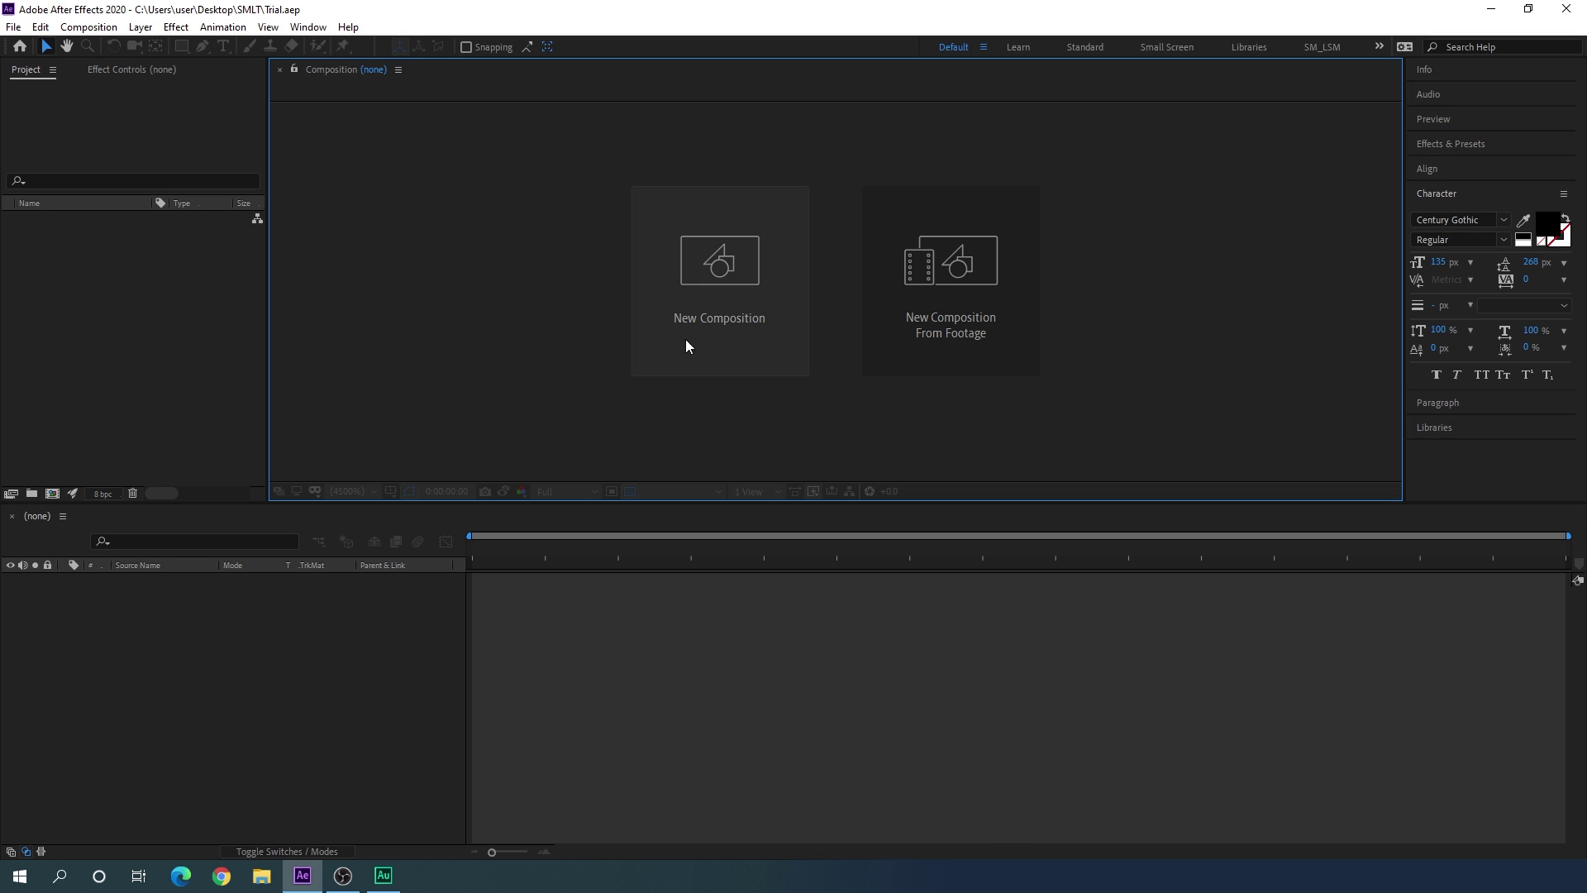
Step: Start a new composition named Main with a width of 1920 px and a height of 1080 px
{"action": "left_click", "coordinate": [91, 31]}
{"action": "left_click", "coordinate": [104, 47]}
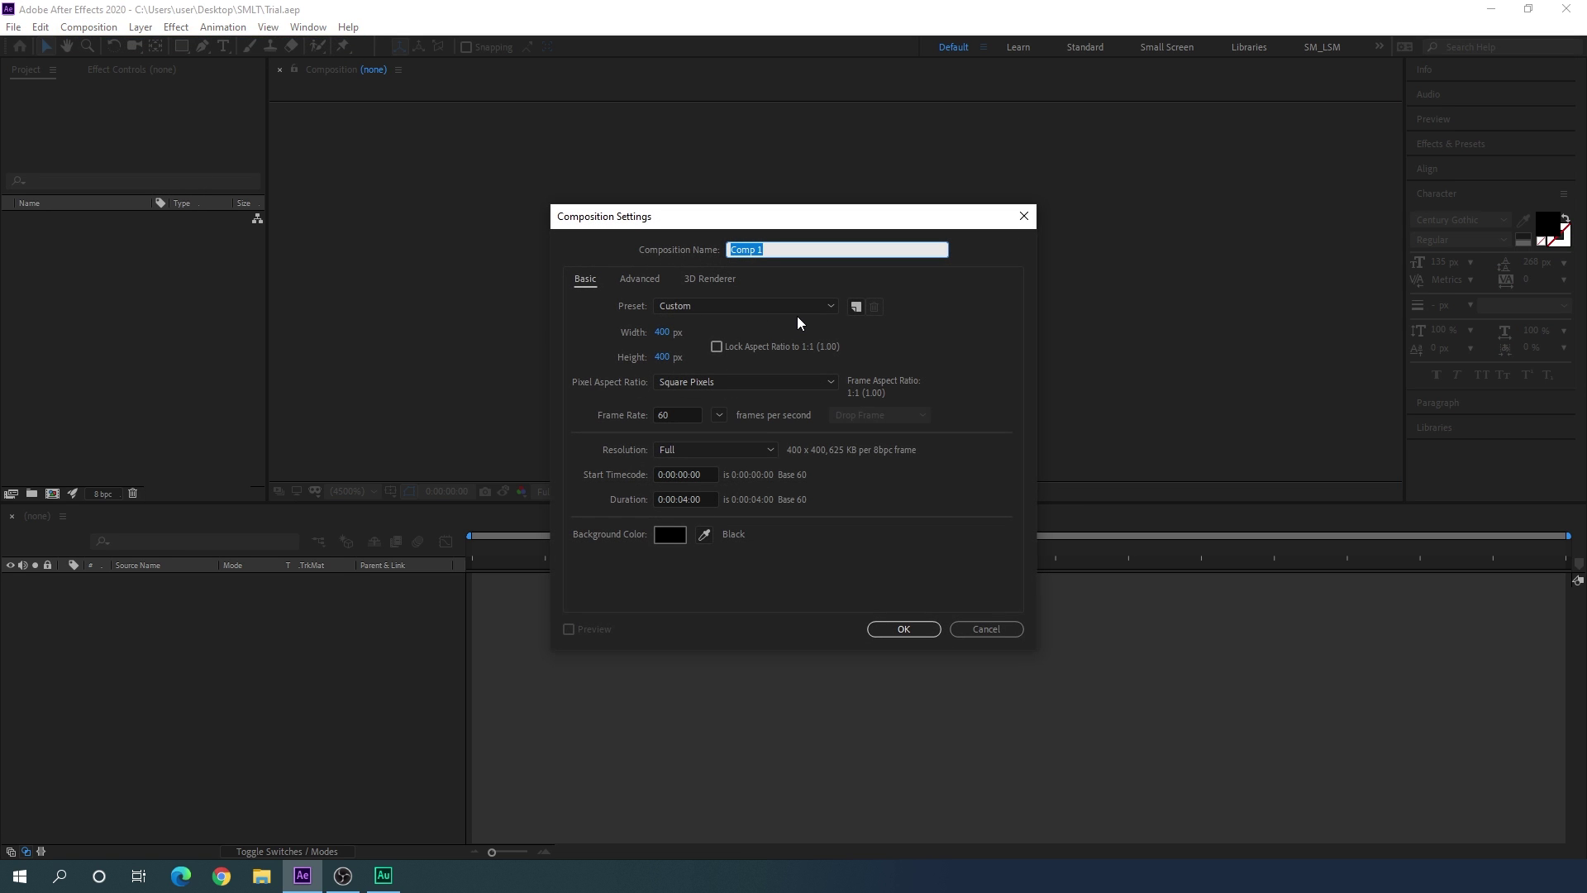
{"action": "key", "text": "BackSpace"}
{"action": "type", "text": "Main"}
{"action": "left_click", "coordinate": [662, 333]}
{"action": "type", "text": "1920"}
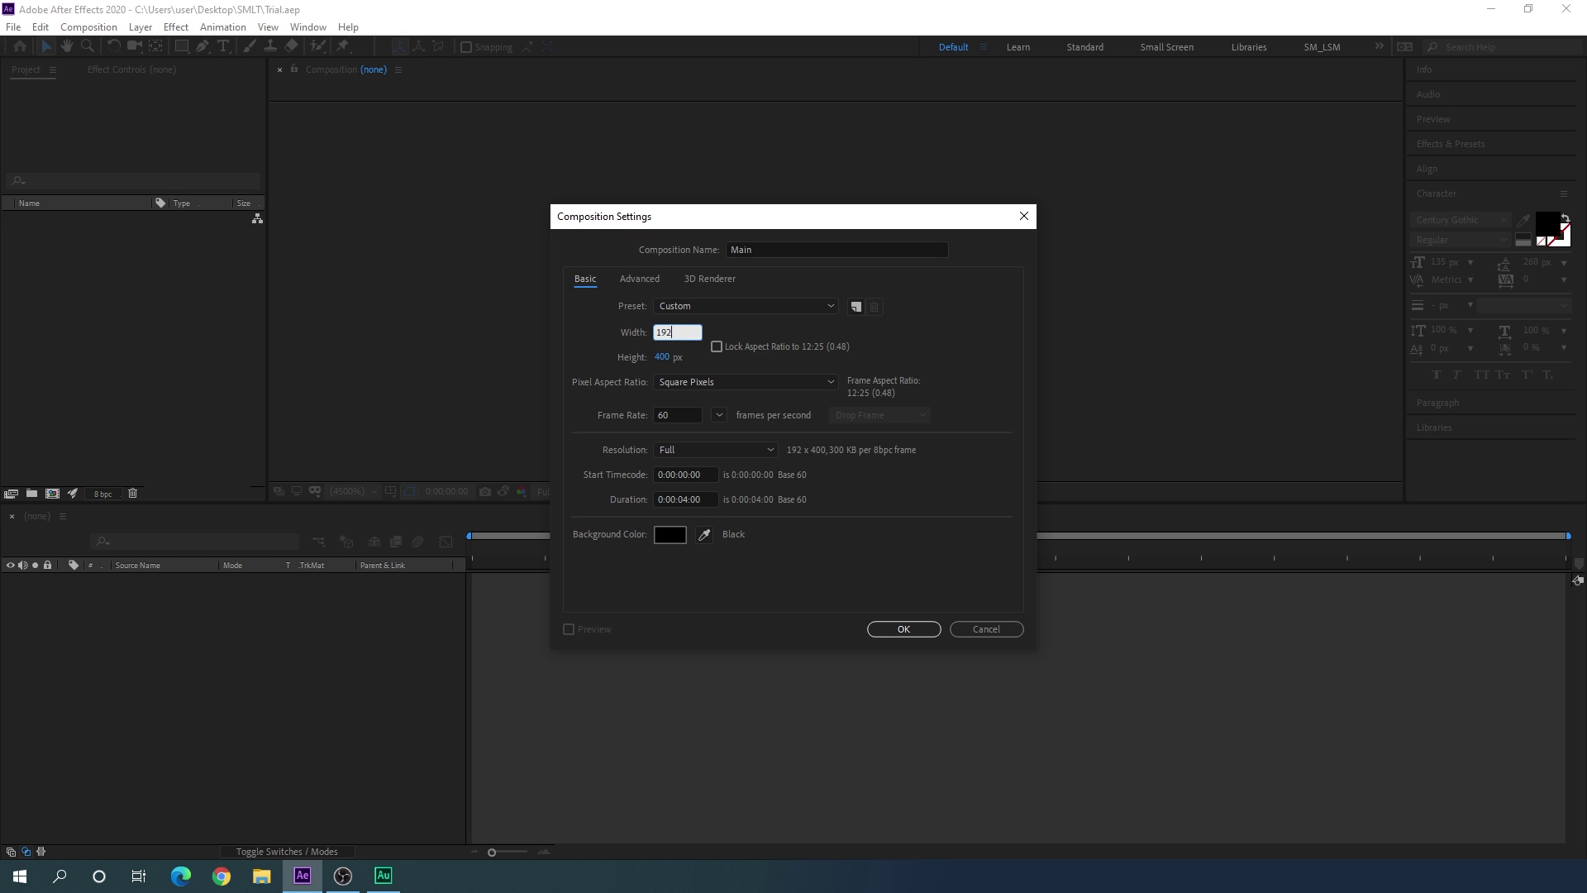
{"action": "left_click", "coordinate": [660, 358]}
{"action": "type", "text": "1080"}
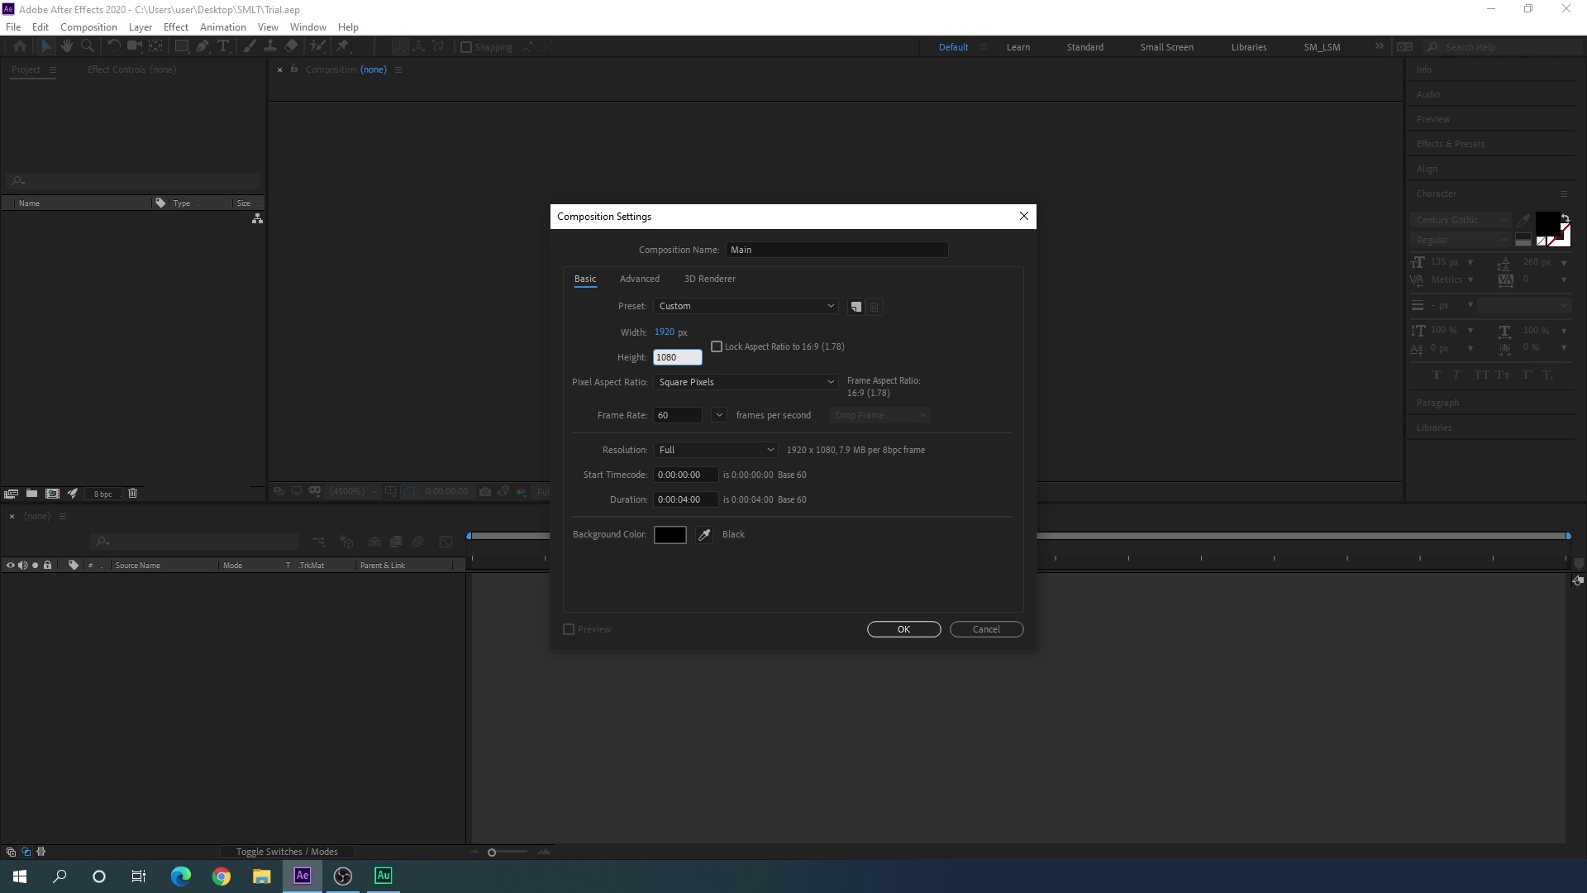
Step: Finish creating the Main composition at 60 frames per second and turn off the transparency grid in its preview
{"action": "left_click", "coordinate": [590, 426]}
{"action": "left_click", "coordinate": [718, 415]}
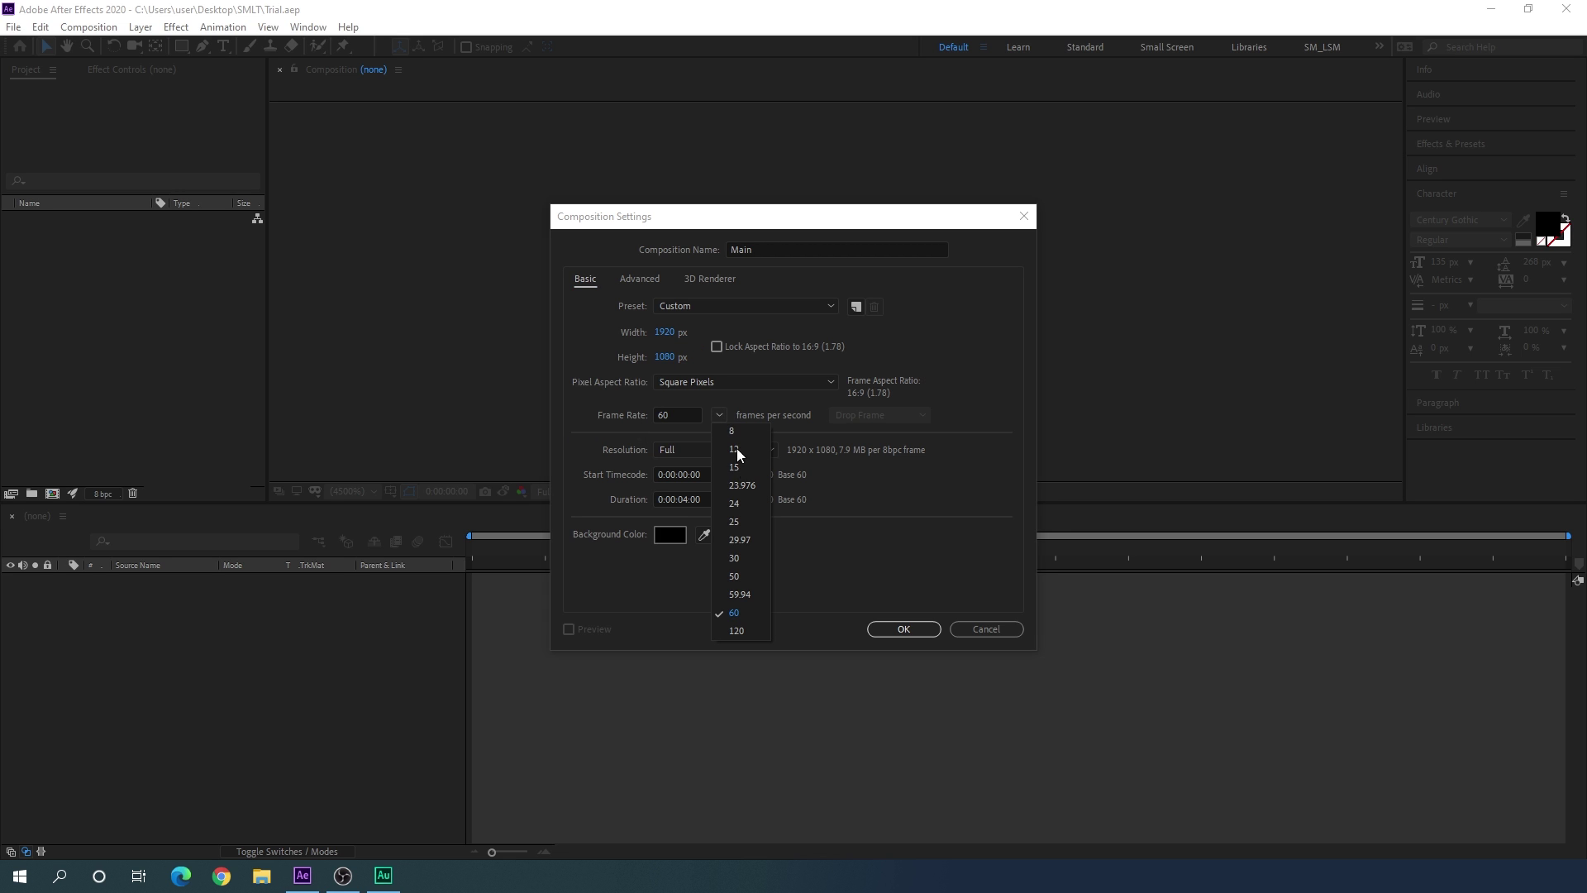
{"action": "left_click", "coordinate": [739, 619]}
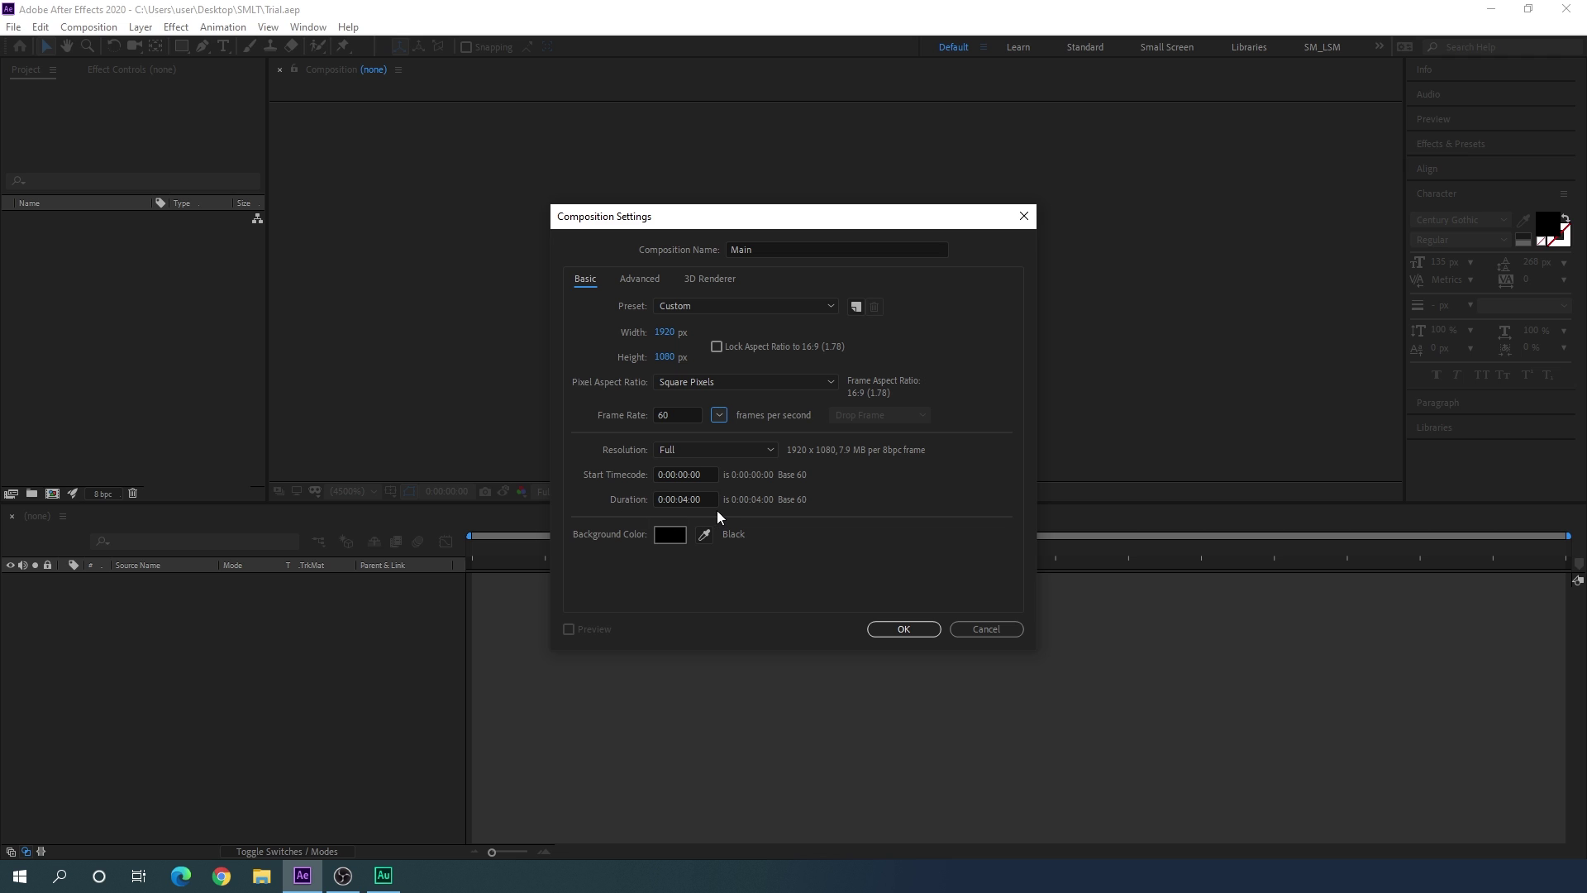
{"action": "left_click", "coordinate": [906, 628]}
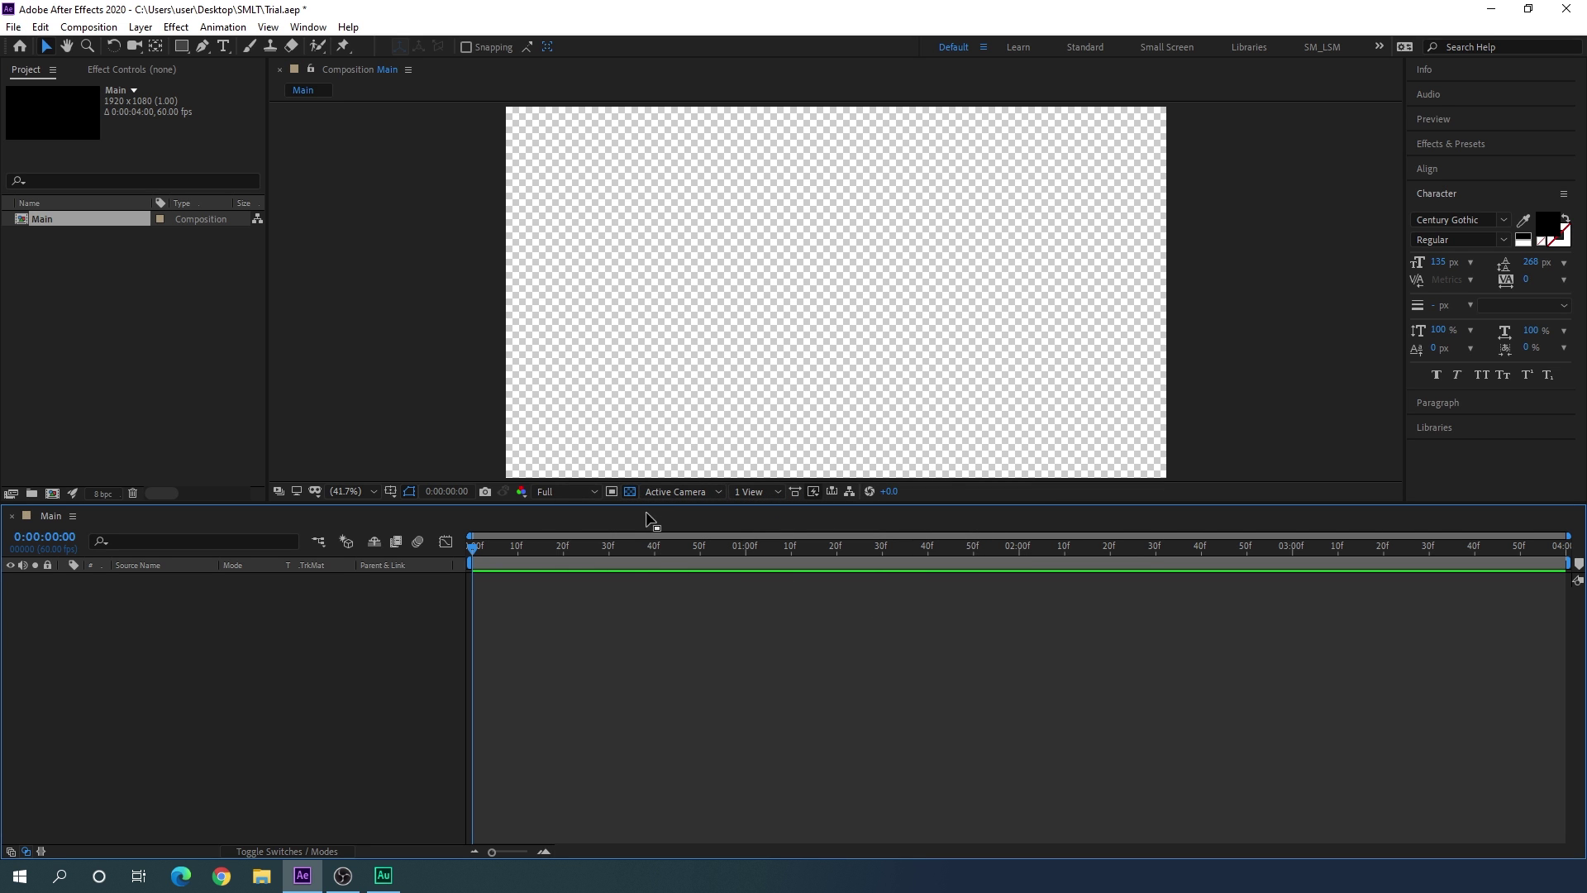
{"action": "left_click", "coordinate": [630, 492]}
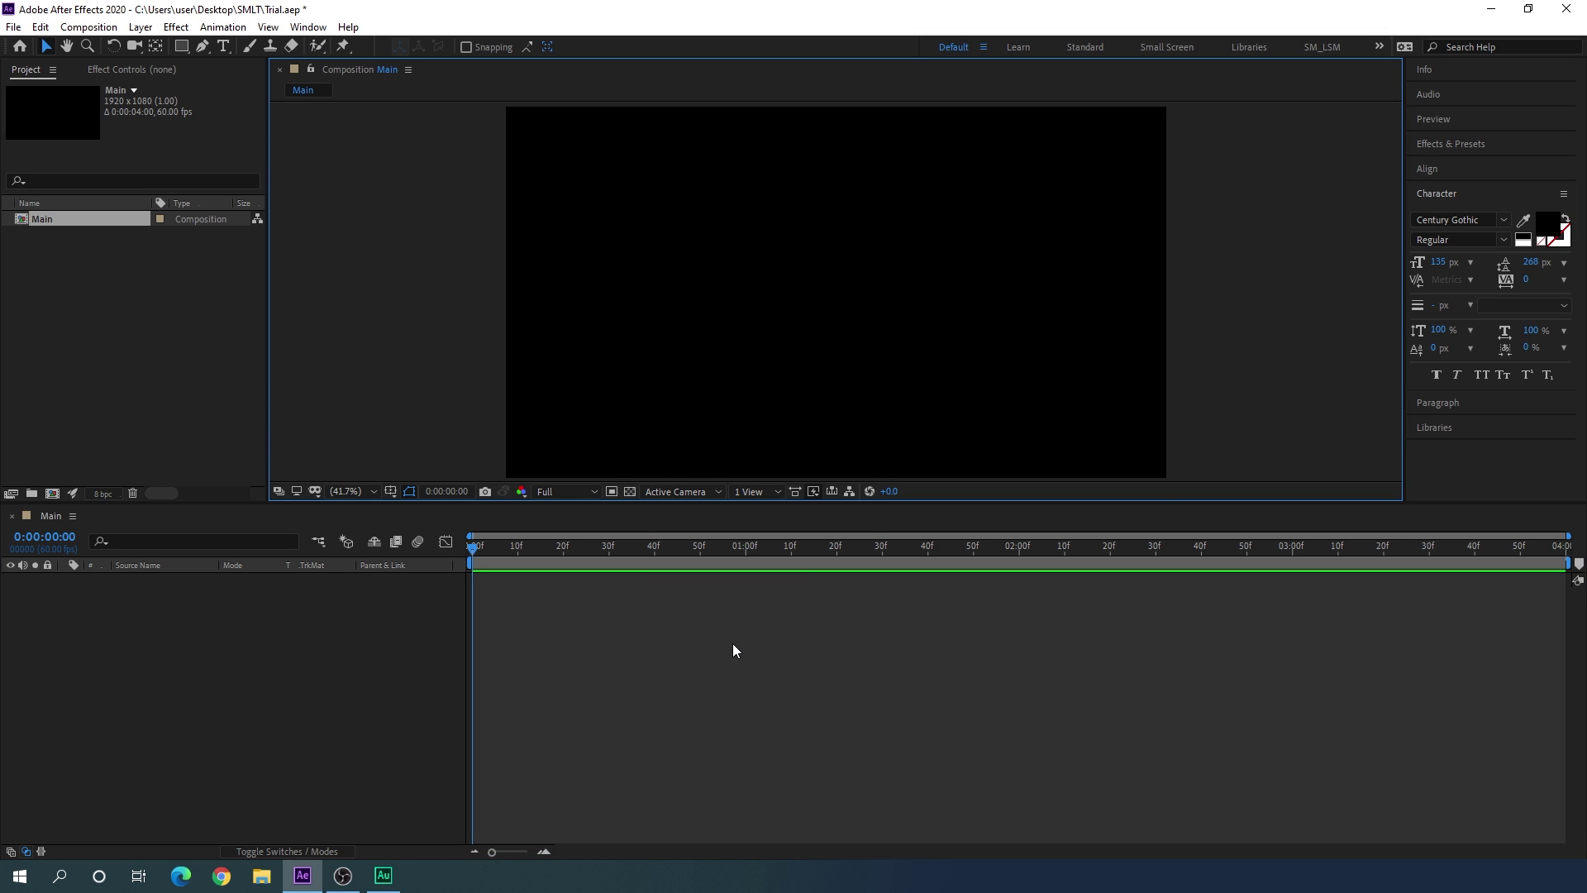
Step: Create a second composition named Logo with a size of 400 by 400 px
{"action": "left_click", "coordinate": [88, 26]}
{"action": "left_click", "coordinate": [107, 47]}
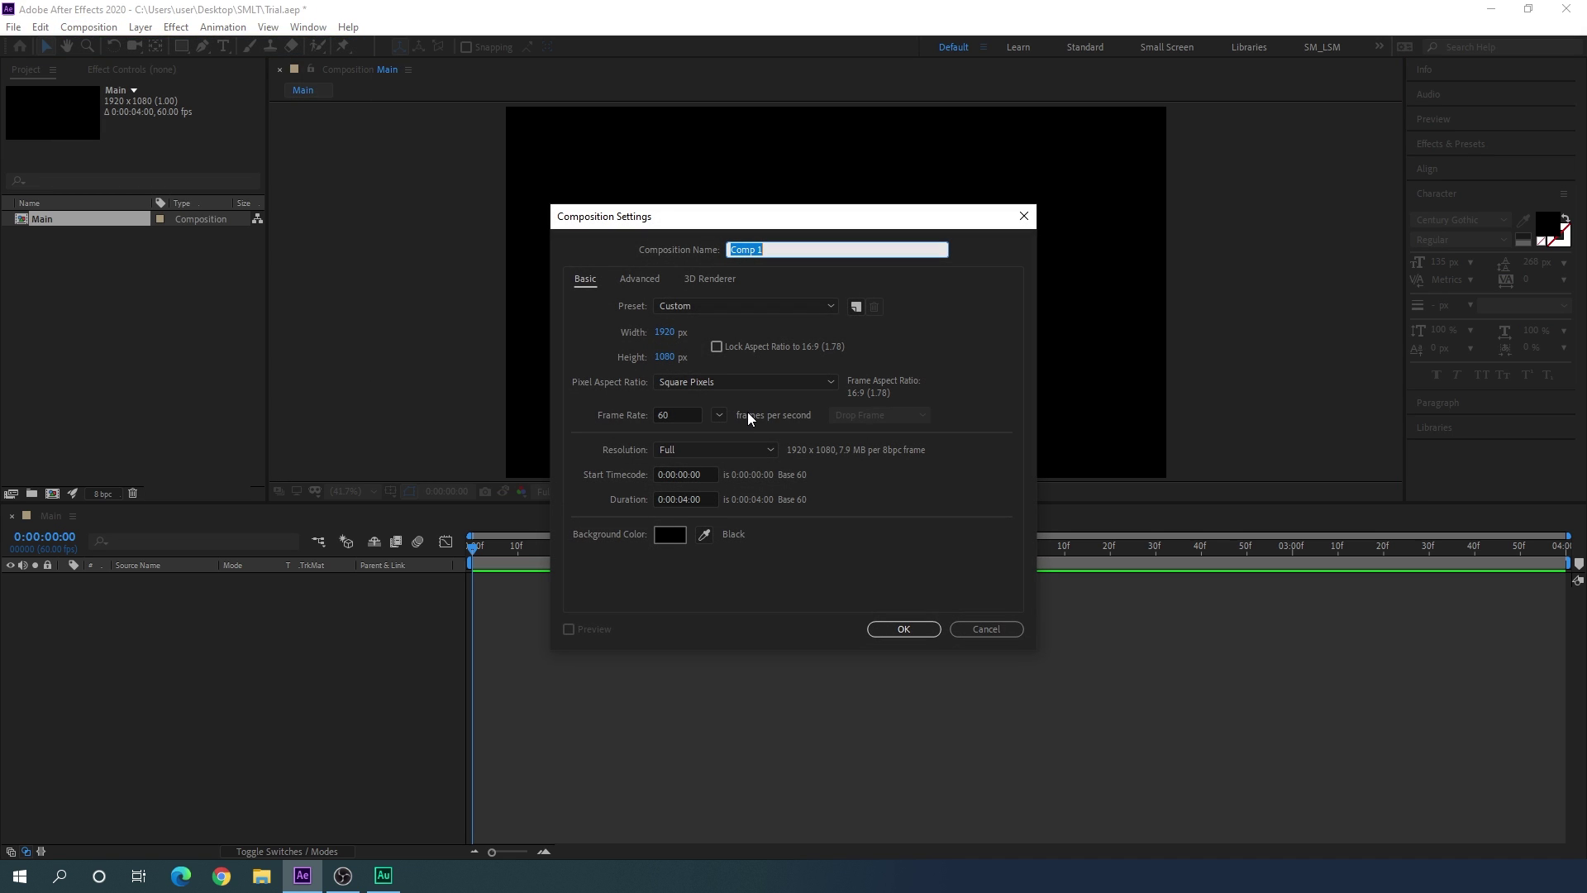
{"action": "key", "text": "BackSpace"}
{"action": "type", "text": "Logo"}
{"action": "left_click", "coordinate": [662, 334]}
{"action": "type", "text": "400"}
{"action": "left_click", "coordinate": [673, 356]}
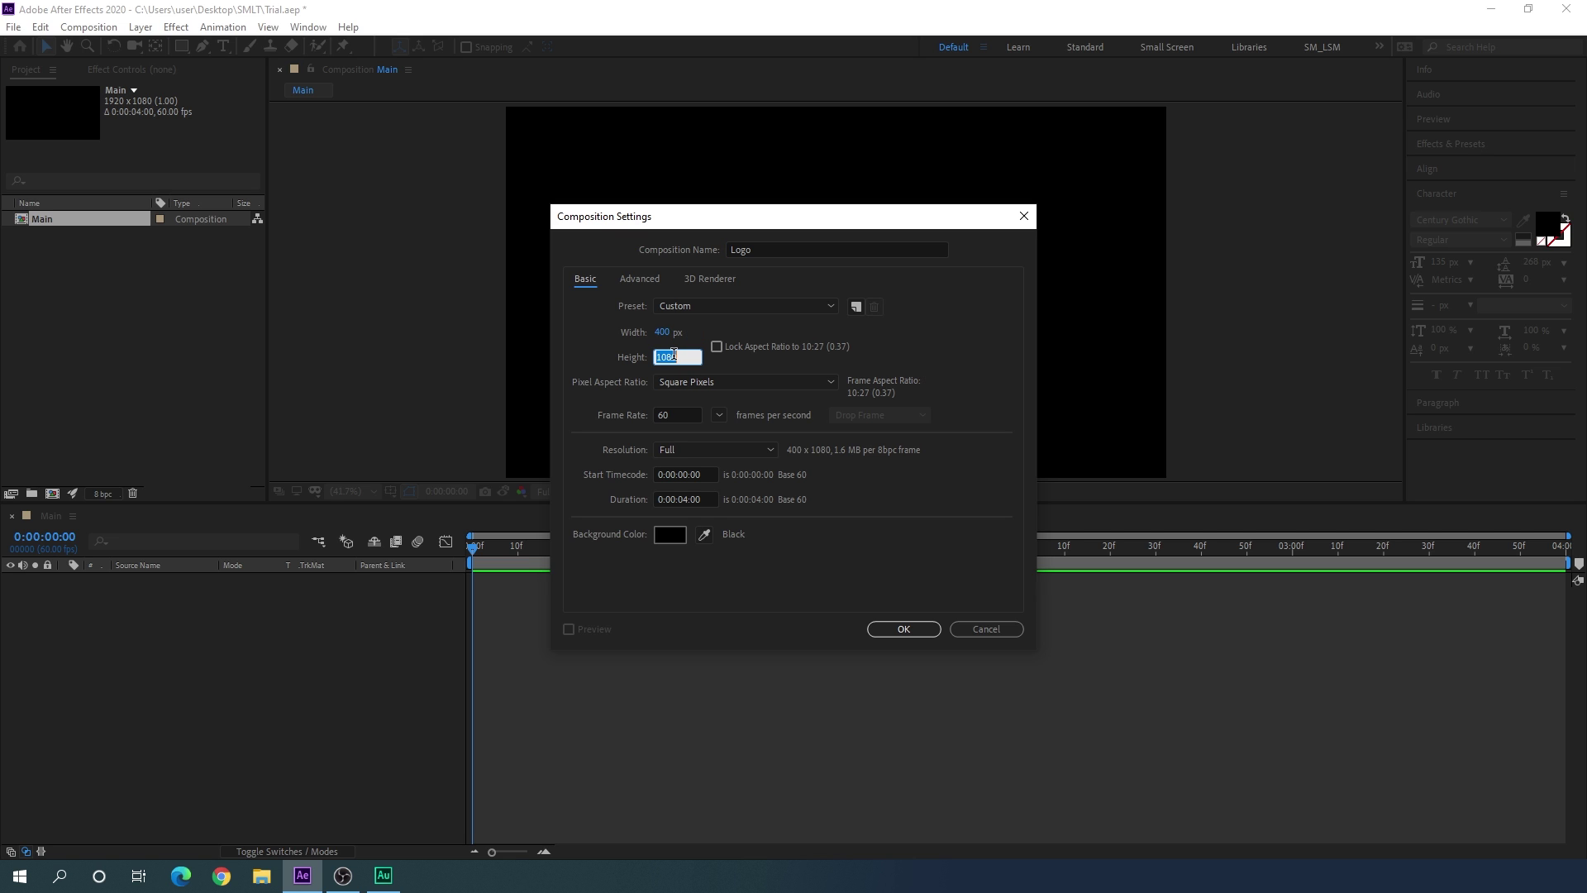
{"action": "type", "text": "400"}
{"action": "left_click", "coordinate": [903, 630]}
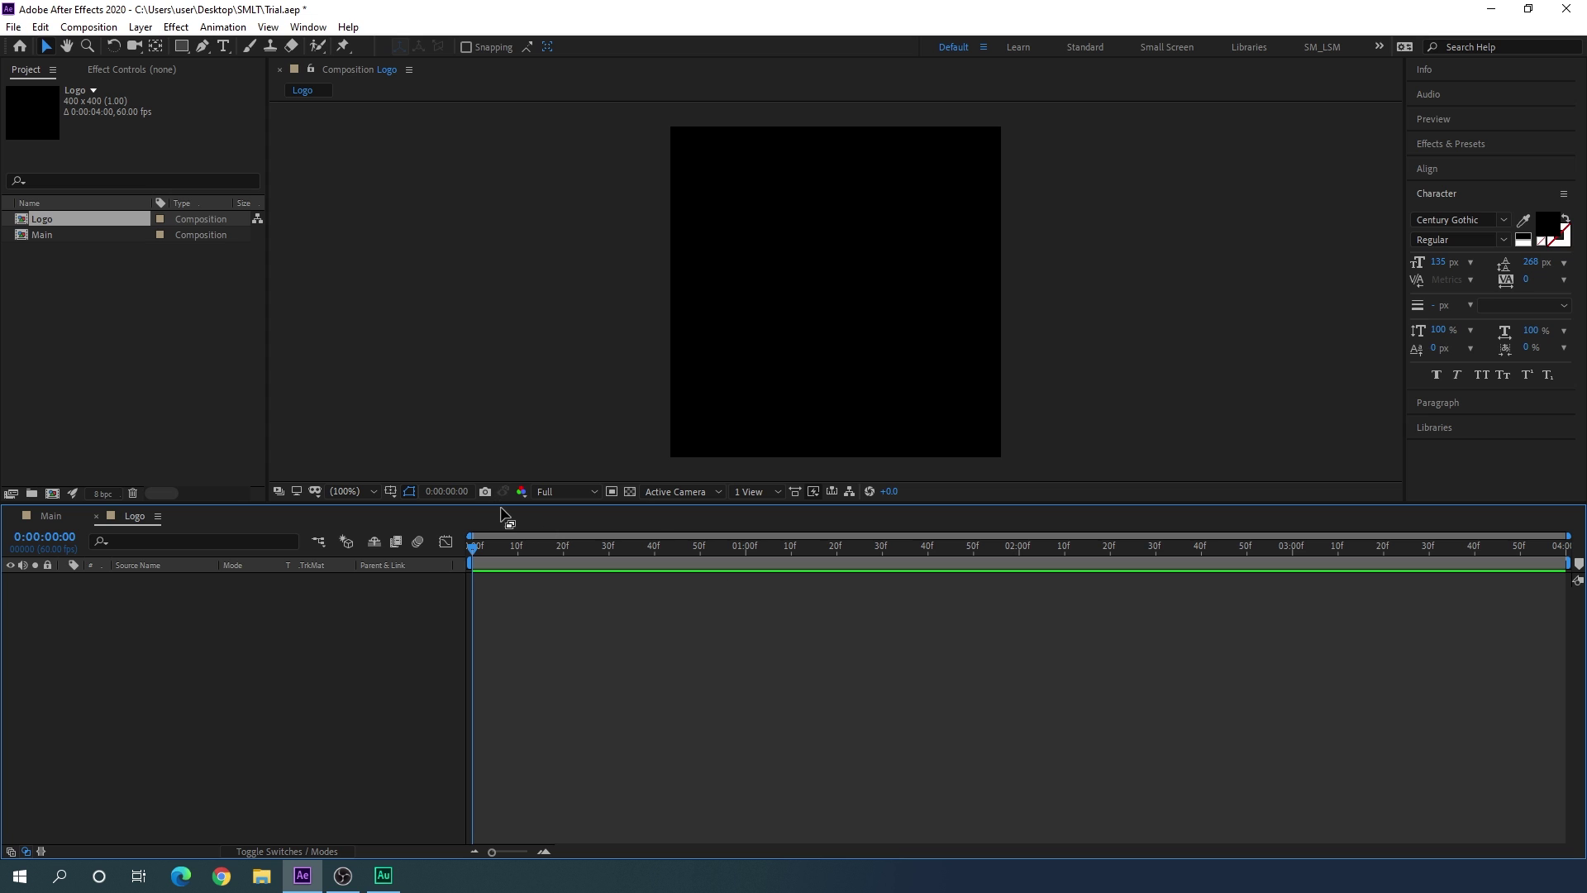
Step: Import the Logo I image from the Icons folder into the project as footage
{"action": "right_click", "coordinate": [82, 287]}
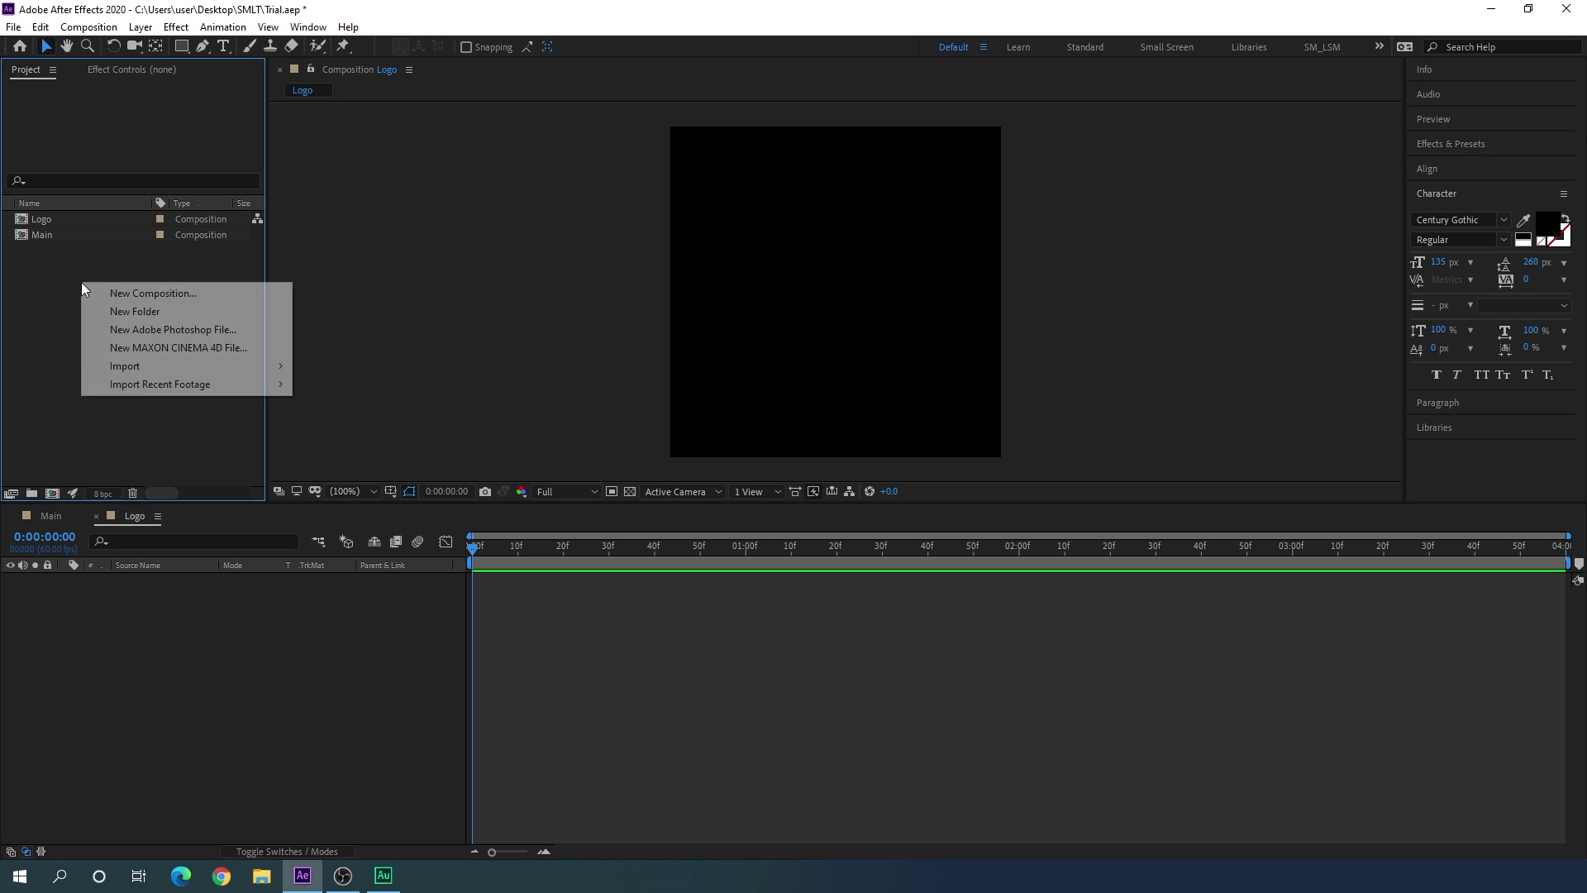
{"action": "left_click", "coordinate": [308, 369]}
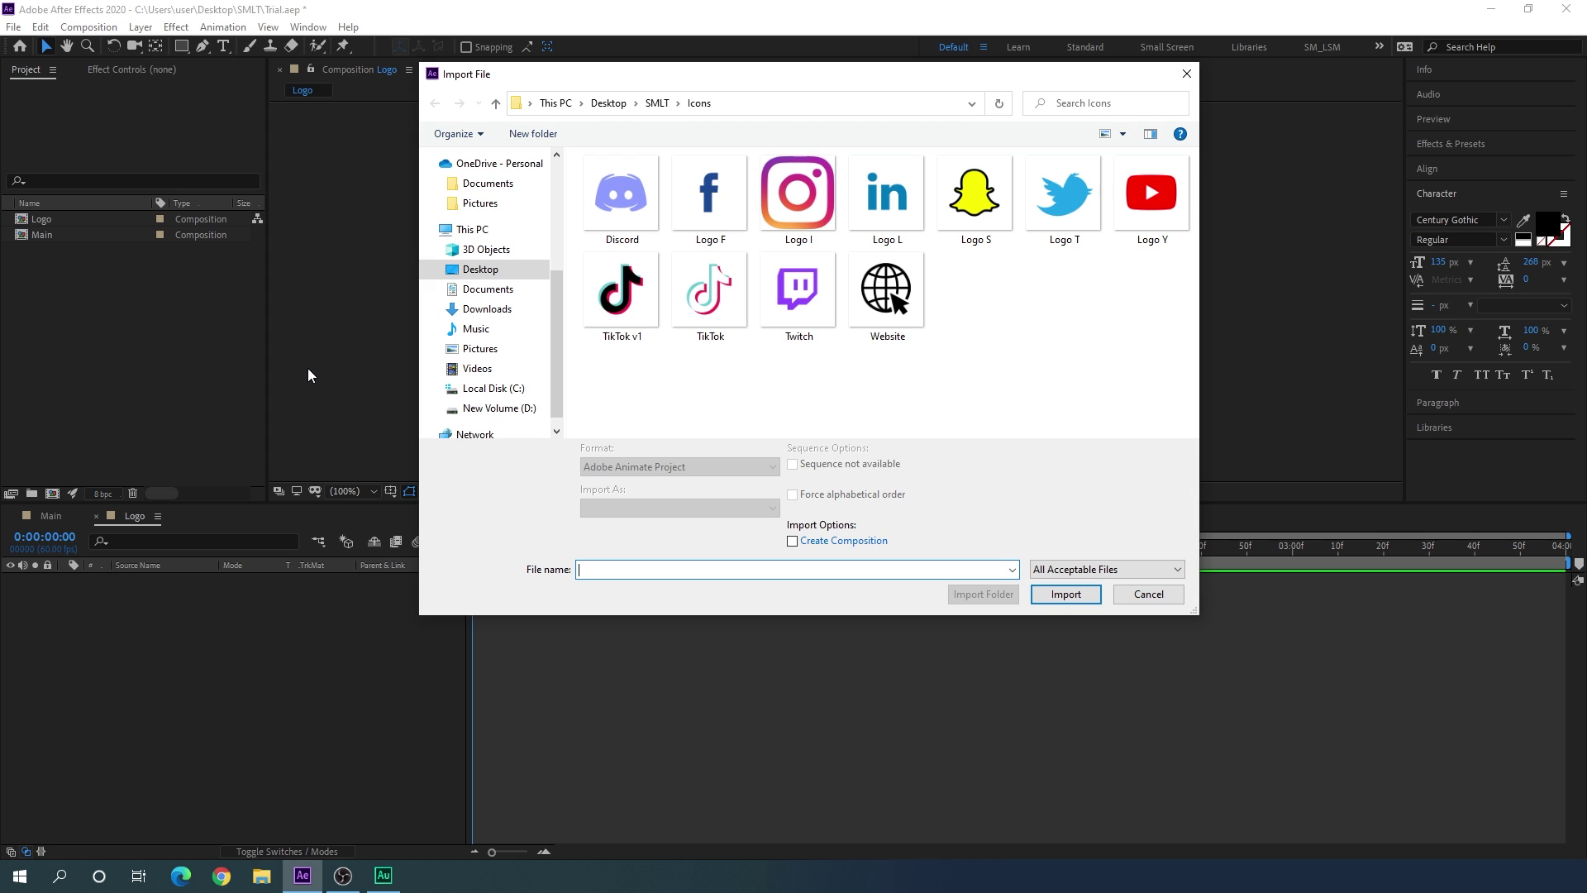
{"action": "left_click", "coordinate": [796, 238]}
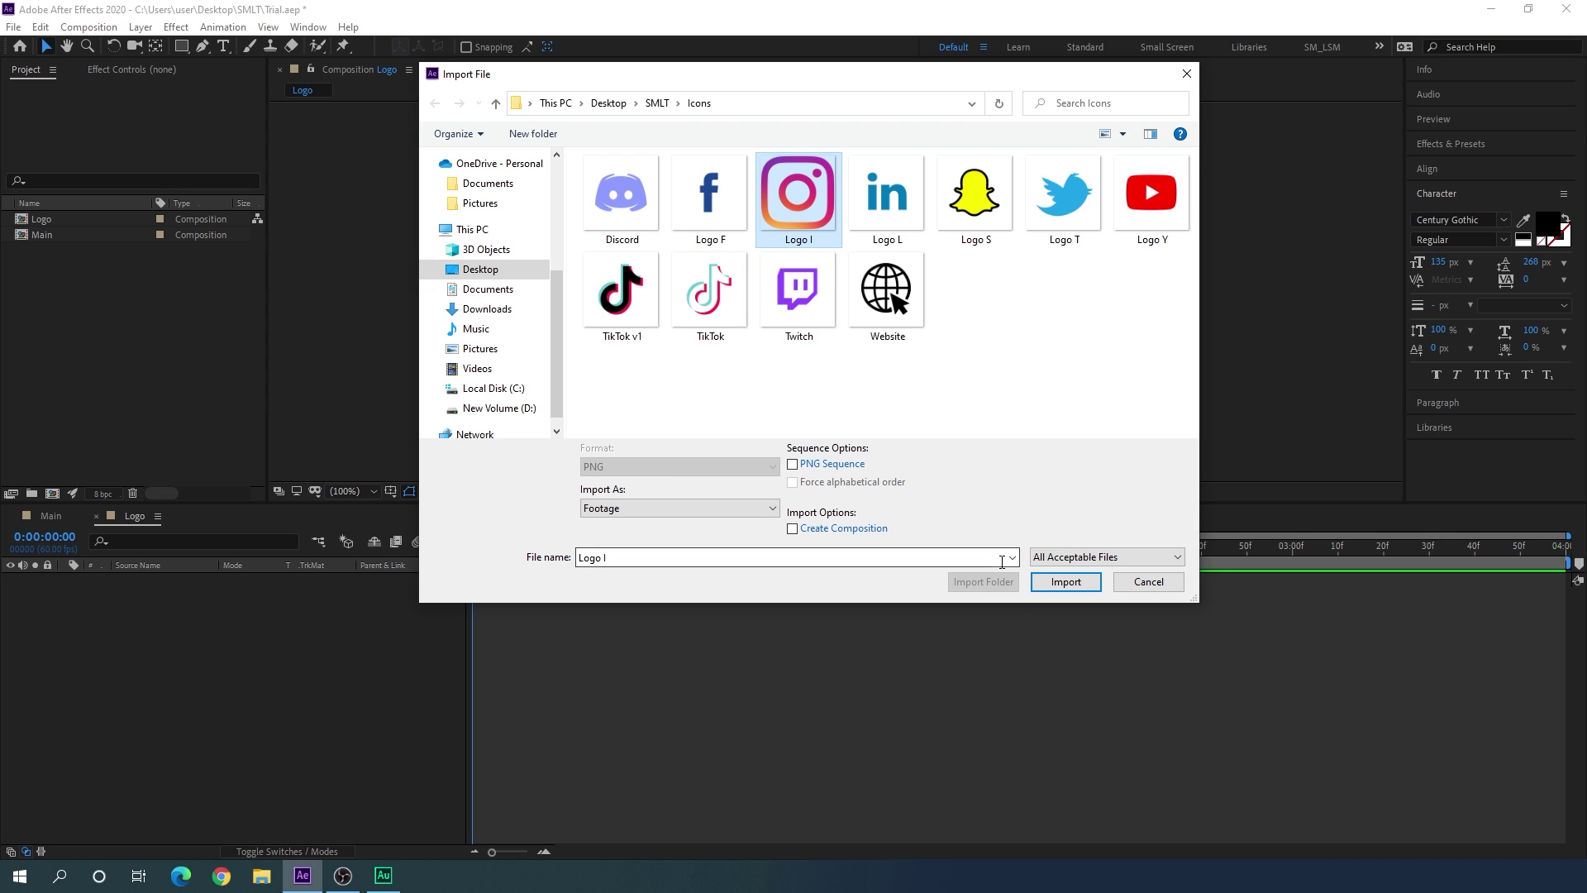
{"action": "left_click", "coordinate": [1053, 582]}
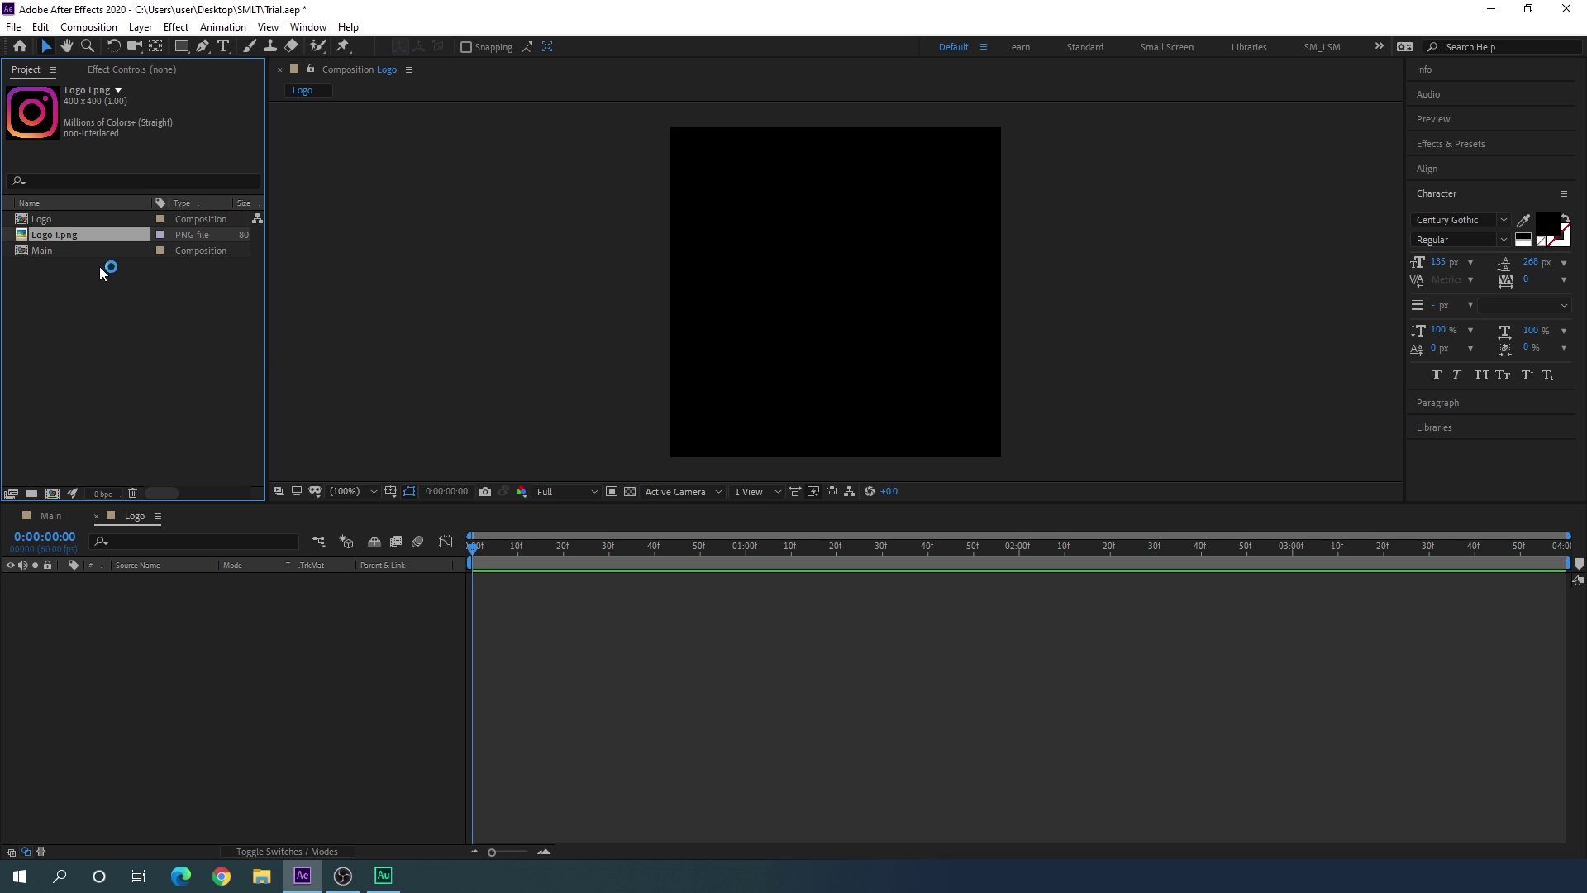
Step: Add Logo I.png as a layer in the Logo composition and show the transparency grid behind it
{"action": "left_click_drag", "start_coordinate": [63, 234], "coordinate": [135, 597]}
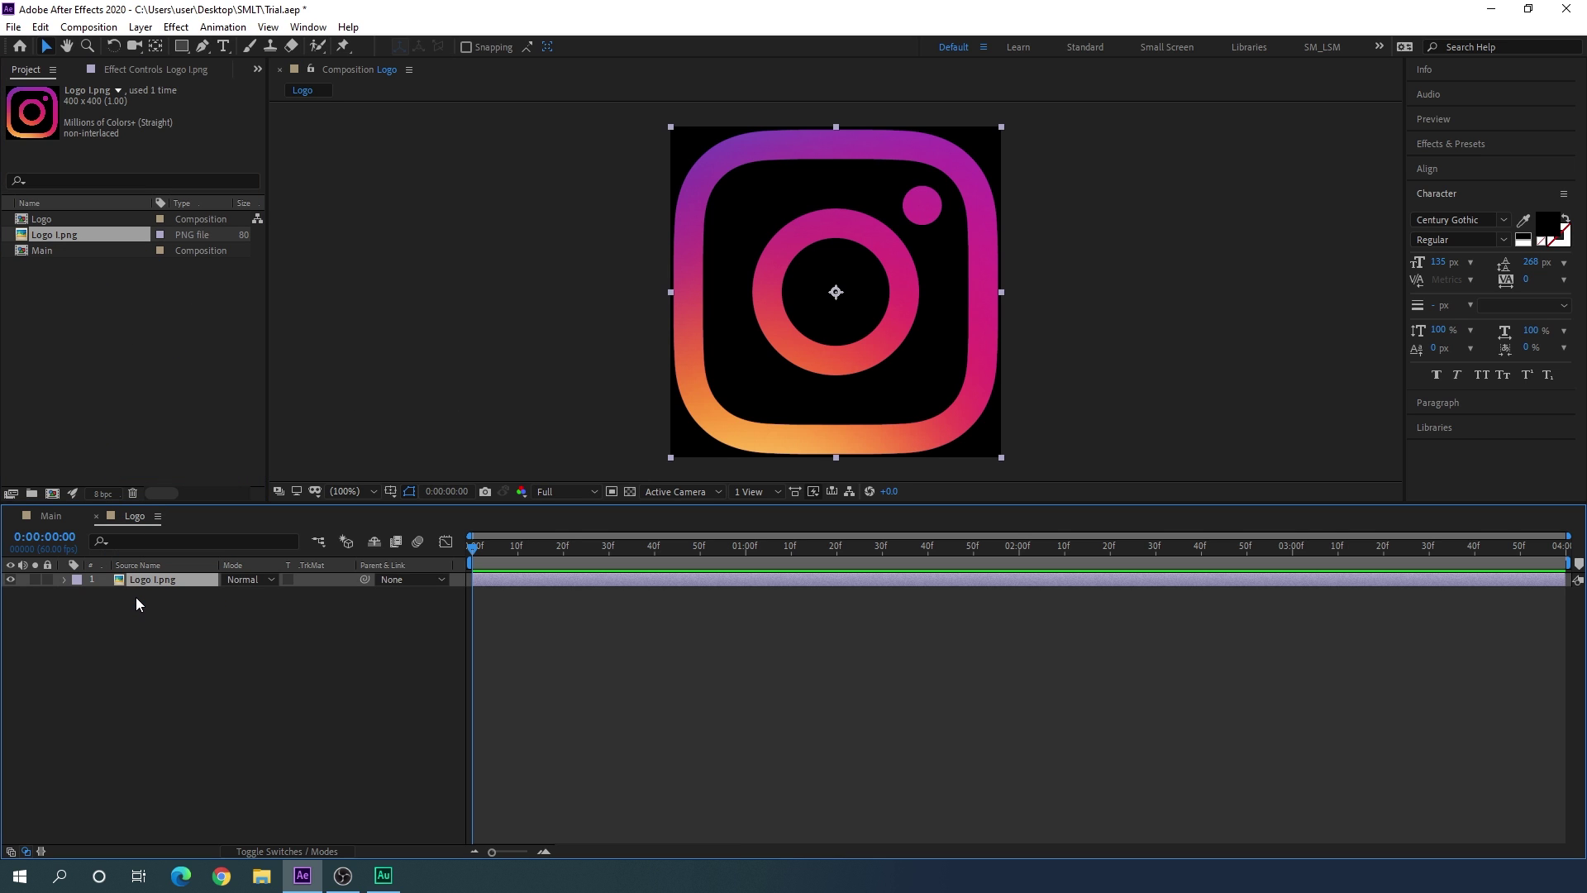
{"action": "left_click", "coordinate": [630, 491]}
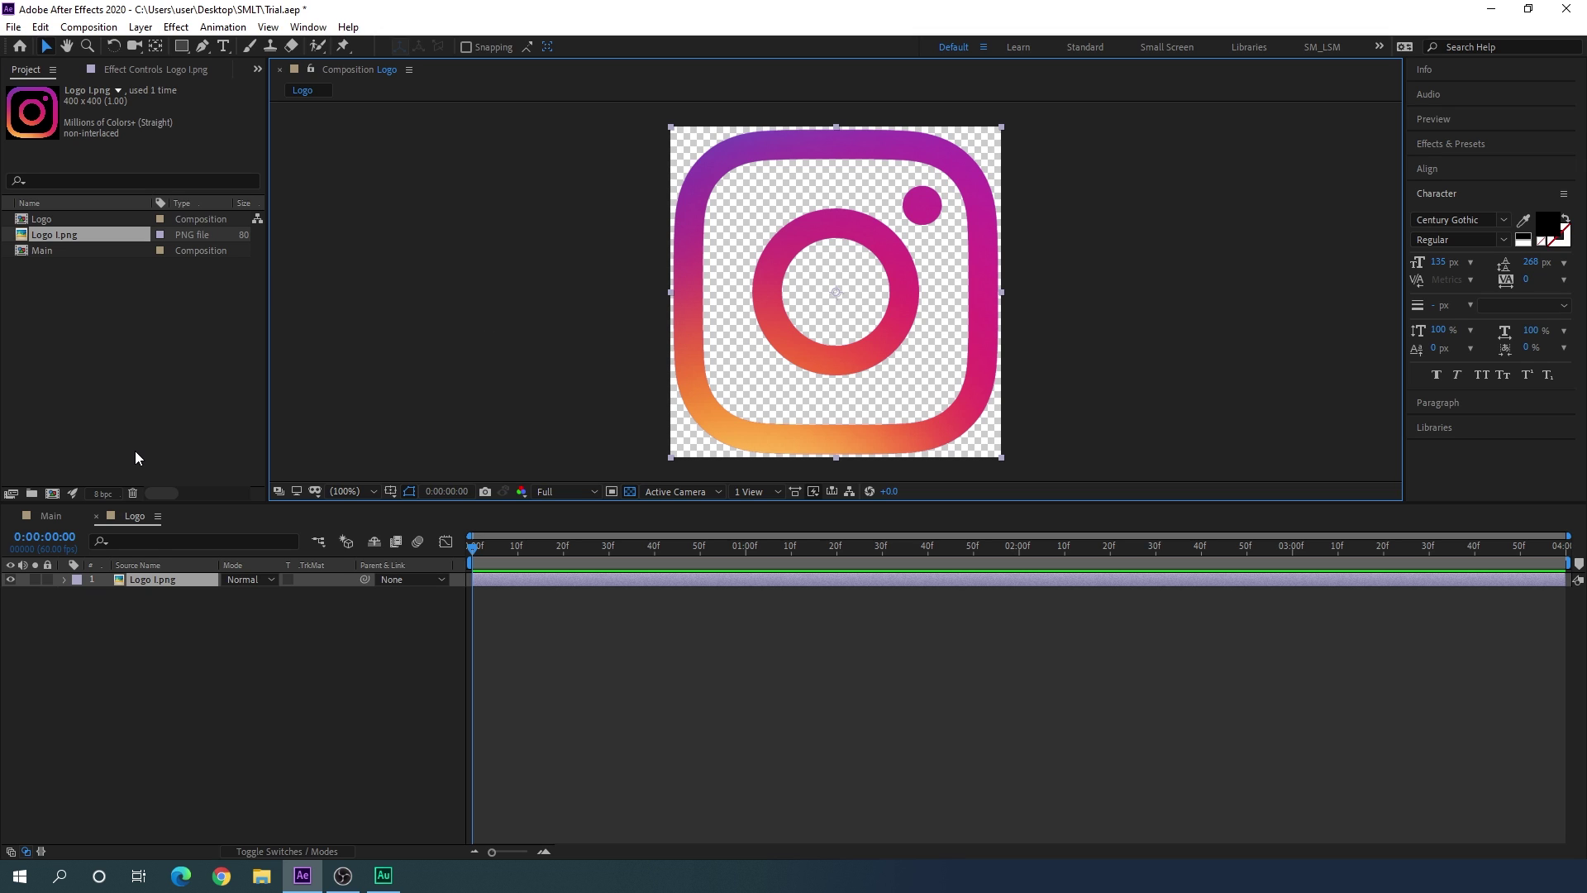
Step: In the Main composition, activate the Ellipse tool and set its fill type to Solid Color
{"action": "left_click", "coordinate": [52, 519]}
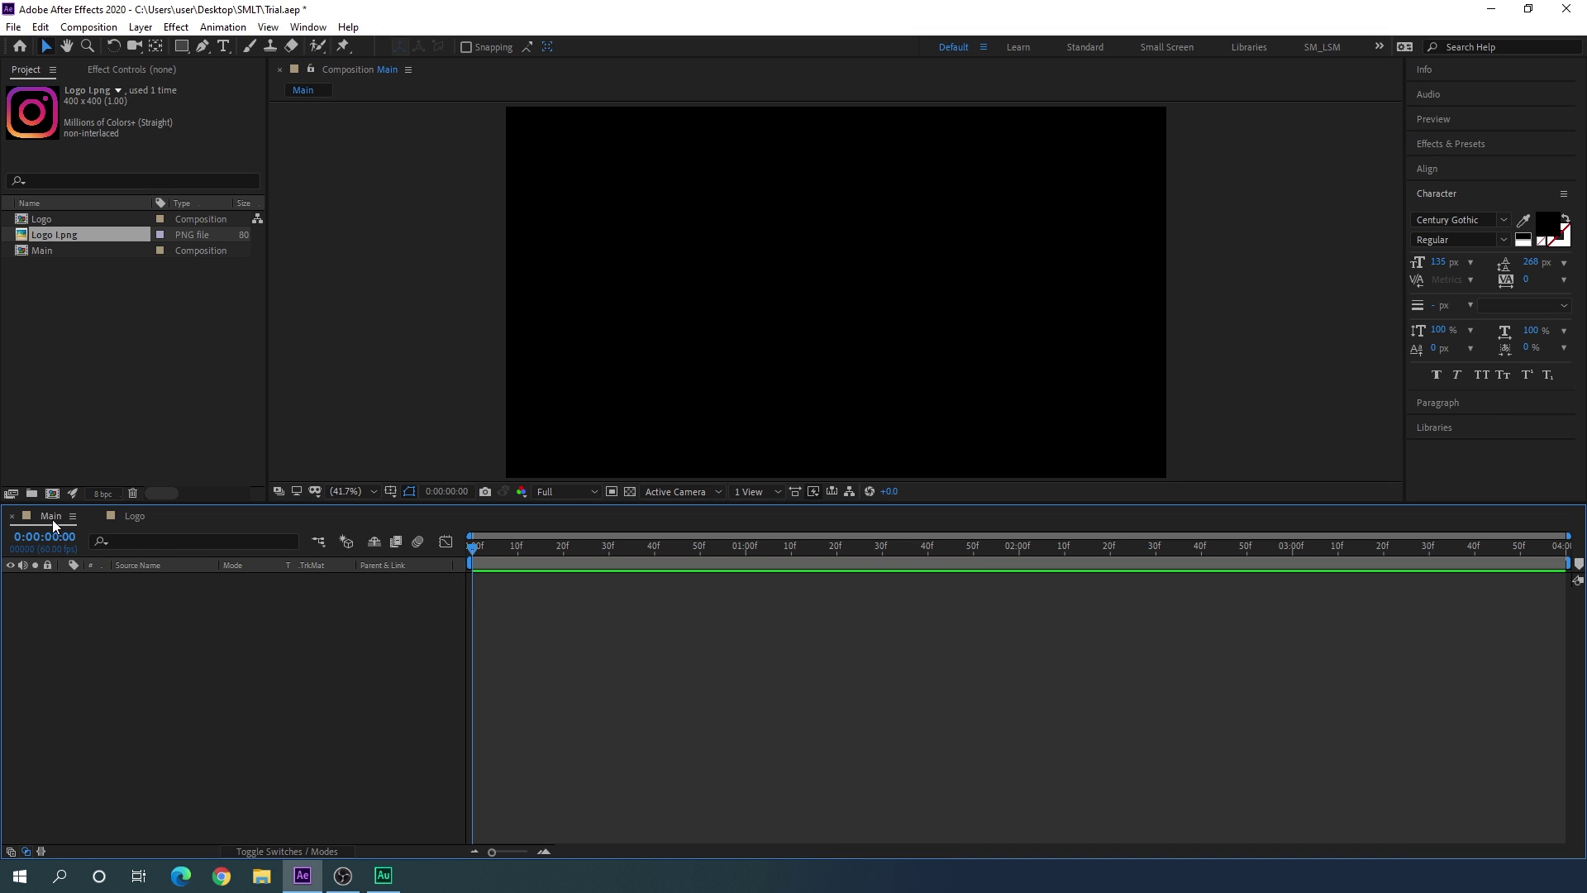
{"action": "left_click", "coordinate": [109, 427]}
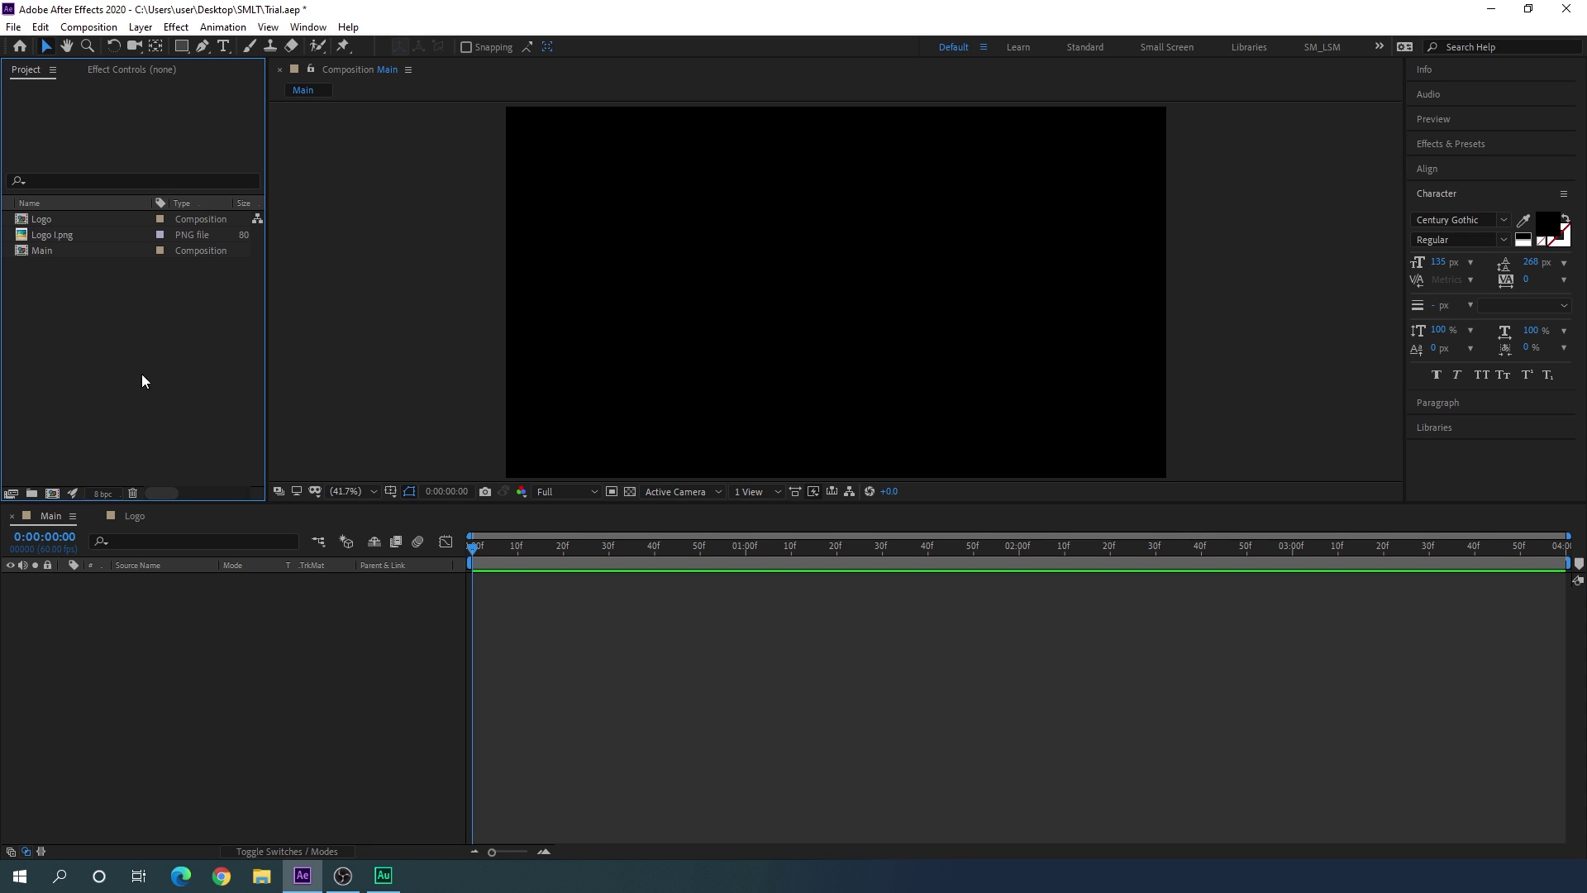
{"action": "mouse_move", "coordinate": [182, 48]}
{"action": "left_mouse_down"}
{"action": "mouse_move", "coordinate": [261, 59]}
{"action": "mouse_move", "coordinate": [251, 80]}
{"action": "left_mouse_up"}
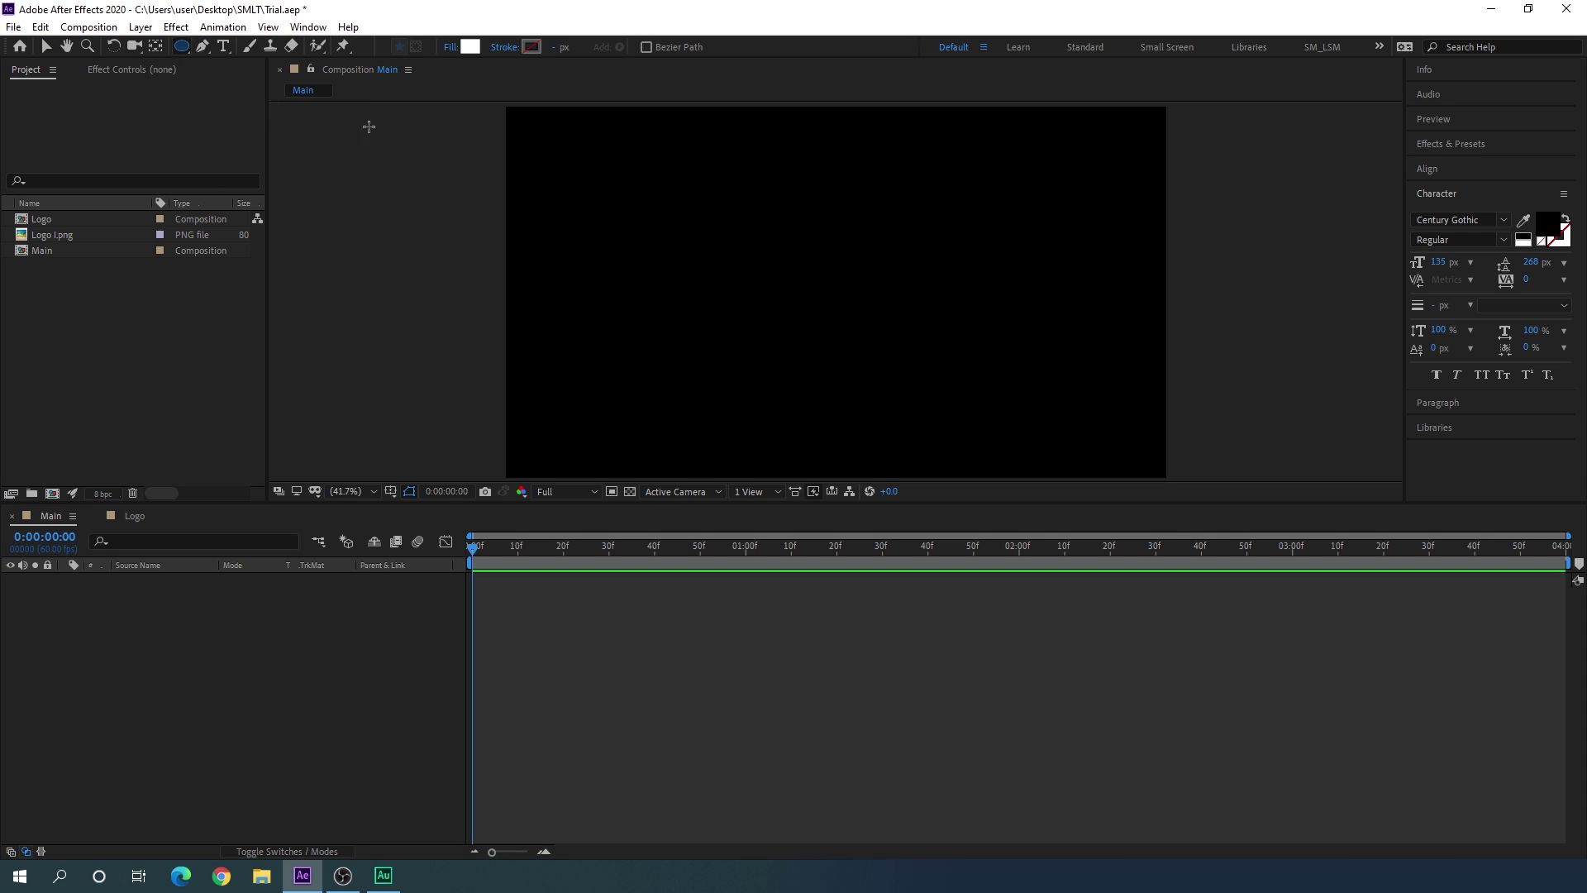
{"action": "left_click", "coordinate": [449, 47]}
{"action": "left_click", "coordinate": [727, 391]}
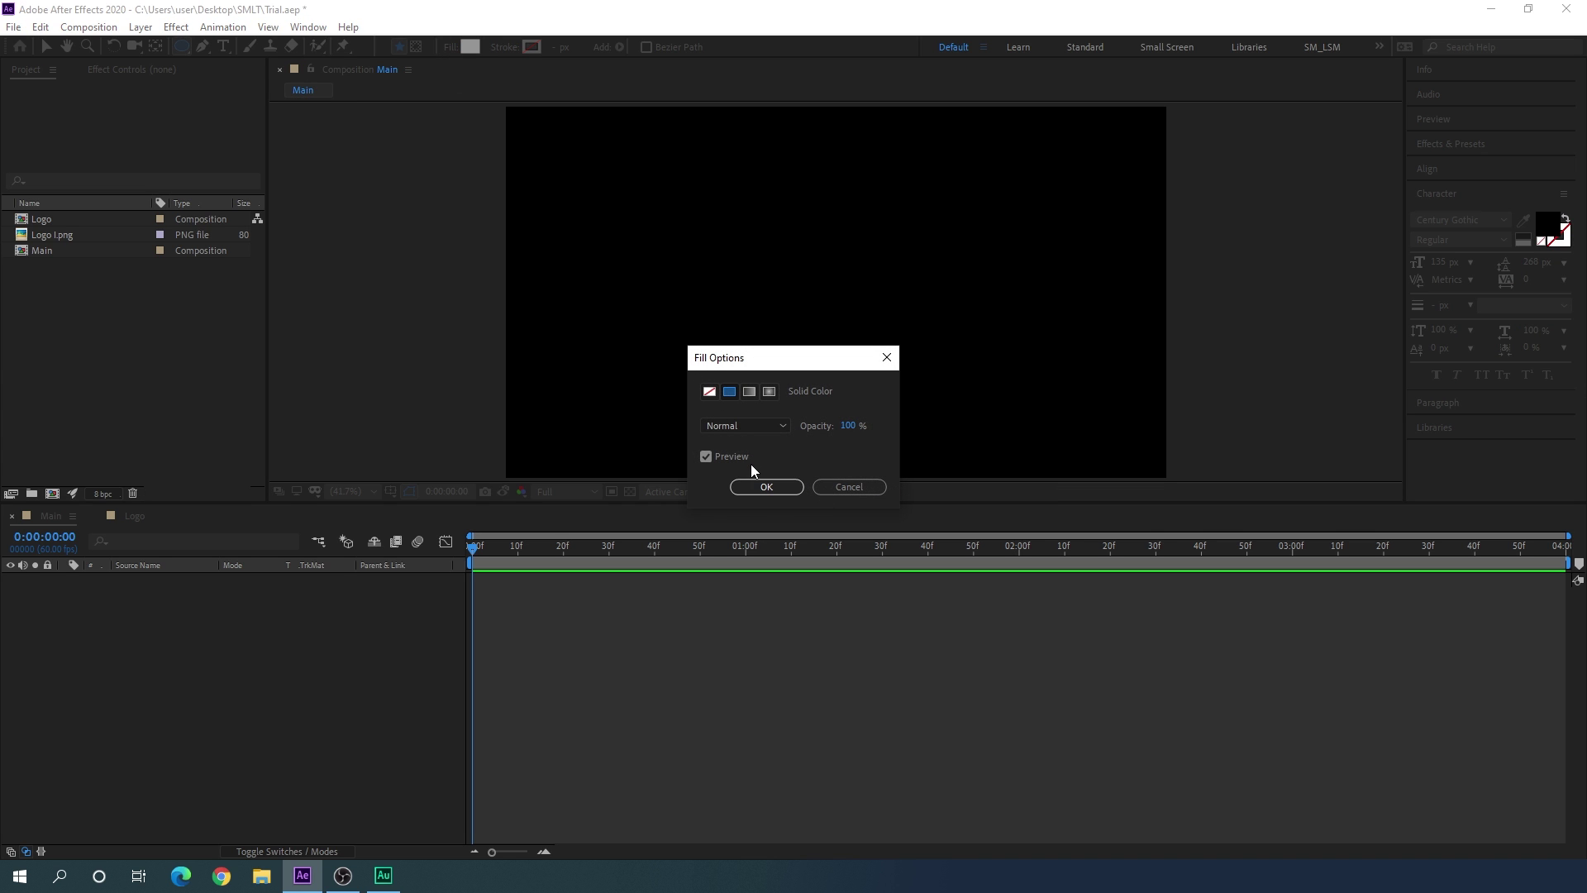
{"action": "left_click", "coordinate": [749, 486]}
Step: Set the shape's stroke to None and its fill color to white (FFFFFF)
{"action": "left_click", "coordinate": [531, 47]}
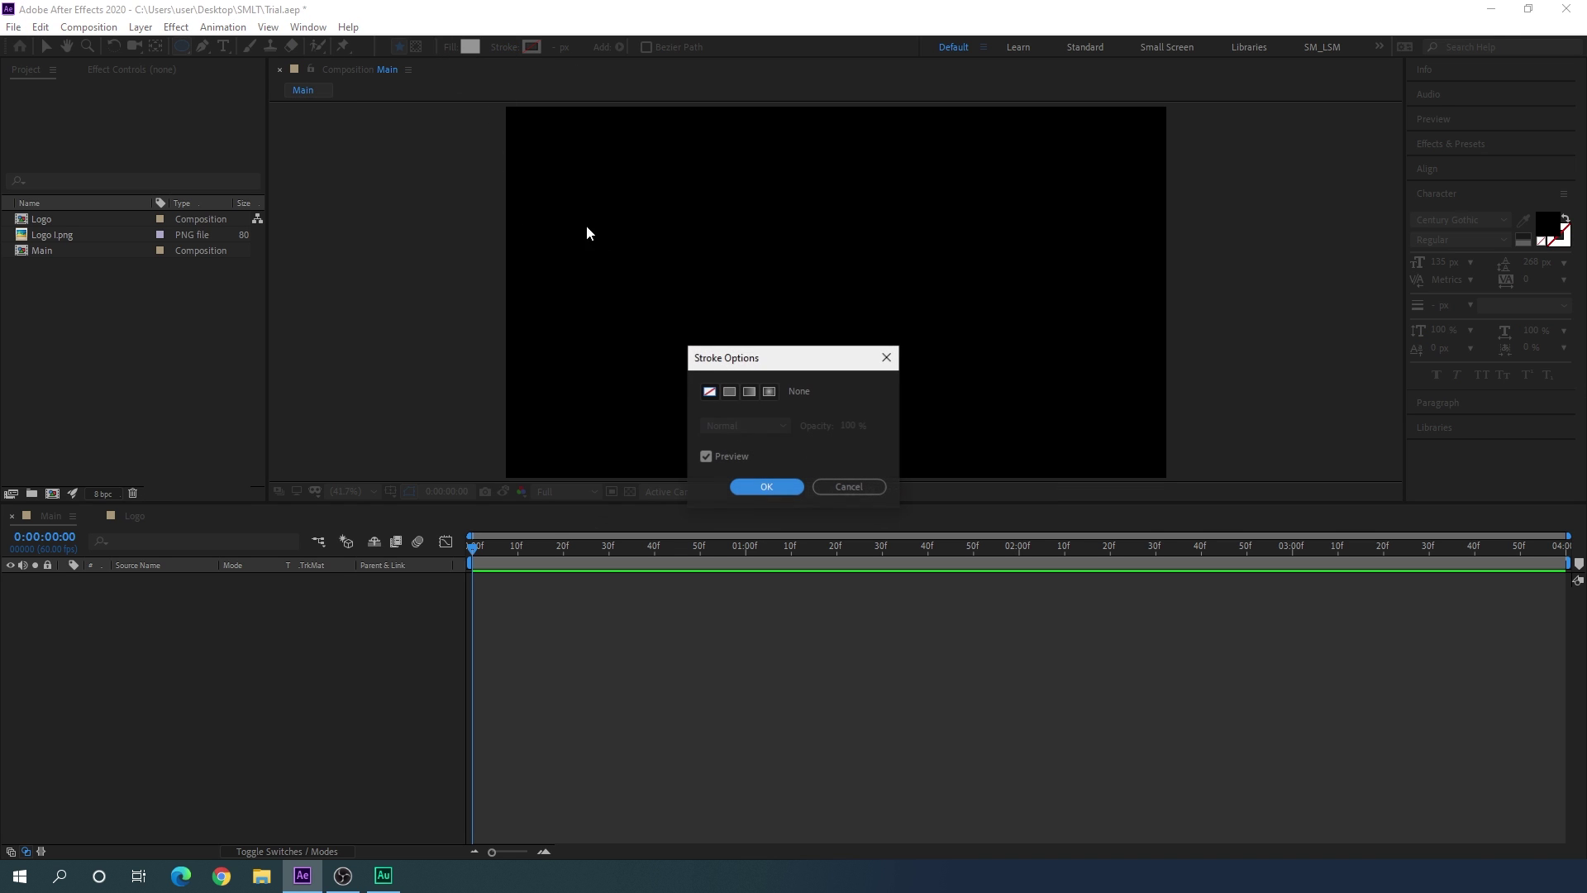
{"action": "left_click", "coordinate": [707, 393]}
{"action": "left_click", "coordinate": [757, 488]}
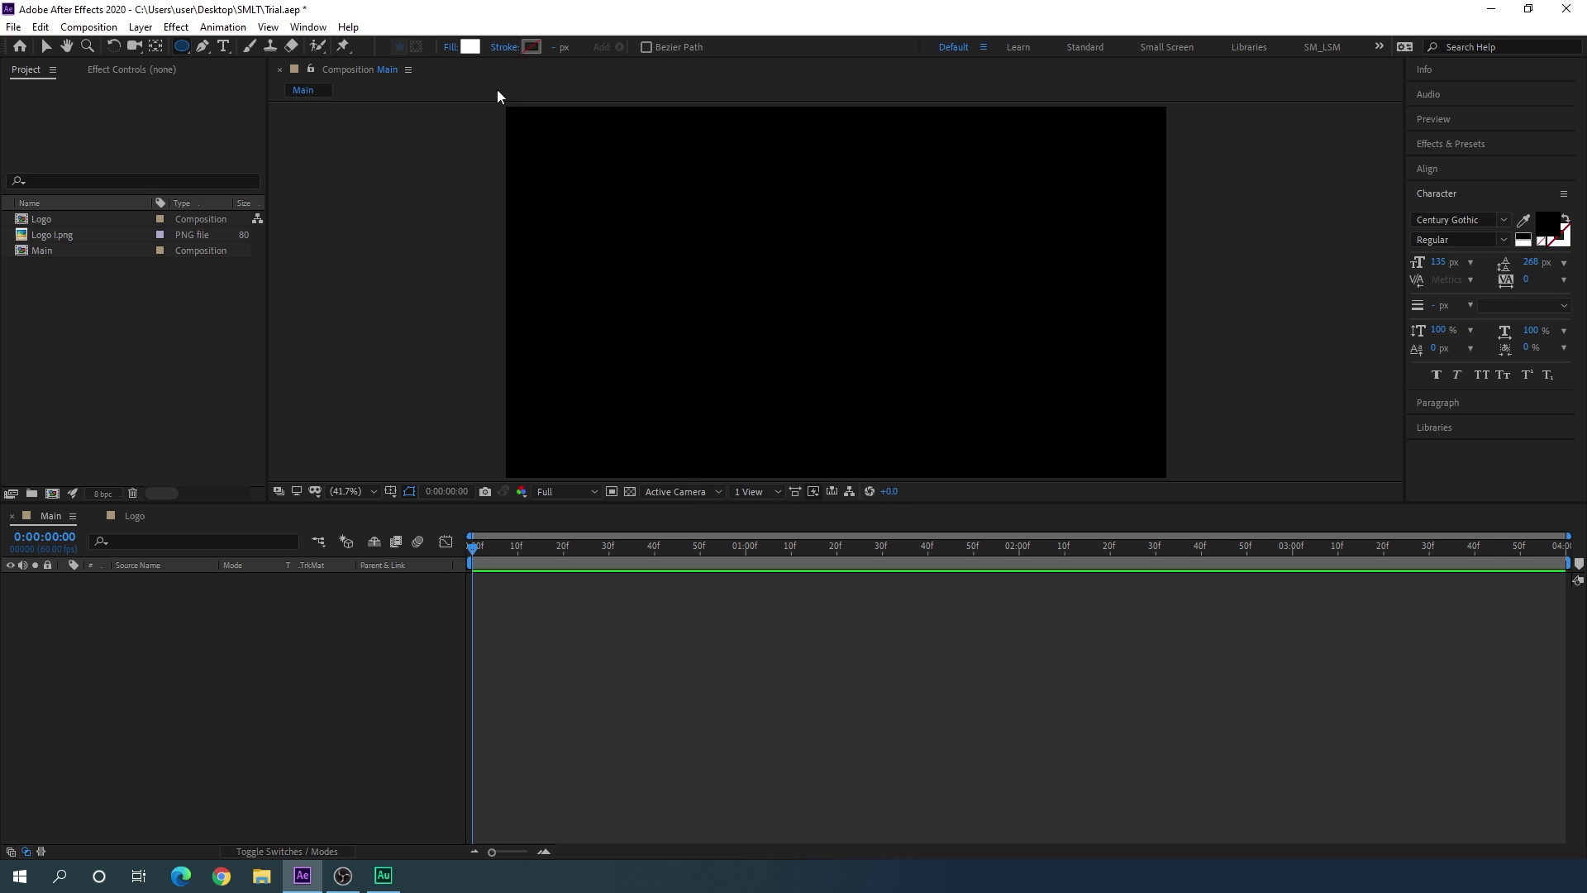
{"action": "left_click", "coordinate": [470, 46]}
{"action": "left_click_drag", "start_coordinate": [1203, 506], "coordinate": [1028, 446]}
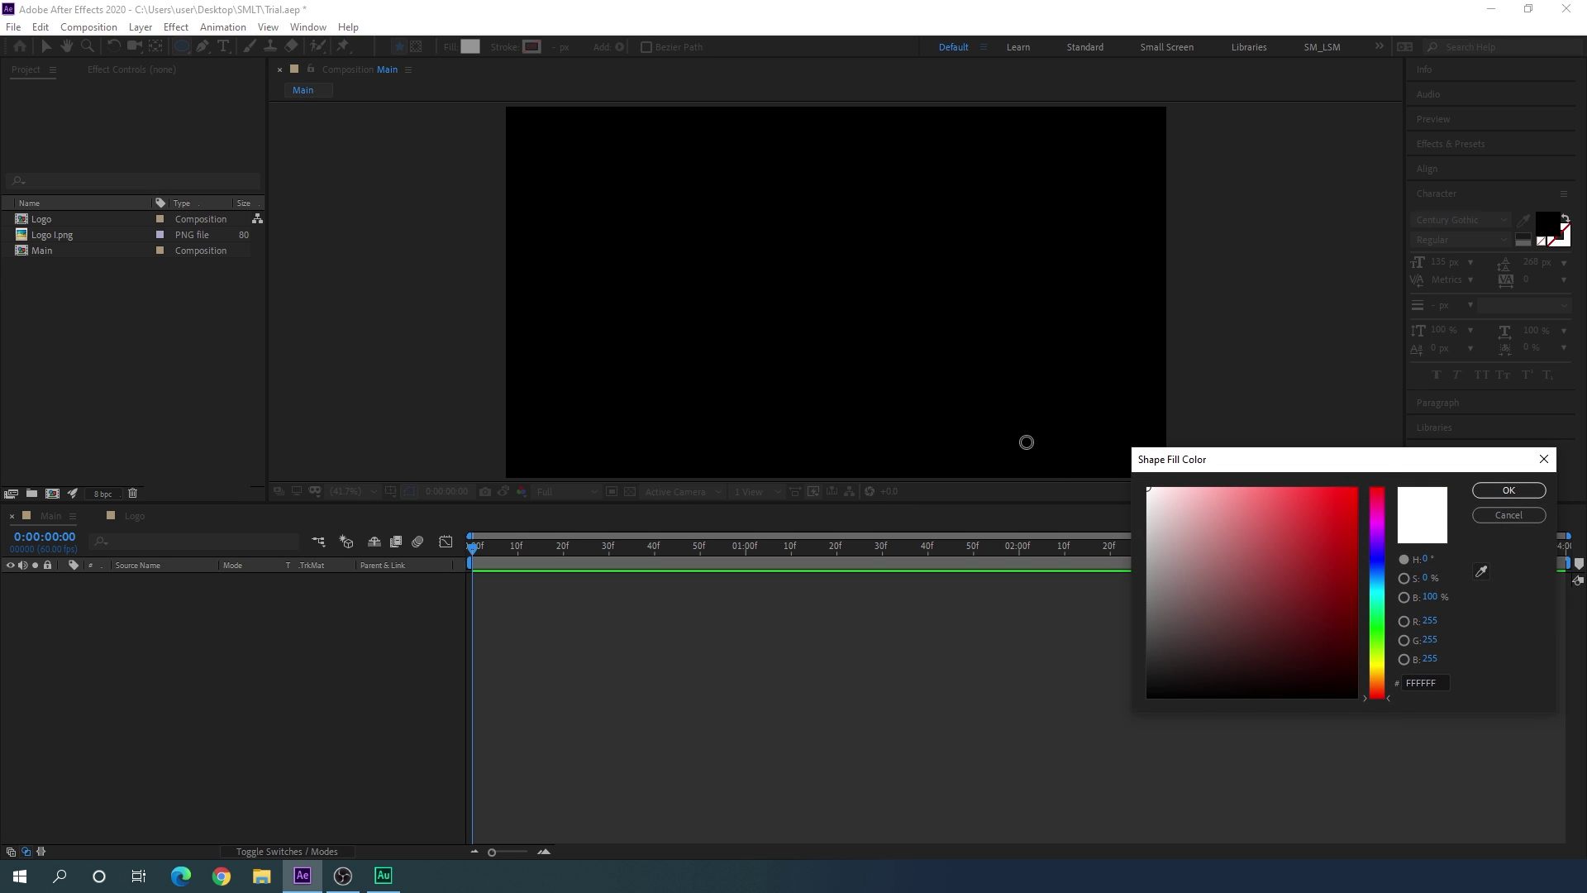
{"action": "left_click", "coordinate": [1484, 495]}
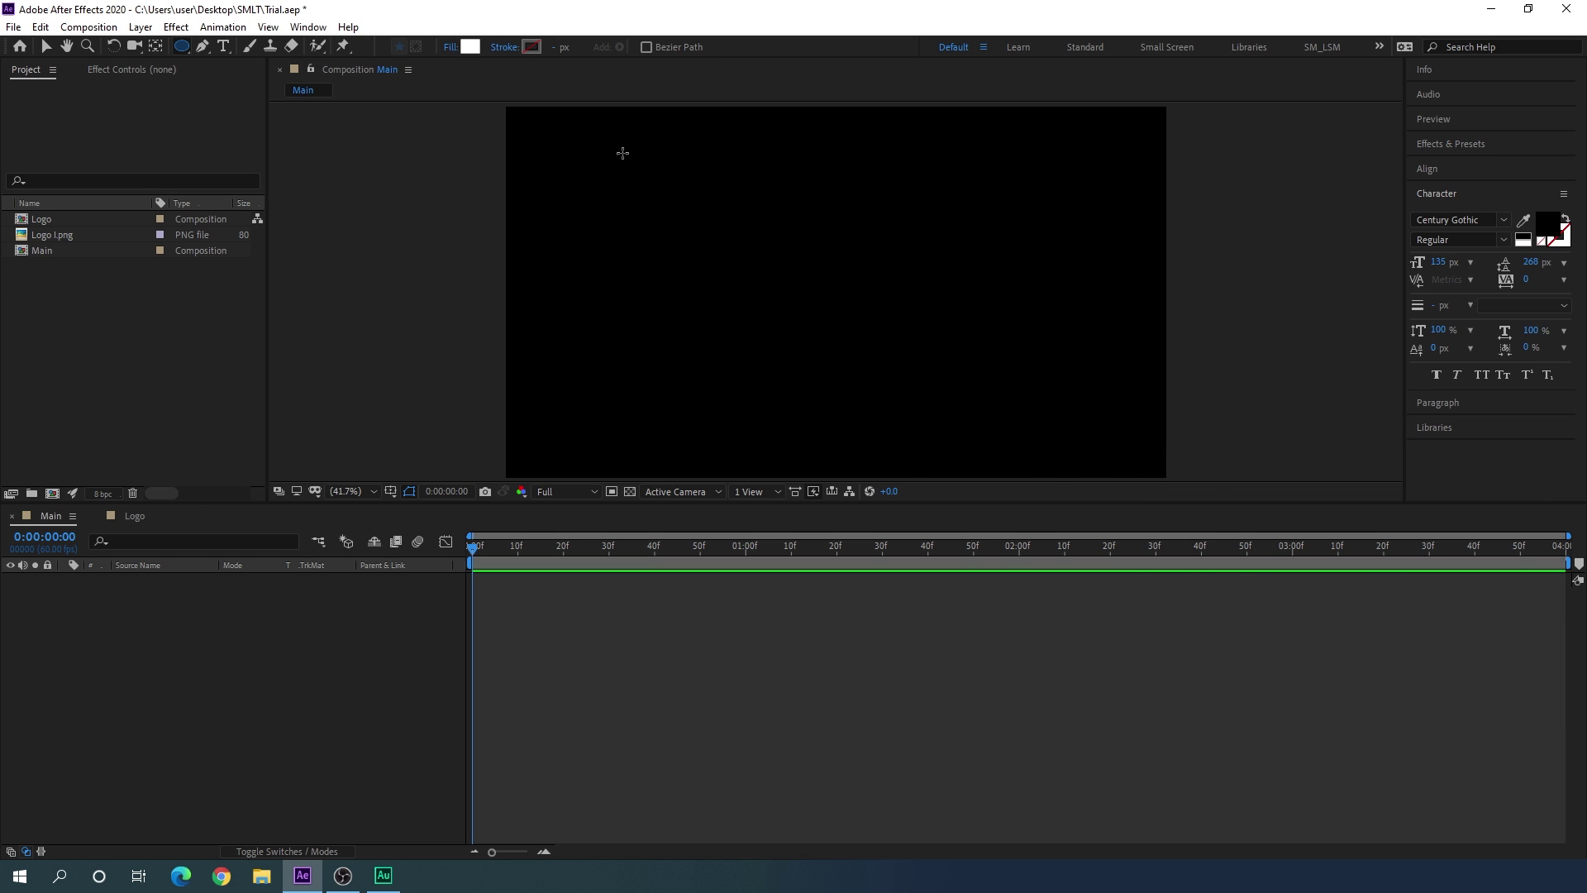
Step: Draw a circle about 566 px in diameter near the middle of the Main composition and center its anchor point on it
{"action": "left_click", "coordinate": [833, 278]}
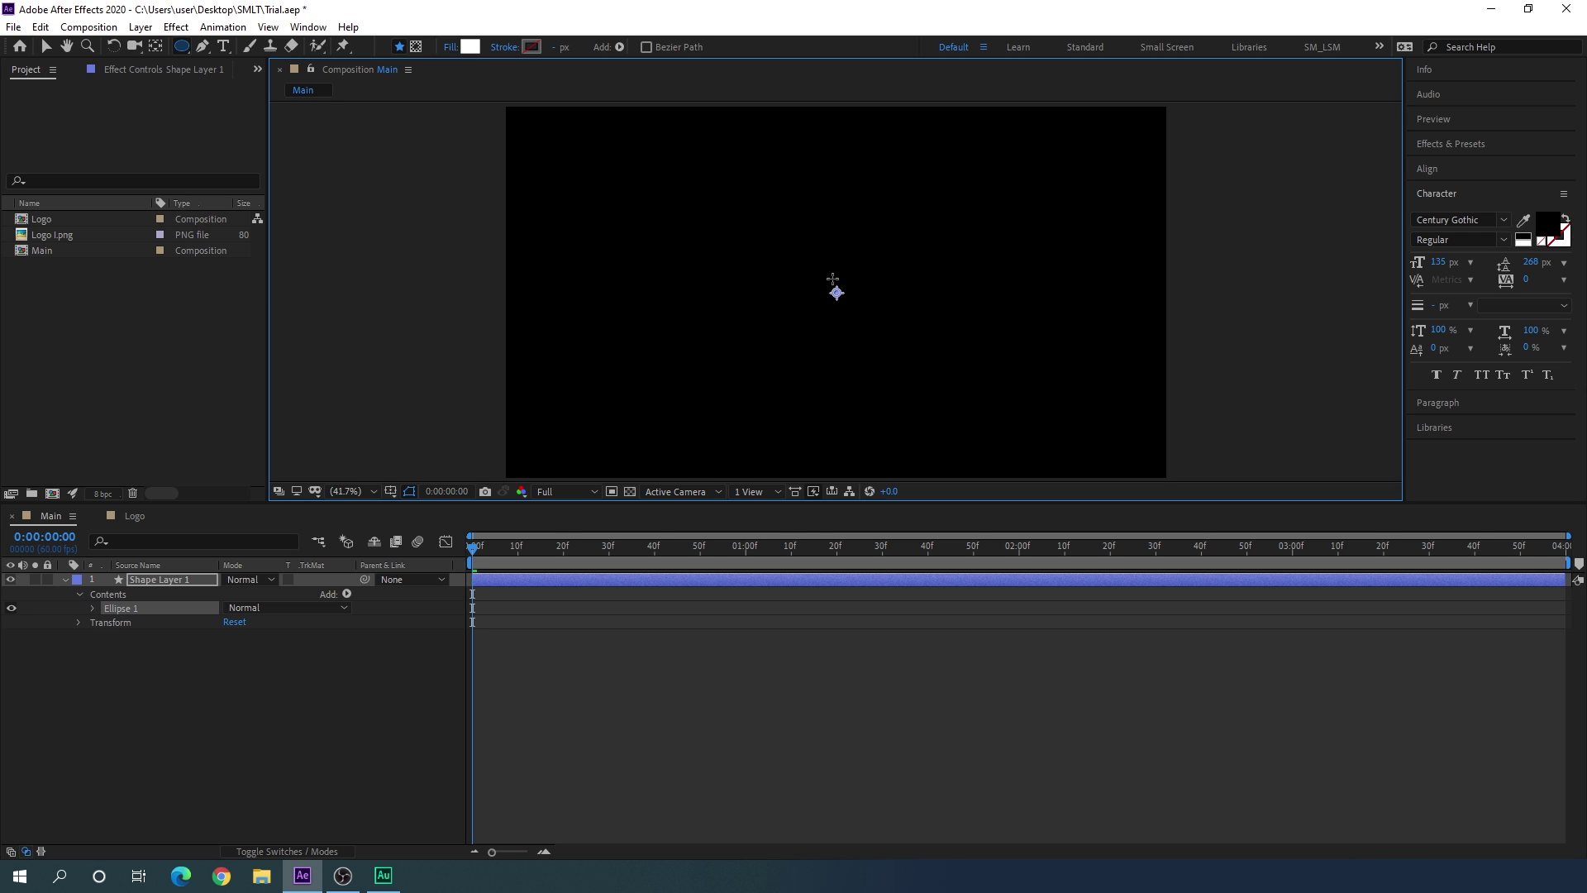
{"action": "left_click_drag", "start_coordinate": [832, 278], "coordinate": [930, 374]}
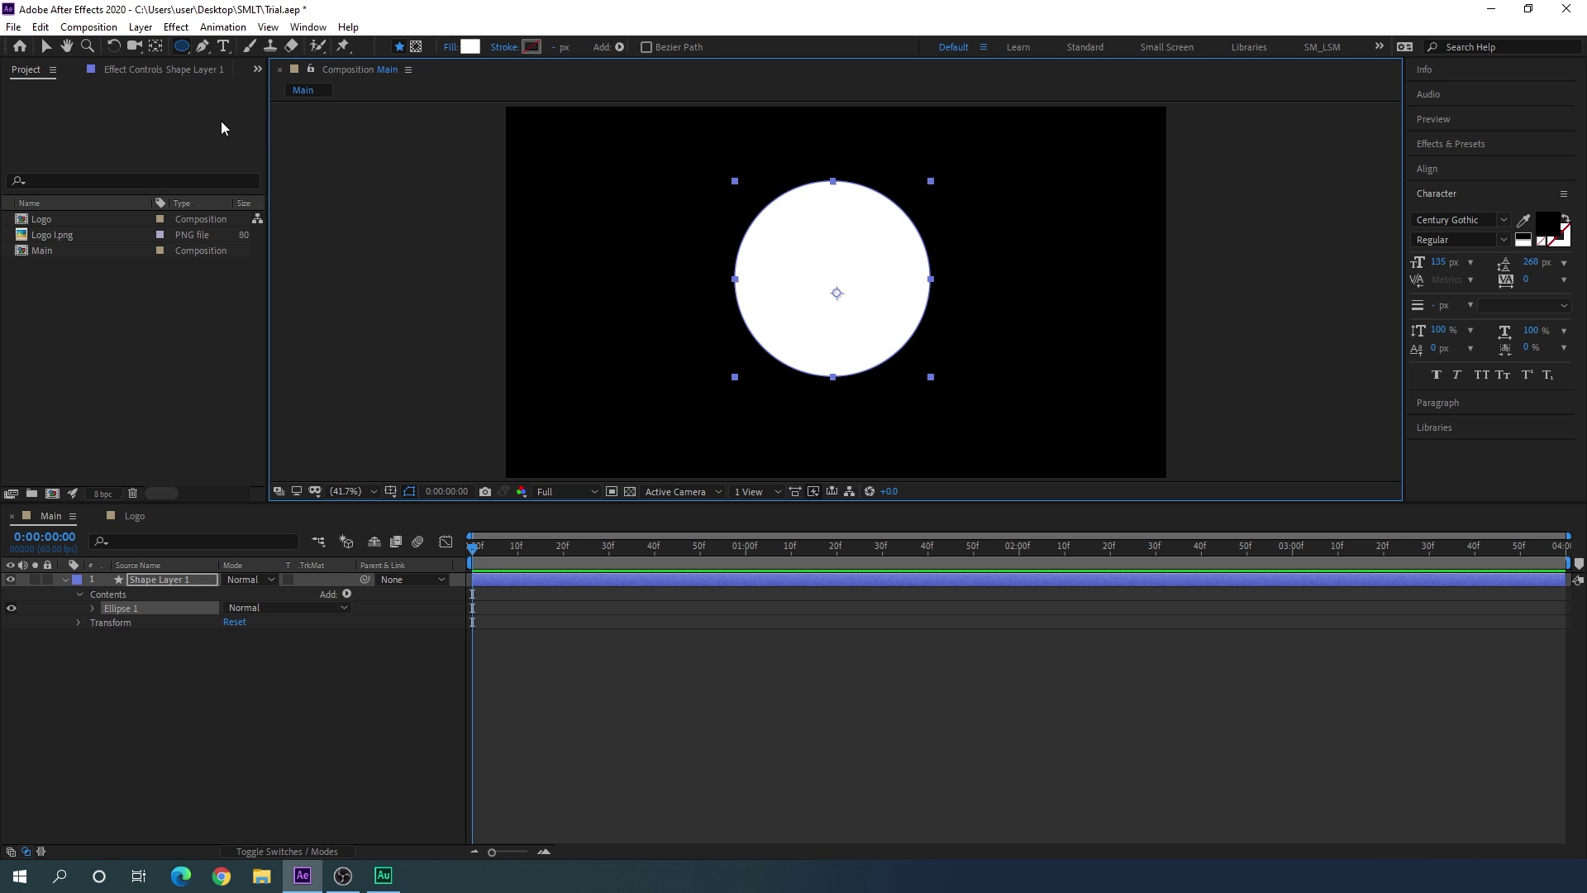
{"action": "left_click", "coordinate": [158, 50]}
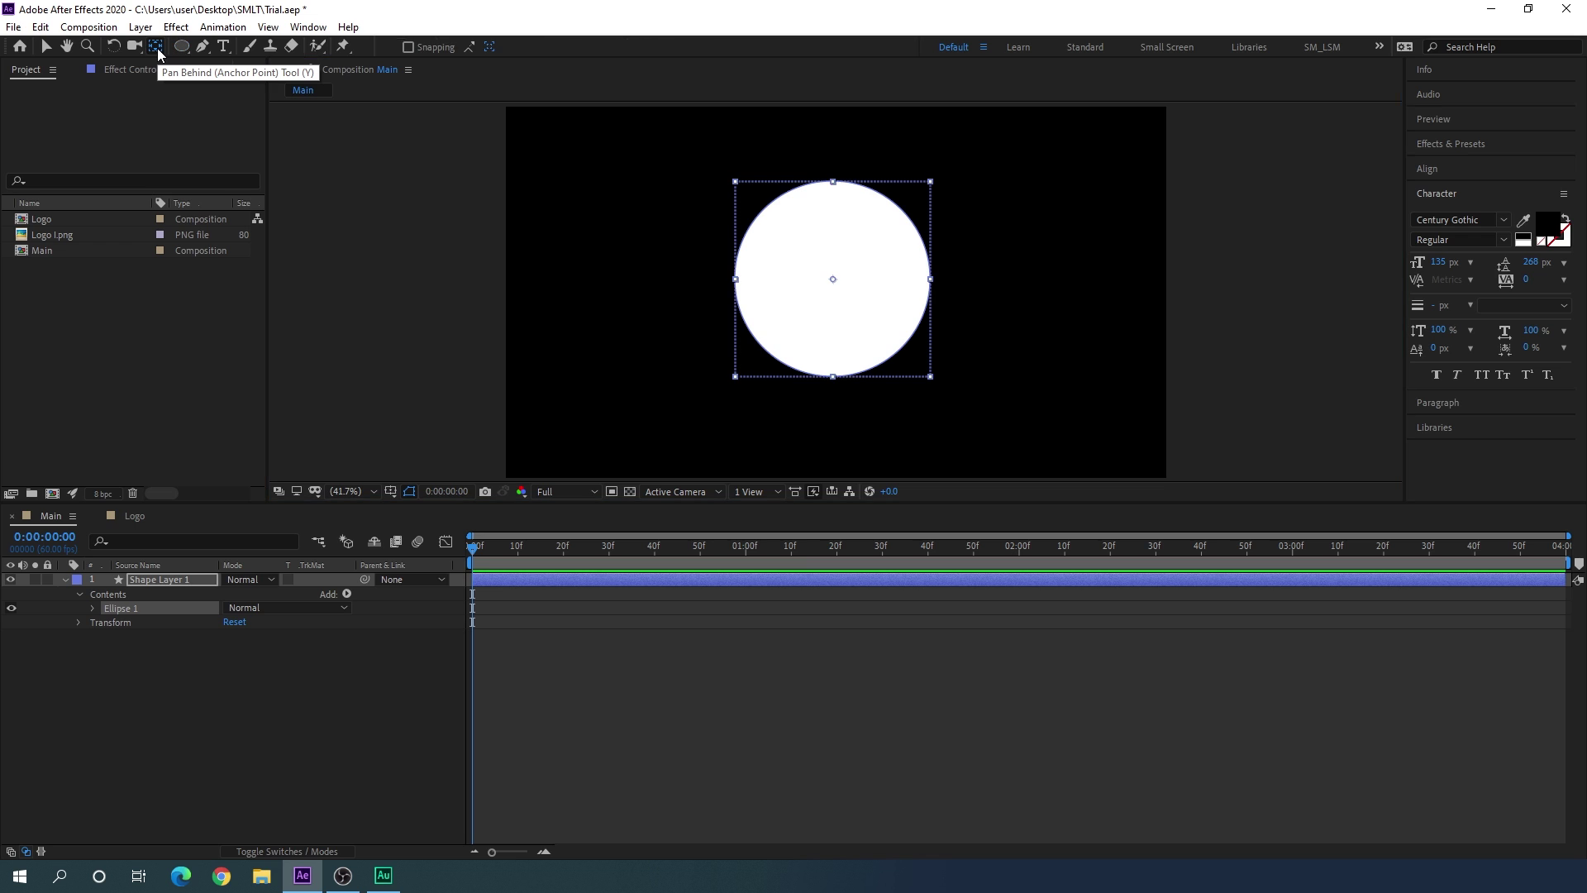
{"action": "key", "text": "ctrl+alt+Home"}
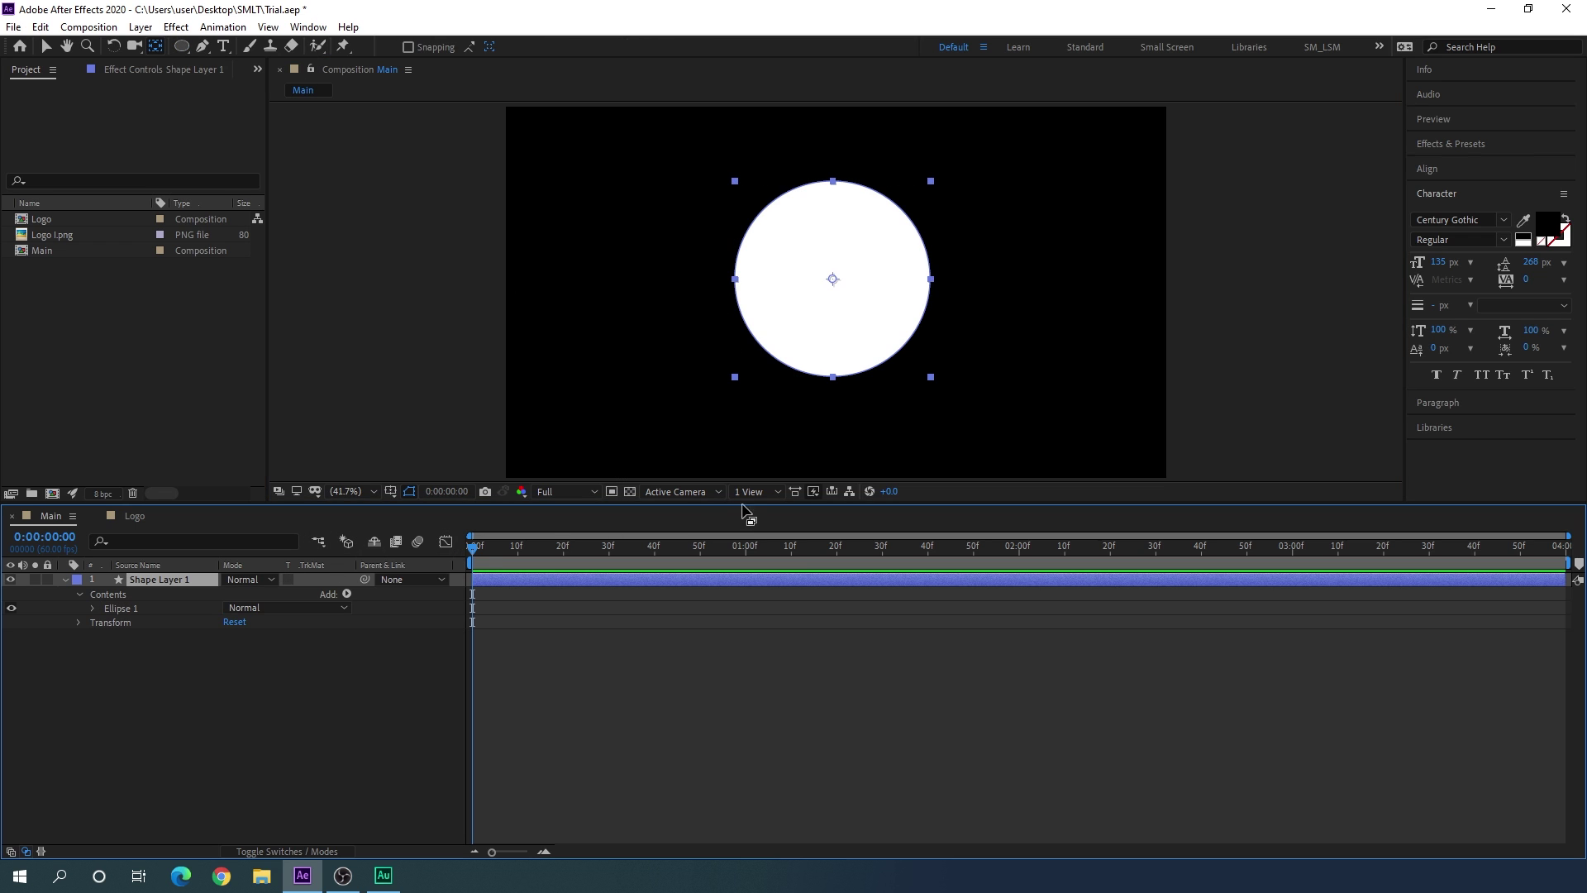
Step: Align the circle layer to the composition's center both horizontally and vertically
{"action": "left_click", "coordinate": [1428, 169]}
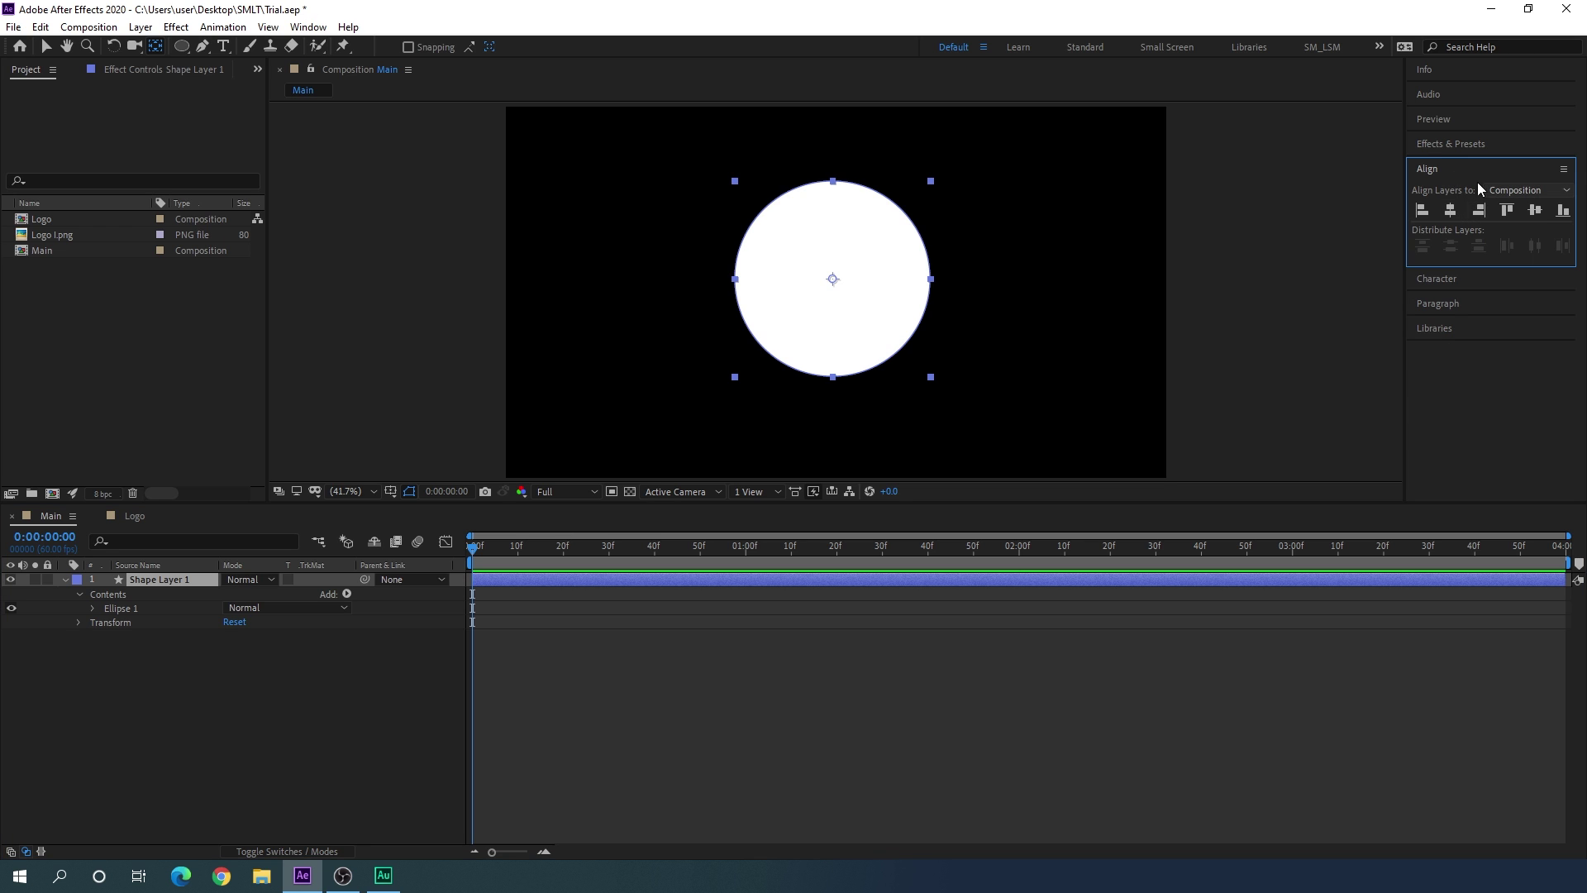
{"action": "left_click", "coordinate": [308, 27]}
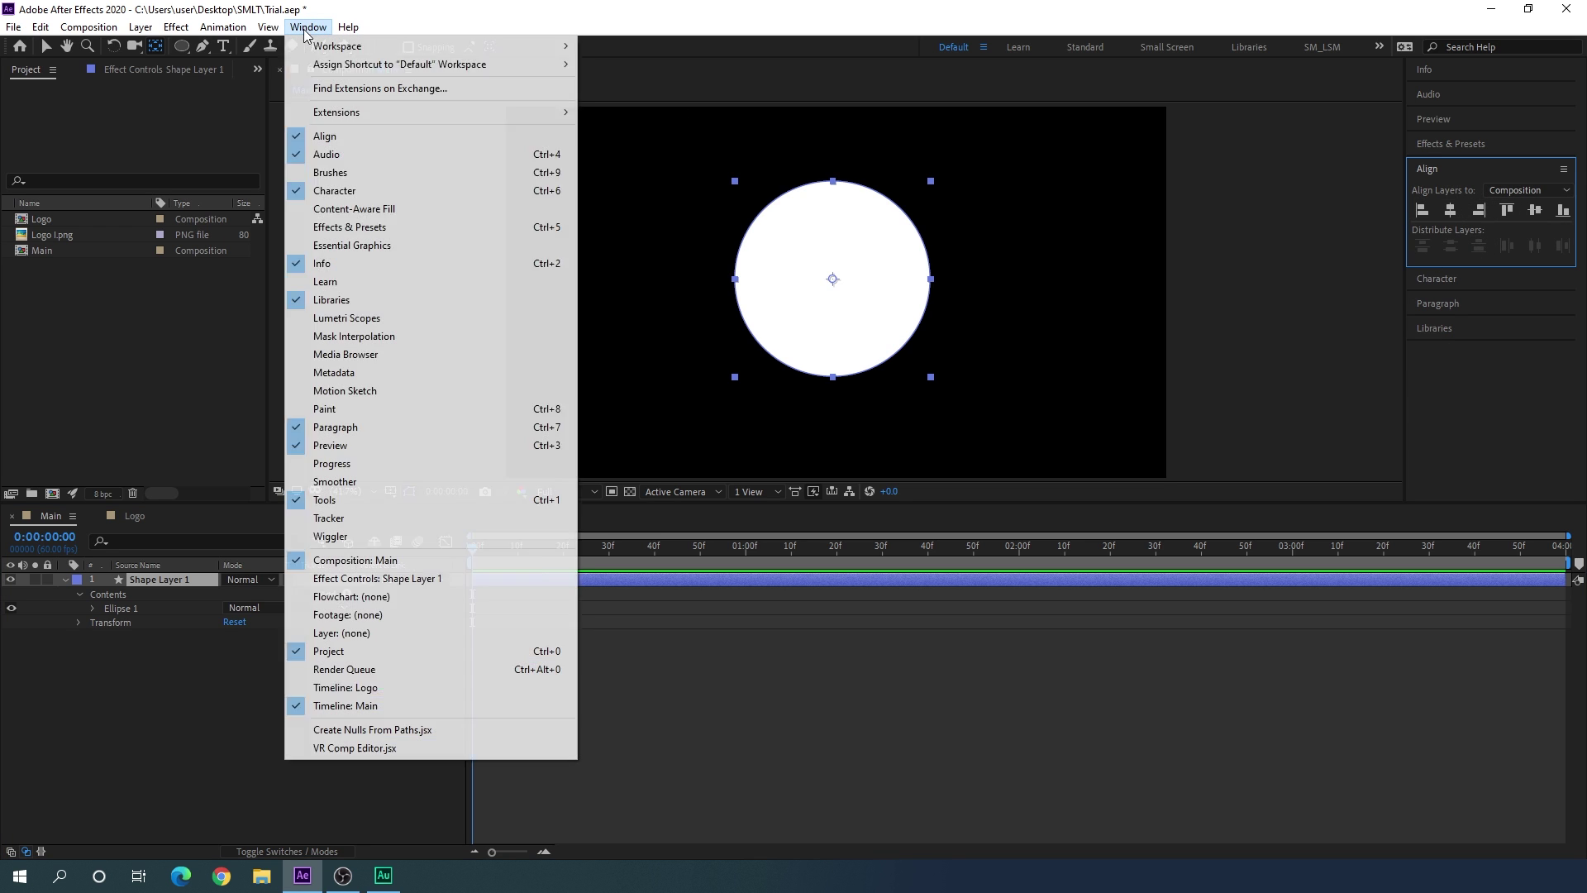
{"action": "left_click", "coordinate": [767, 132]}
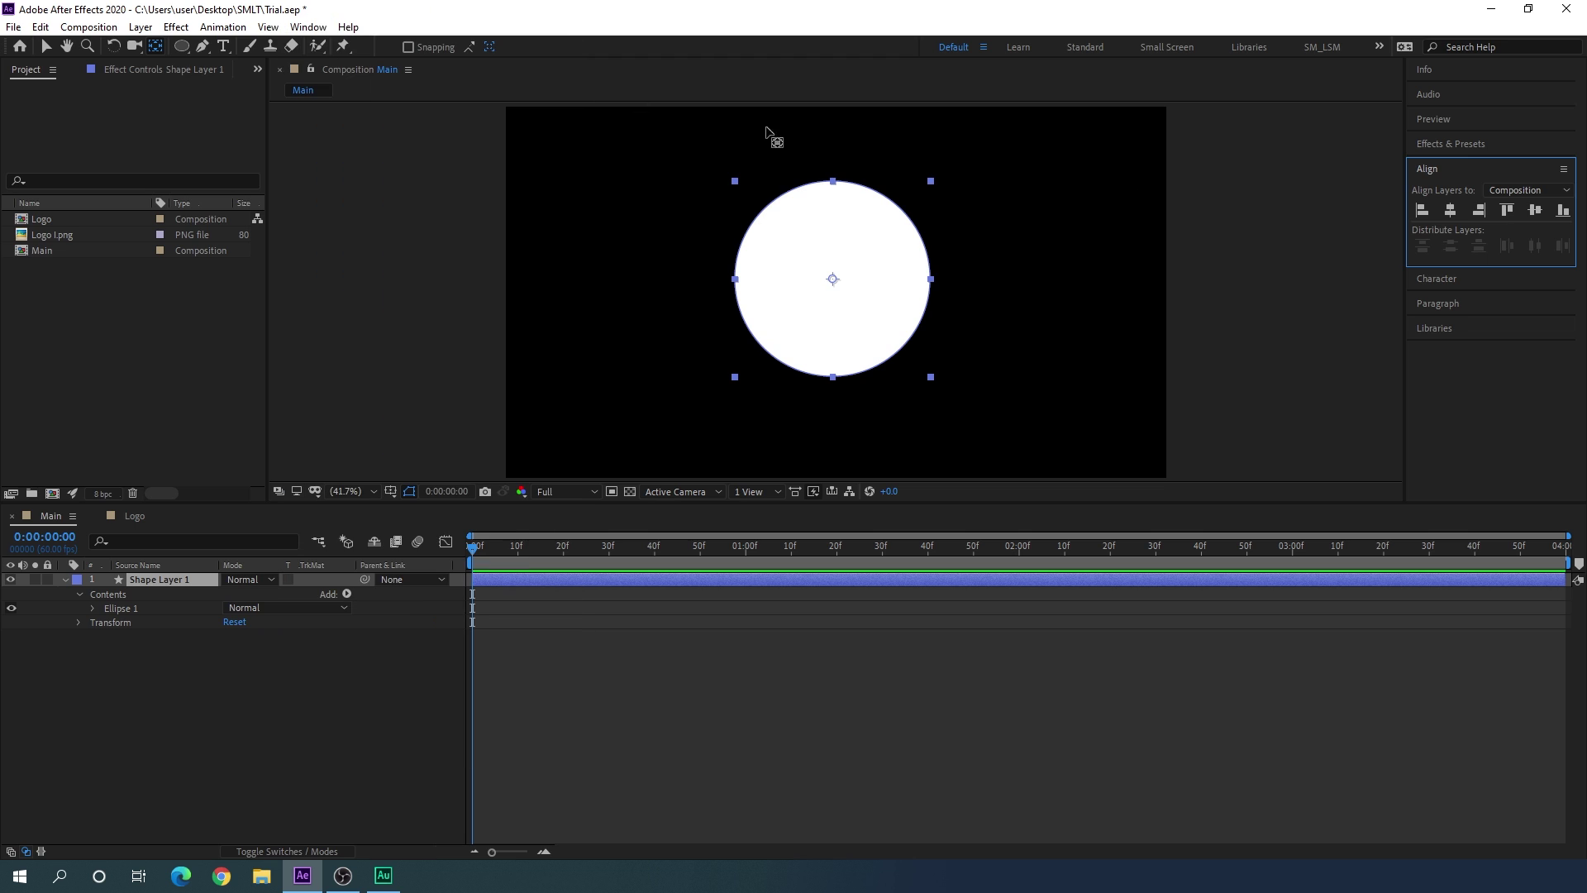
{"action": "left_click", "coordinate": [1449, 210]}
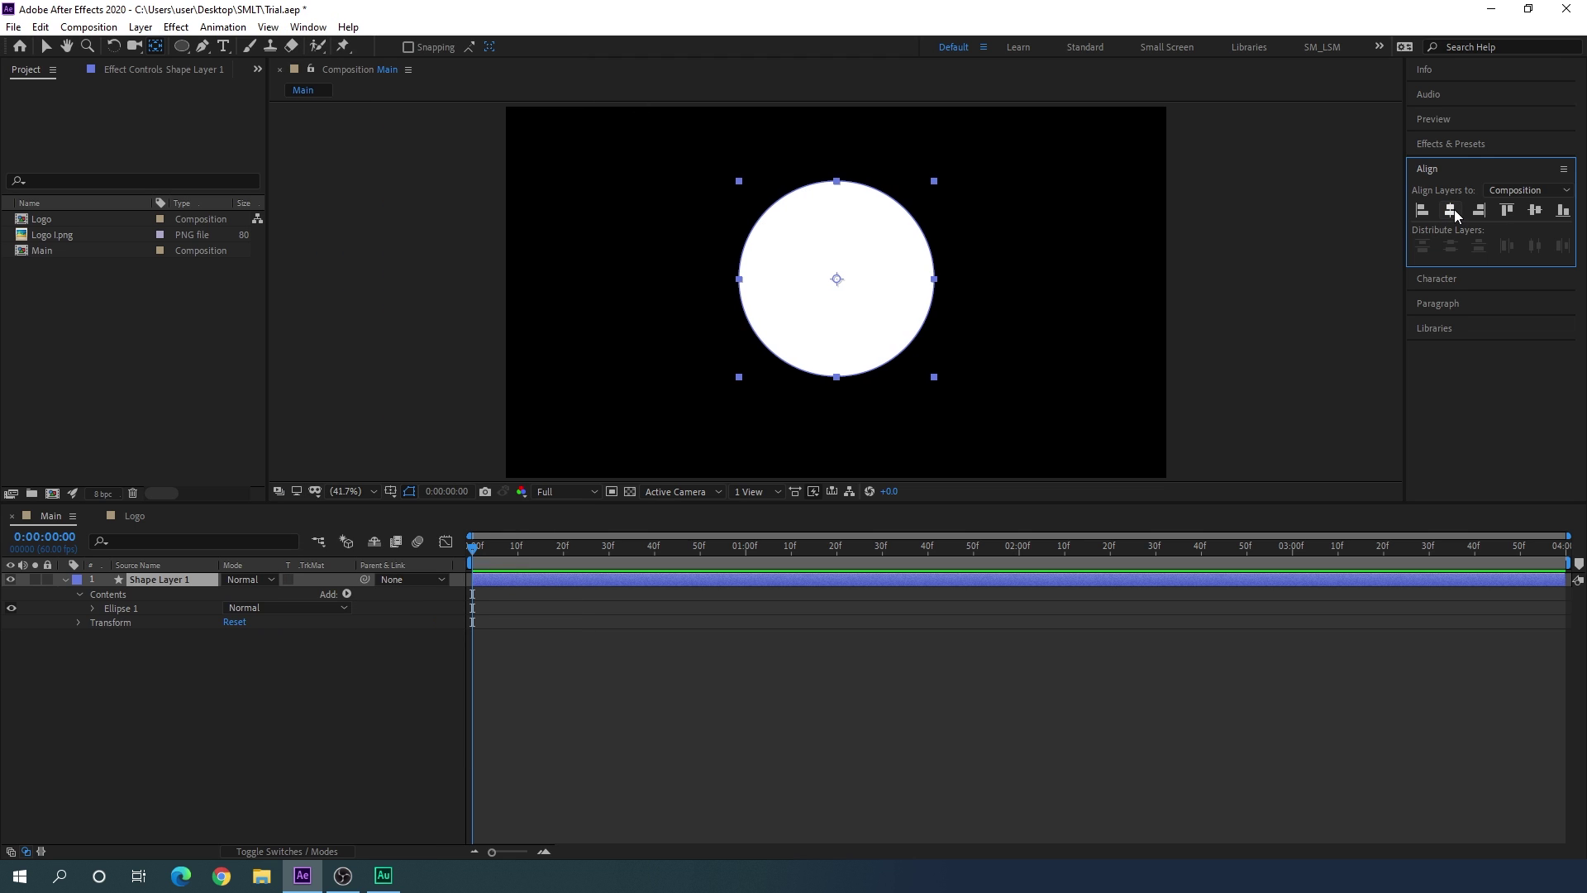
{"action": "left_click", "coordinate": [1532, 212]}
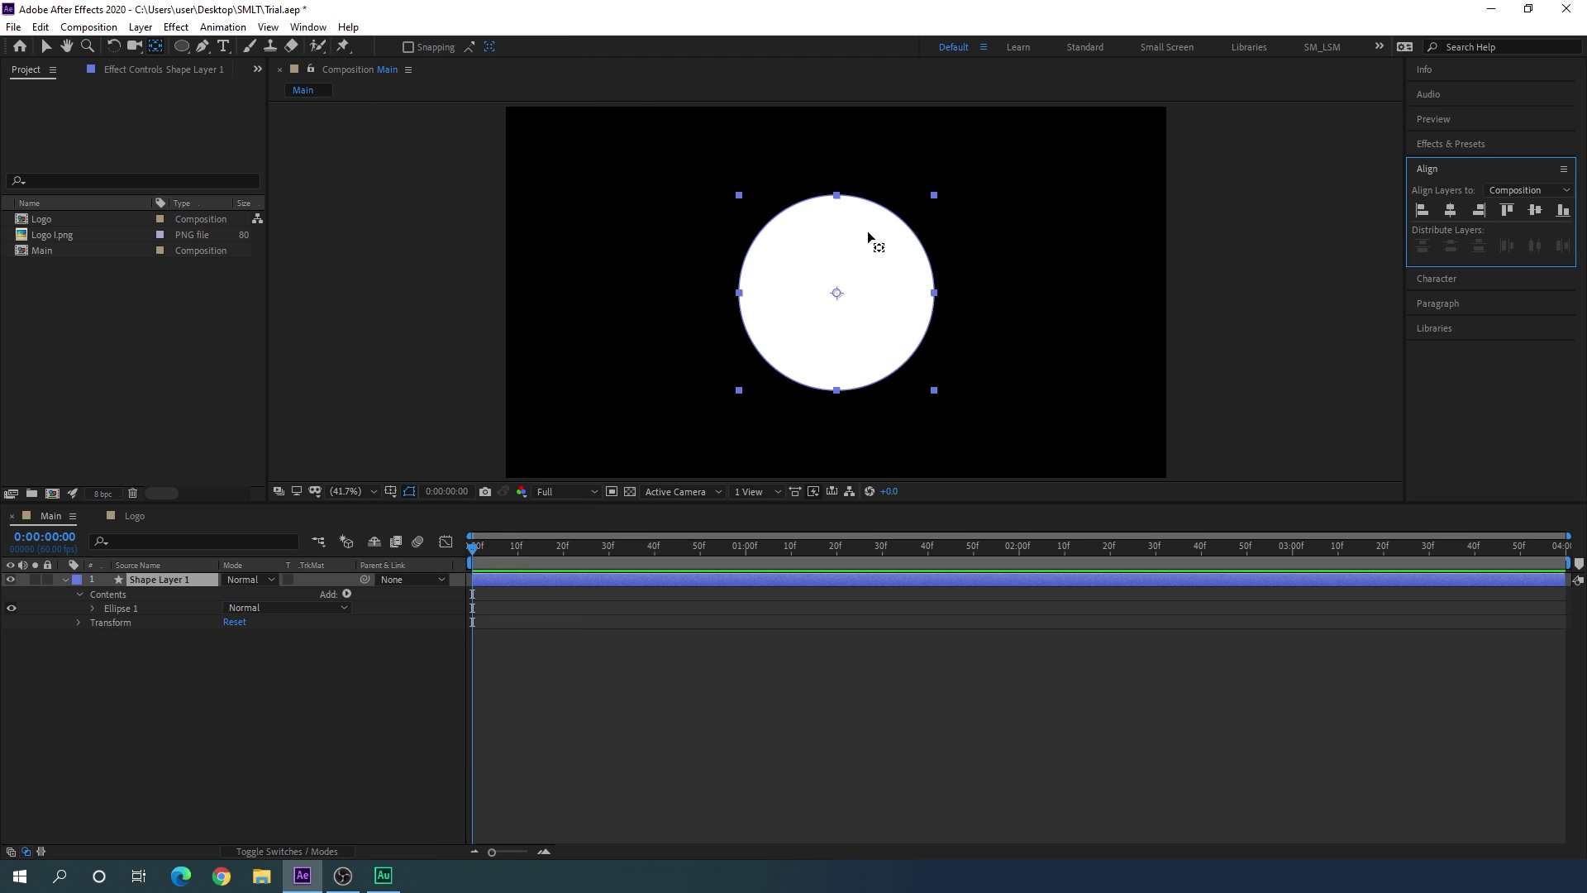
Step: Set the circle's ellipse path size to 620 × 620 px with proportions linked
{"action": "left_click", "coordinate": [93, 608]}
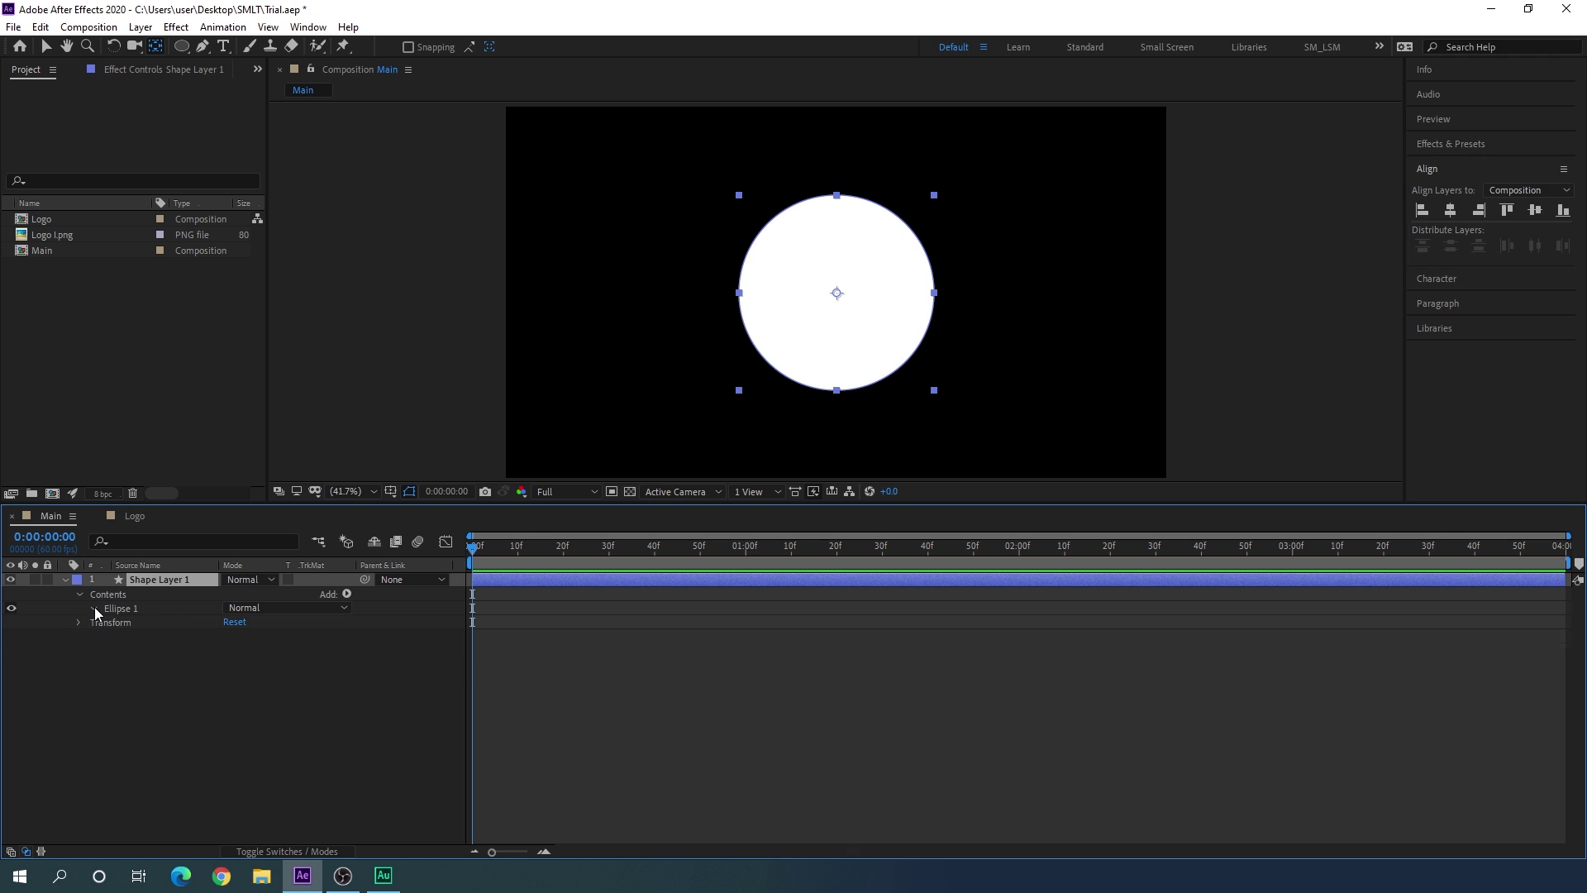
{"action": "left_click", "coordinate": [106, 622]}
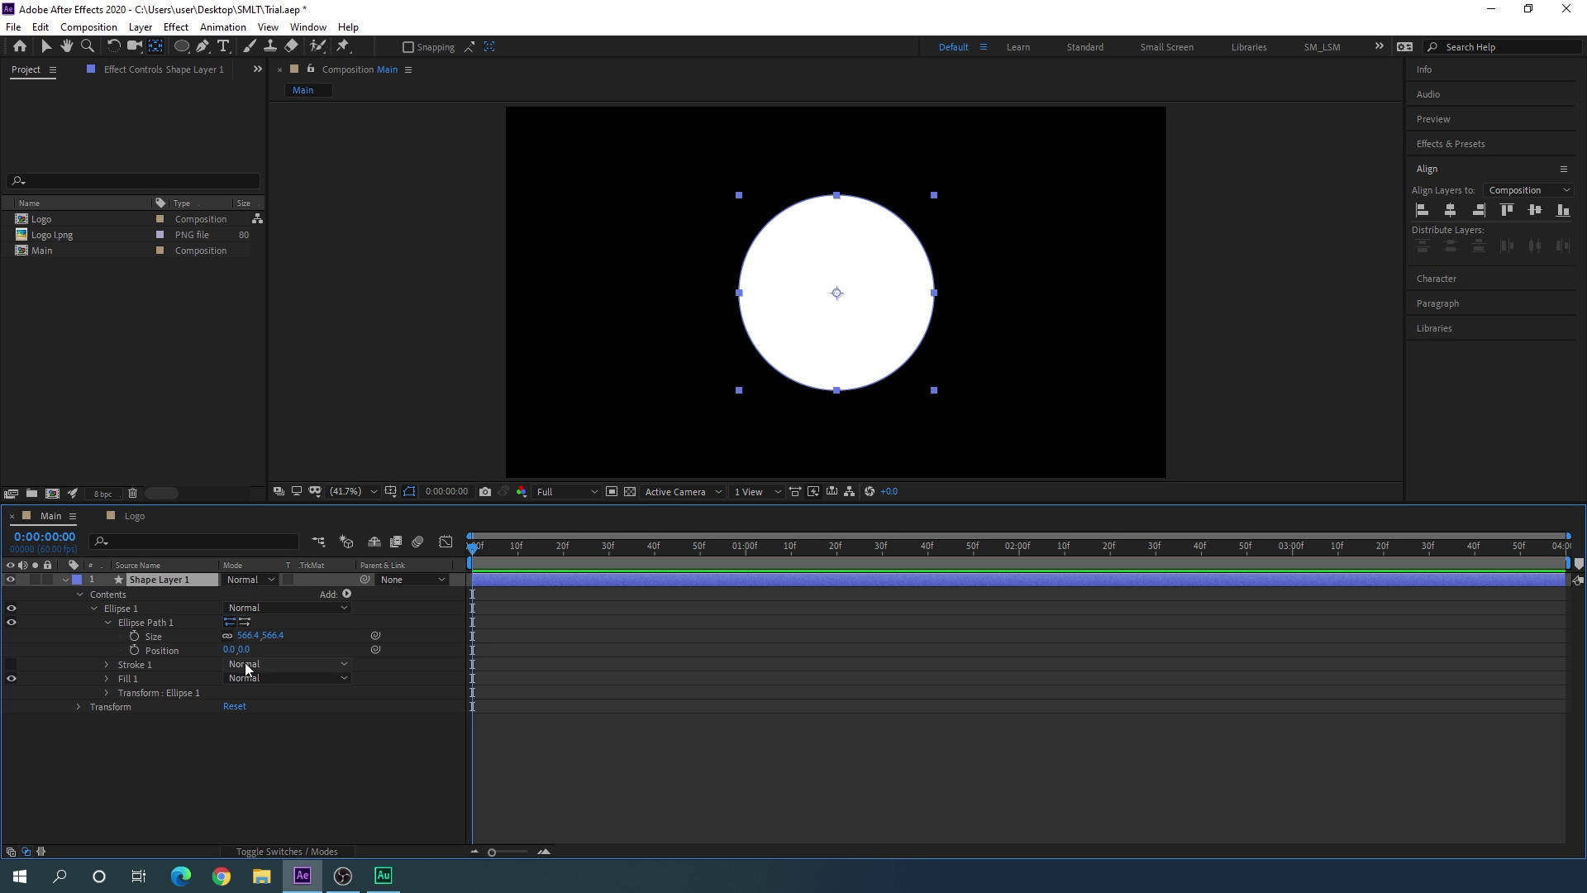
{"action": "left_click", "coordinate": [248, 636]}
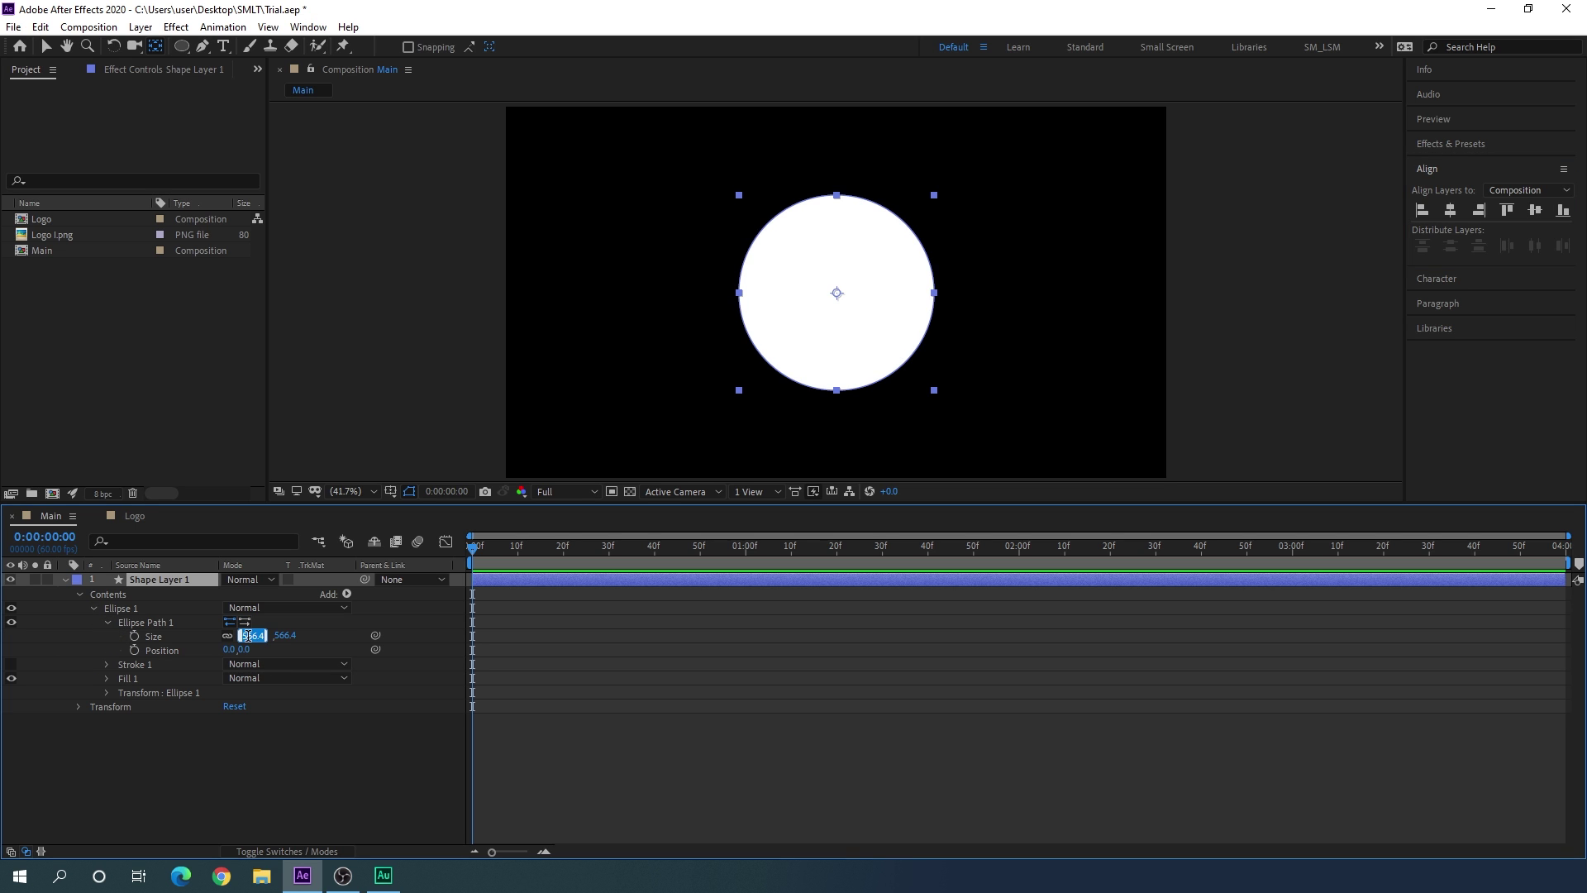
{"action": "type", "text": "620"}
{"action": "left_click", "coordinate": [303, 643]}
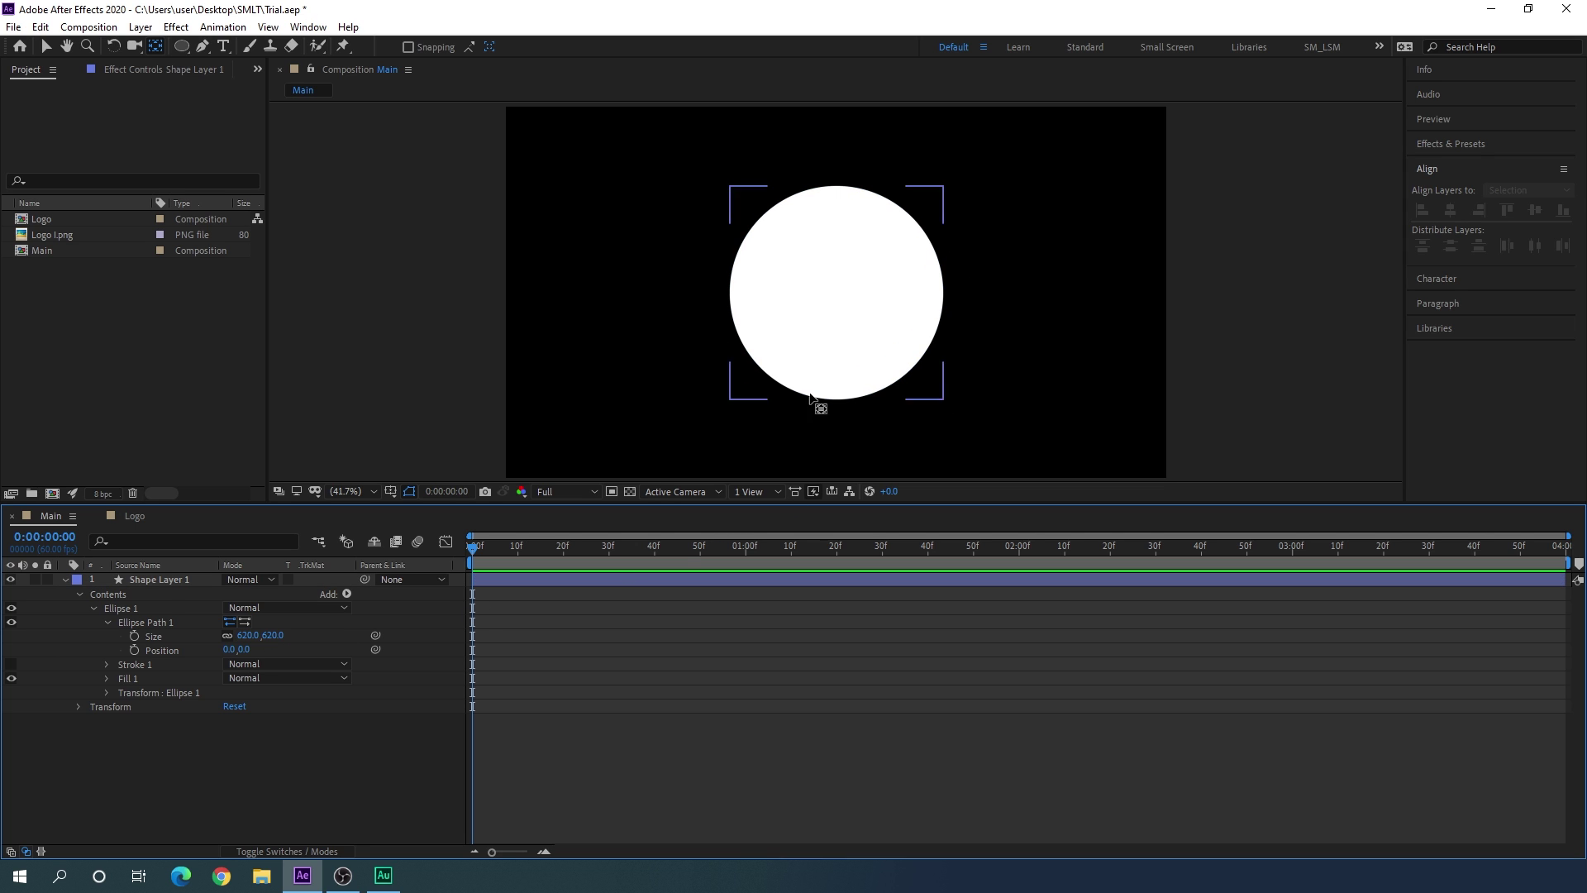
{"action": "left_click", "coordinate": [65, 585]}
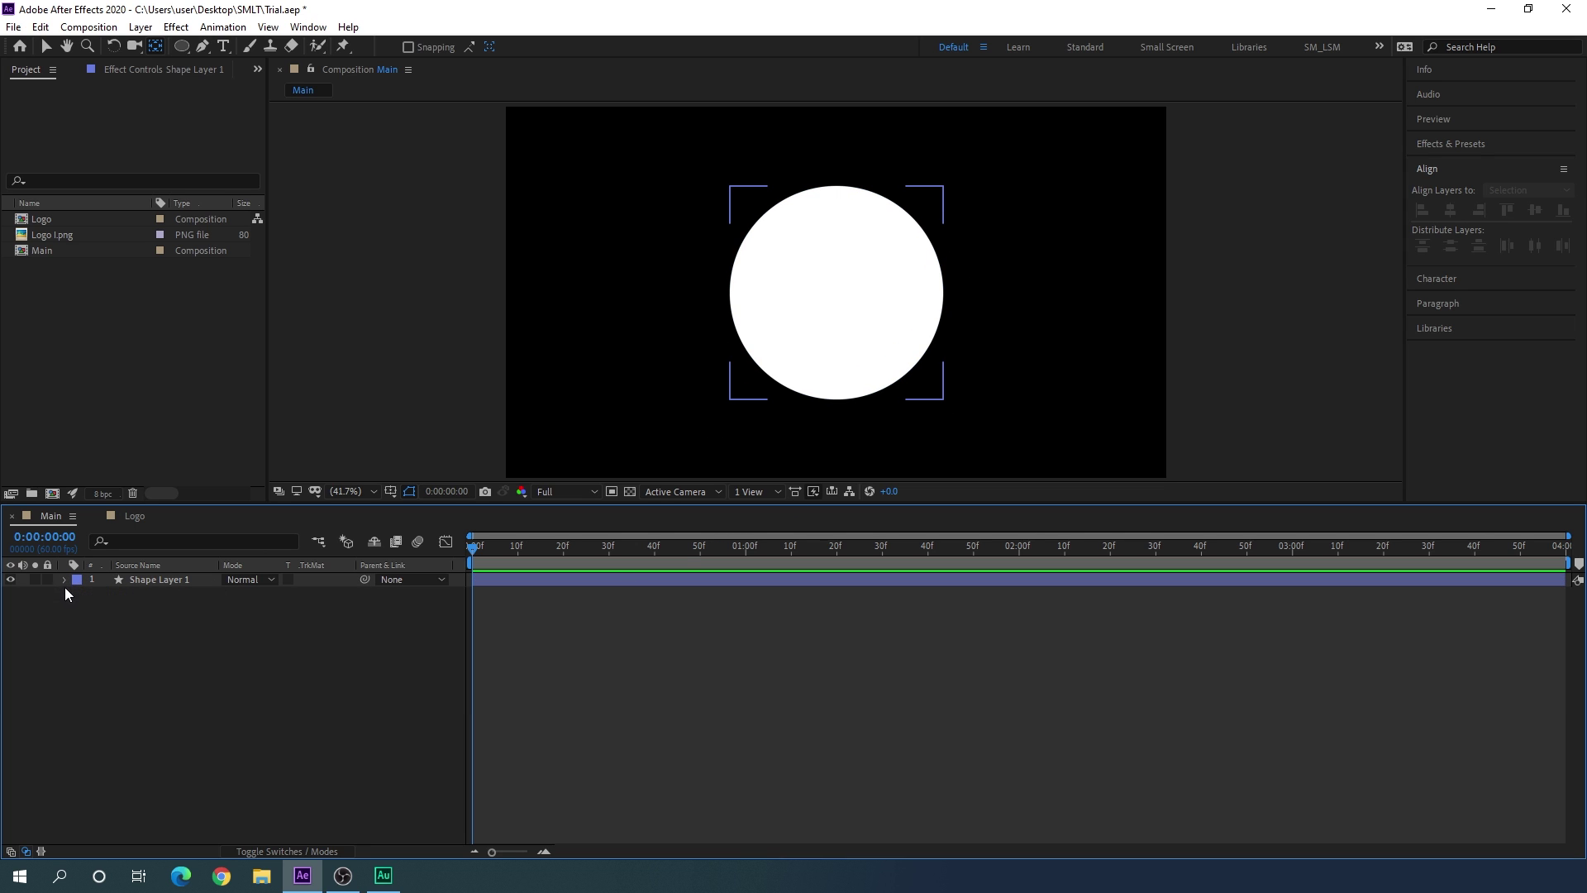
Step: Rename the circle's layer as Shape
{"action": "left_click", "coordinate": [152, 581]}
{"action": "right_click", "coordinate": [153, 582]}
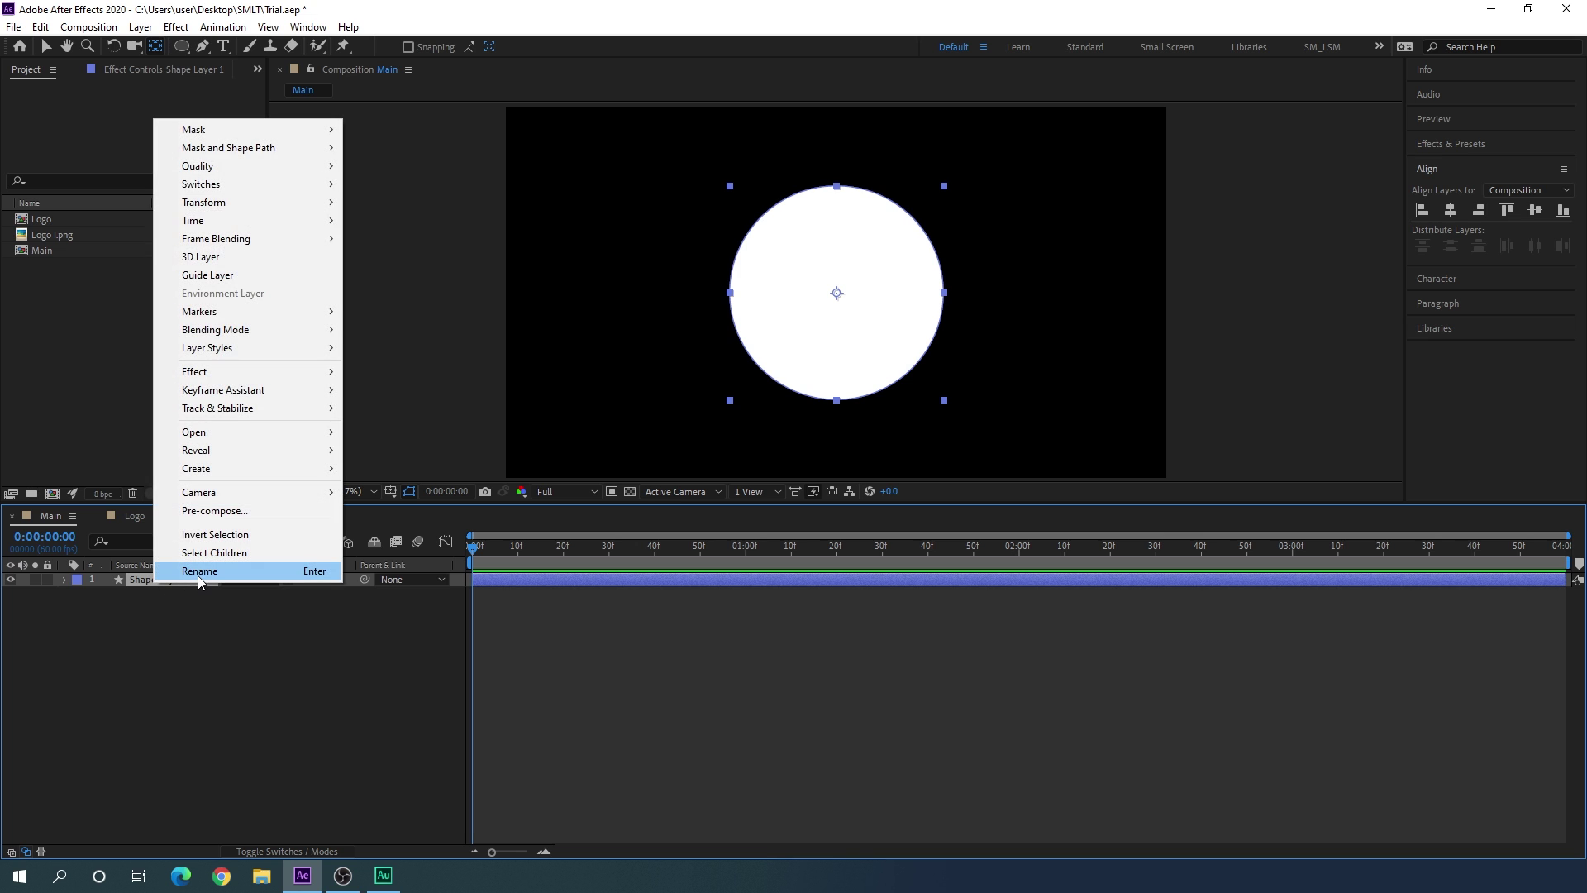
{"action": "left_click", "coordinate": [197, 575]}
{"action": "left_click_drag", "start_coordinate": [190, 579], "coordinate": [160, 579]}
{"action": "key", "text": "Return"}
{"action": "left_click", "coordinate": [187, 604]}
Step: Add the Logo composition above the circle layer in Main and pre-compose both layers as Round, moving all attributes into it
{"action": "left_click_drag", "start_coordinate": [42, 218], "coordinate": [150, 575]}
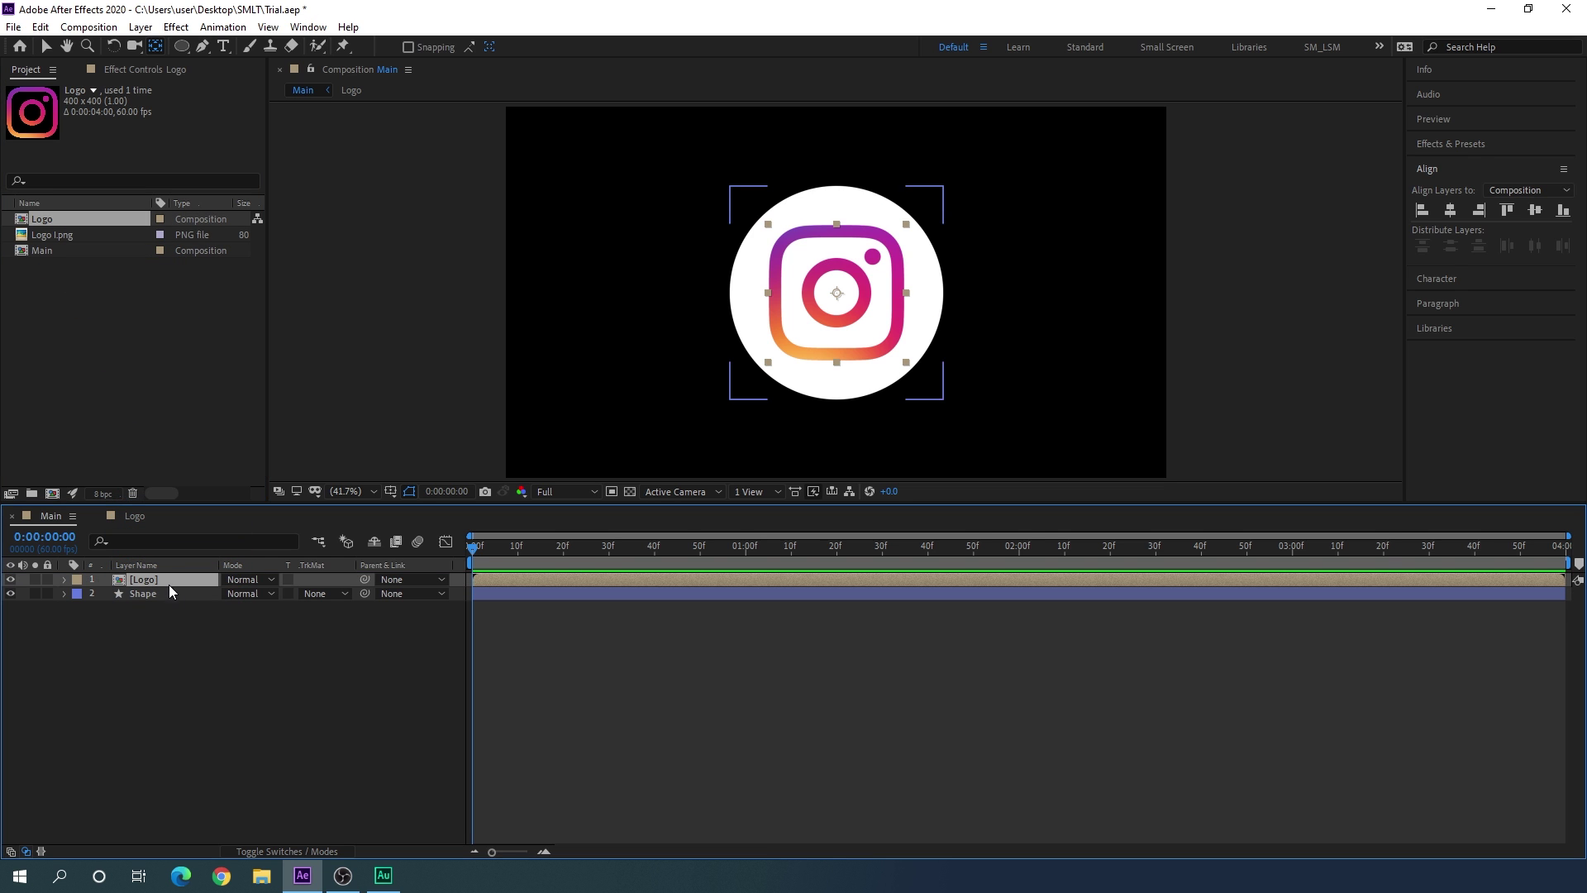
{"action": "left_click", "coordinate": [46, 46]}
{"action": "left_click_drag", "start_coordinate": [136, 632], "coordinate": [162, 587]}
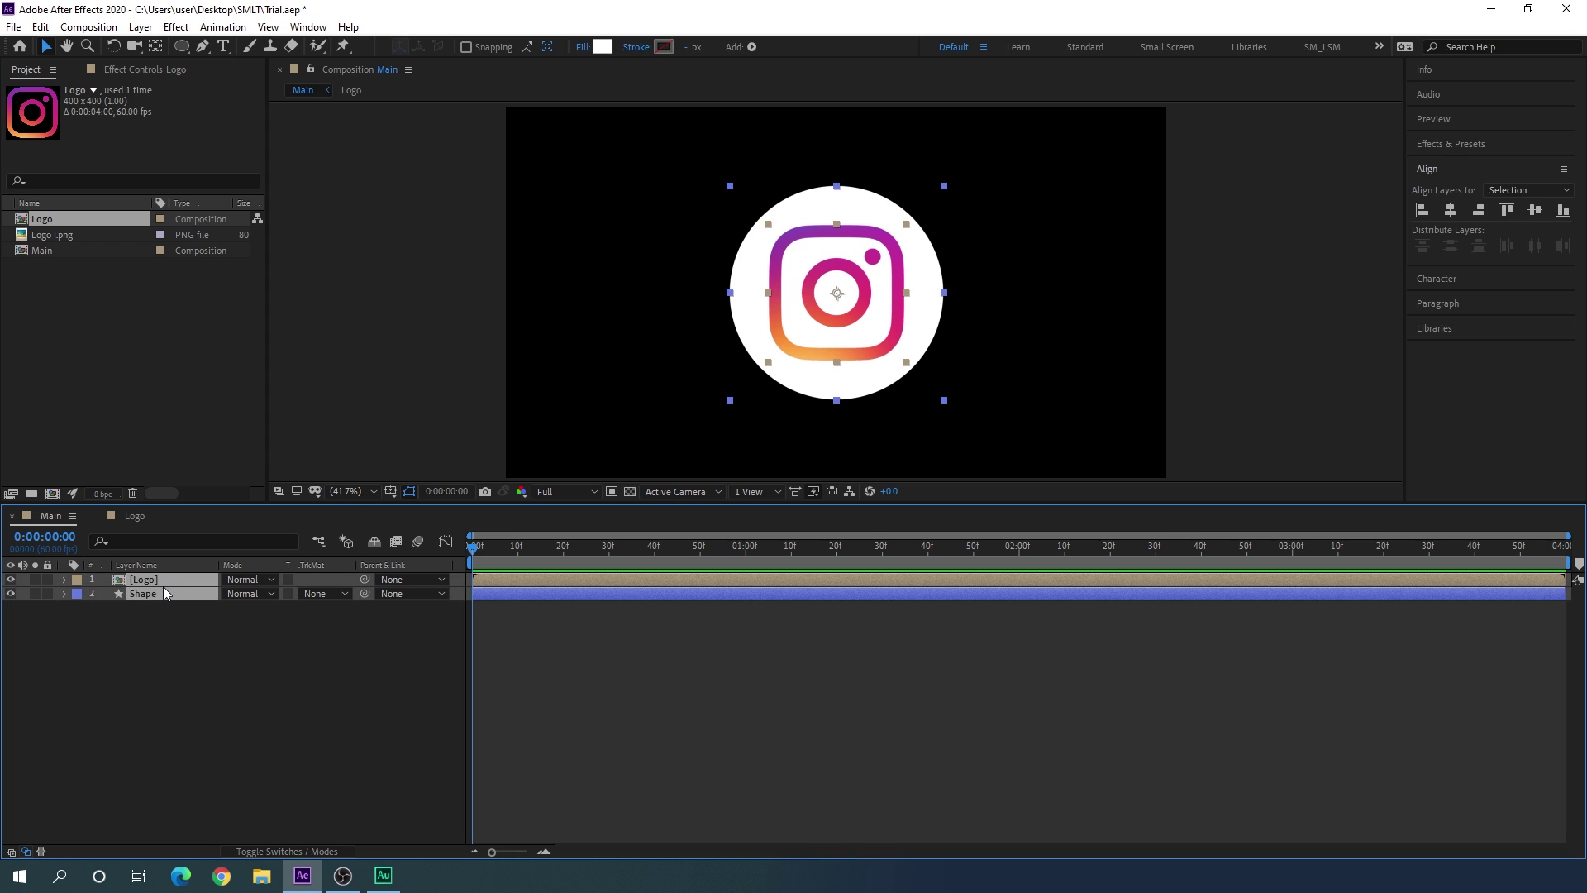
{"action": "right_click", "coordinate": [162, 587]}
{"action": "left_click", "coordinate": [217, 514]}
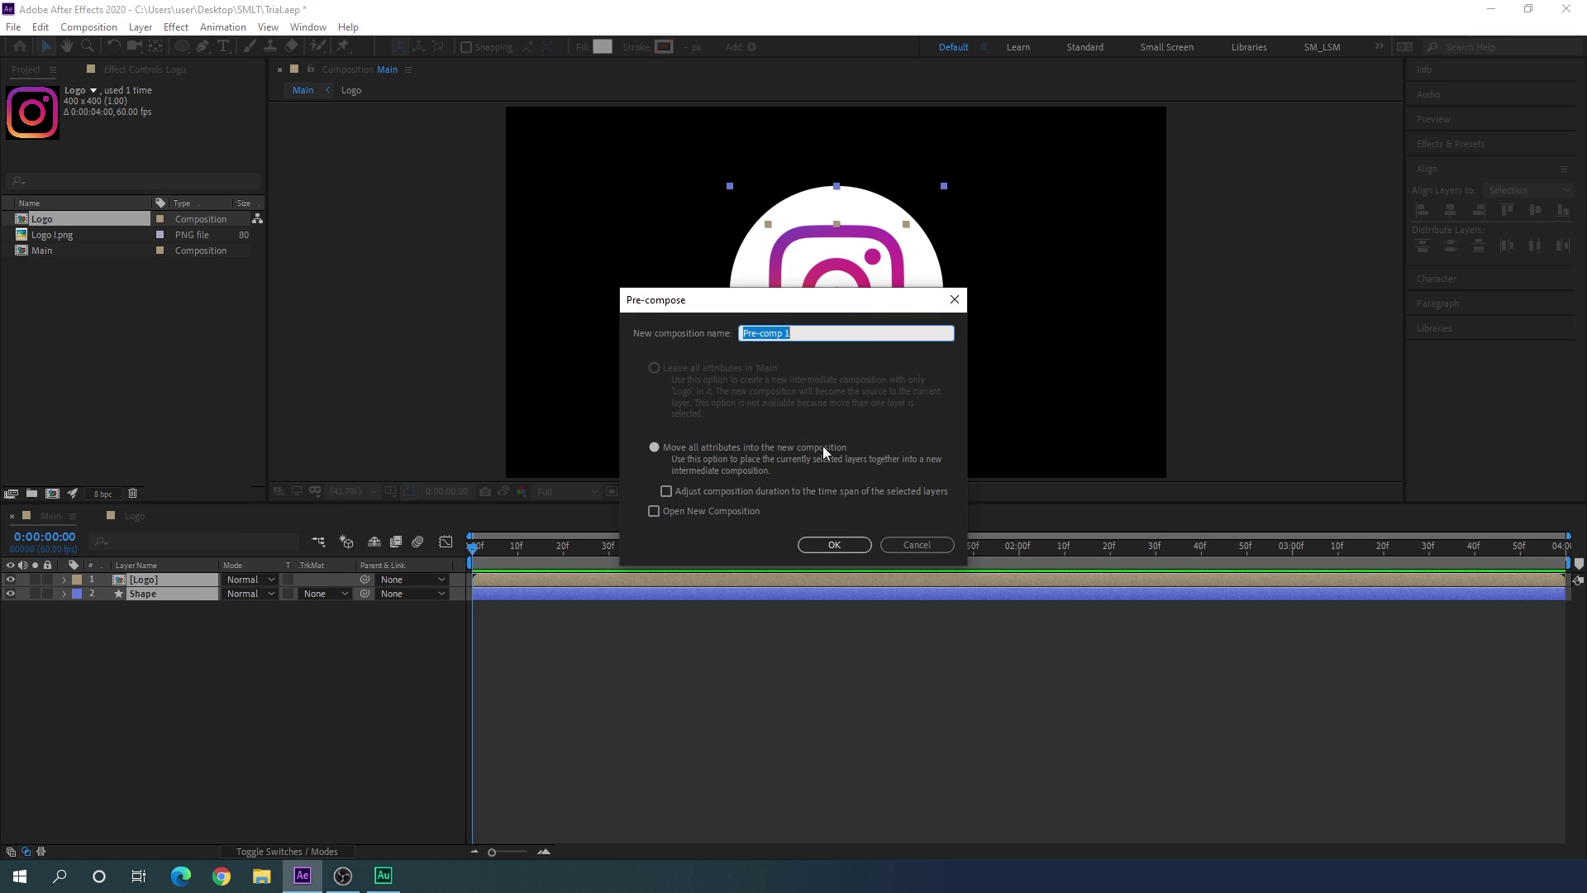
{"action": "key", "text": "BackSpace"}
{"action": "type", "text": "Round"}
{"action": "left_click", "coordinate": [828, 545]}
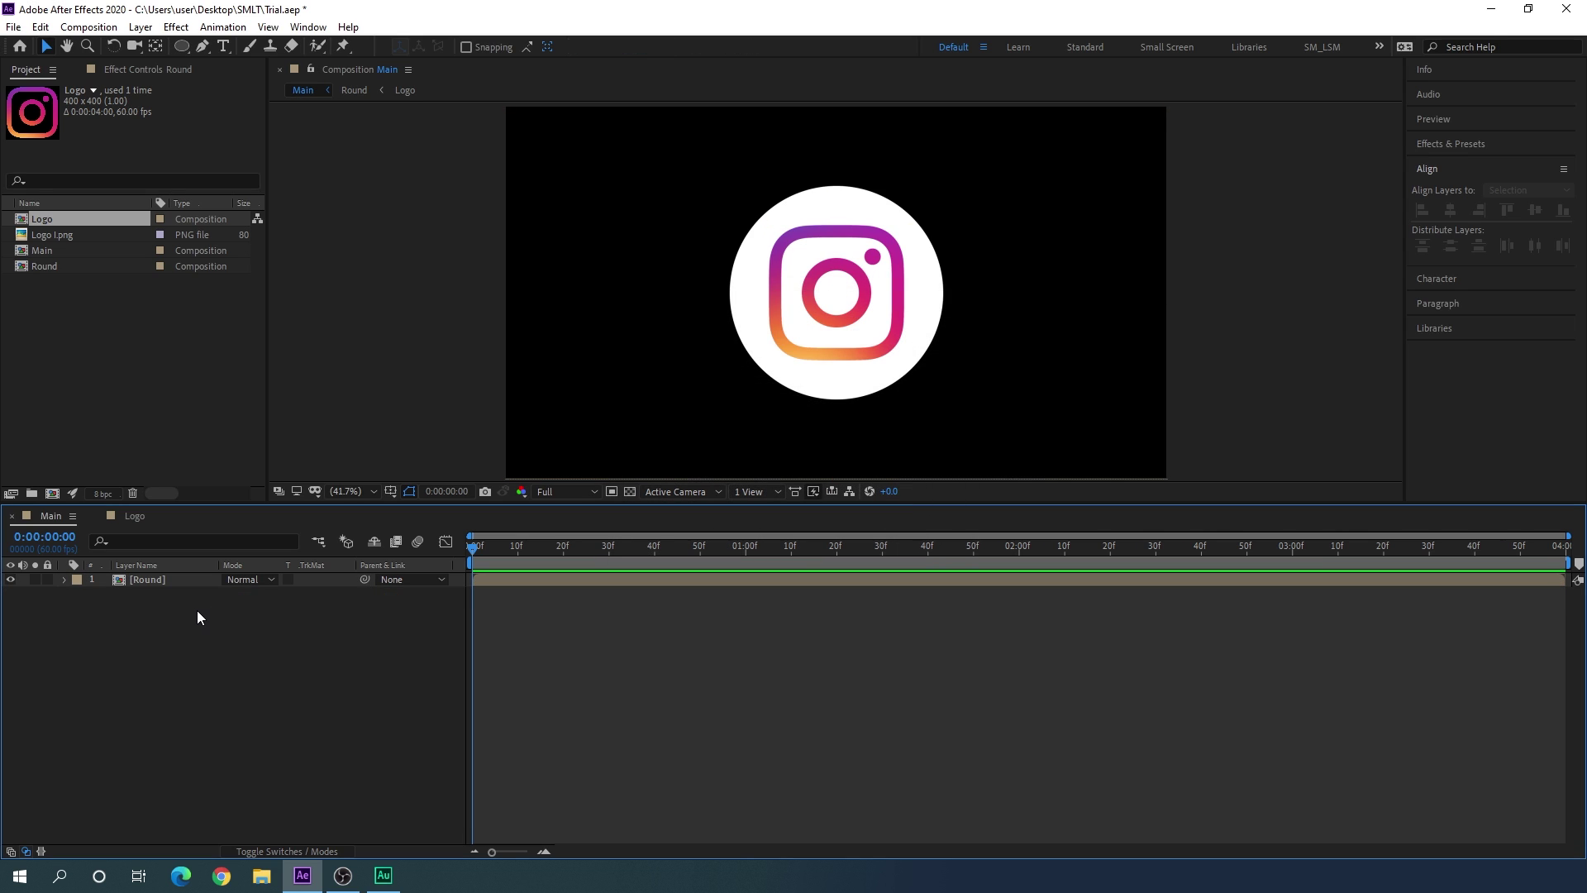
Step: Add a Scale keyframe of 40% to the Round layer at 0:00:01:00
{"action": "left_click", "coordinate": [165, 583]}
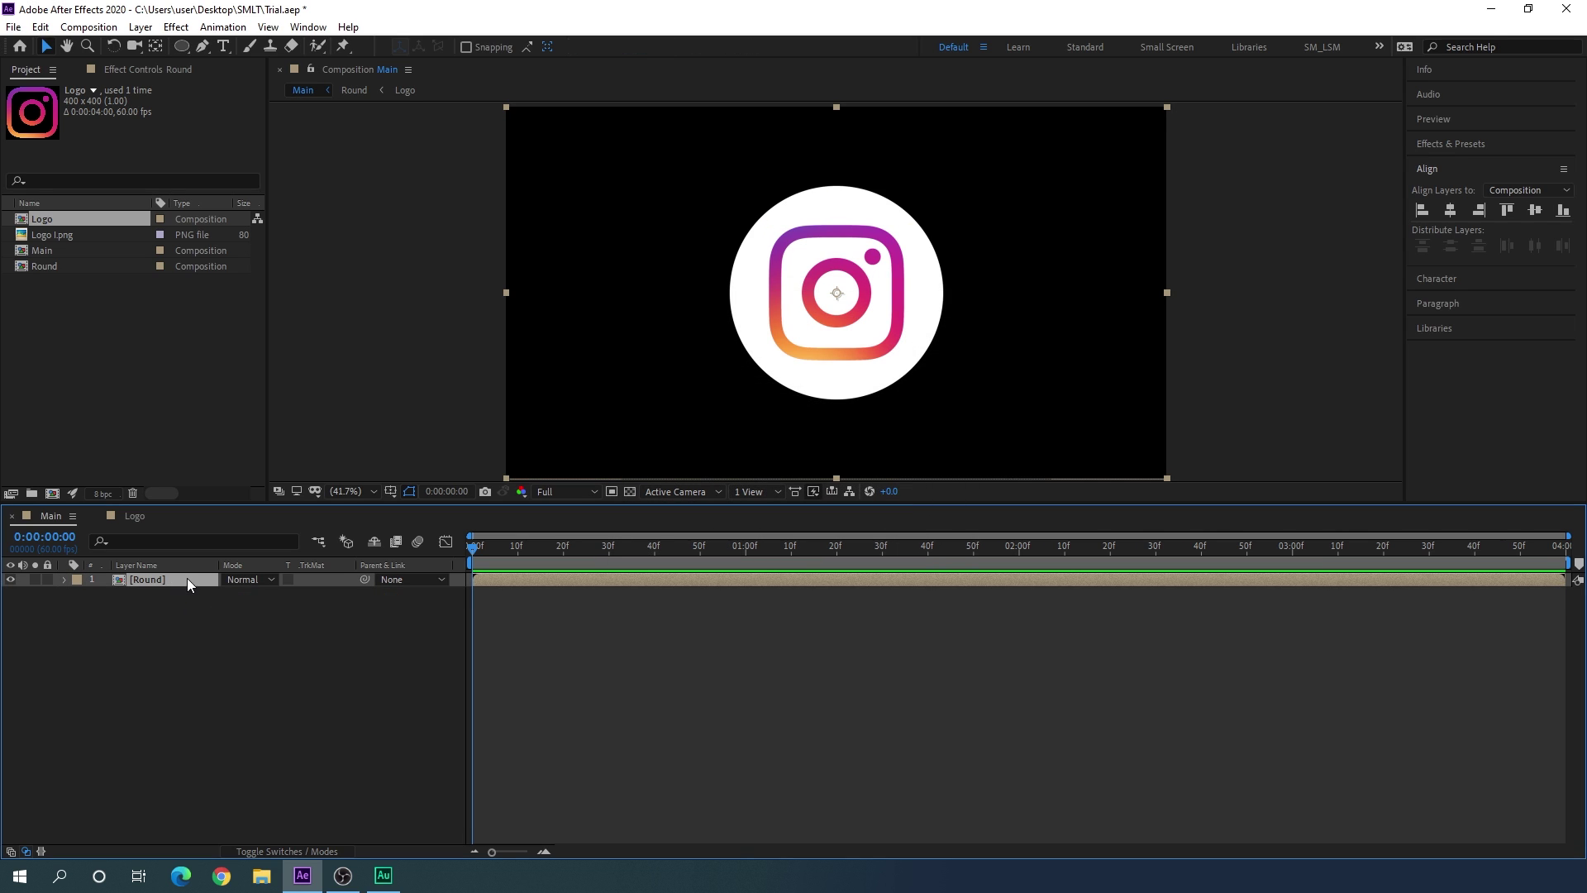
{"action": "left_click_drag", "start_coordinate": [718, 561], "coordinate": [748, 569]}
{"action": "key", "text": "s"}
{"action": "left_click", "coordinate": [278, 594]}
{"action": "type", "text": "40"}
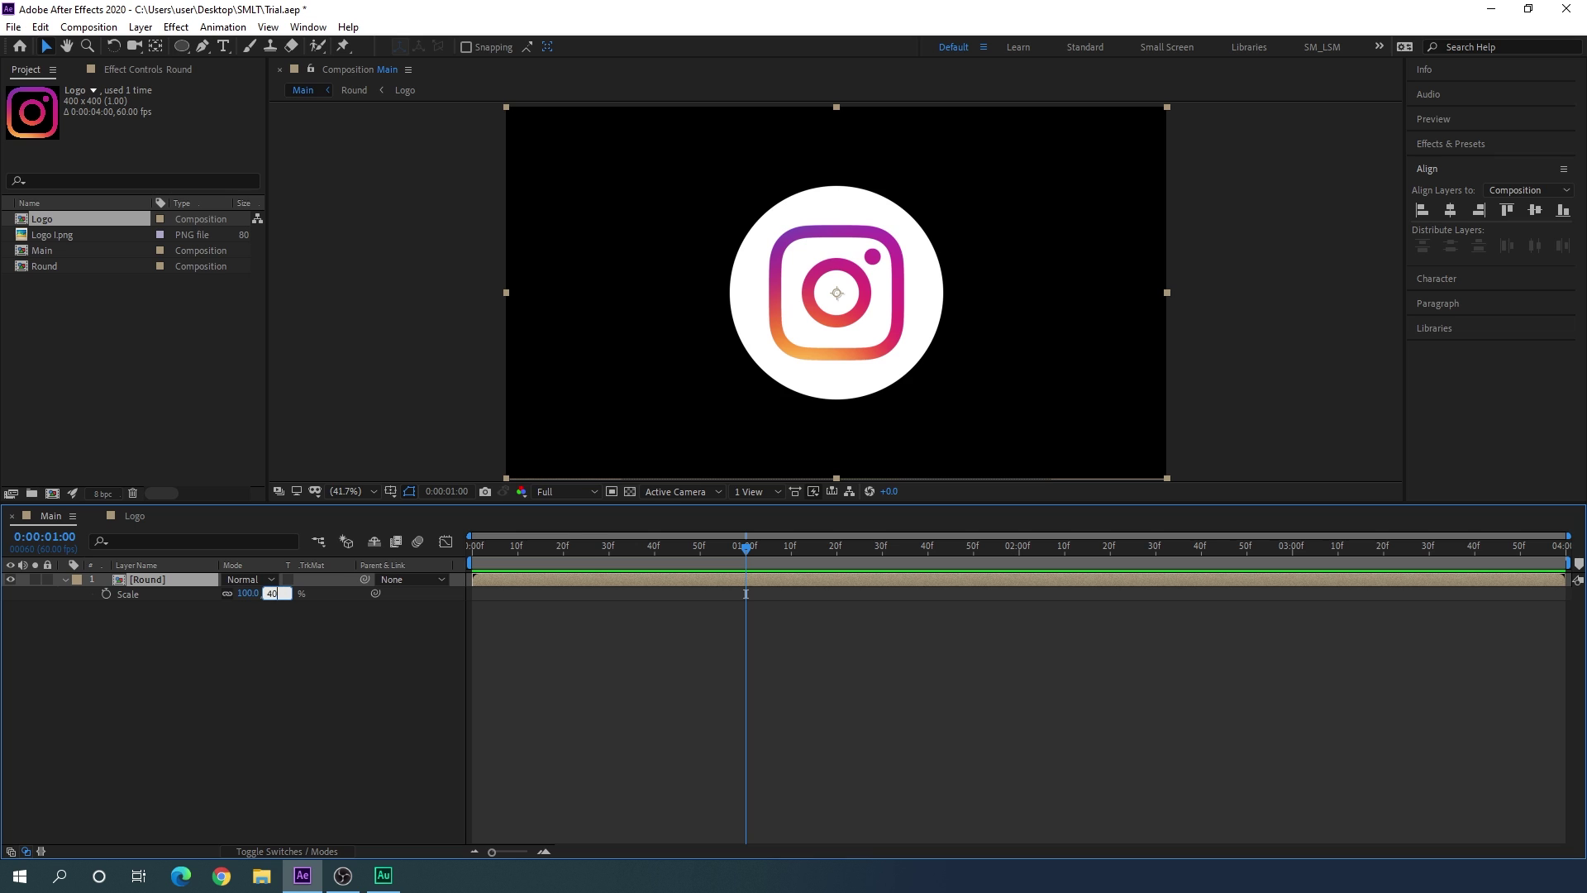
{"action": "key", "text": "Return"}
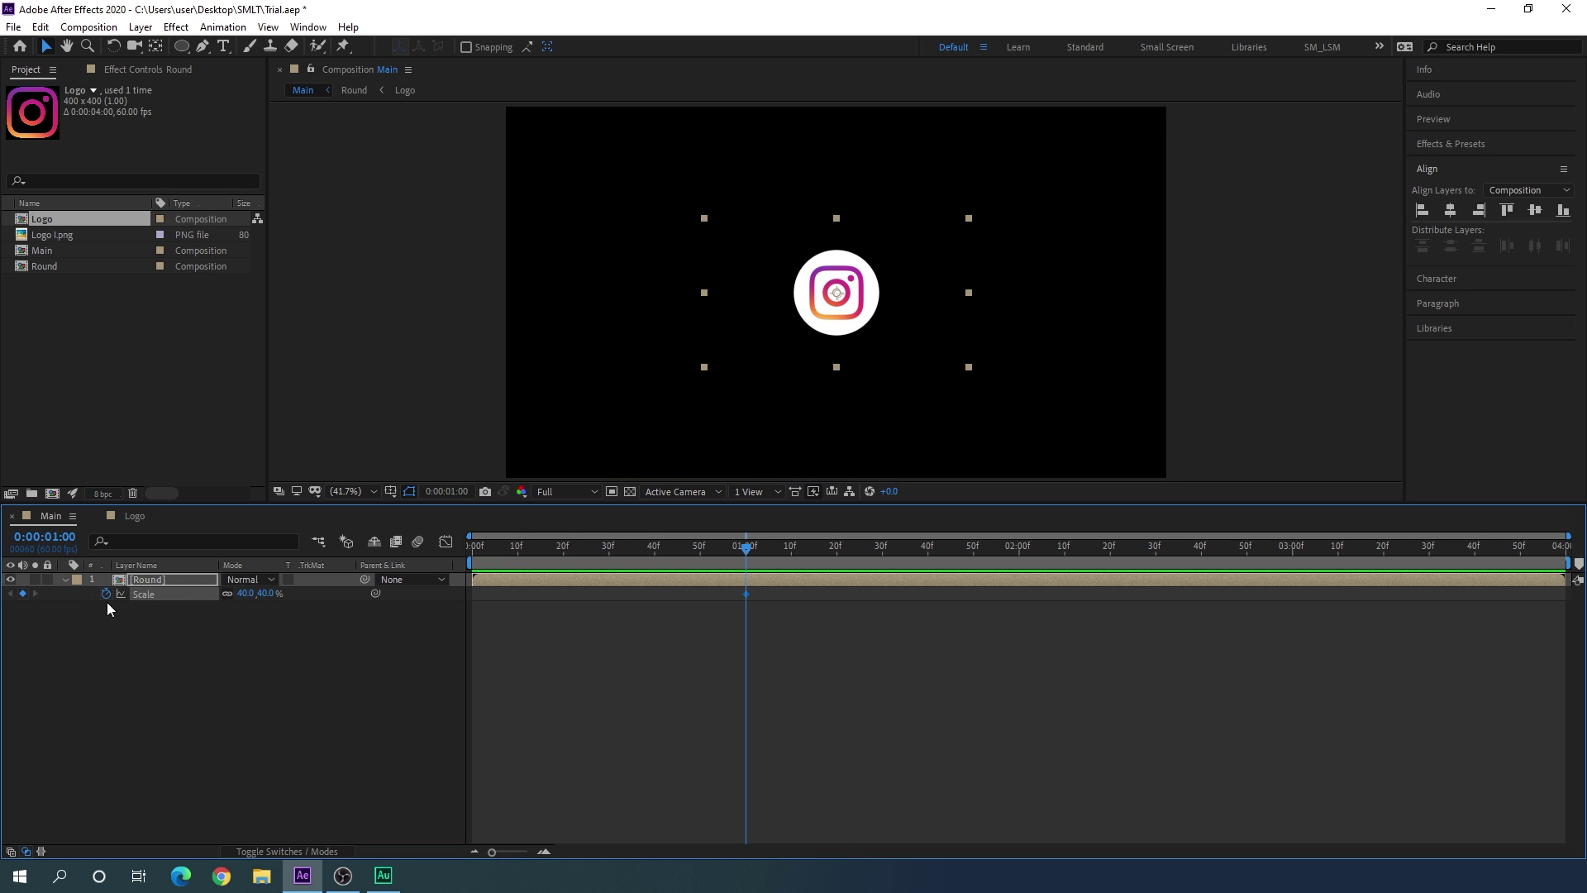
Step: Add a Scale keyframe of 0% to the Round layer at 0:00:00:30
{"action": "left_click_drag", "start_coordinate": [686, 551], "coordinate": [608, 572]}
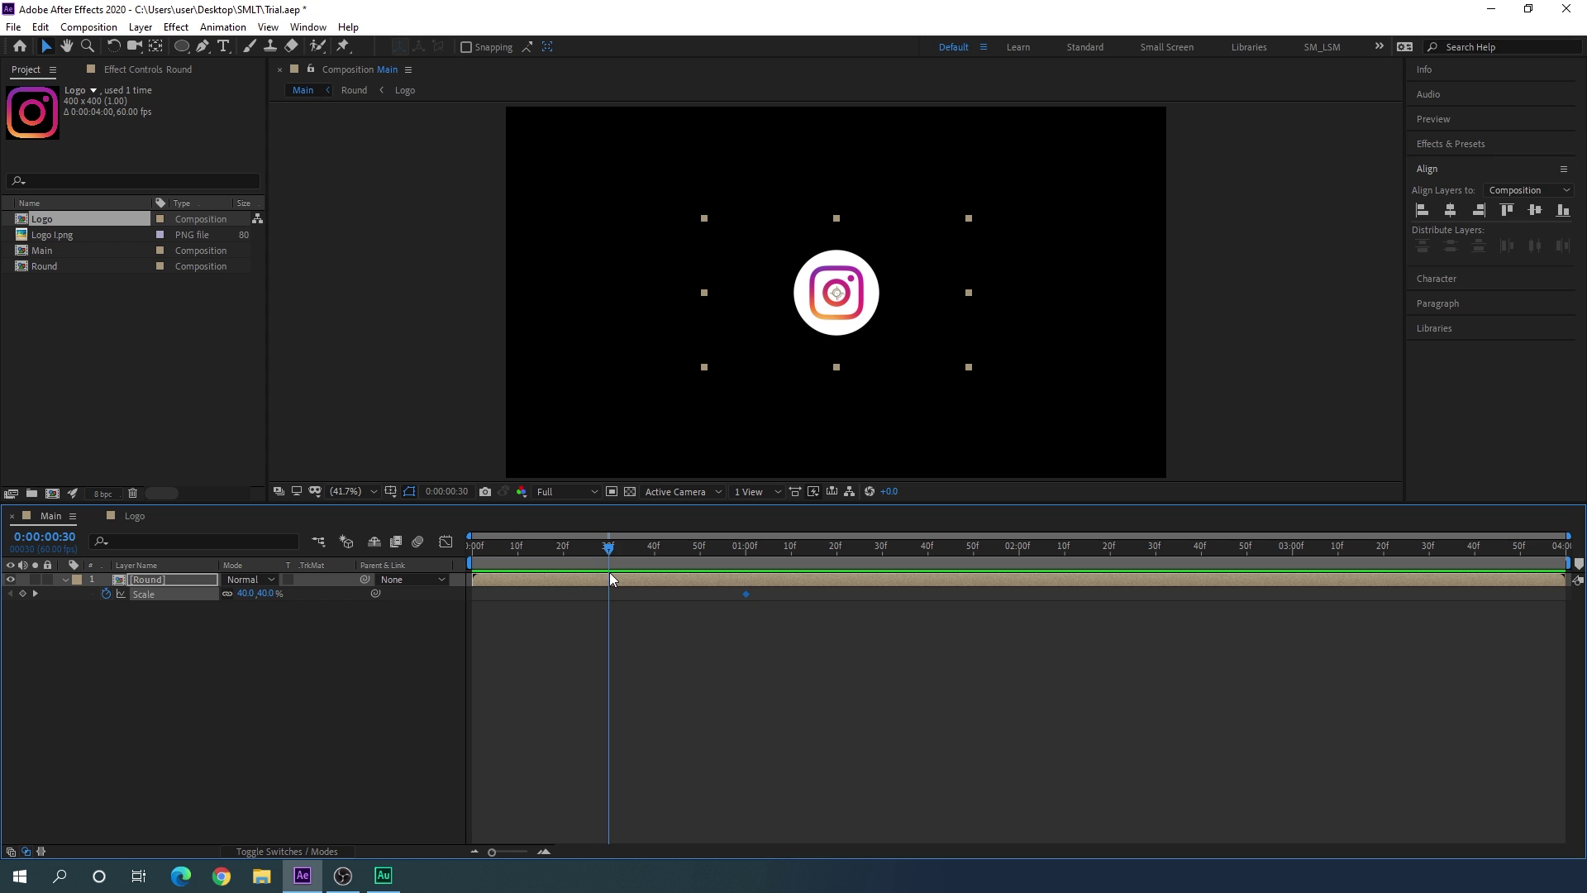
{"action": "left_click", "coordinate": [266, 598]}
{"action": "type", "text": "0"}
{"action": "key", "text": "Return"}
{"action": "left_click_drag", "start_coordinate": [606, 550], "coordinate": [777, 561]}
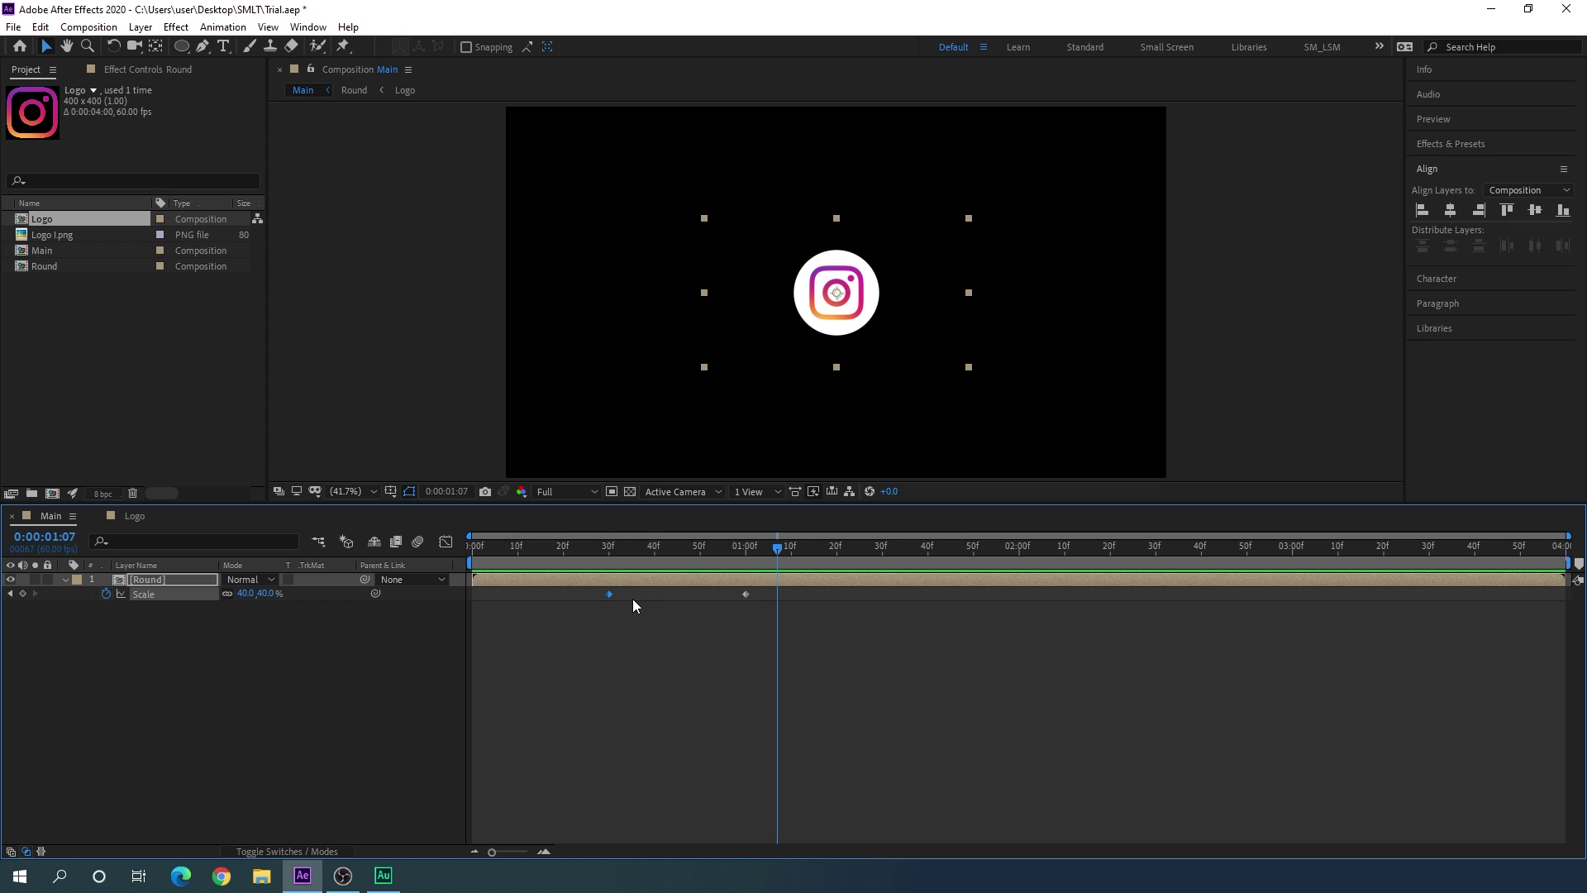
Step: Apply Easy Ease to both Scale keyframes and lengthen the last keyframe's incoming influence so the speed graph peaks early
{"action": "left_click_drag", "start_coordinate": [561, 626], "coordinate": [759, 596]}
{"action": "key", "text": "F9"}
{"action": "left_click", "coordinate": [445, 542]}
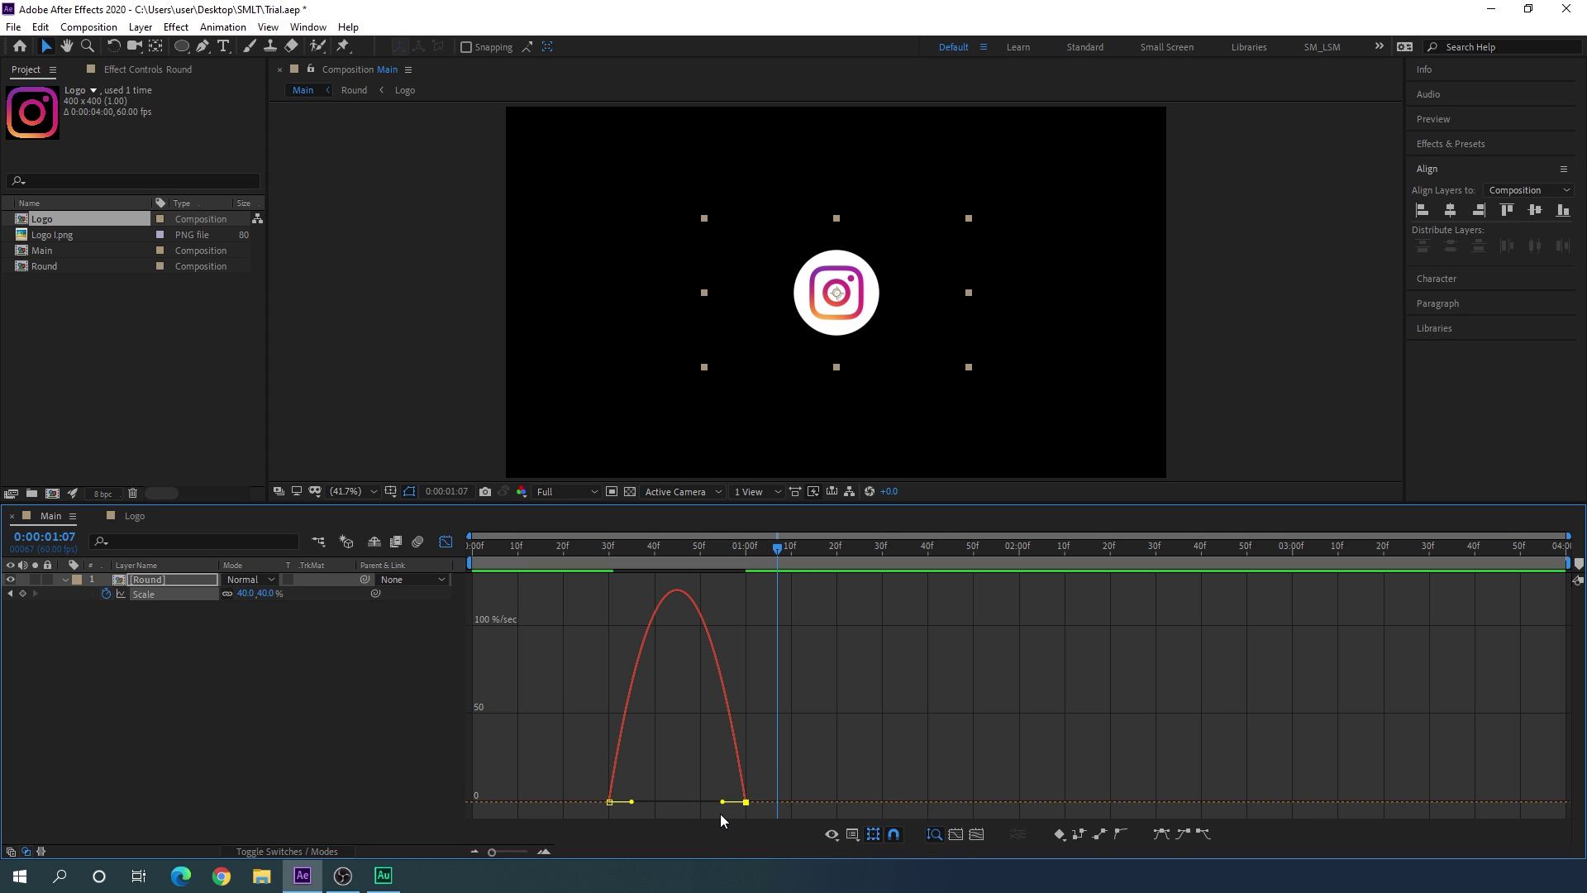
{"action": "left_click_drag", "start_coordinate": [721, 803], "coordinate": [648, 802]}
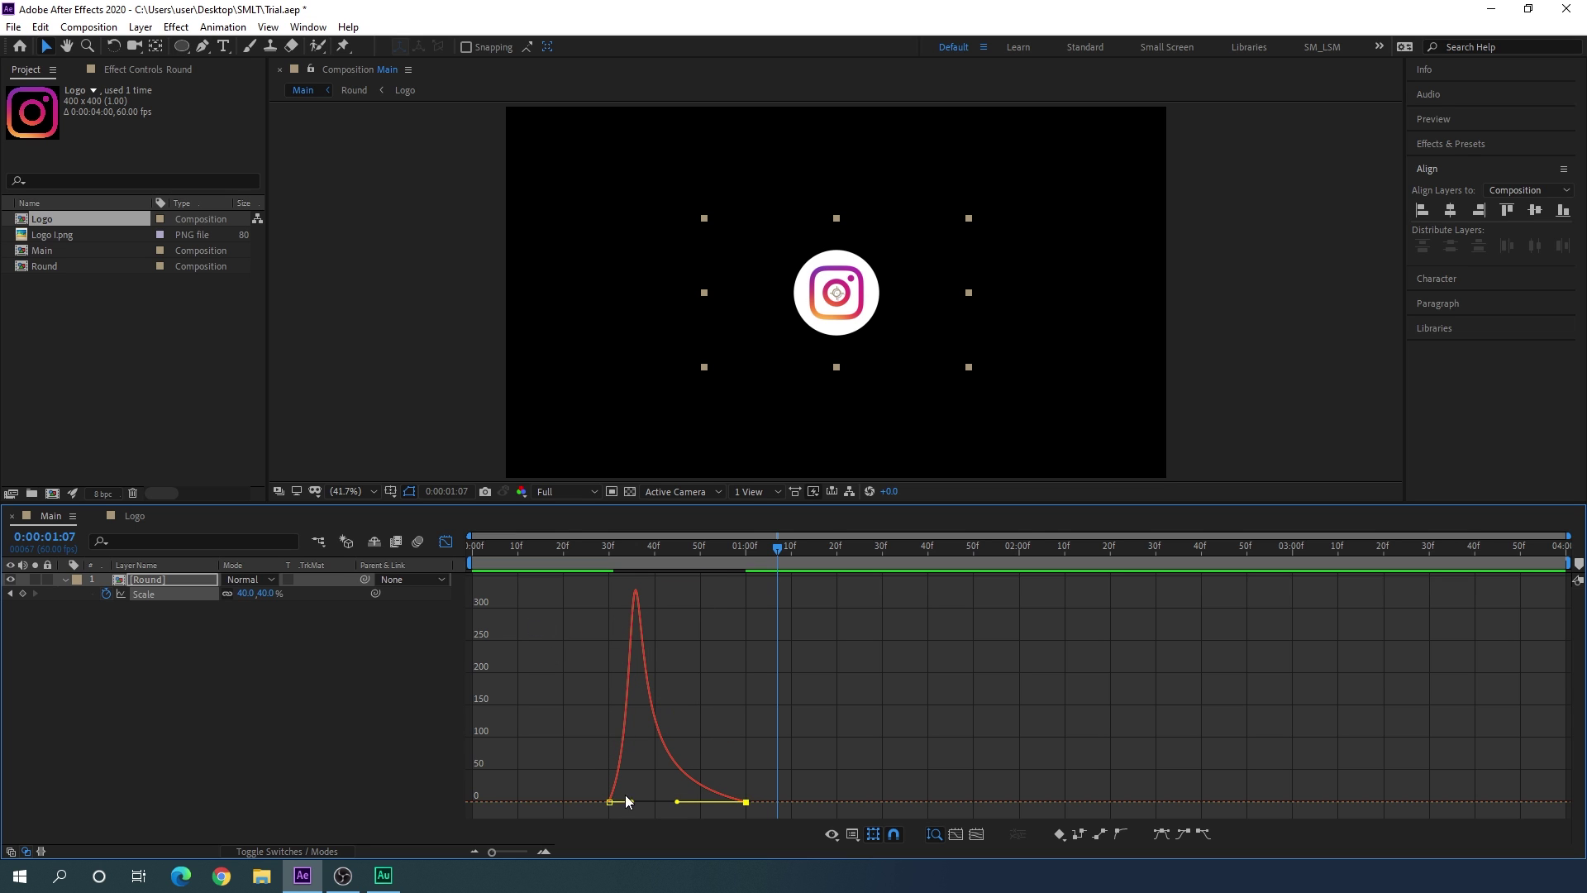
{"action": "right_click", "coordinate": [586, 686]}
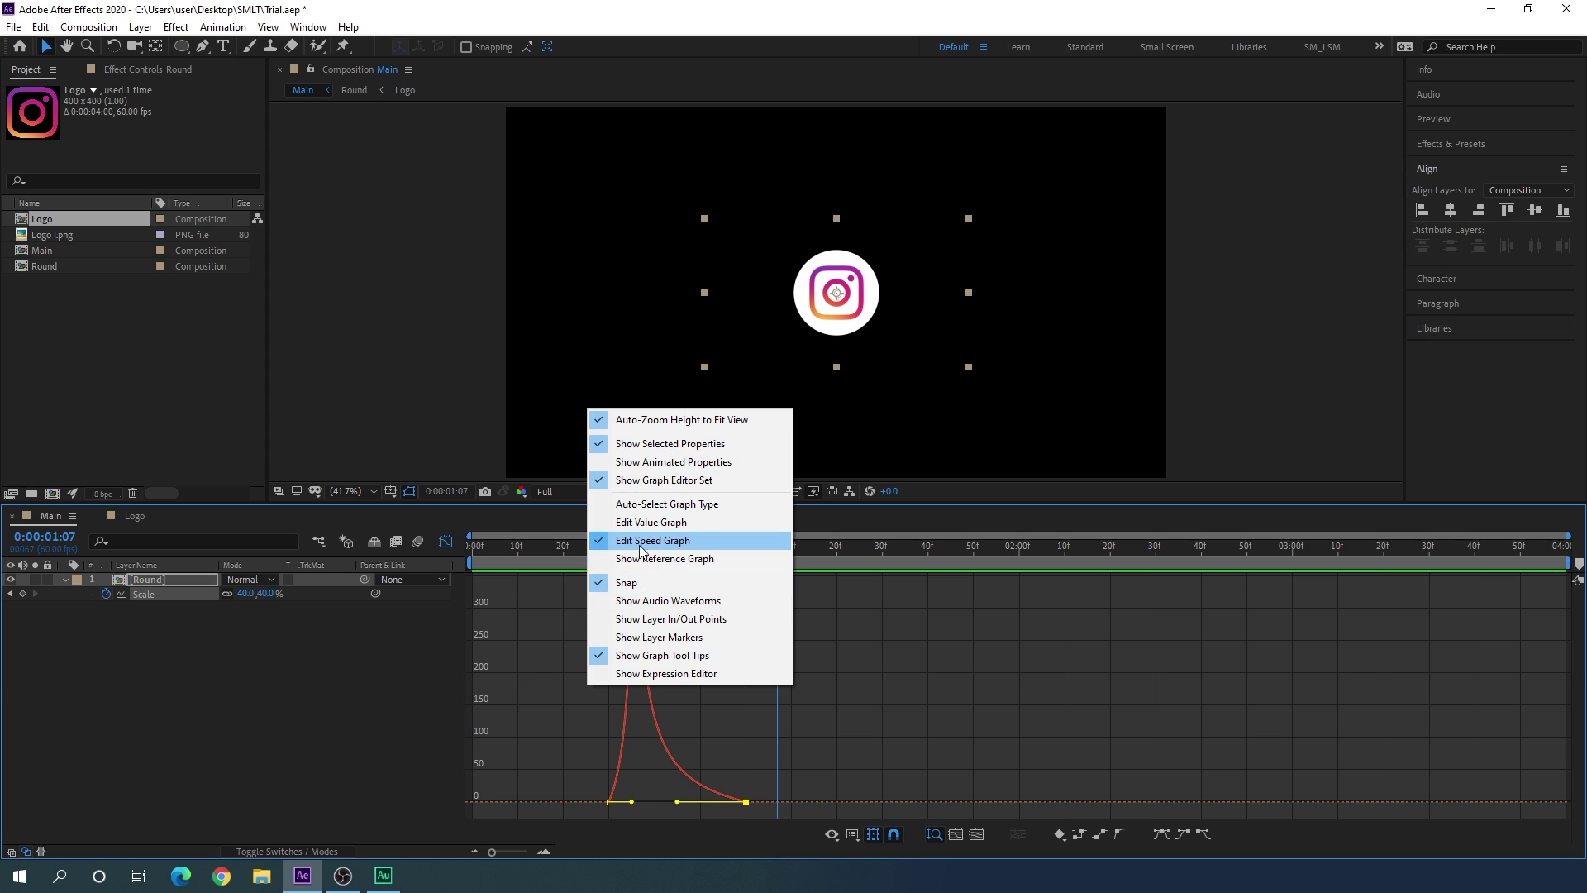
{"action": "left_click", "coordinate": [563, 647]}
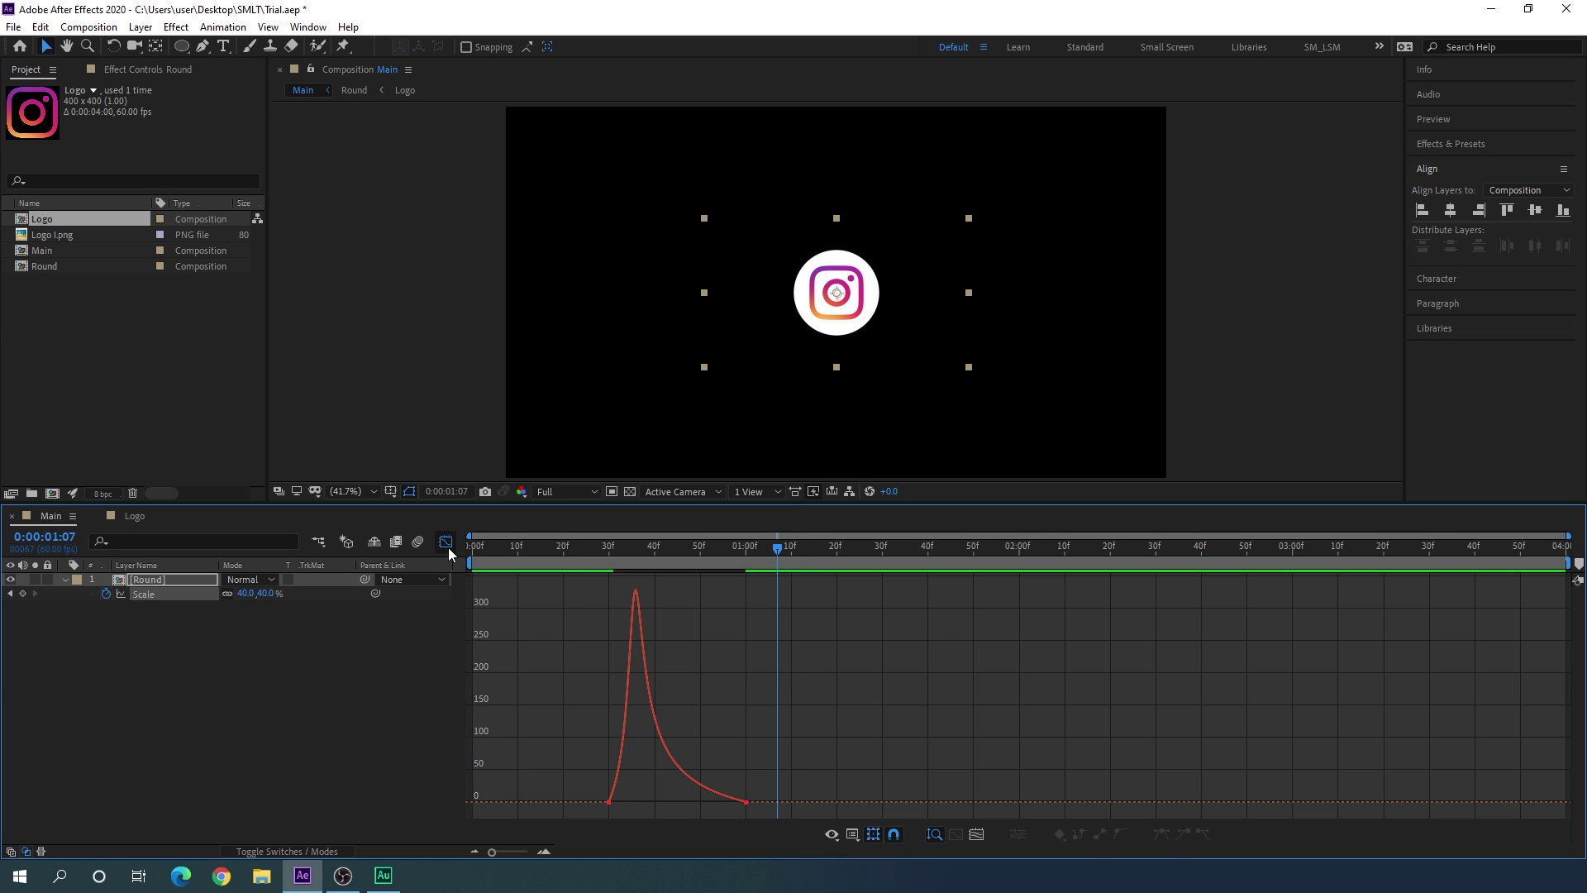
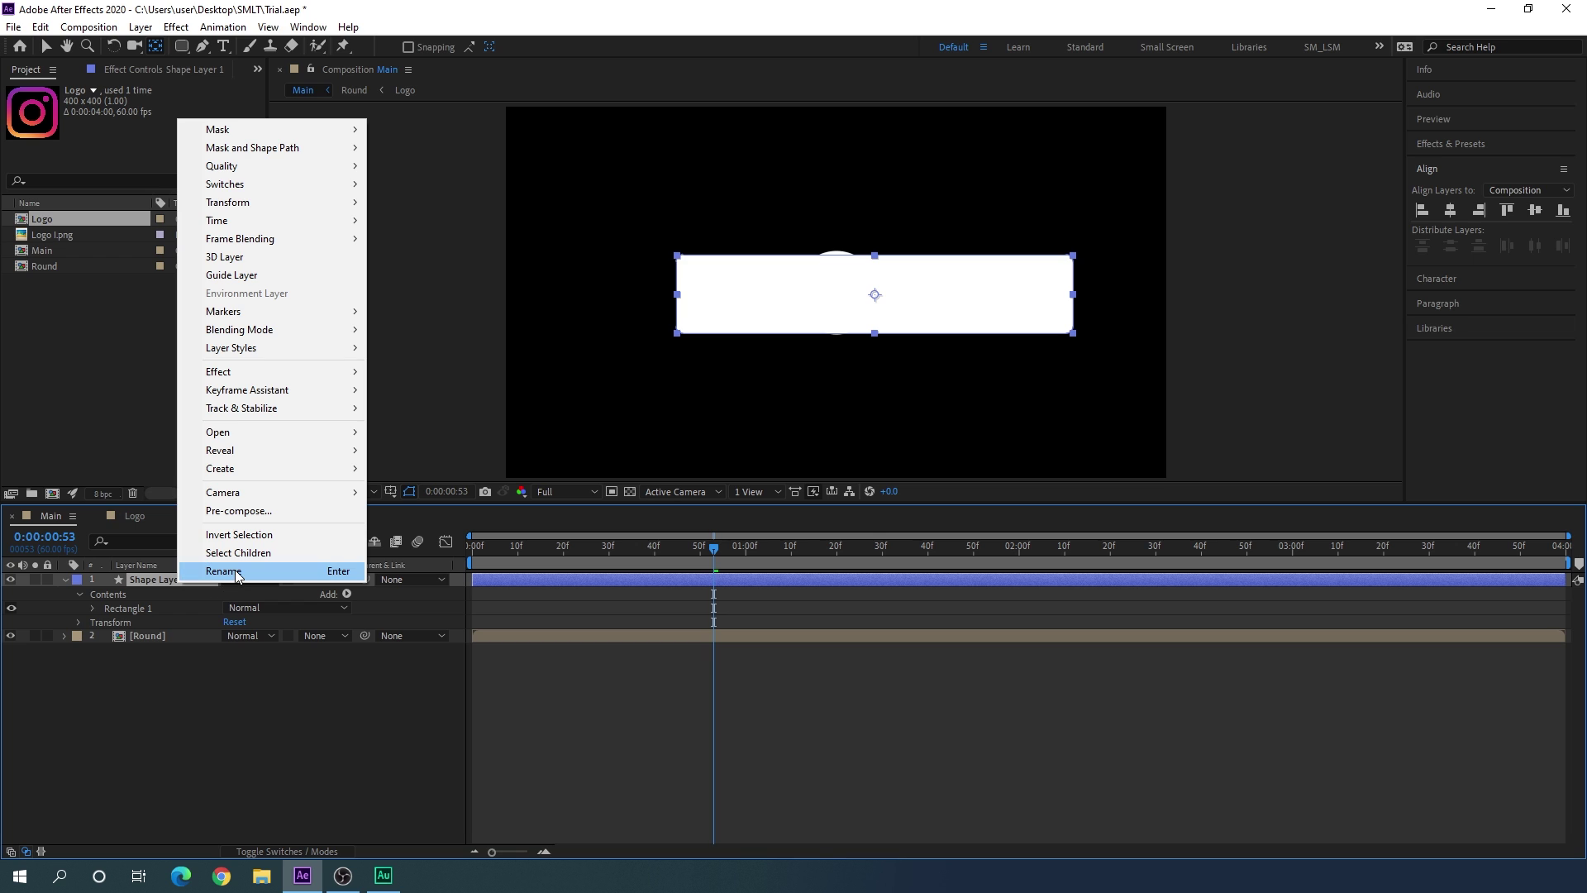
Step: Rename the rounded rectangle's layer as Shape
{"action": "left_click", "coordinate": [235, 575]}
{"action": "left_click_drag", "start_coordinate": [192, 580], "coordinate": [163, 587]}
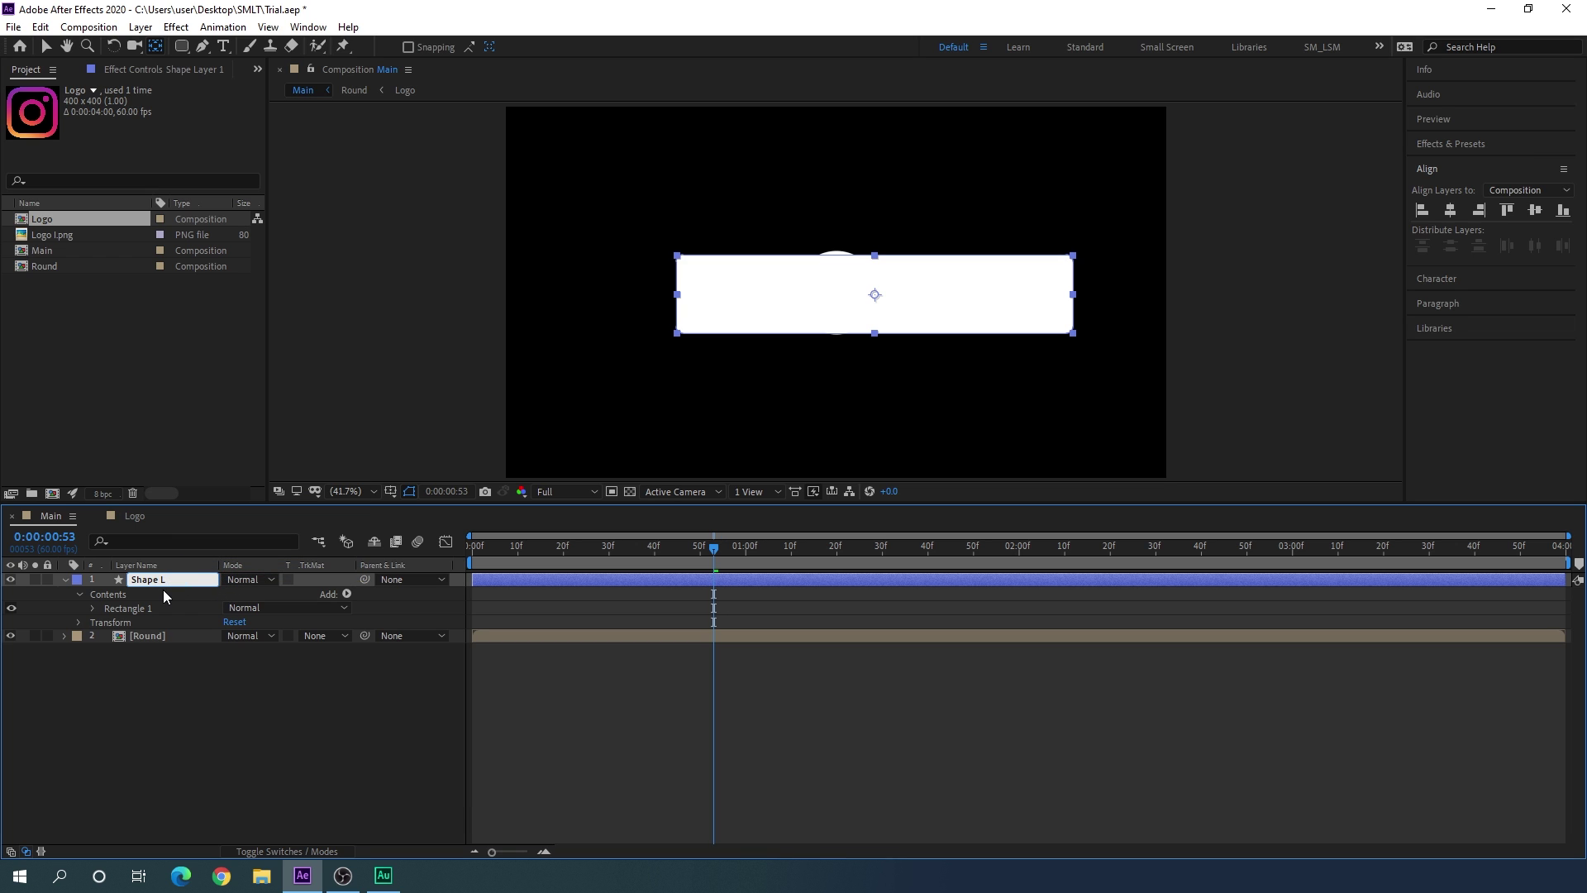
{"action": "key", "text": "BackSpace"}
{"action": "key", "text": "BackSpace"}
{"action": "key", "text": "Return"}
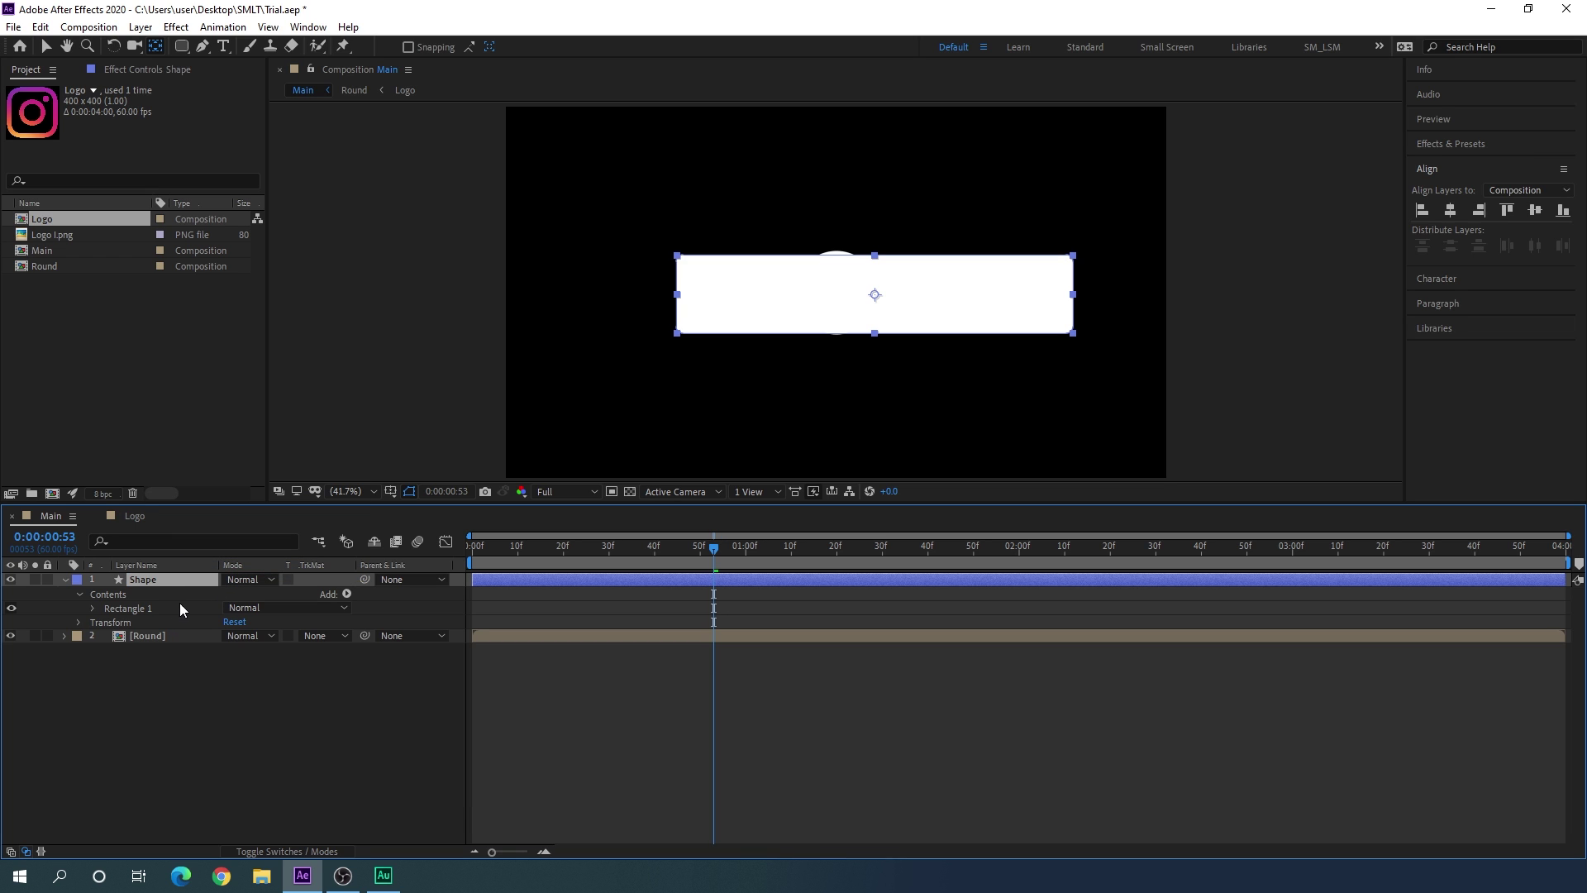
Step: Unlink the rectangle path's size proportions and set its size to 1000 × 200 px
{"action": "left_click", "coordinate": [92, 610]}
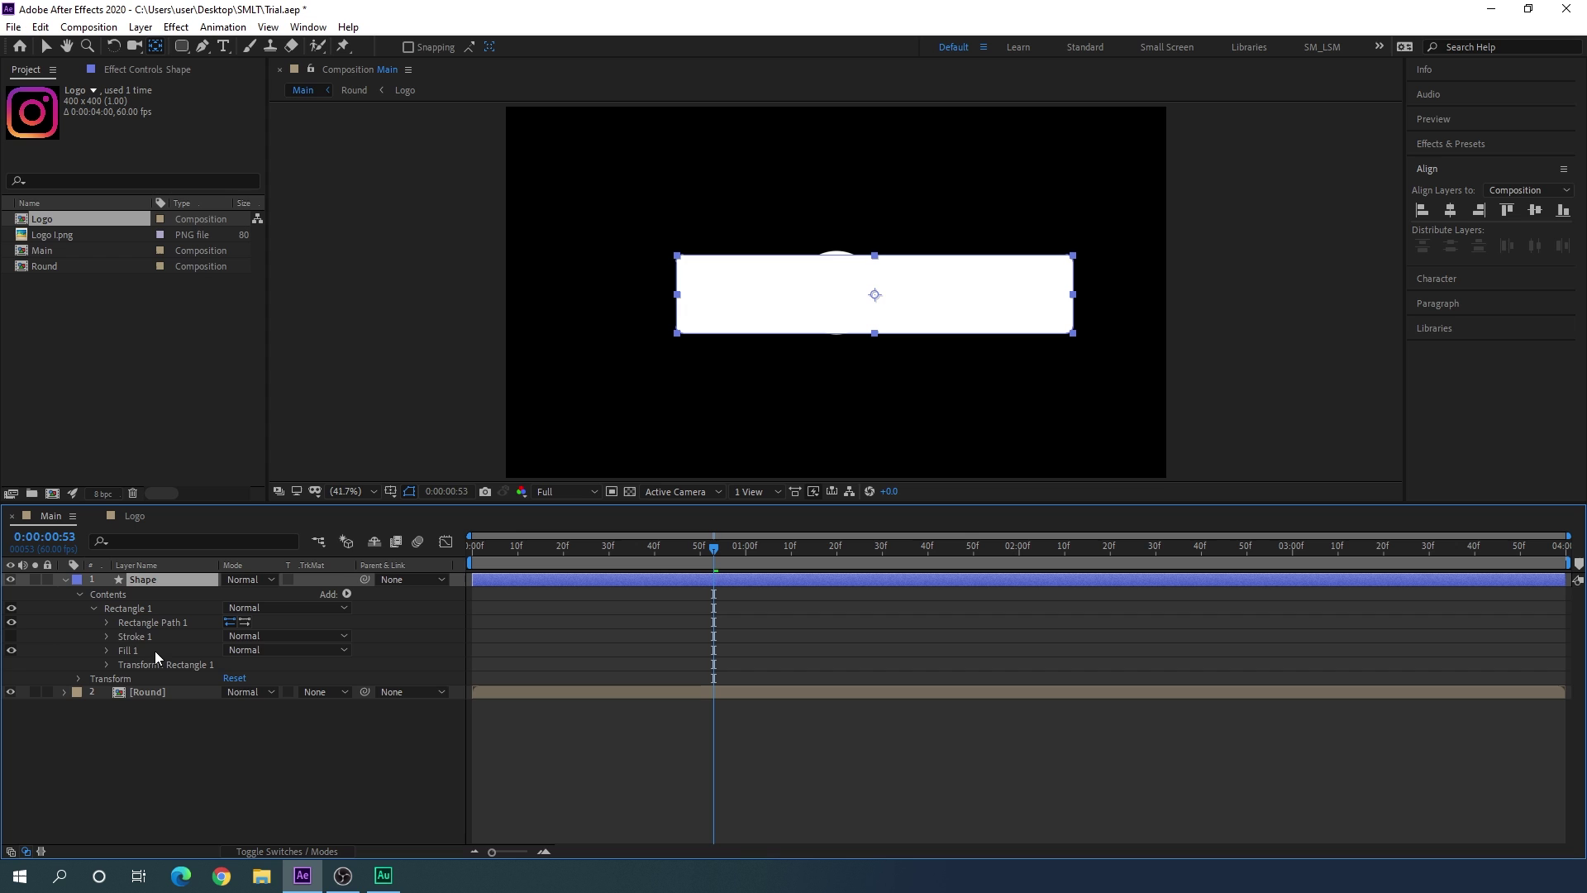
{"action": "left_click", "coordinate": [107, 623]}
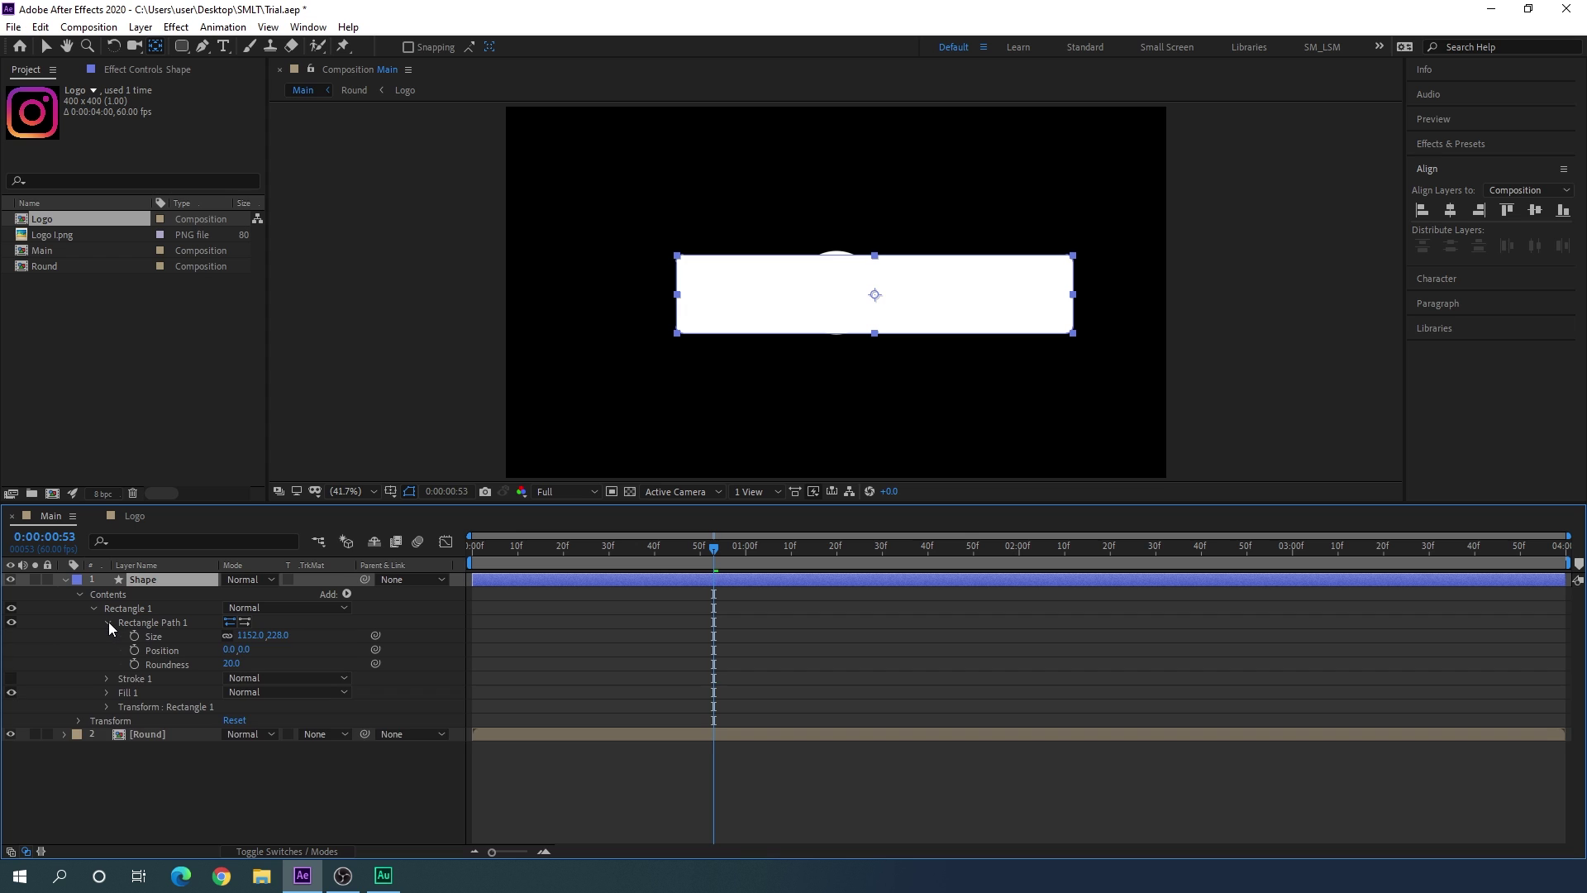
{"action": "left_click", "coordinate": [229, 634]}
{"action": "left_click", "coordinate": [279, 636]}
{"action": "type", "text": "200"}
{"action": "key", "text": "Return"}
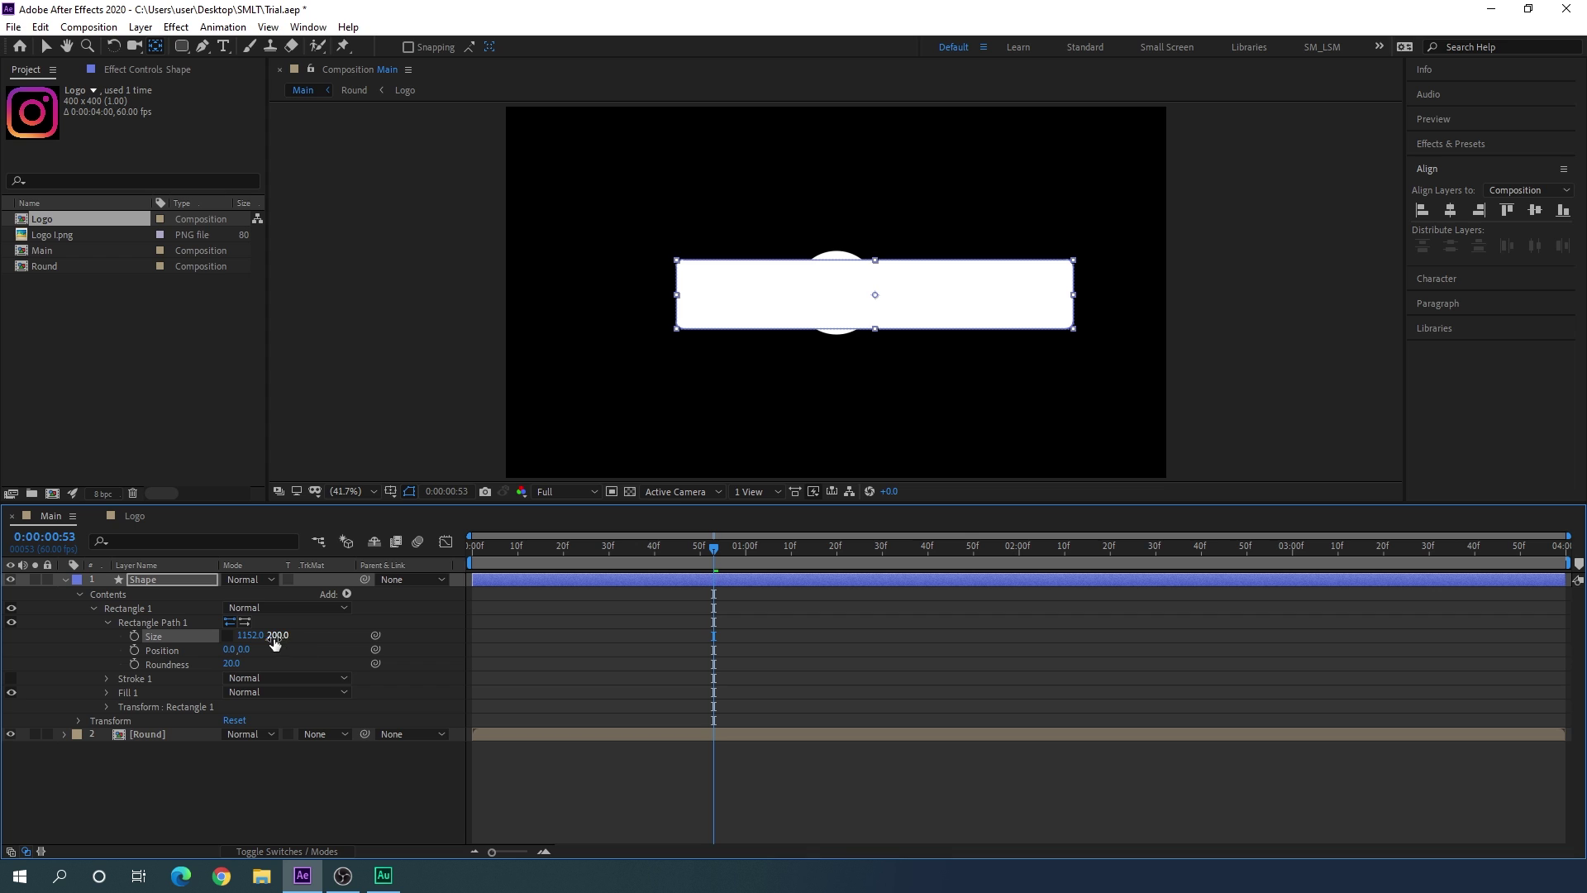
{"action": "left_click", "coordinate": [248, 635]}
{"action": "type", "text": "1000"}
{"action": "key", "text": "Return"}
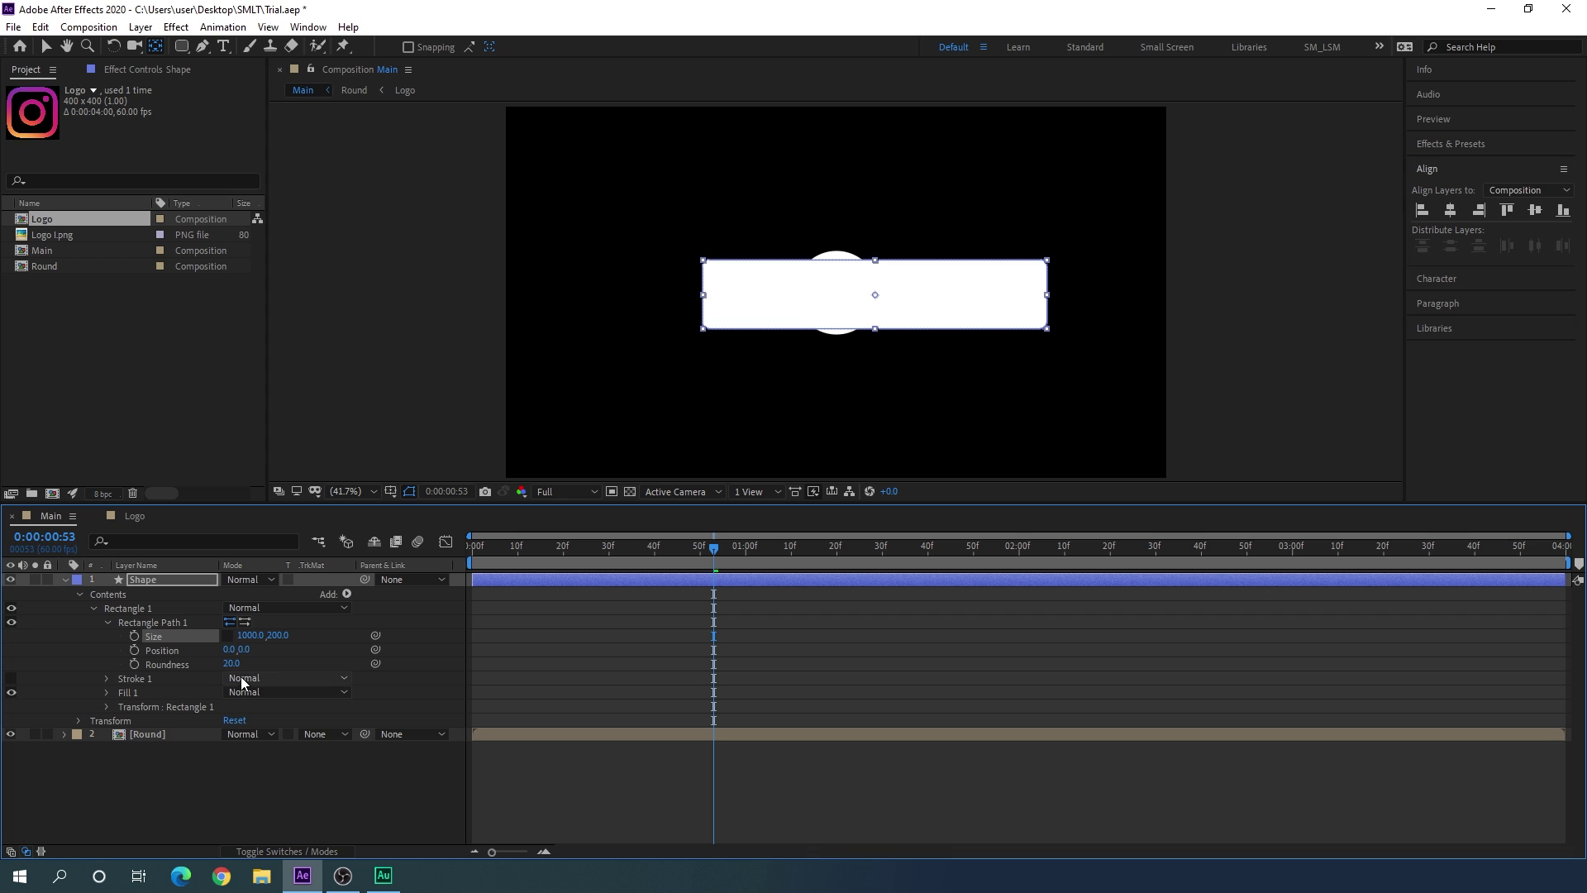
Step: Set the rectangle path's roundness to 100 and collapse the layer's properties
{"action": "left_click_drag", "start_coordinate": [228, 666], "coordinate": [272, 667]}
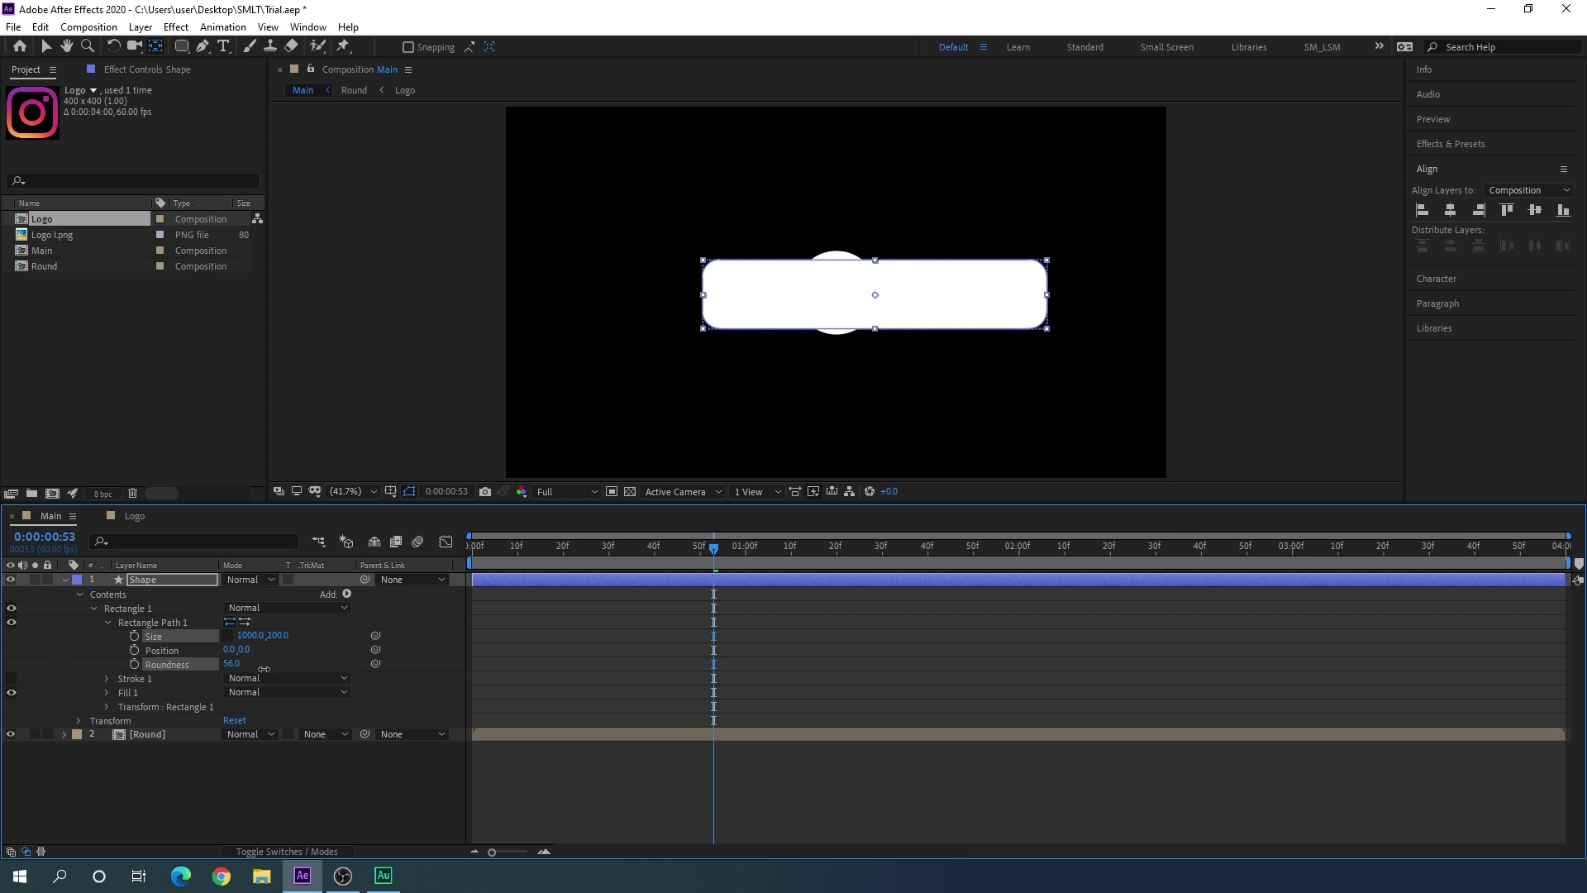
{"action": "left_click", "coordinate": [232, 664]}
{"action": "type", "text": "1"}
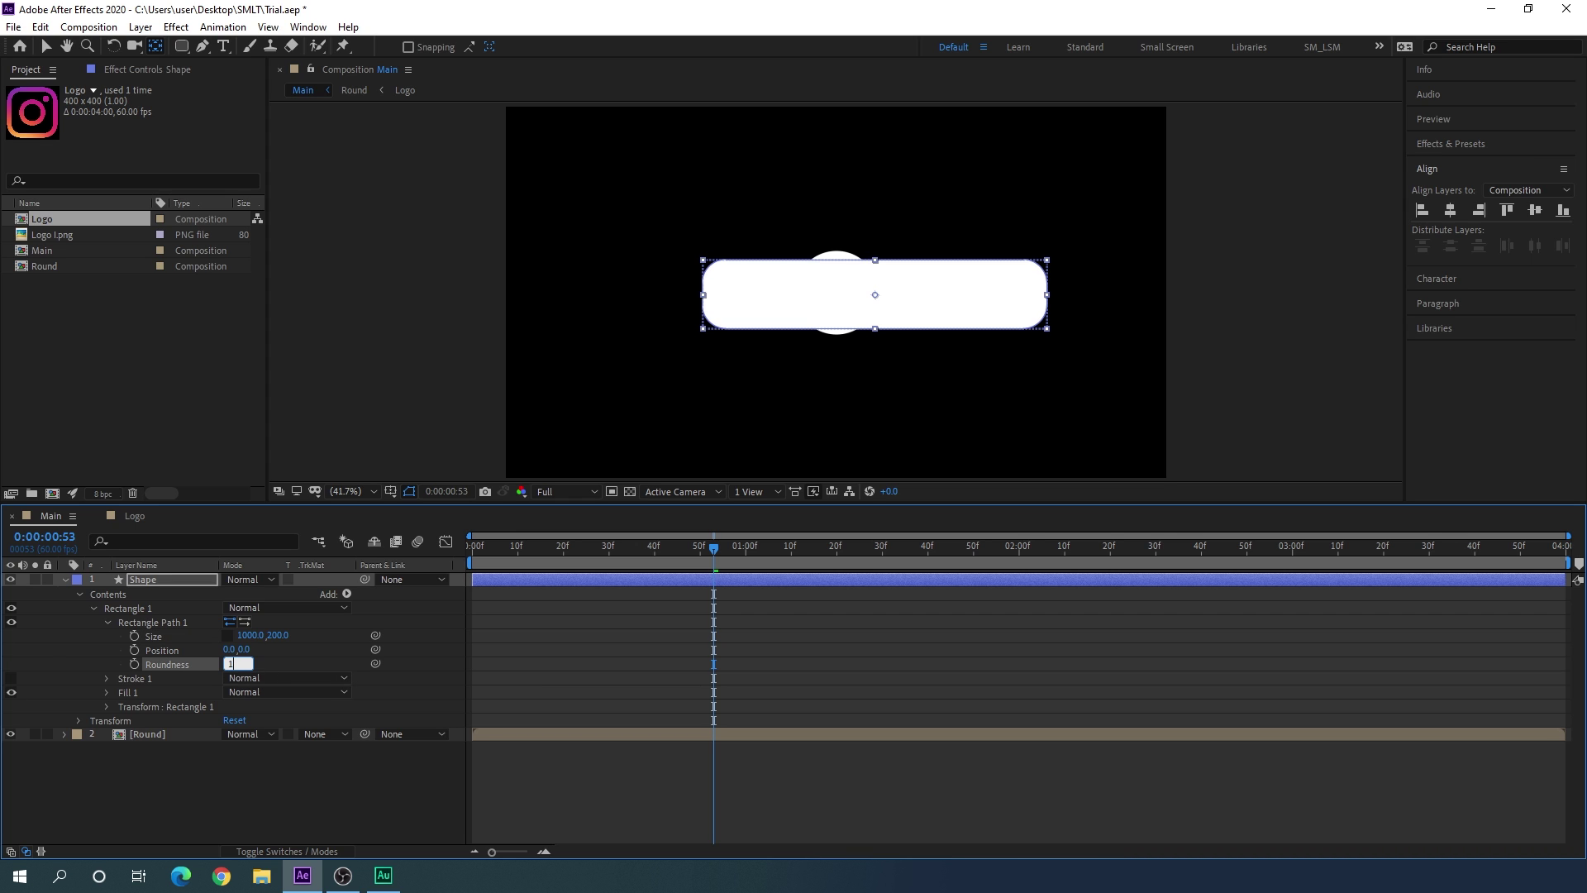
{"action": "type", "text": "00"}
{"action": "key", "text": "Return"}
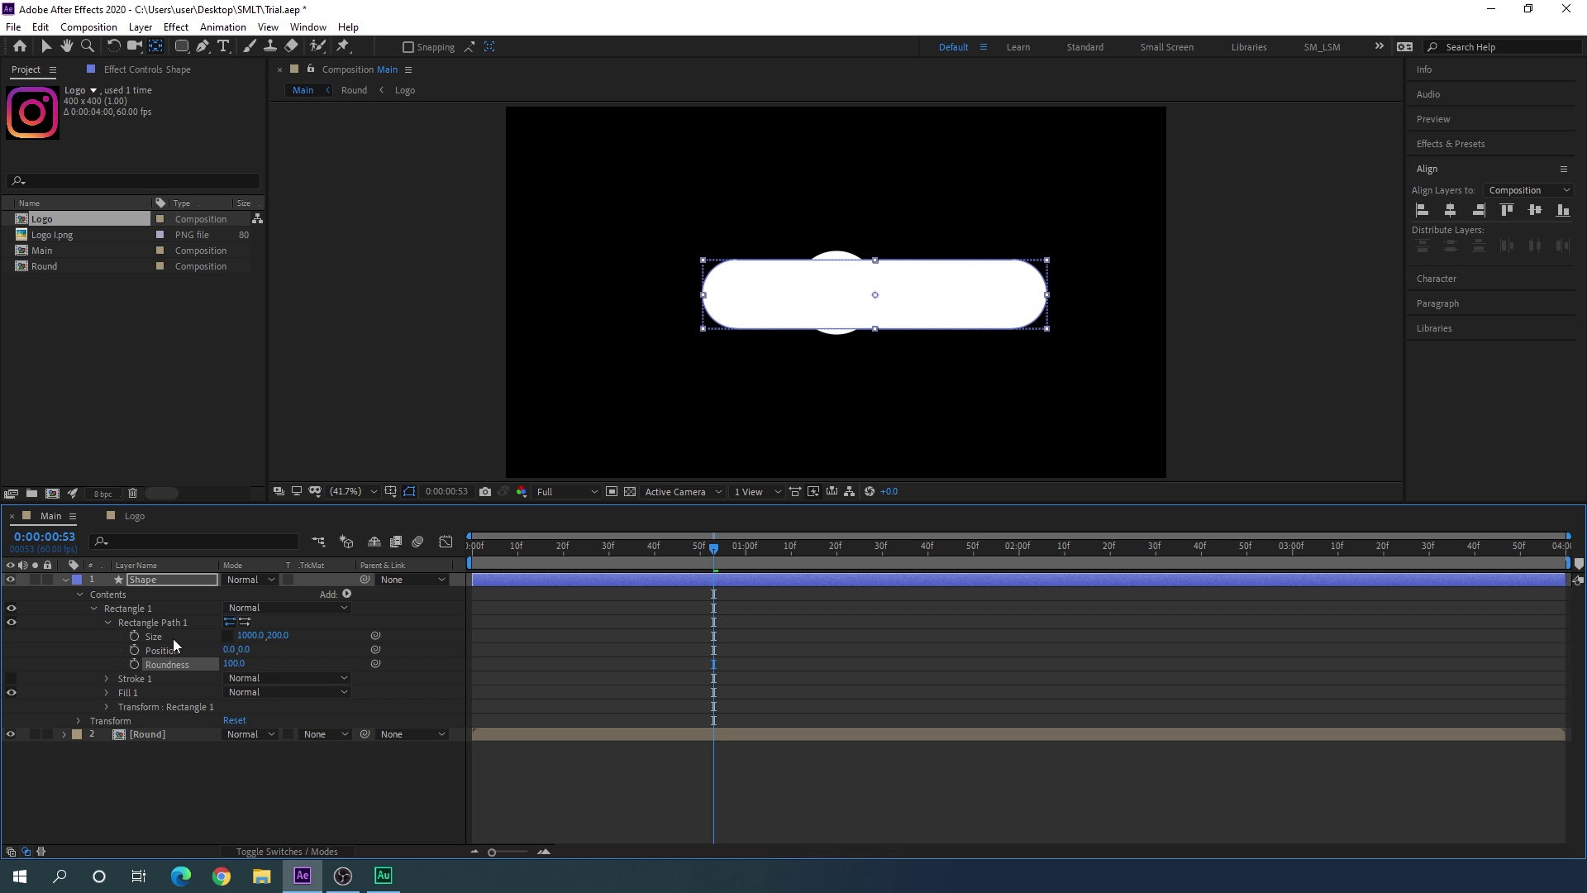
{"action": "left_click", "coordinate": [64, 580]}
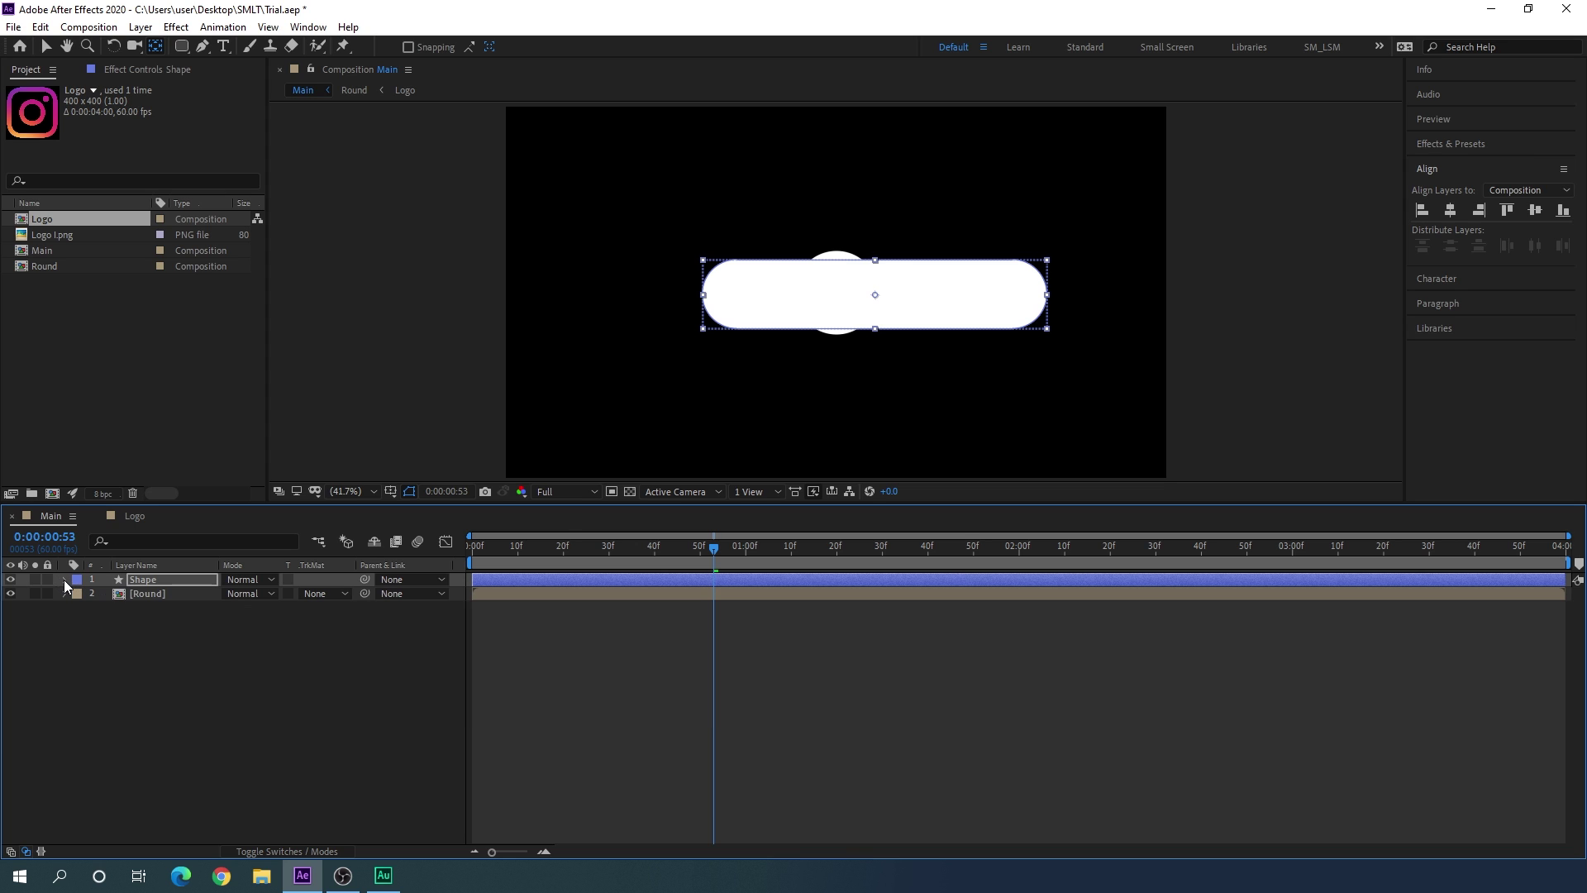
Step: Align the rounded rectangle layer to the composition's center both horizontally and vertically
{"action": "left_click", "coordinate": [170, 582]}
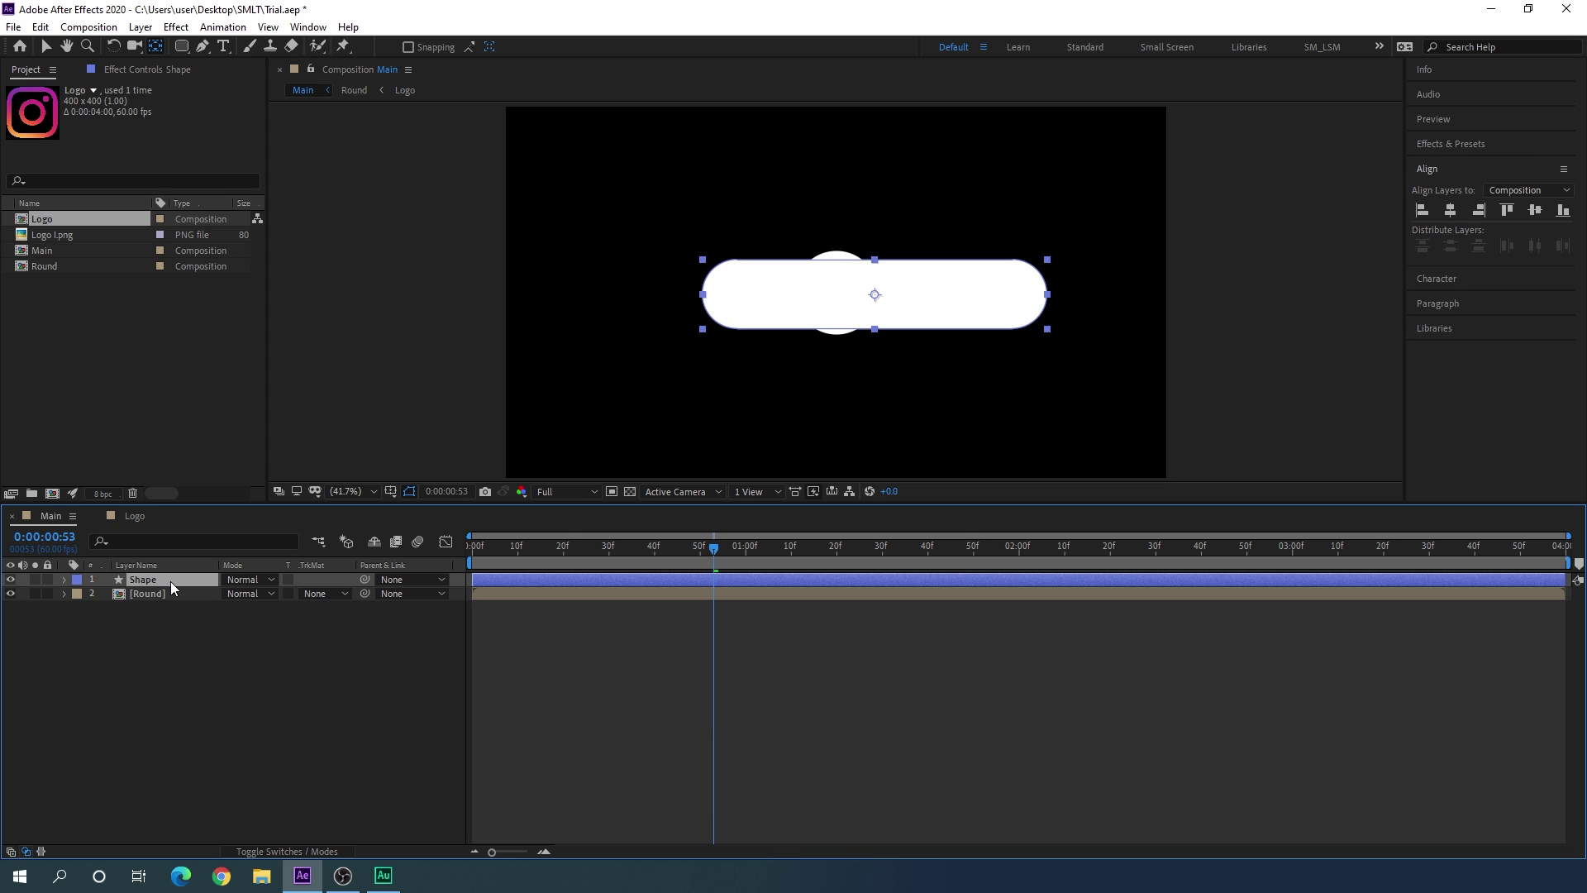
{"action": "left_click", "coordinate": [47, 46]}
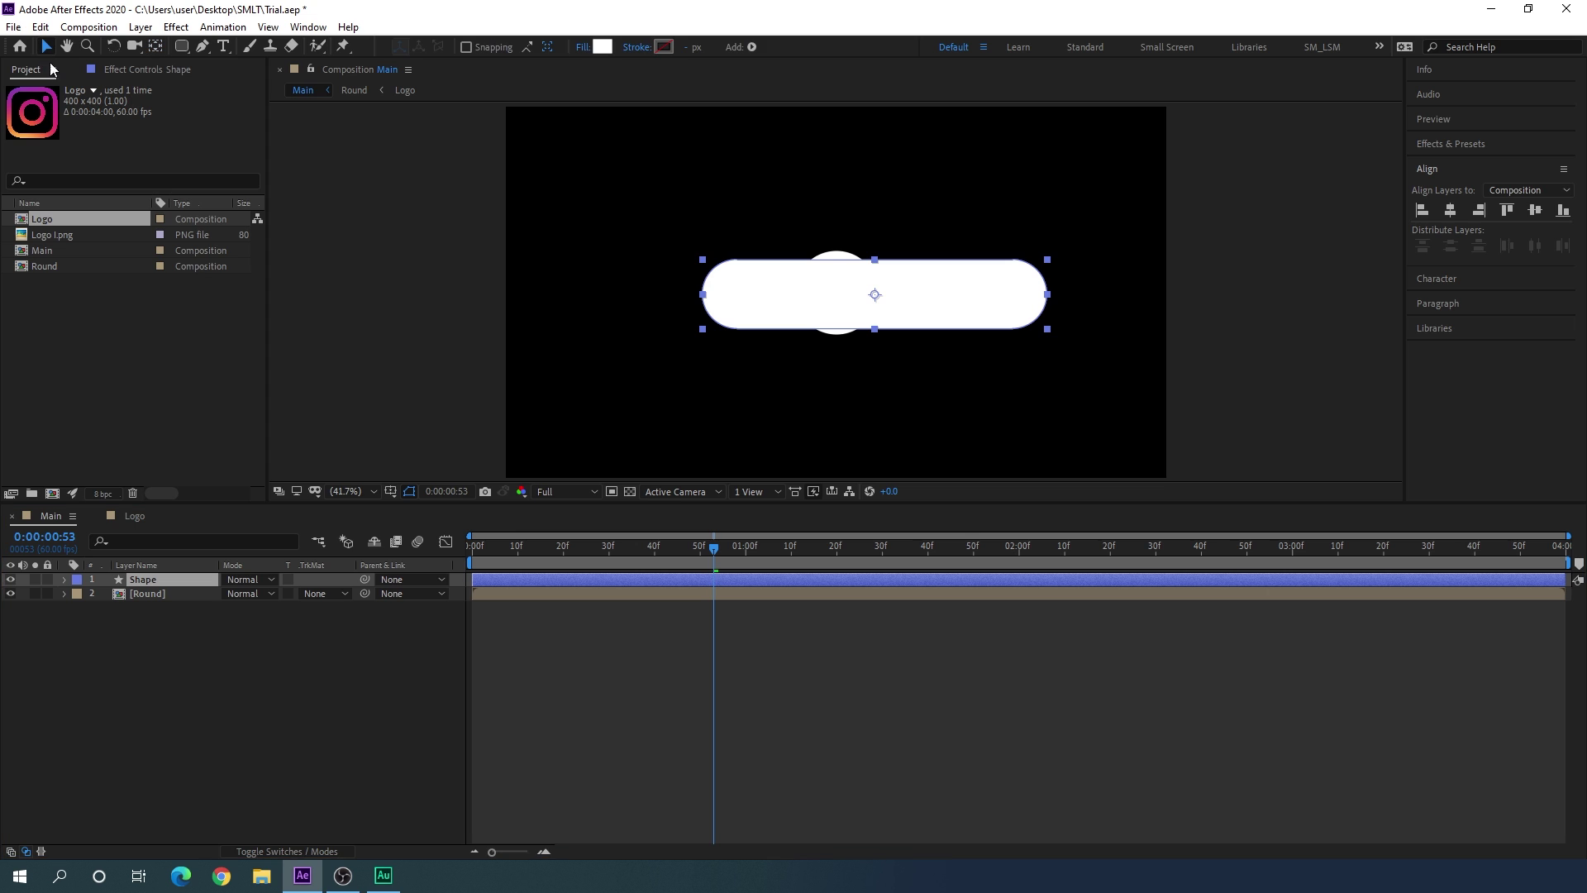
{"action": "left_click", "coordinate": [1452, 208]}
{"action": "left_click", "coordinate": [1535, 212]}
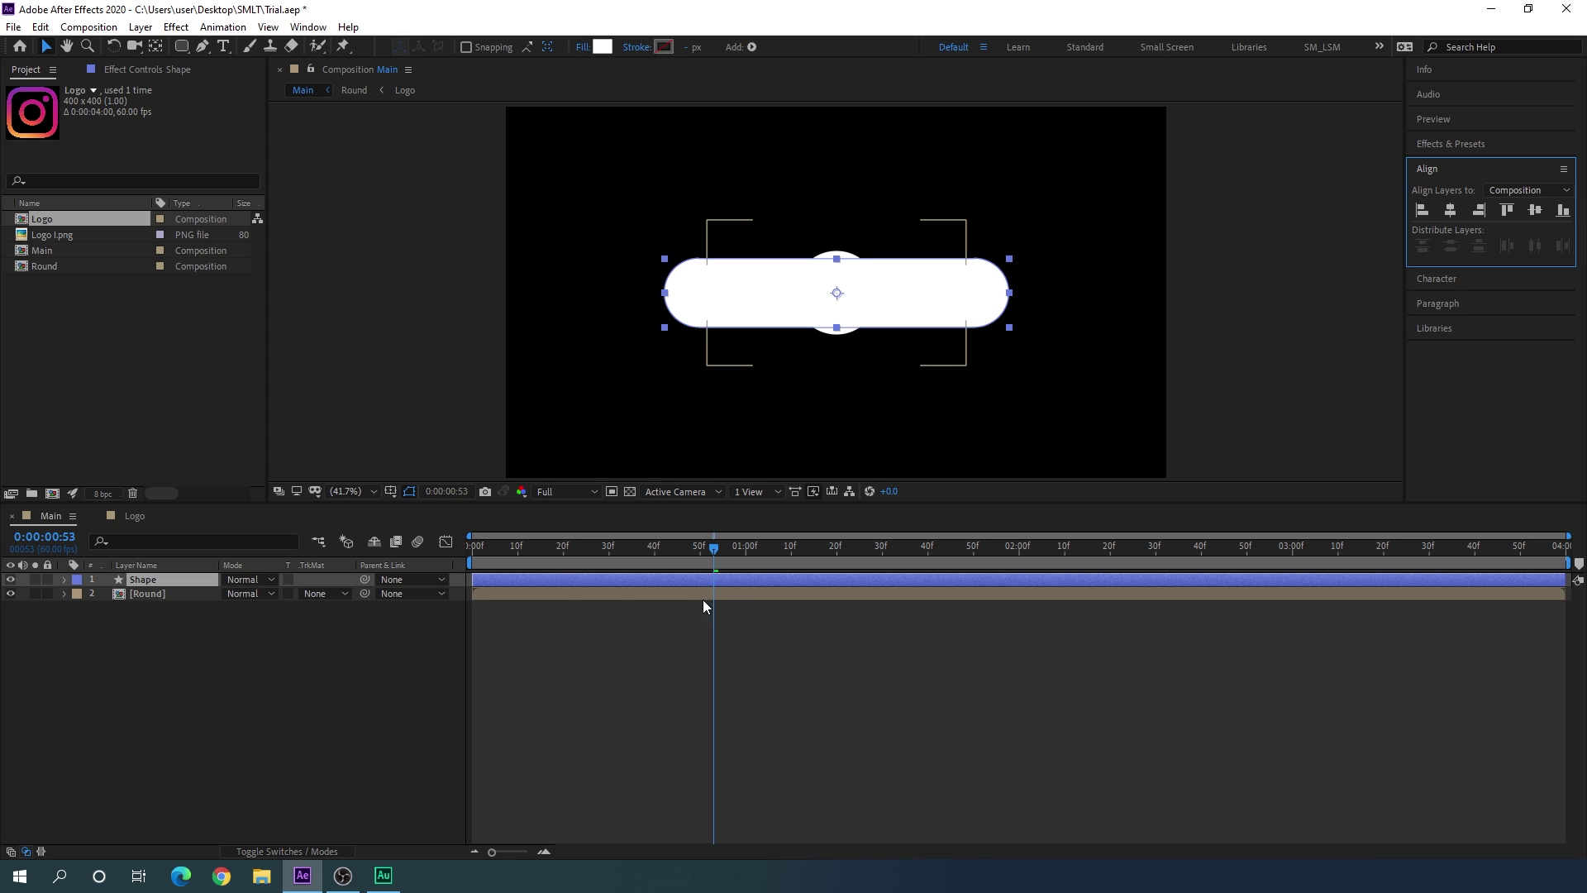
Step: Add a Size keyframe to the Shape layer's rectangle path at 0:00:02:00
{"action": "left_click", "coordinate": [906, 549]}
{"action": "left_click_drag", "start_coordinate": [906, 552], "coordinate": [1019, 571]}
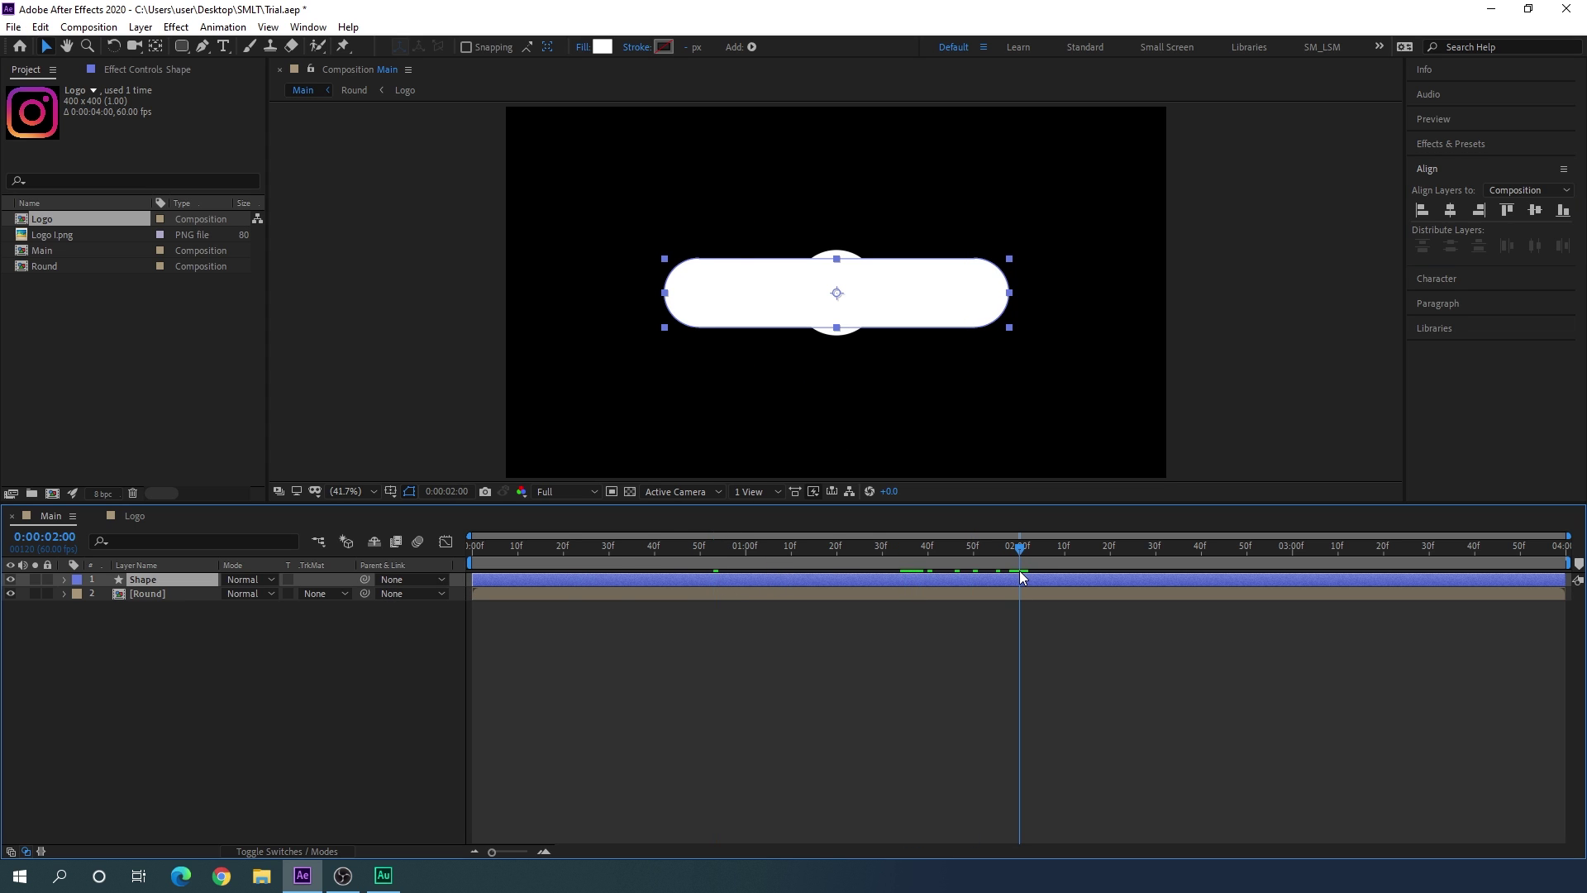
{"action": "left_click", "coordinate": [66, 581]}
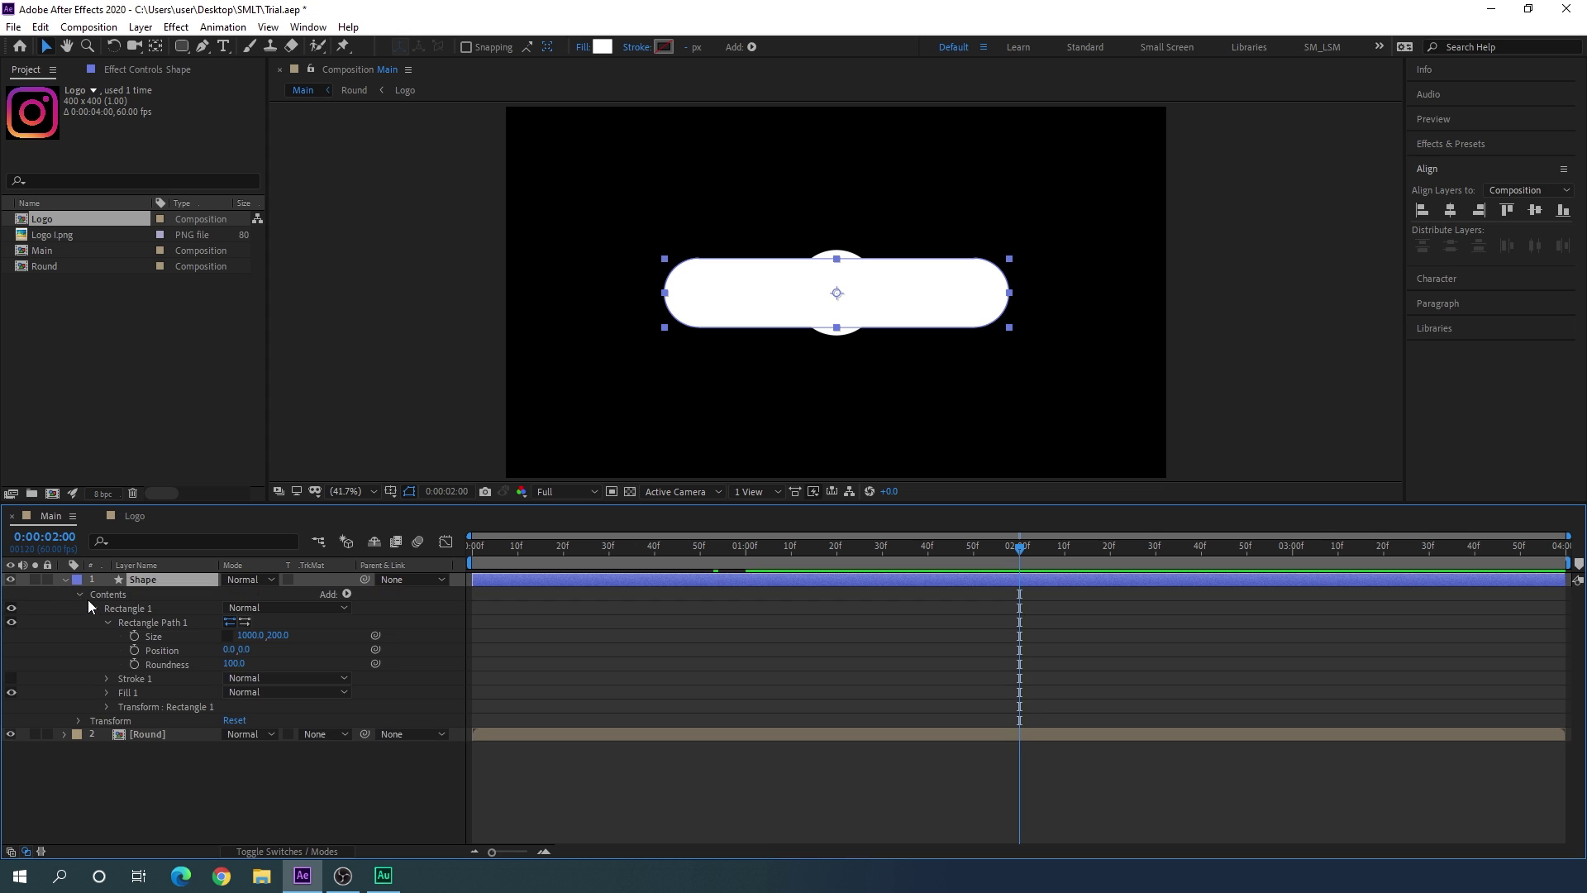
{"action": "left_click", "coordinate": [136, 636]}
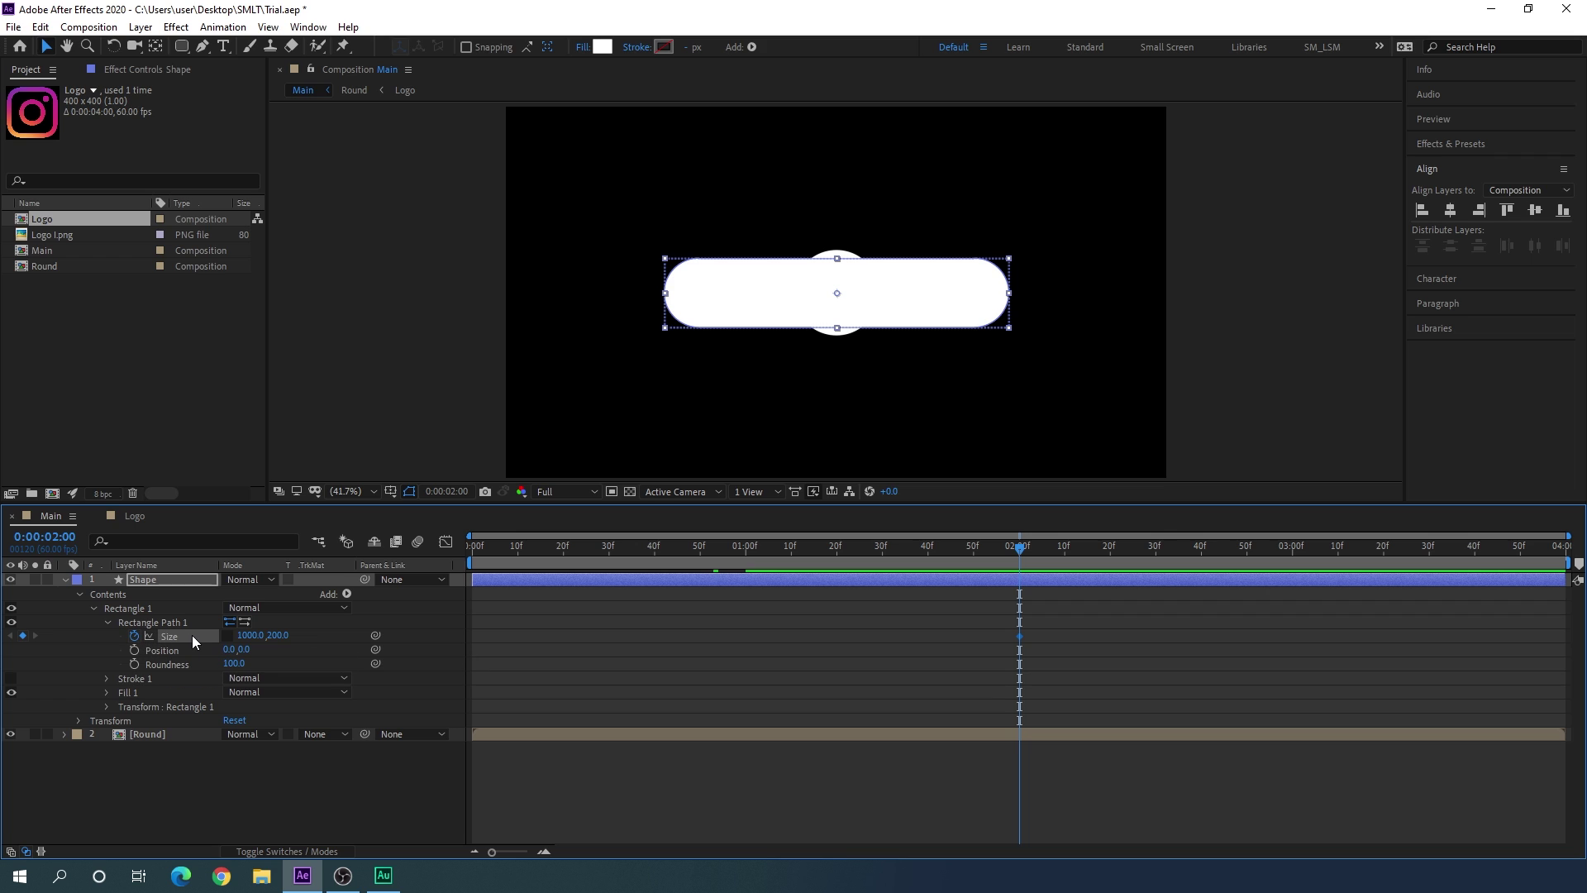
Step: Set the rectangle path's width to 0 at 0:00:01:00, leaving its height as it is
{"action": "left_click_drag", "start_coordinate": [1020, 548], "coordinate": [744, 573]}
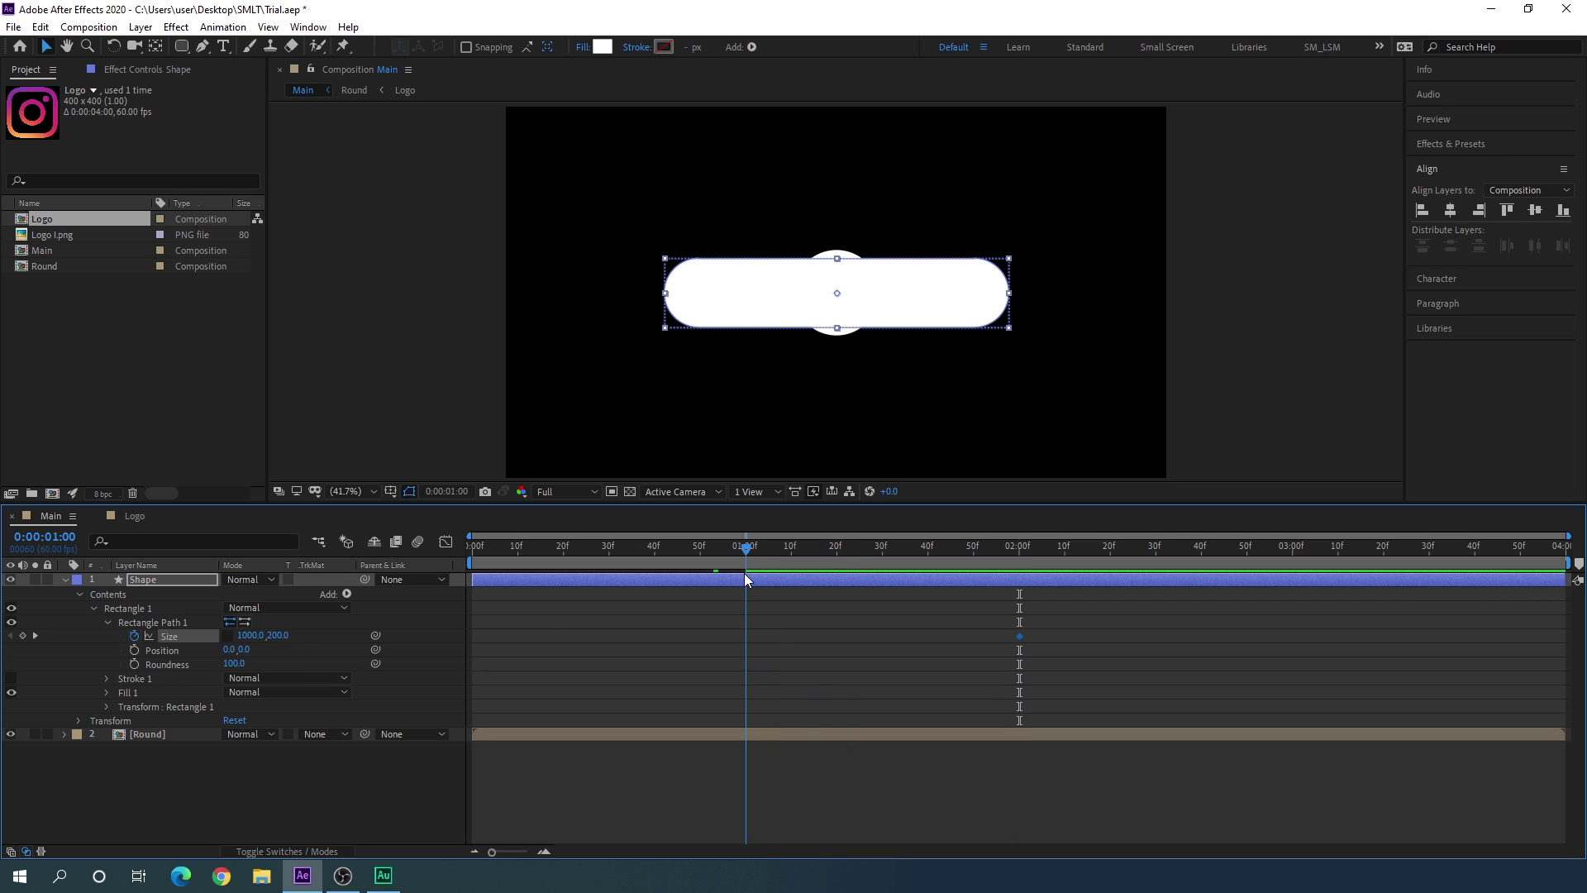
{"action": "left_click", "coordinate": [244, 637]}
{"action": "type", "text": "0"}
{"action": "key", "text": "Return"}
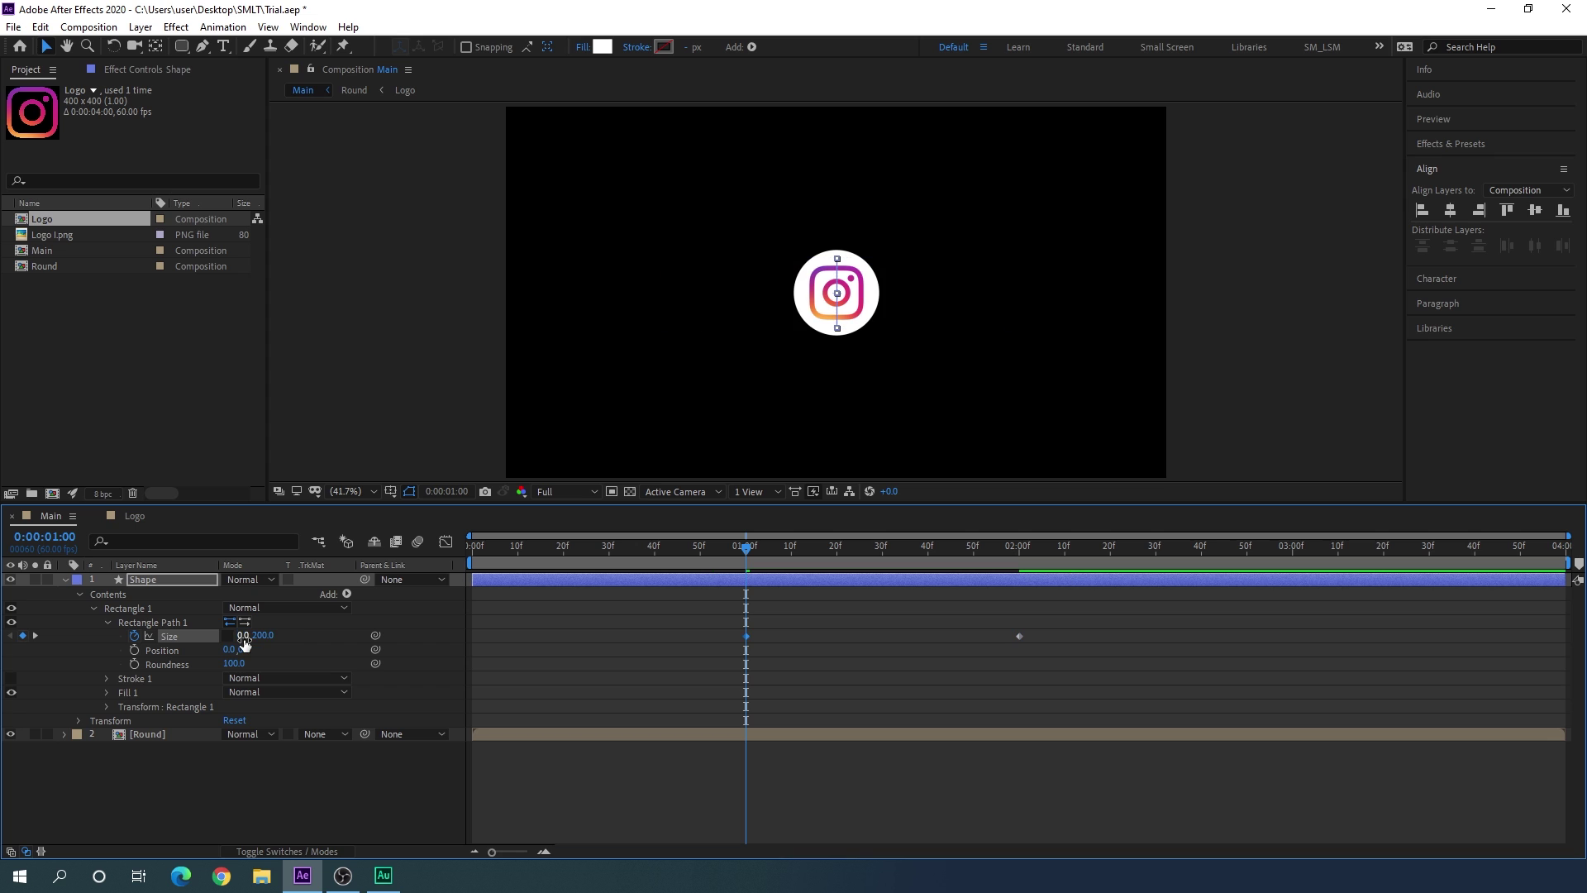
Step: Apply Easy Ease to both Size keyframes, shape the speed curve to peak early with a long slow-down, and collapse the Shape layer
{"action": "left_click_drag", "start_coordinate": [741, 557], "coordinate": [724, 662]}
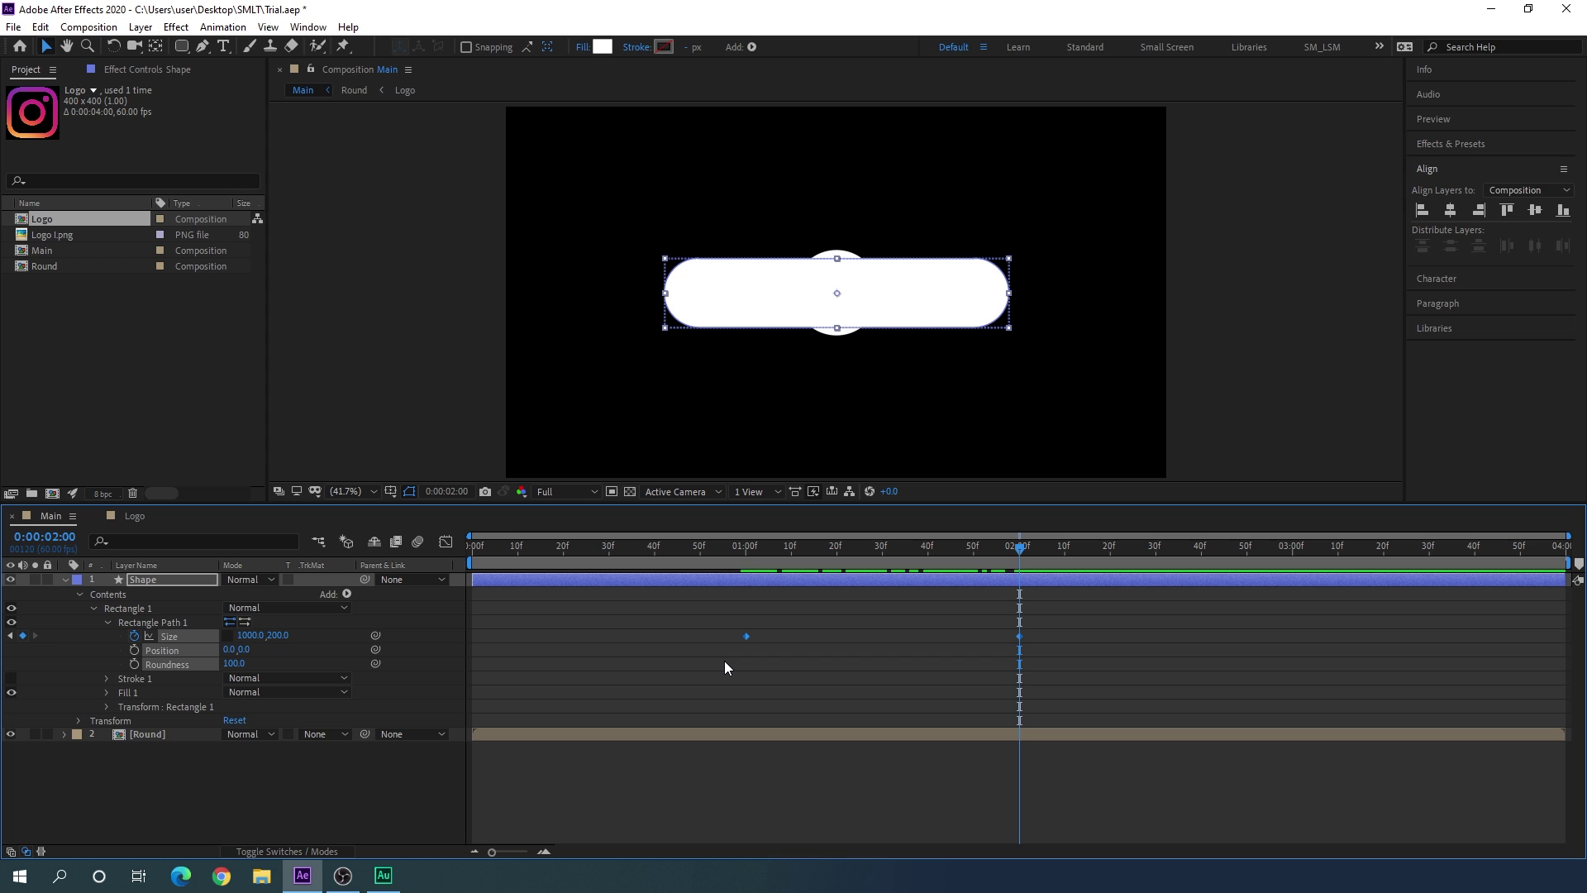
{"action": "key", "text": "F9"}
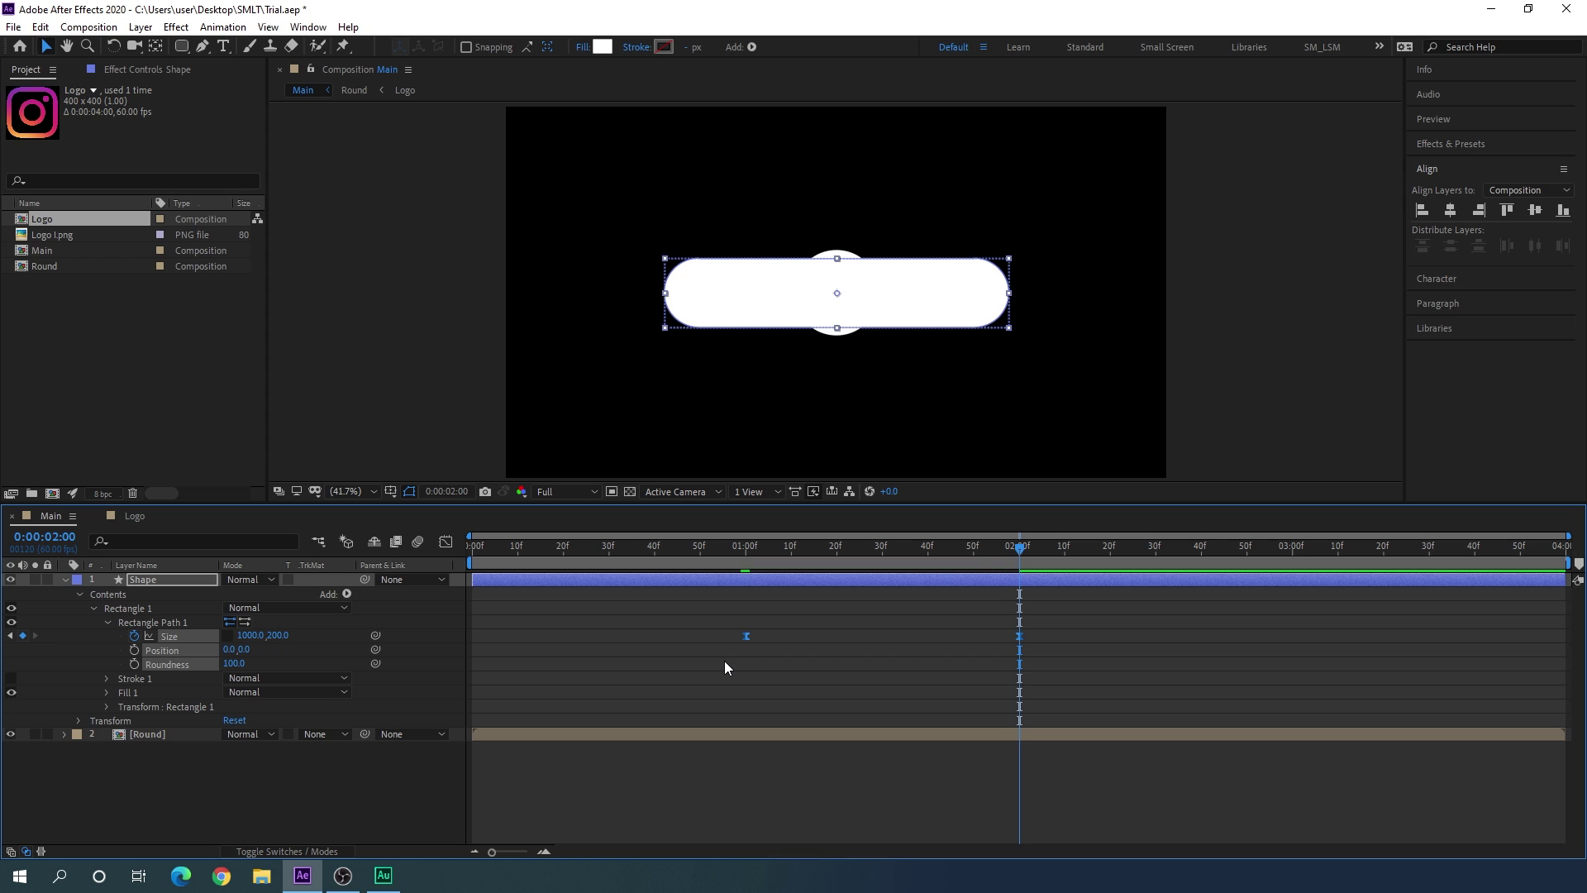
{"action": "left_click", "coordinate": [445, 542]}
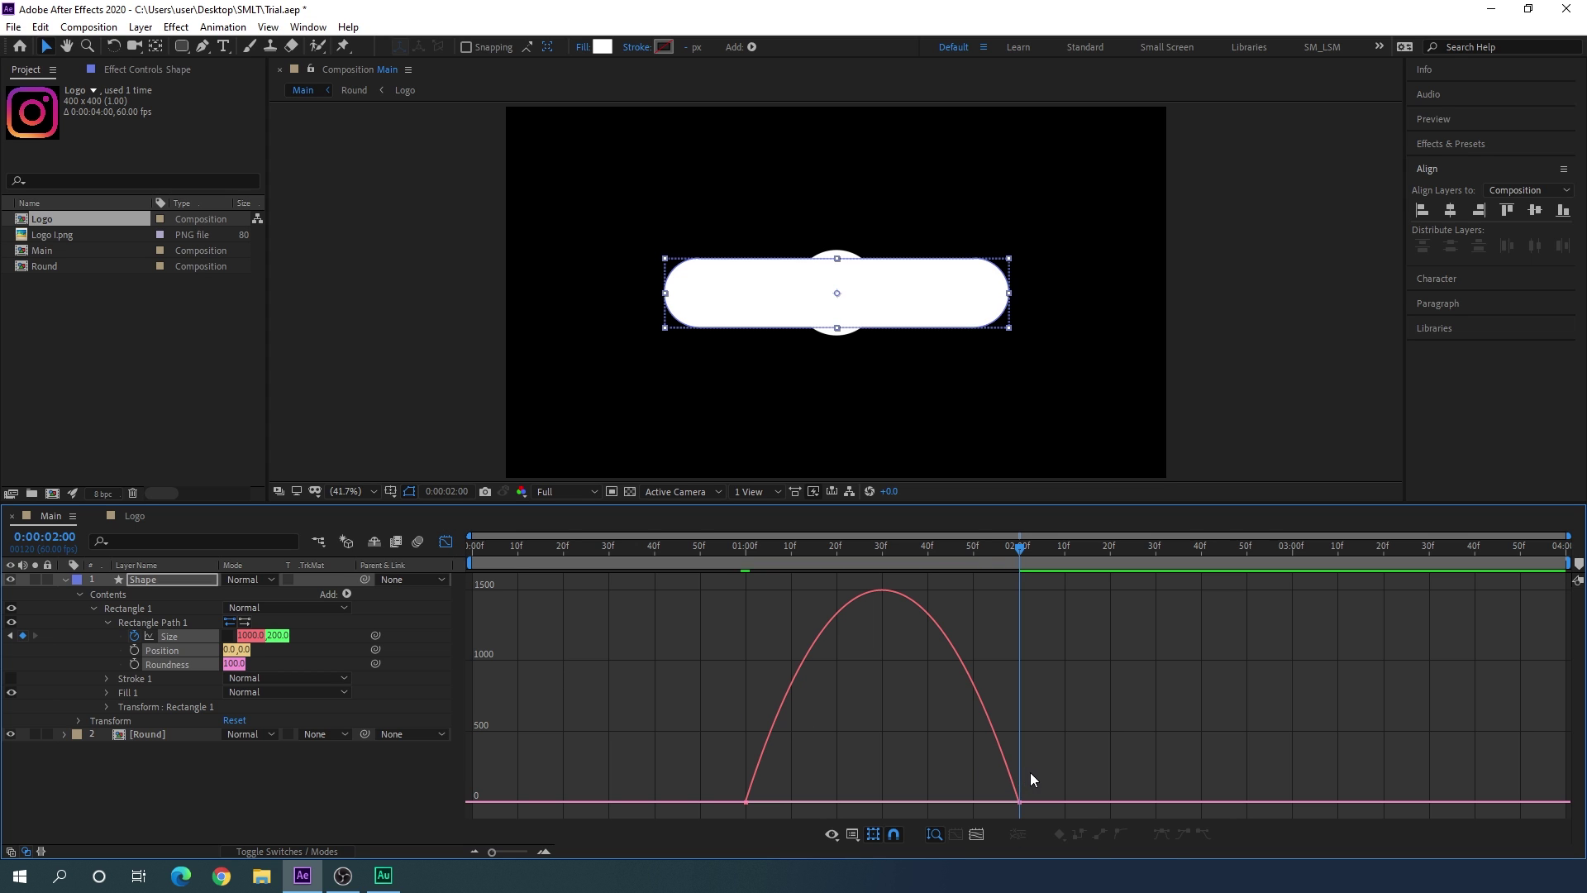
{"action": "left_click_drag", "start_coordinate": [1016, 806], "coordinate": [827, 801]}
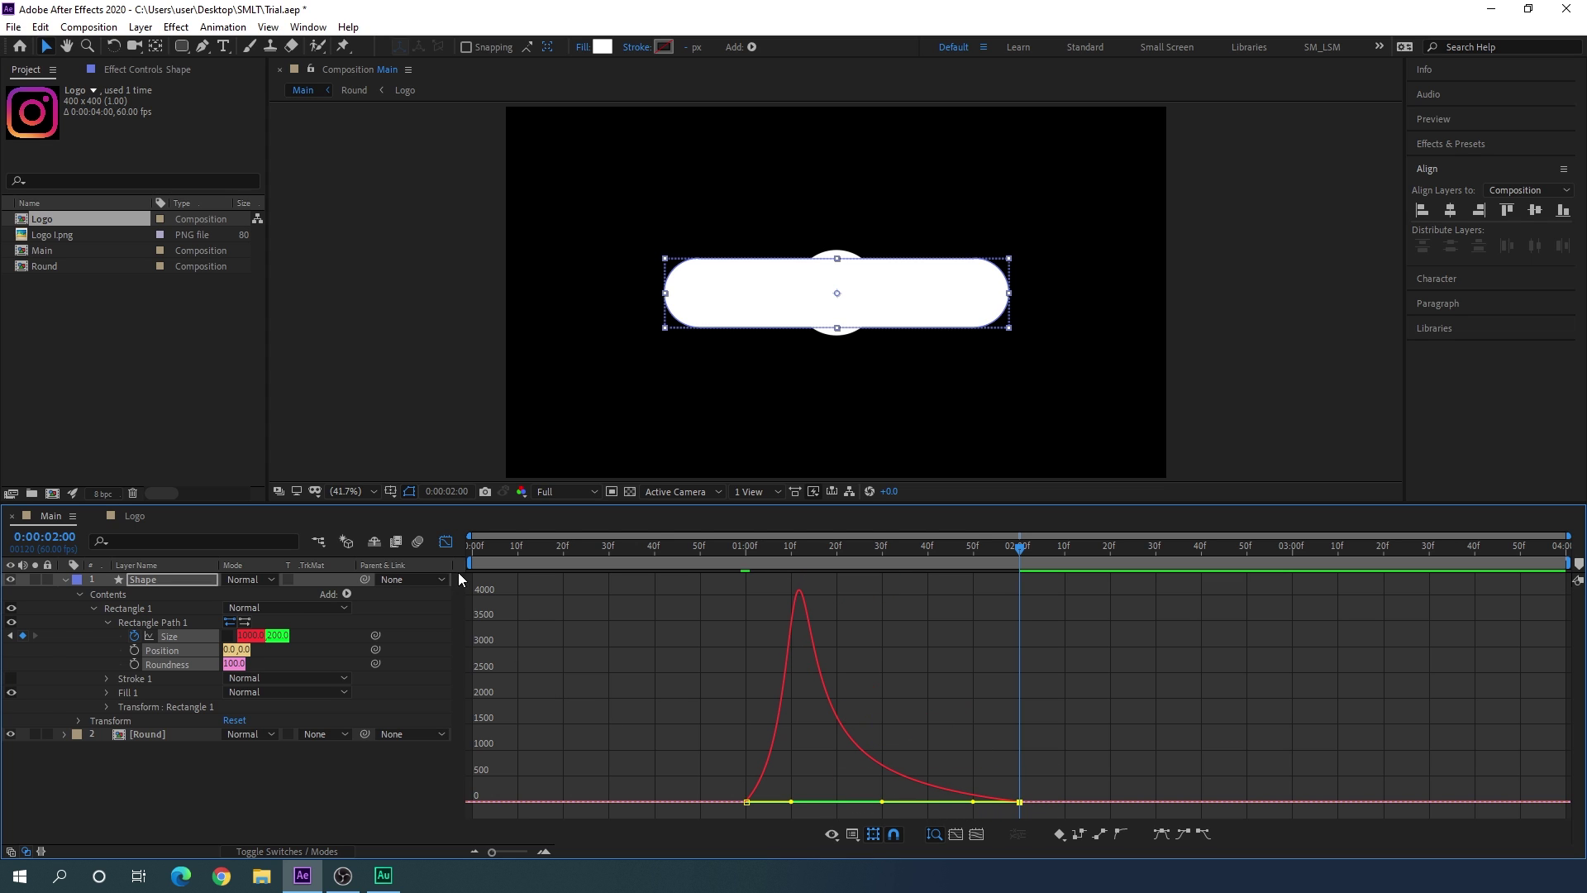
{"action": "left_click", "coordinate": [446, 544]}
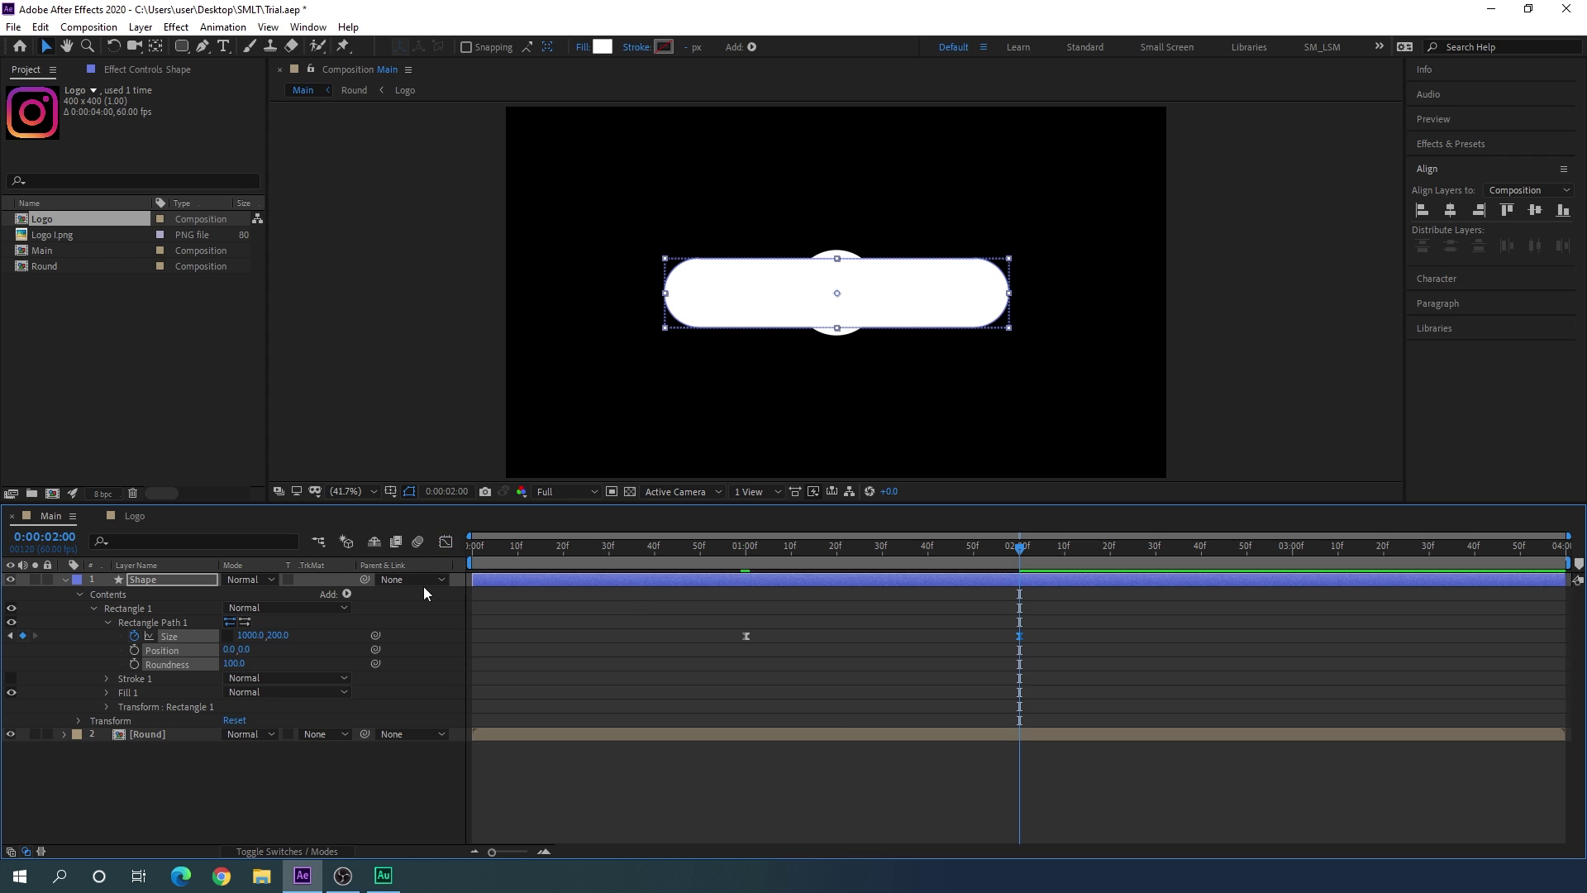
{"action": "left_click", "coordinate": [65, 579]}
{"action": "left_click", "coordinate": [596, 610]}
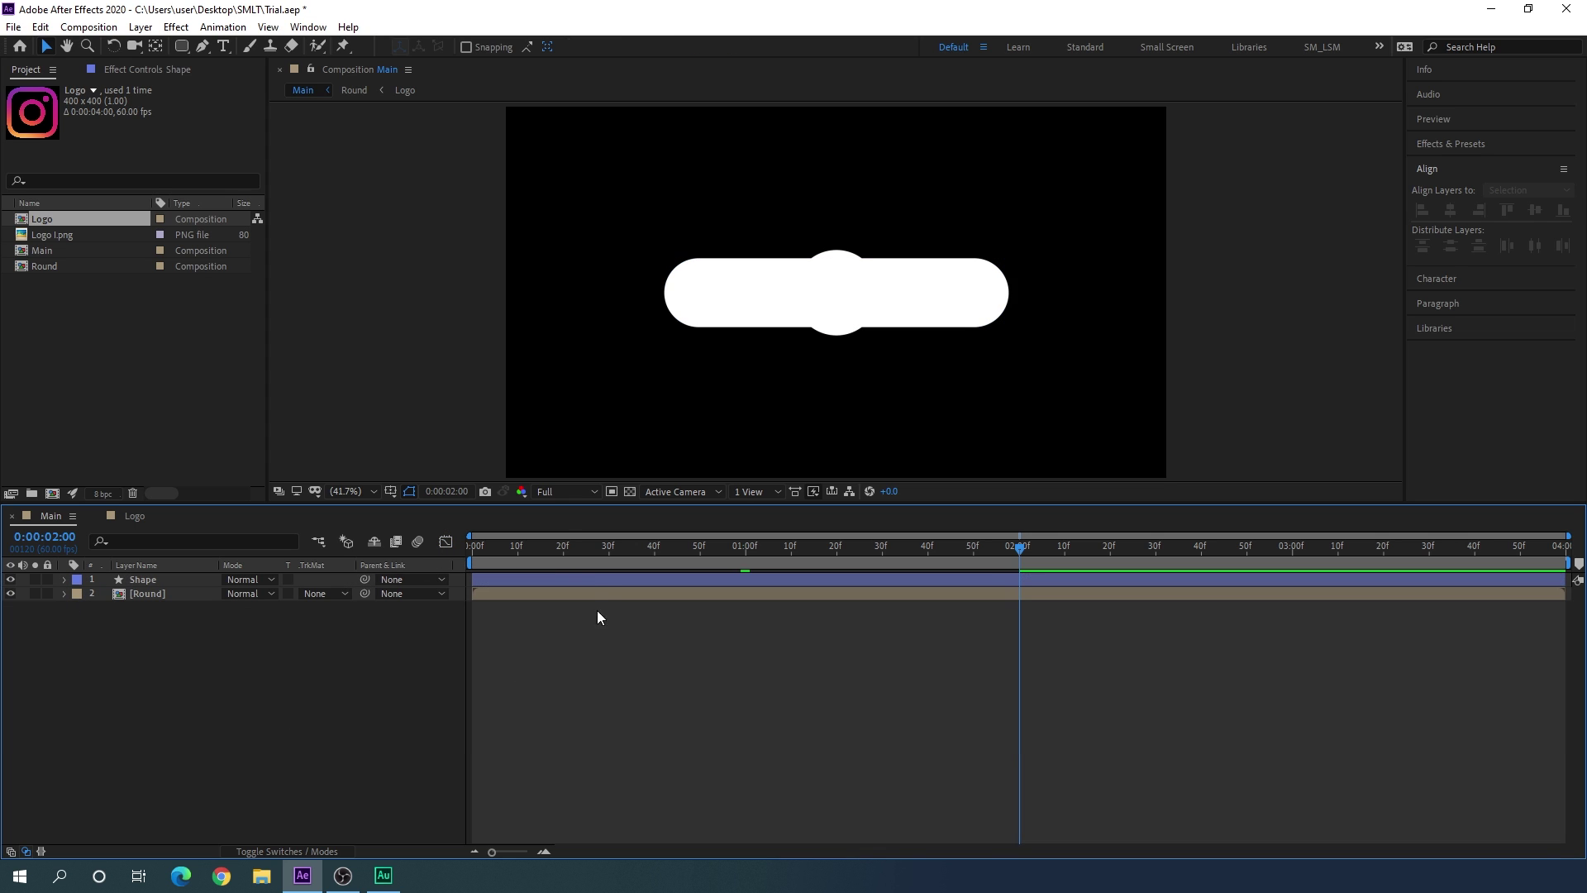
Step: Preview the white bar's growth in Main from 0:00:00:23
{"action": "left_click", "coordinate": [576, 548]}
{"action": "key", "text": "space"}
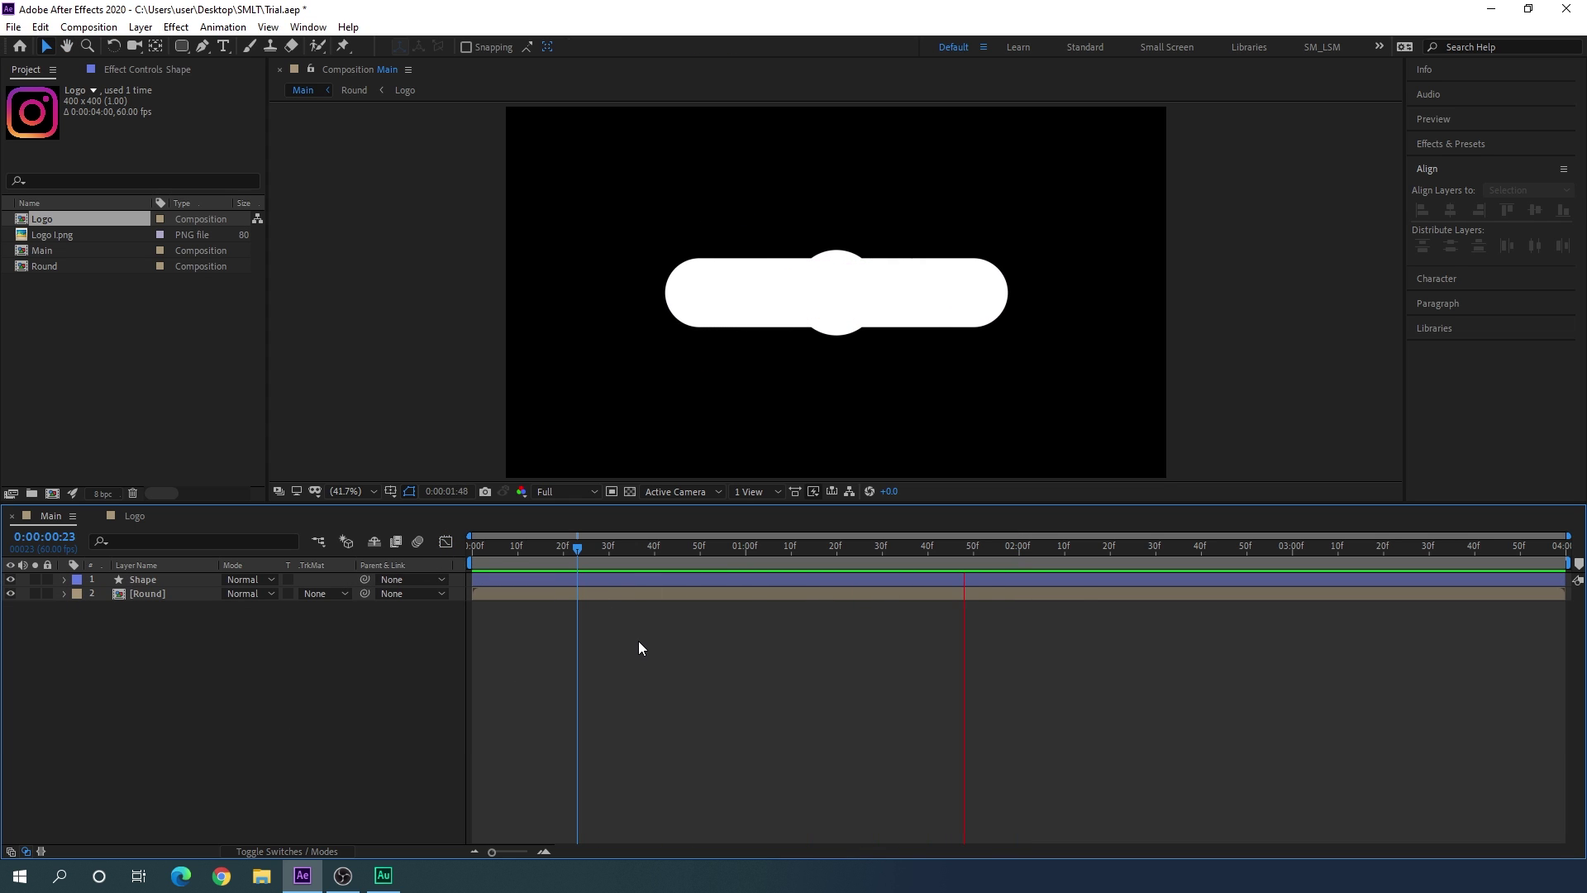
{"action": "left_click_drag", "start_coordinate": [627, 552], "coordinate": [900, 577]}
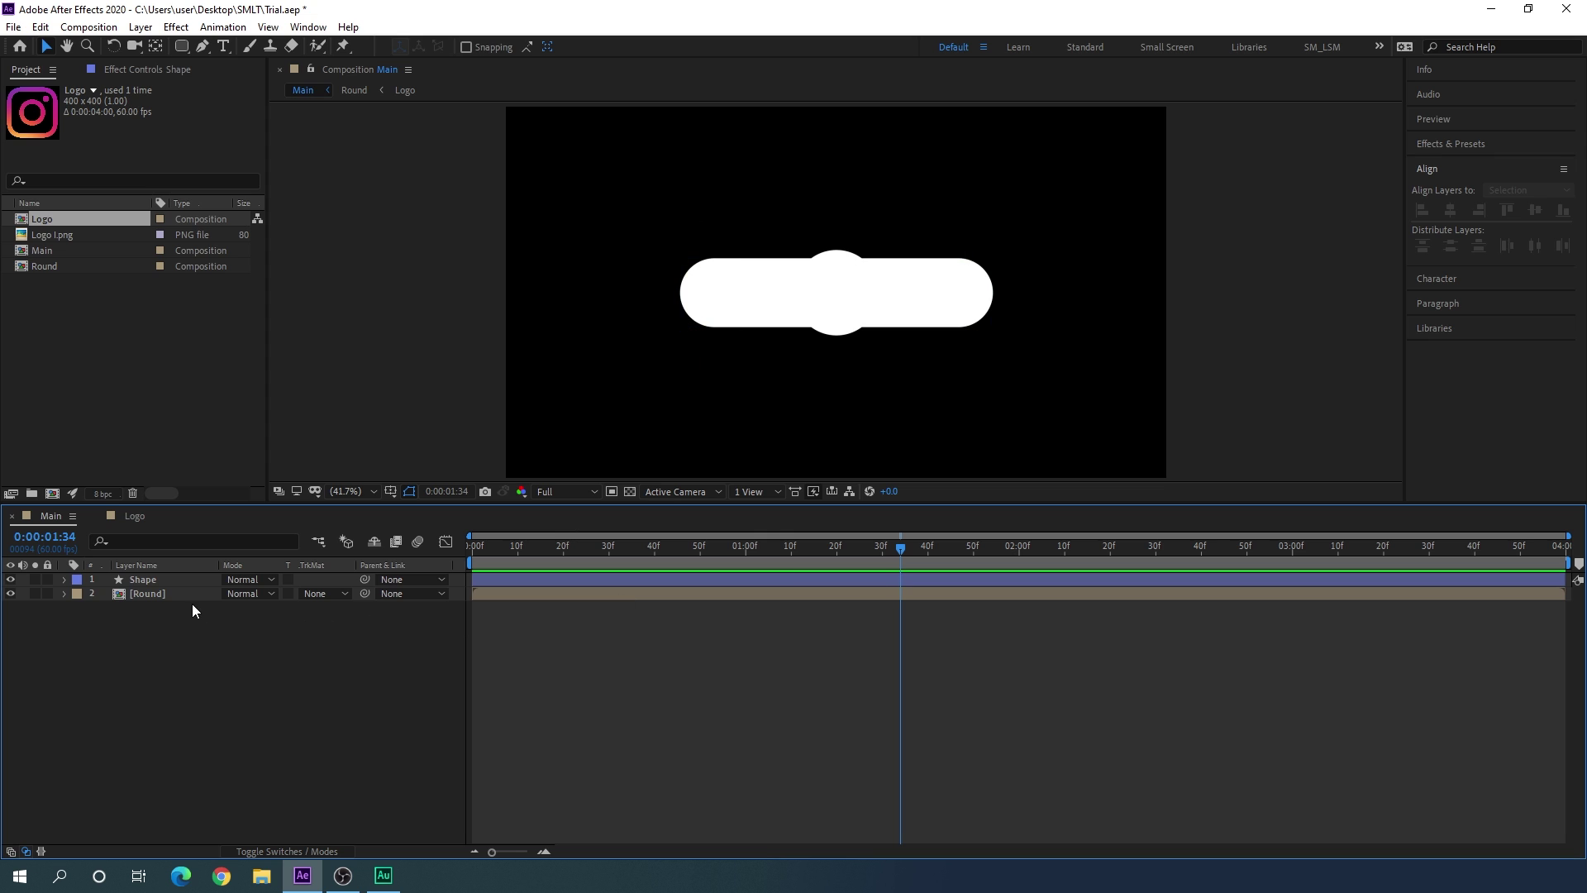
Step: Add a Position keyframe to the Round layer at 0:00:01:00
{"action": "left_click", "coordinate": [132, 594]}
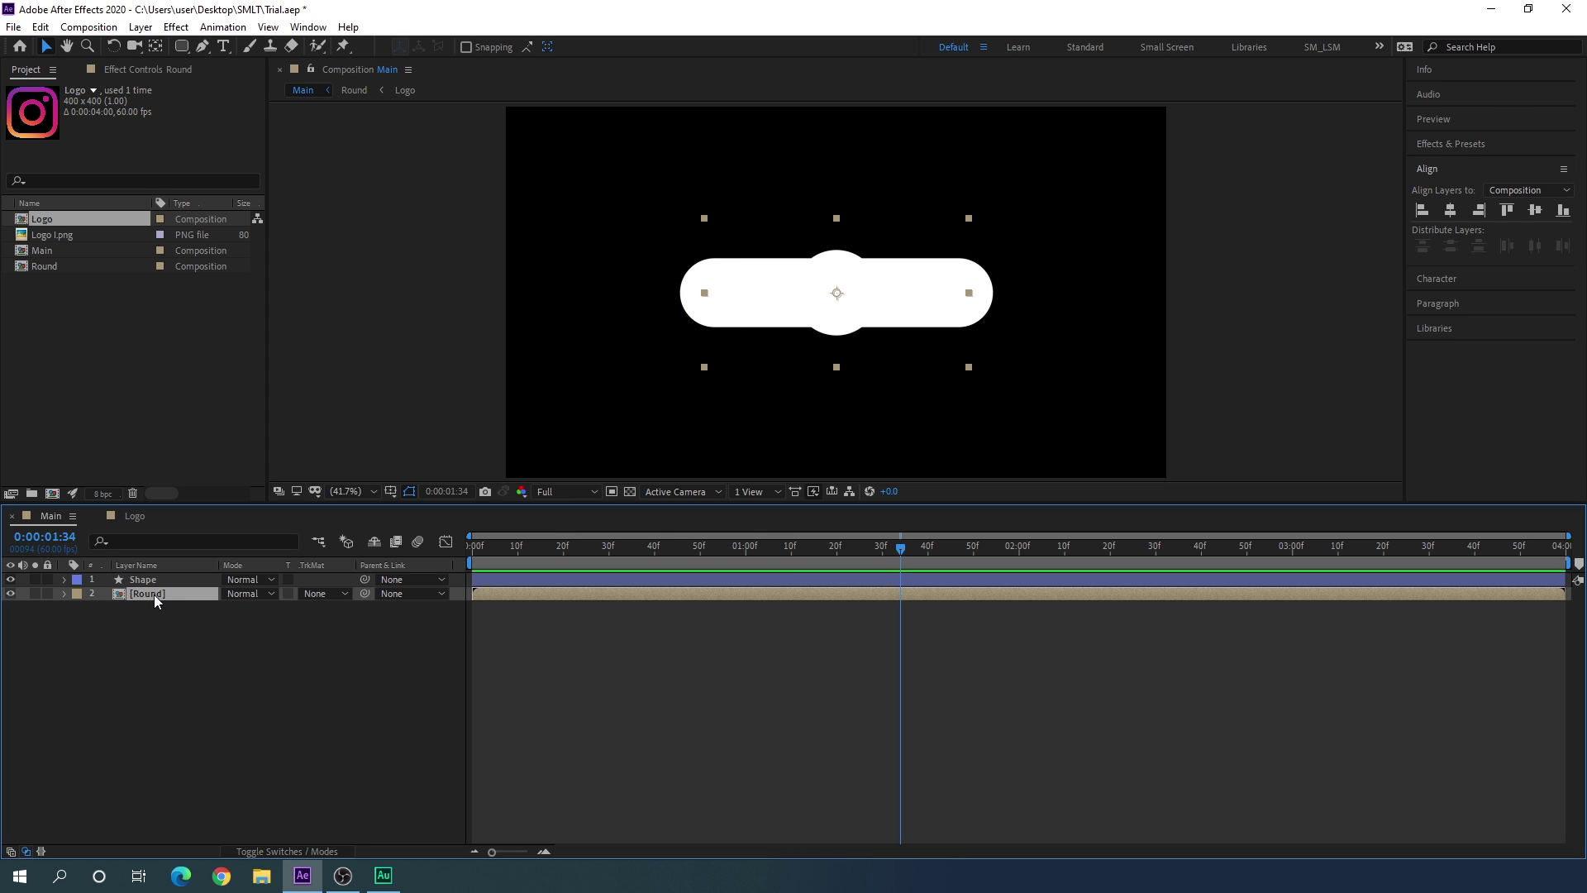
{"action": "key", "text": "p"}
{"action": "left_click_drag", "start_coordinate": [873, 551], "coordinate": [745, 578]}
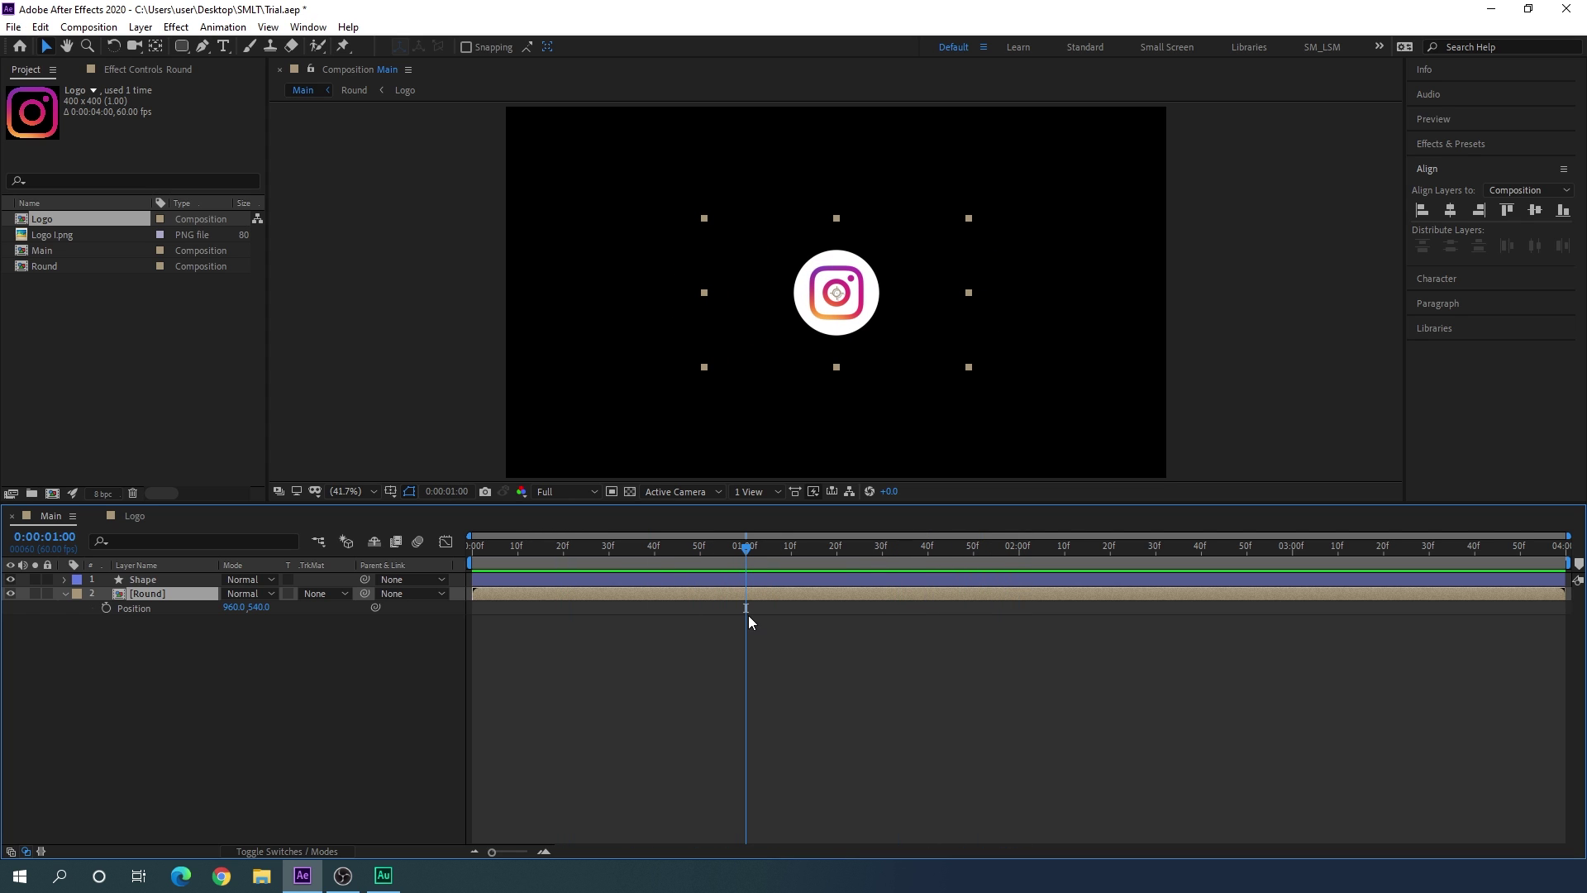
{"action": "left_click", "coordinate": [107, 608]}
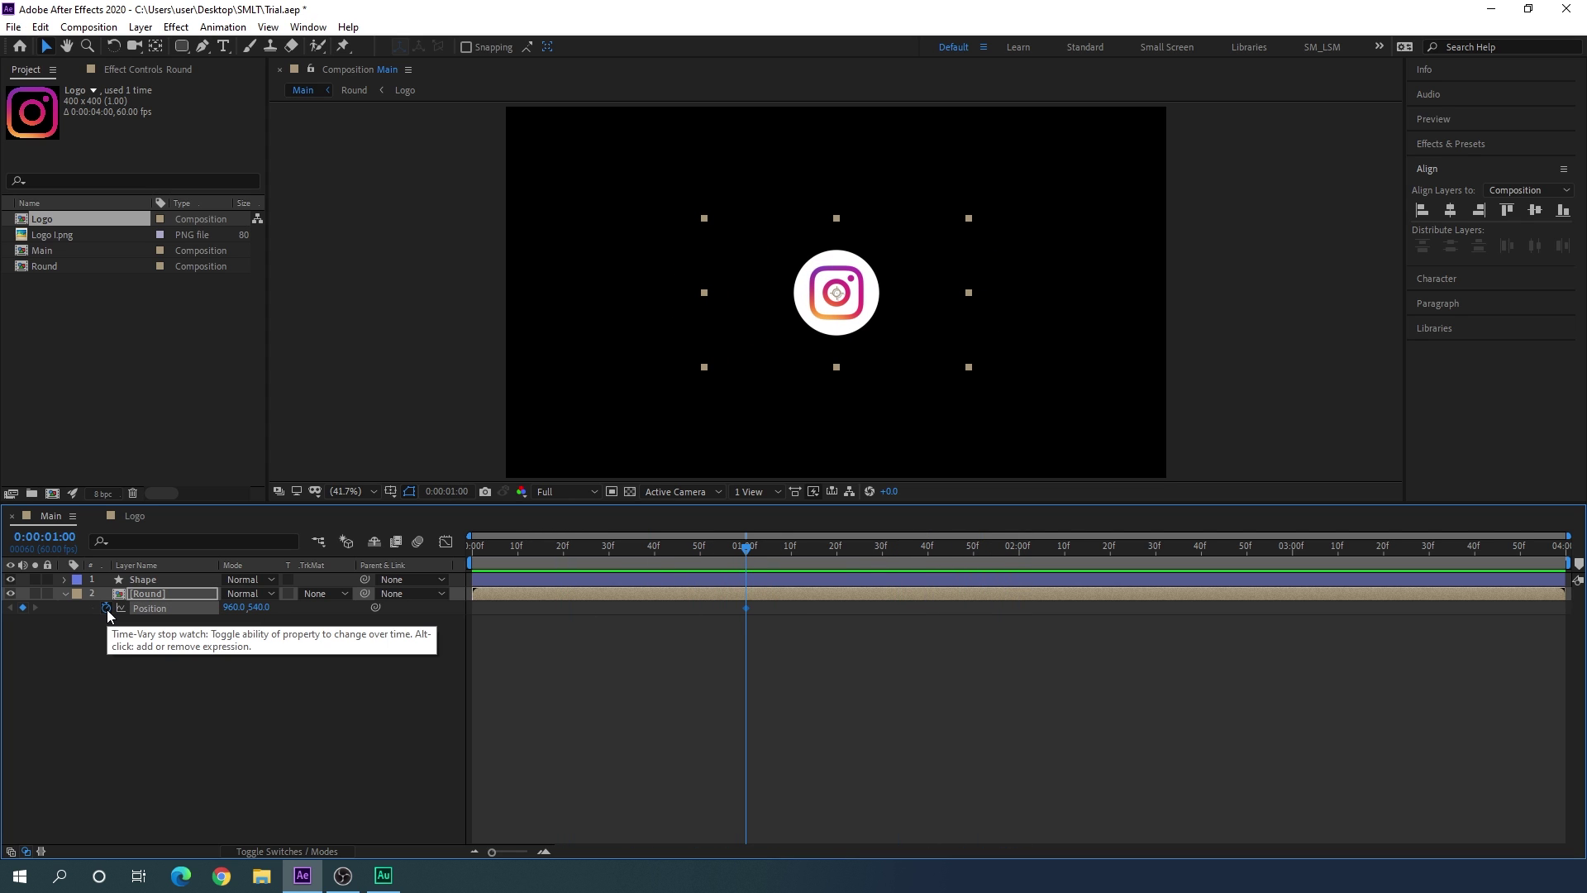
Step: Set the Round layer's X position to 290 at 0:00:02:00 and check the movement
{"action": "left_click_drag", "start_coordinate": [868, 550], "coordinate": [1019, 575]}
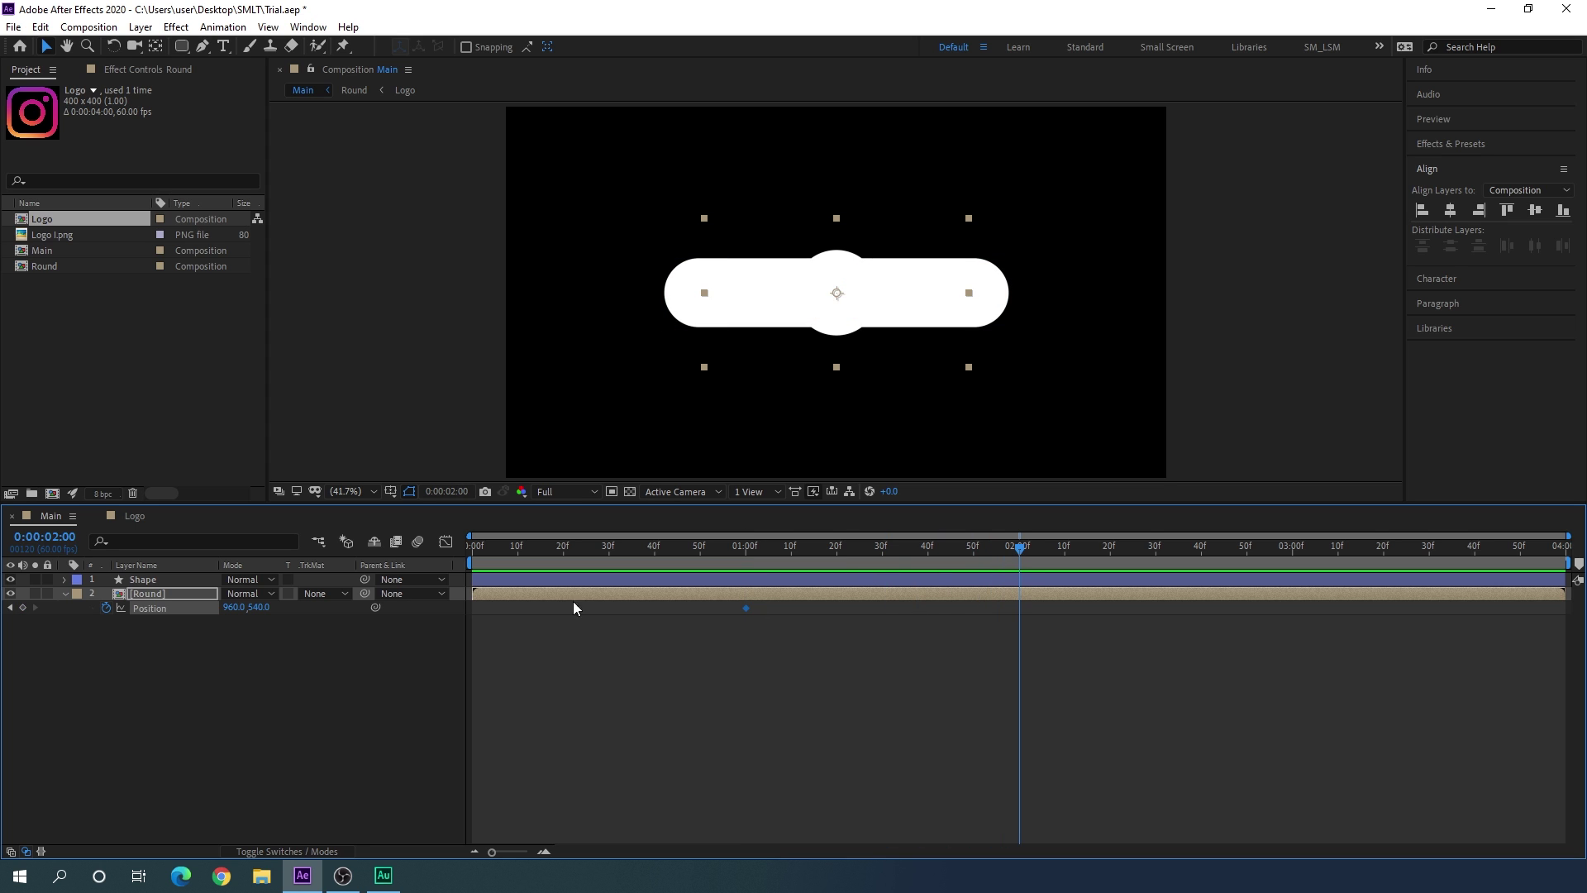
{"action": "mouse_move", "coordinate": [234, 608]}
{"action": "left_mouse_down"}
{"action": "mouse_move", "coordinate": [206, 618]}
{"action": "mouse_move", "coordinate": [232, 612]}
{"action": "left_mouse_up"}
{"action": "left_click", "coordinate": [234, 607]}
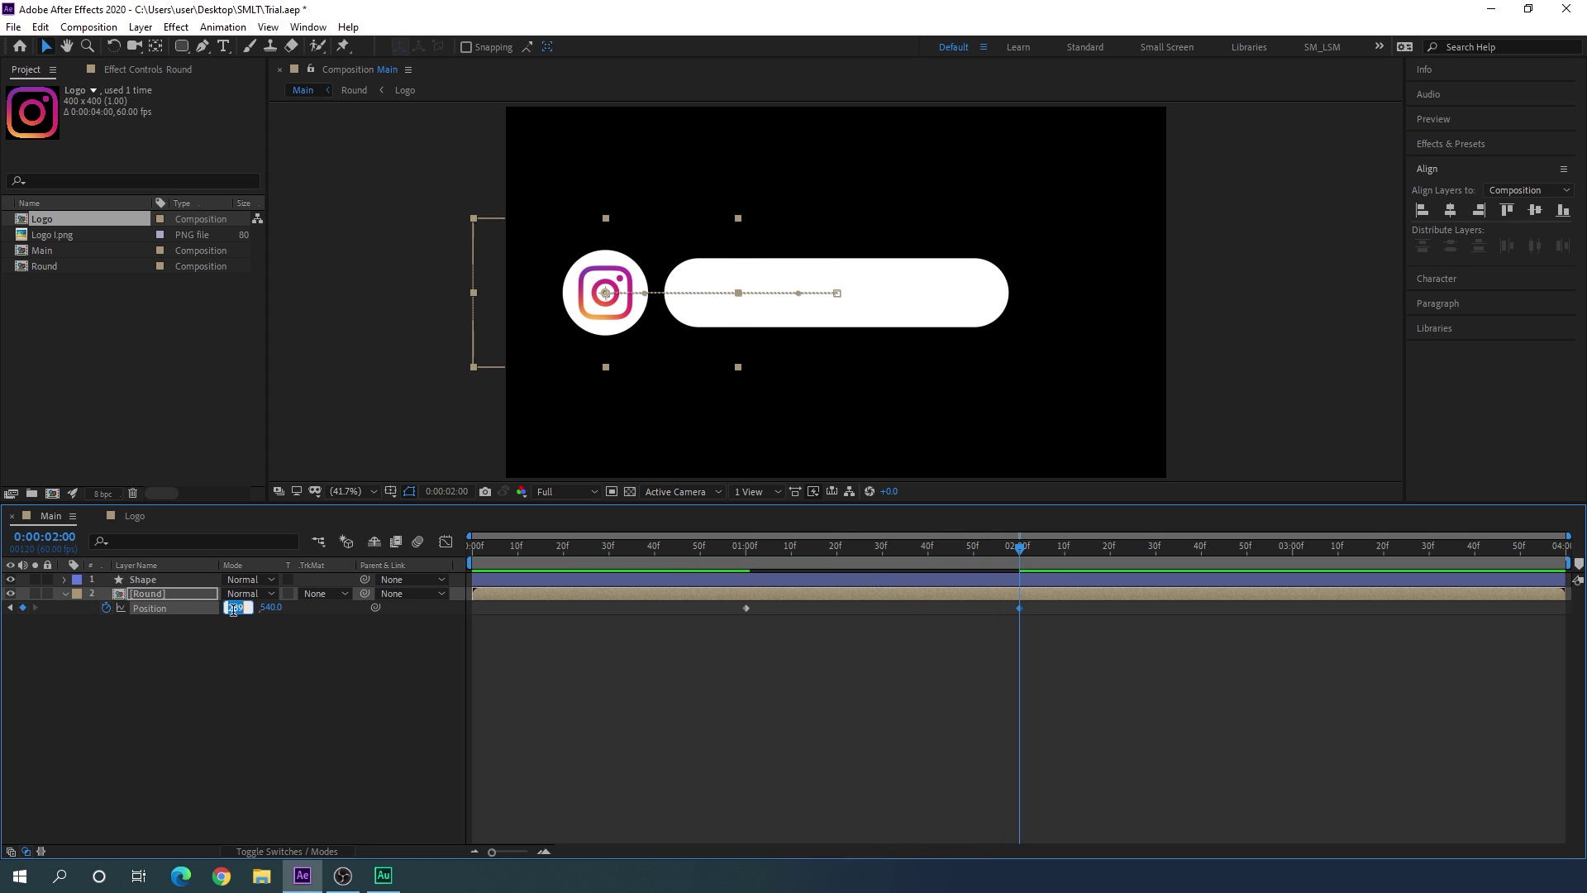
{"action": "type", "text": "290"}
{"action": "key", "text": "Return"}
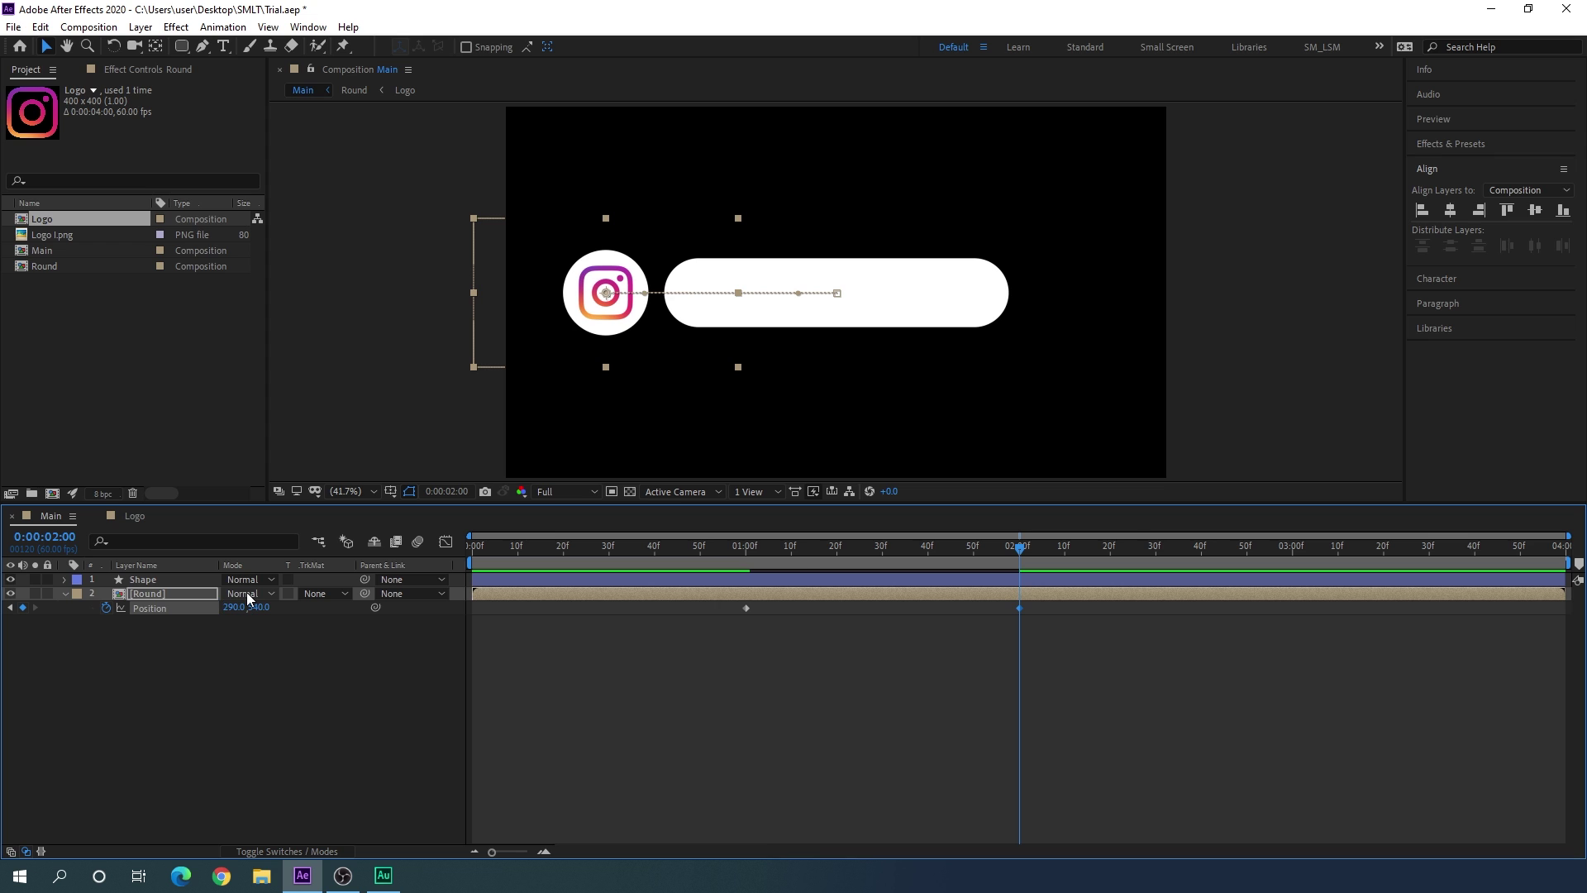
{"action": "left_click_drag", "start_coordinate": [781, 552], "coordinate": [914, 552]}
{"action": "key", "text": "space"}
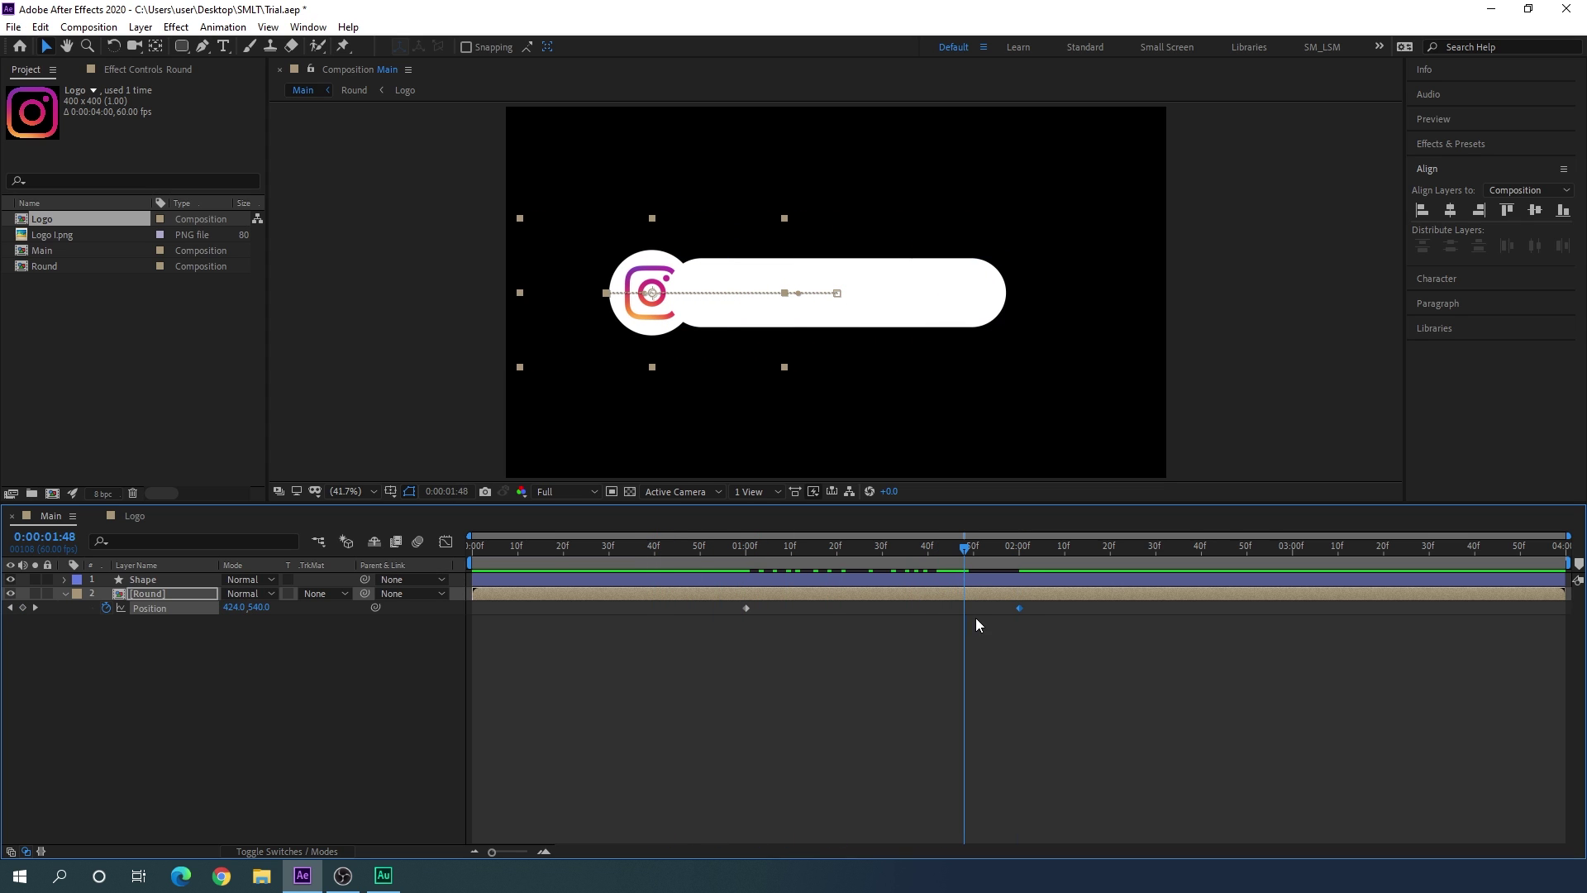
Step: Apply Easy Ease to both Position keyframes of Round and shape the speed curve to peak early with a long slow-down
{"action": "left_click_drag", "start_coordinate": [1044, 610], "coordinate": [729, 633]}
{"action": "key", "text": "F9"}
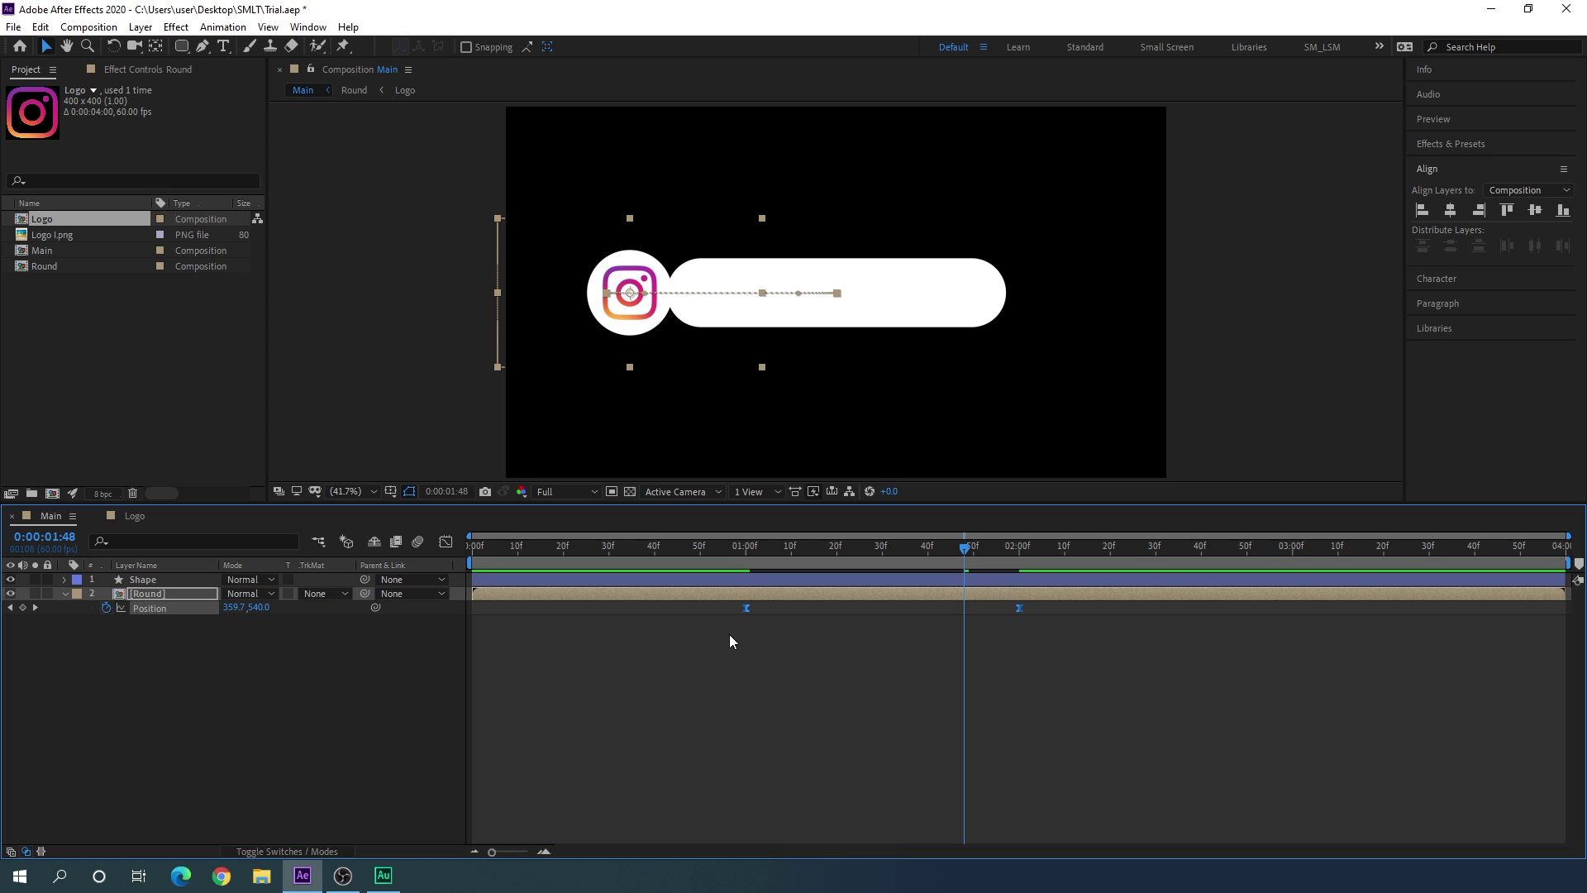
{"action": "left_click", "coordinate": [446, 541]}
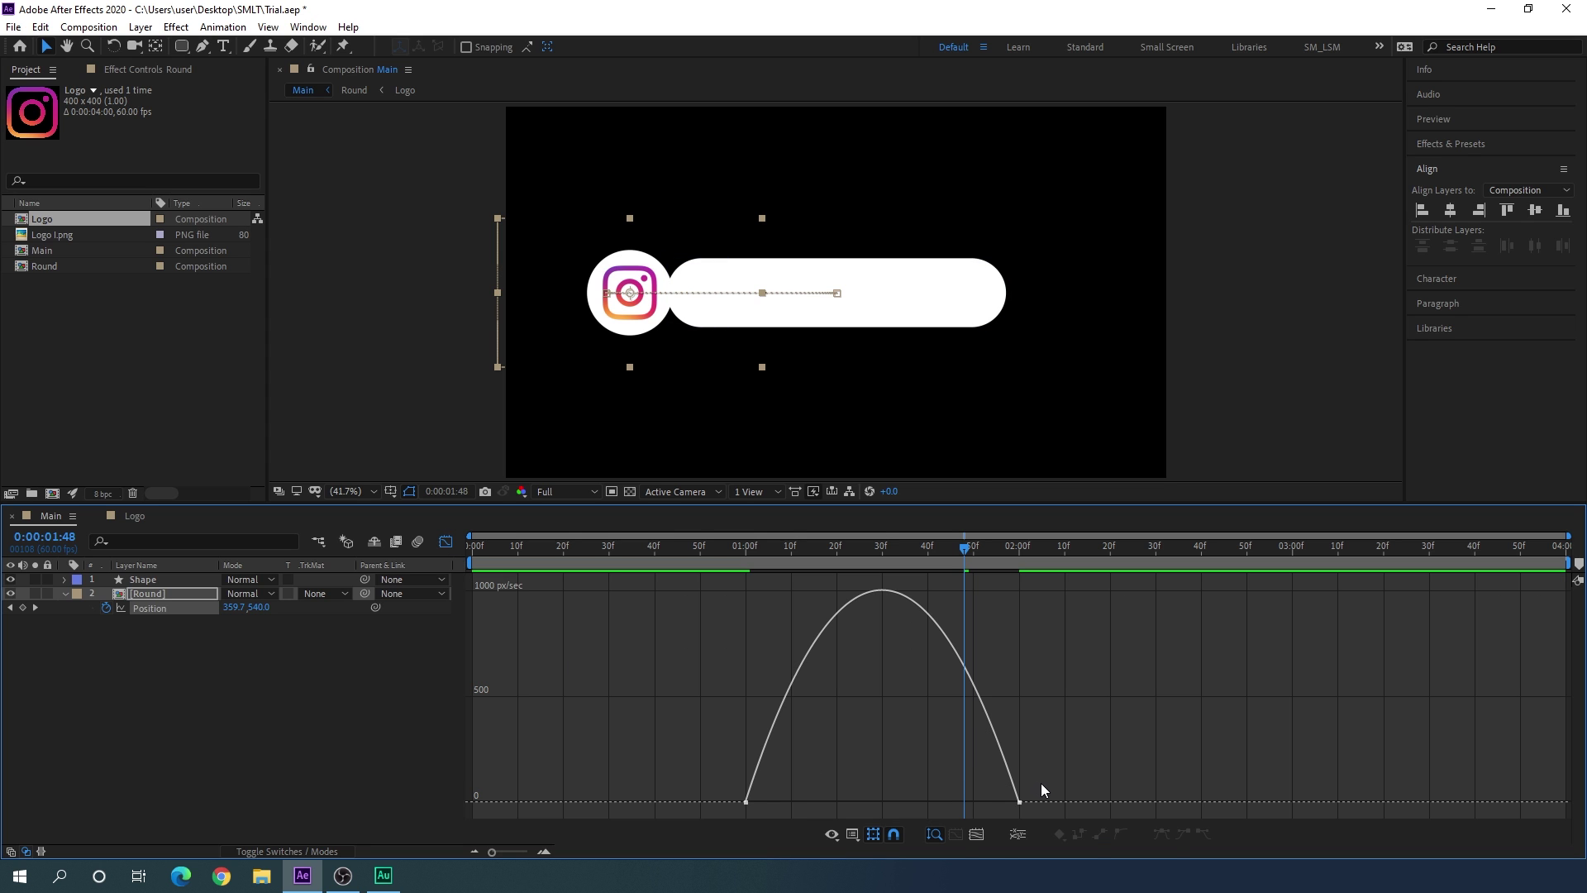
{"action": "left_click_drag", "start_coordinate": [1043, 789], "coordinate": [856, 807]}
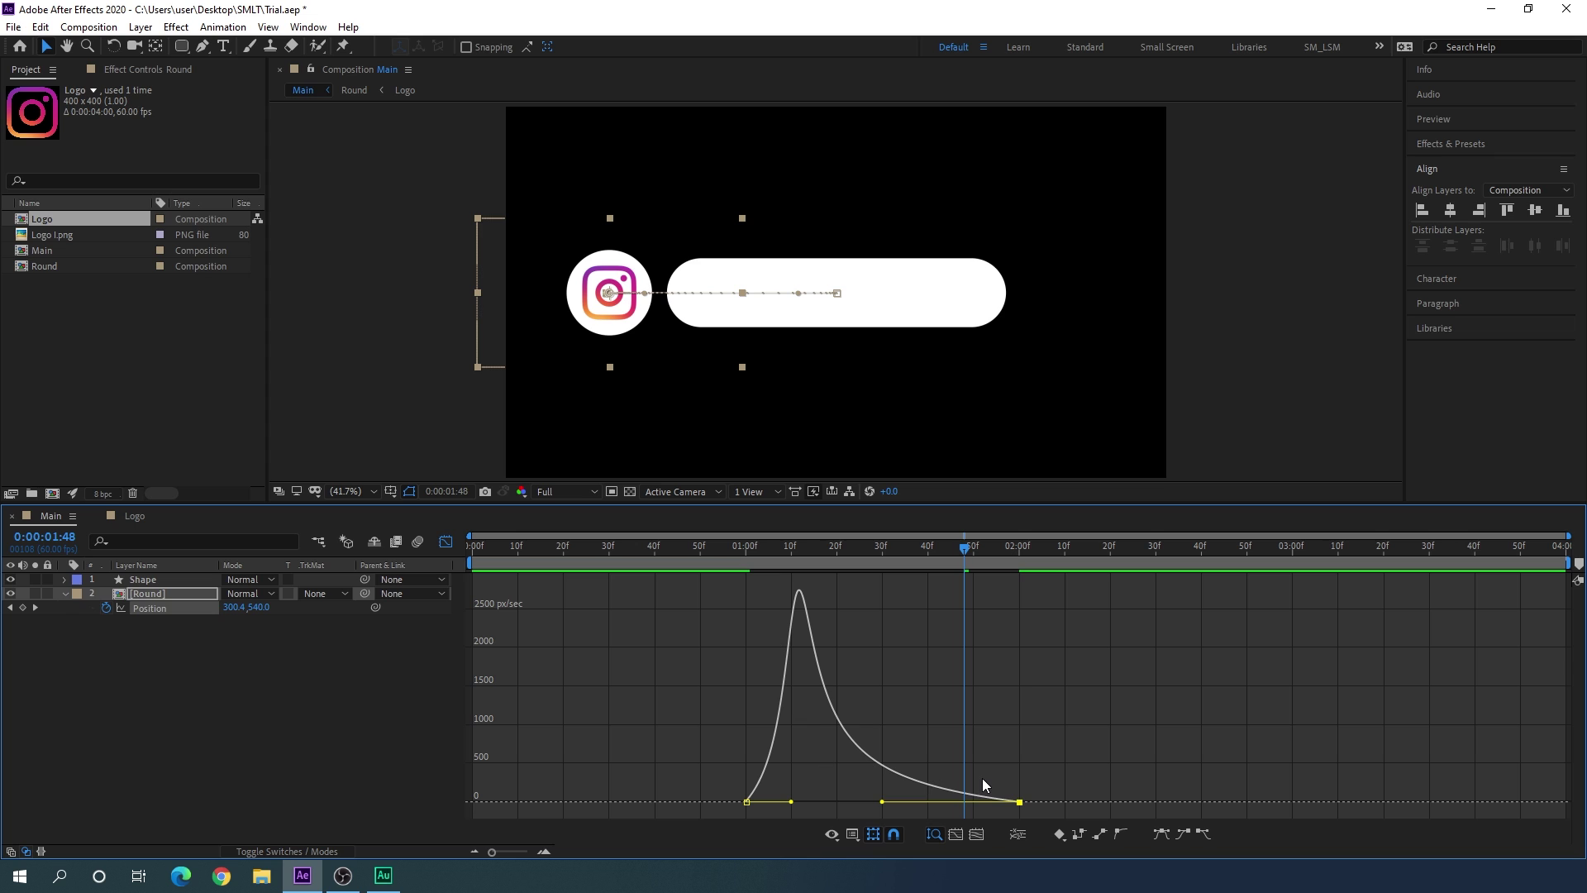
{"action": "left_click", "coordinate": [446, 542]}
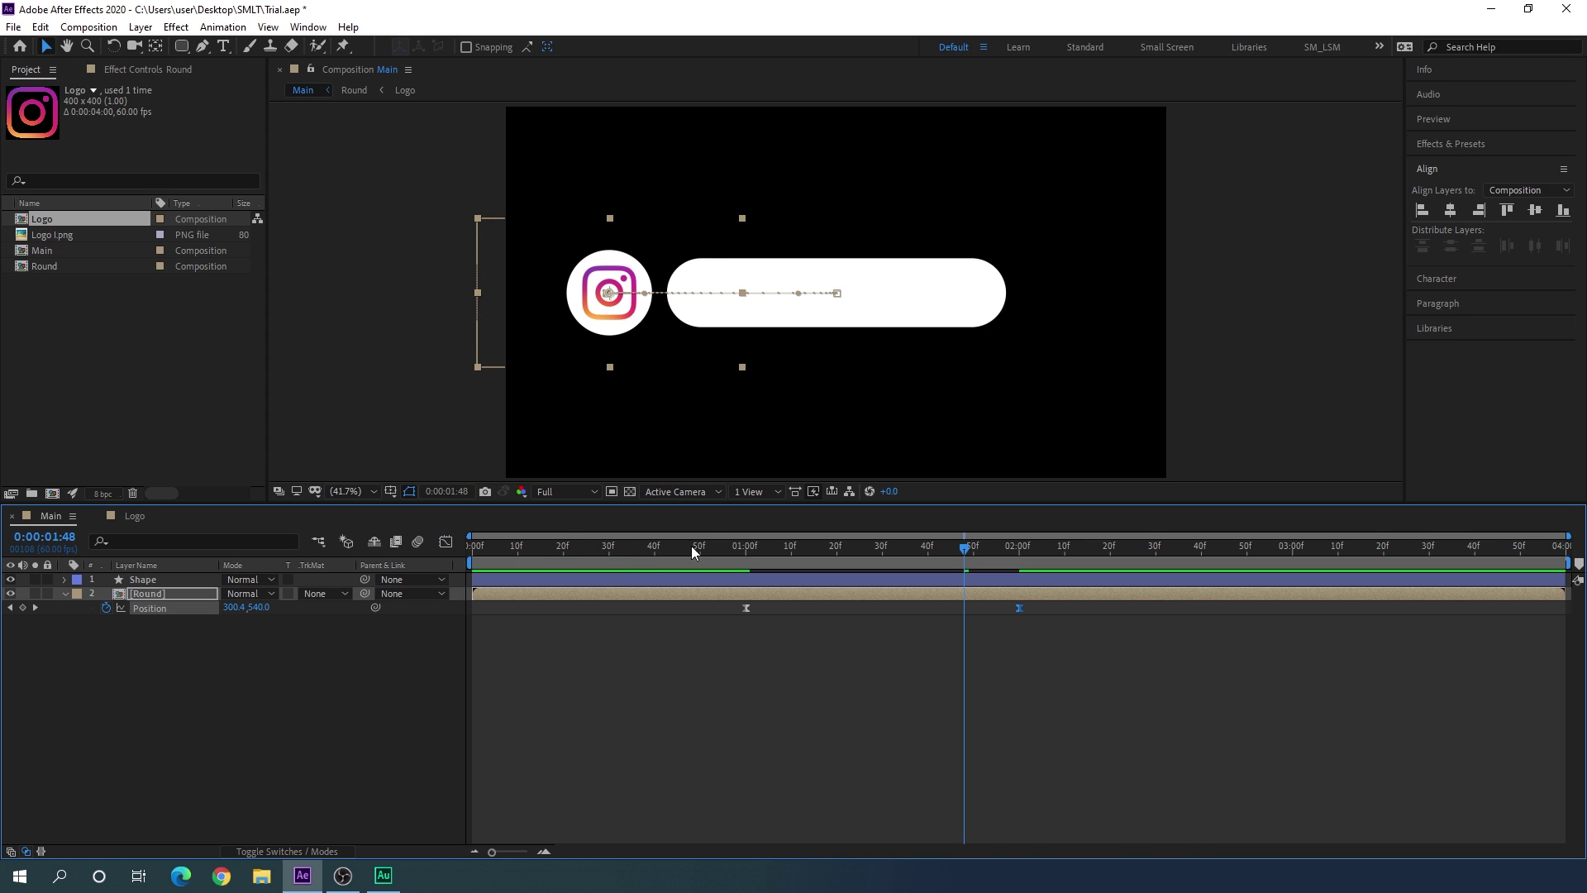
Step: Preview the logo and bar animation from 0:00:00:55, and collapse the Round layer's properties
{"action": "left_click", "coordinate": [722, 549]}
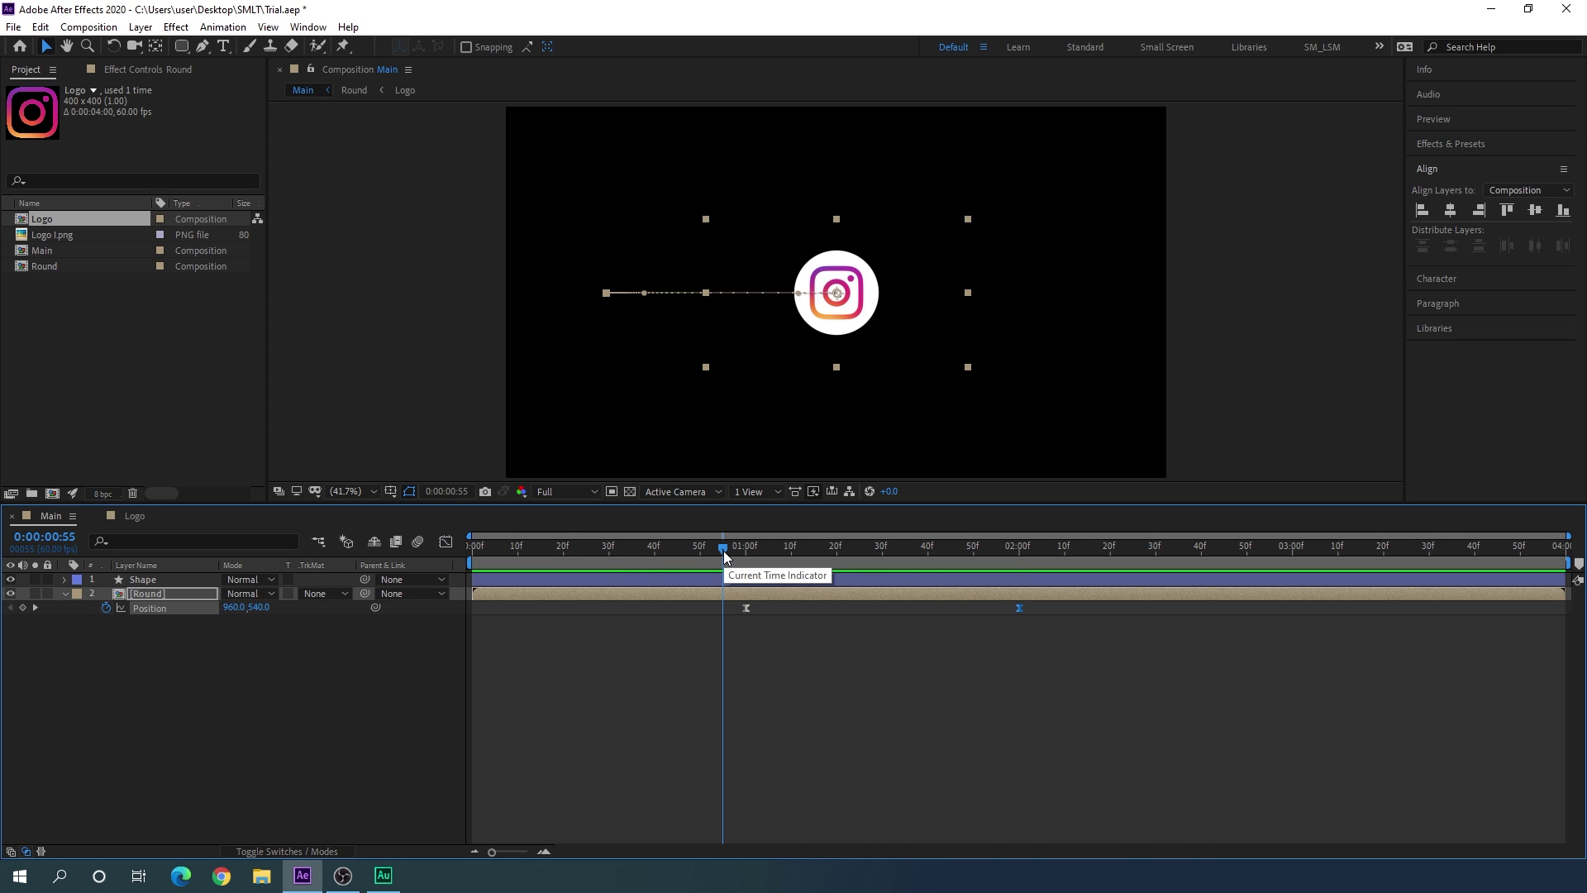
{"action": "key", "text": "space"}
{"action": "key", "text": "space"}
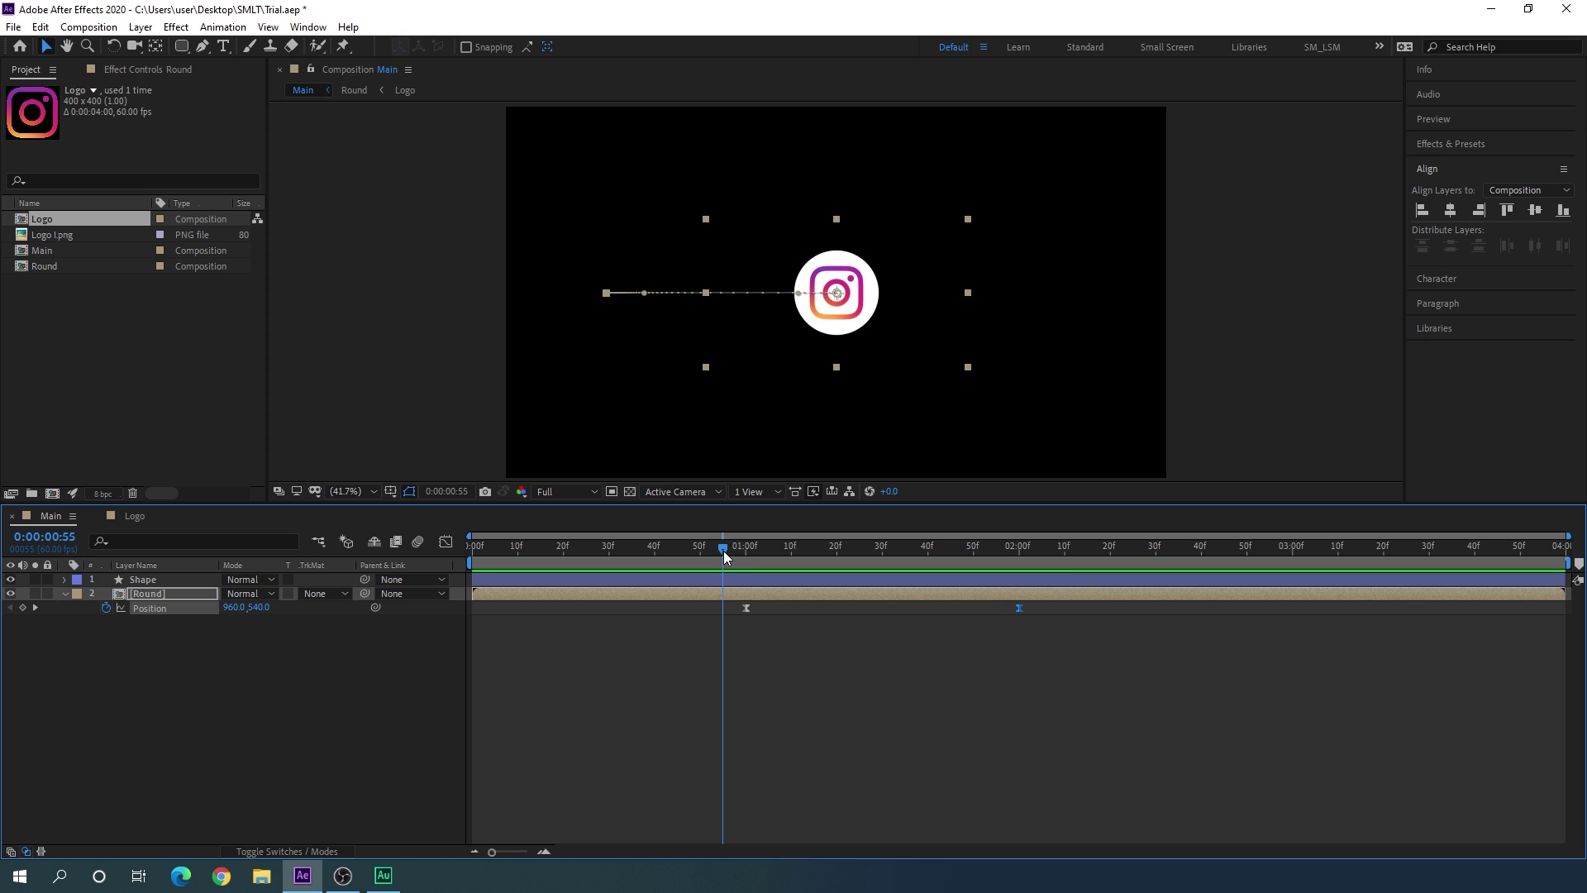
{"action": "key", "text": "space"}
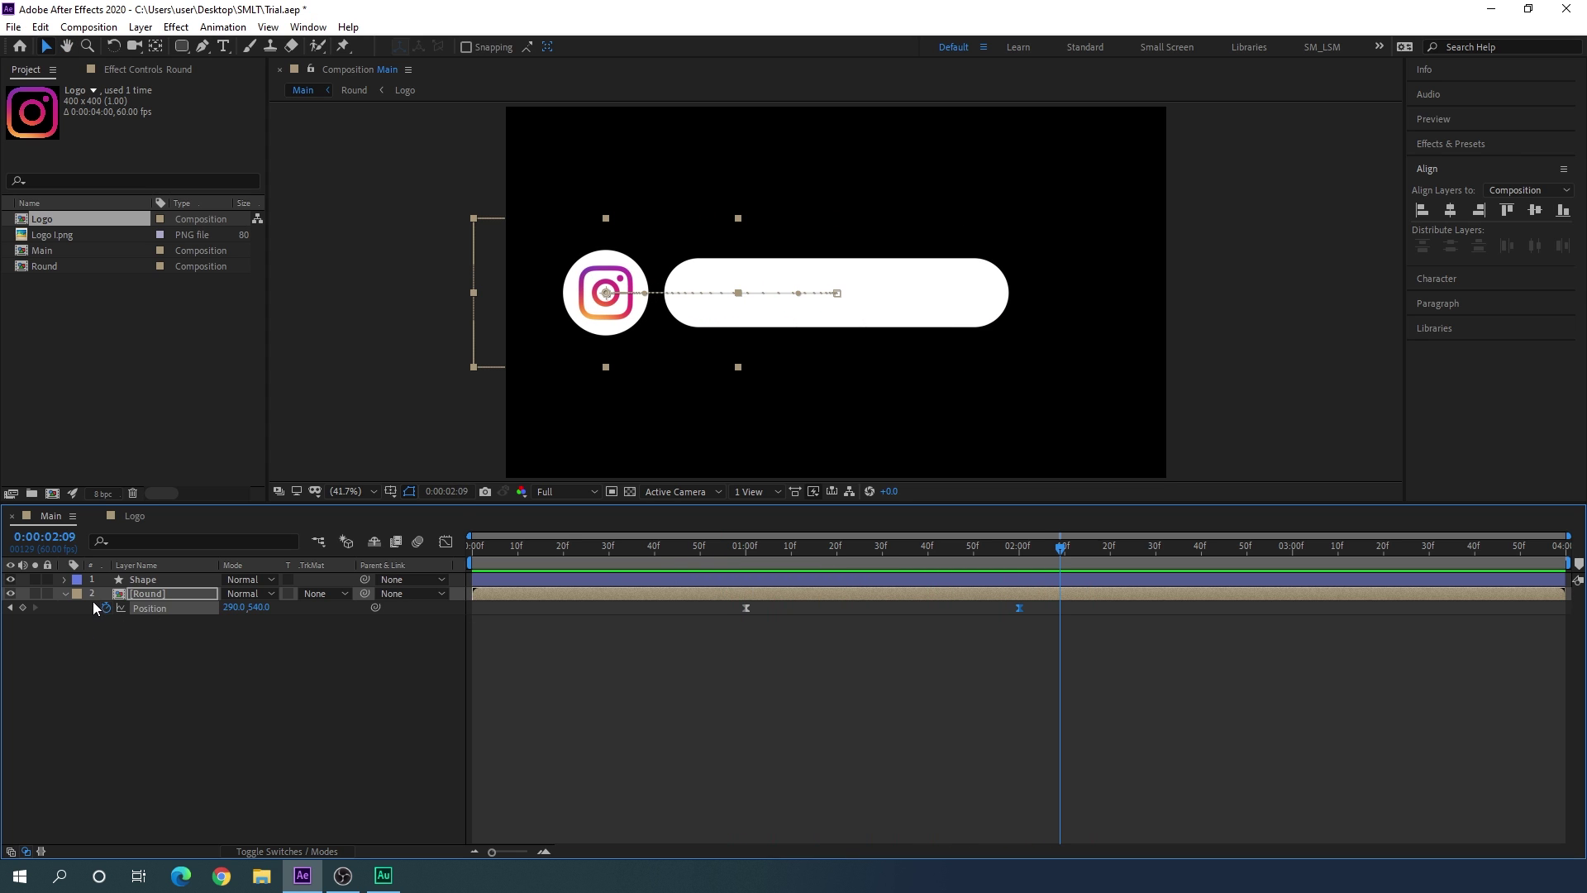
{"action": "key", "text": "u"}
Step: Find the Gradient Ramp effect by searching for "gradi" and apply it to the Shape layer
{"action": "left_click", "coordinate": [177, 579]}
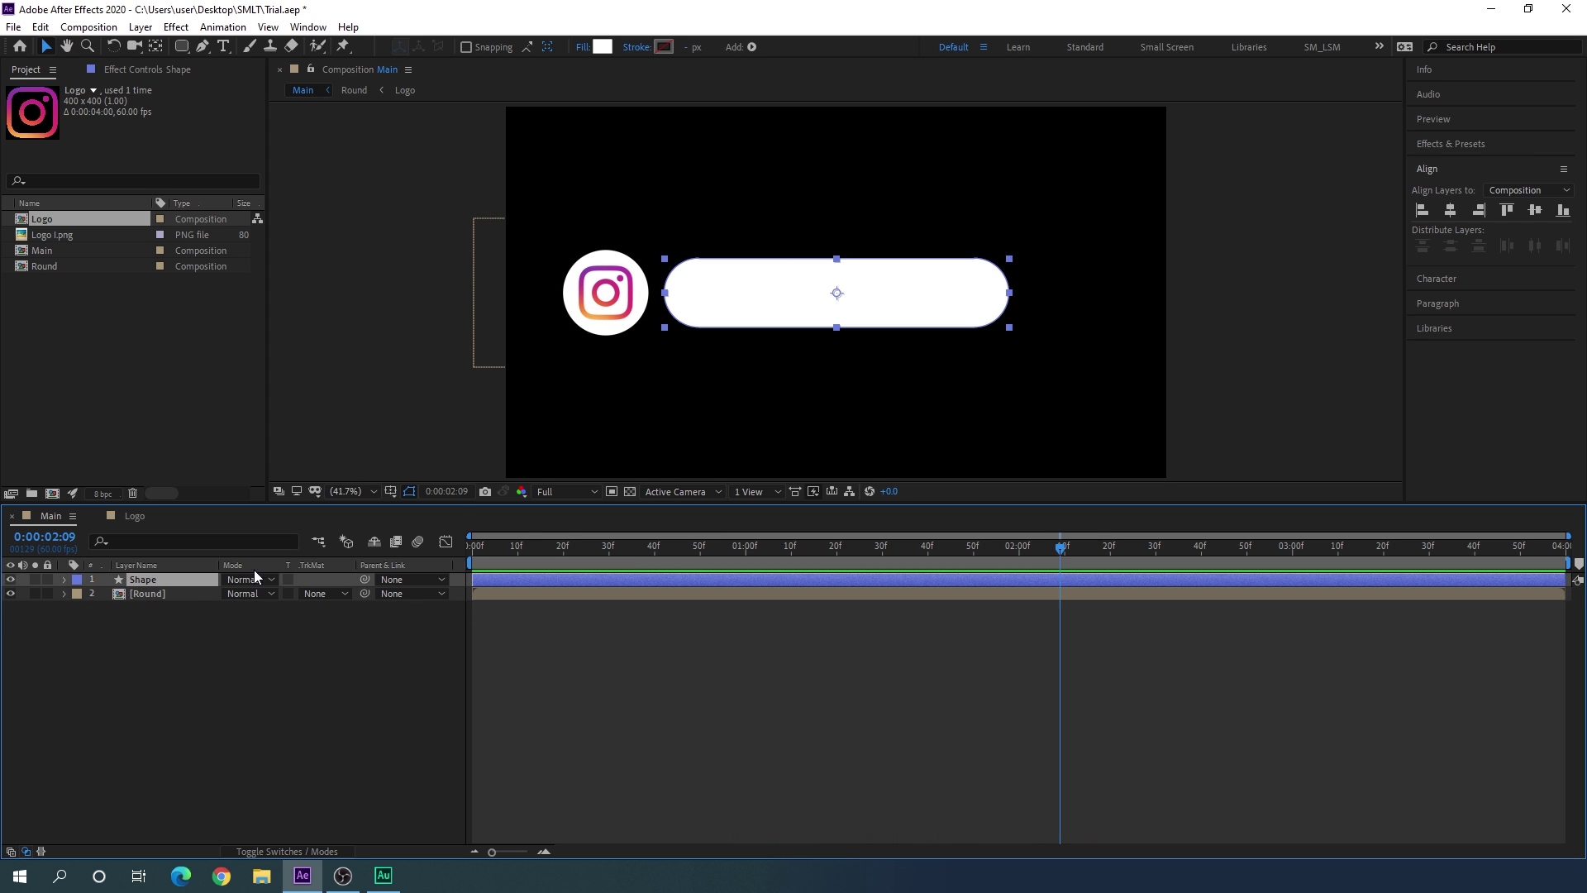
{"action": "left_click", "coordinate": [1471, 145]}
{"action": "left_click", "coordinate": [1462, 166]}
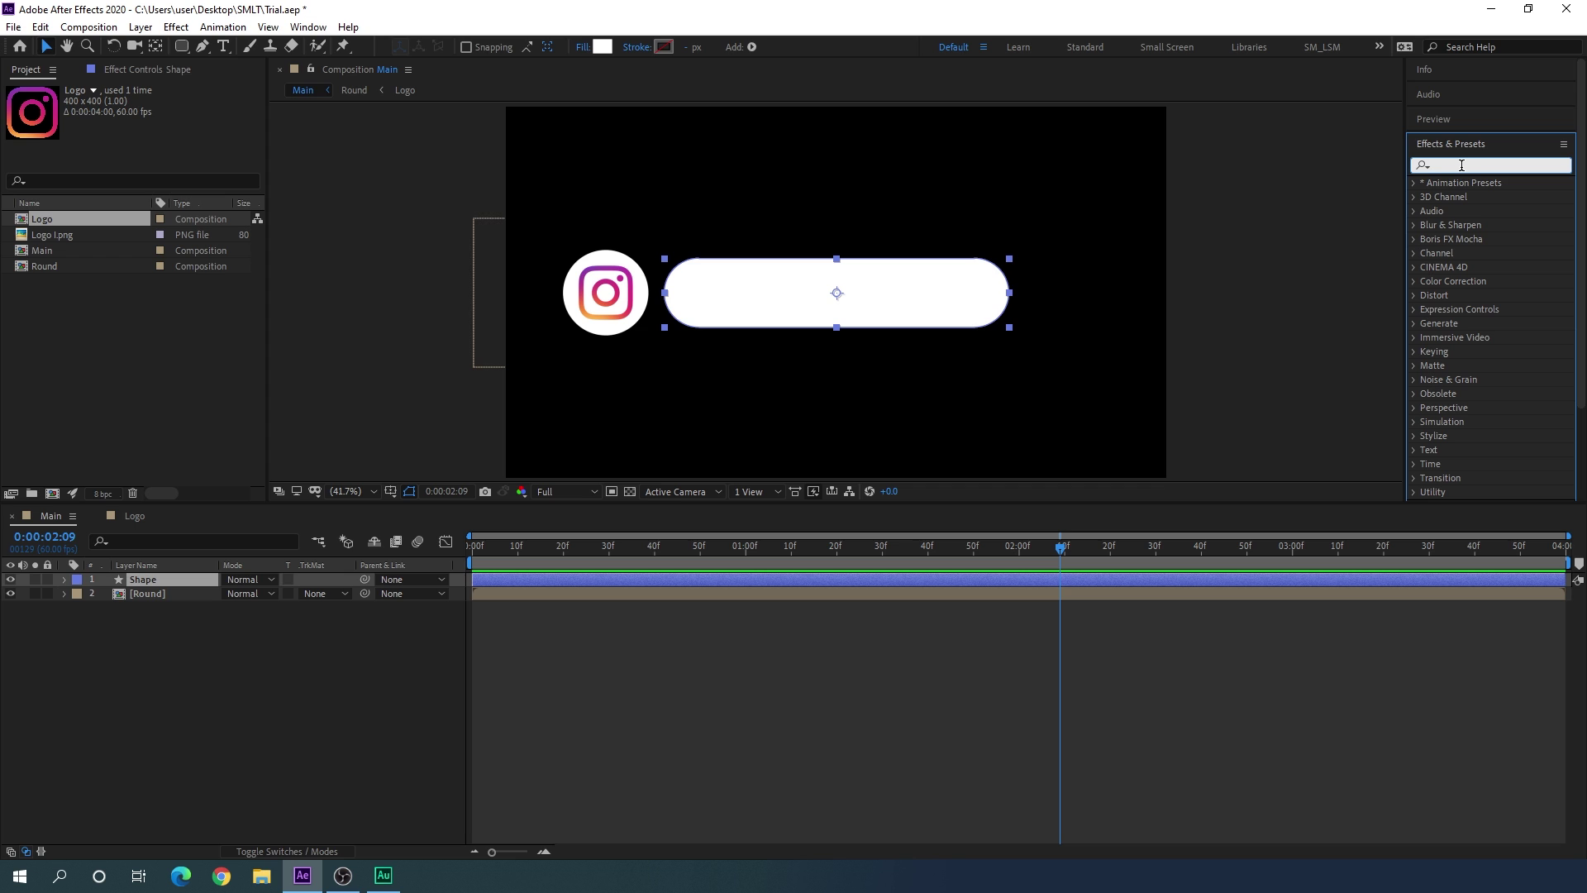
{"action": "type", "text": "gradi"}
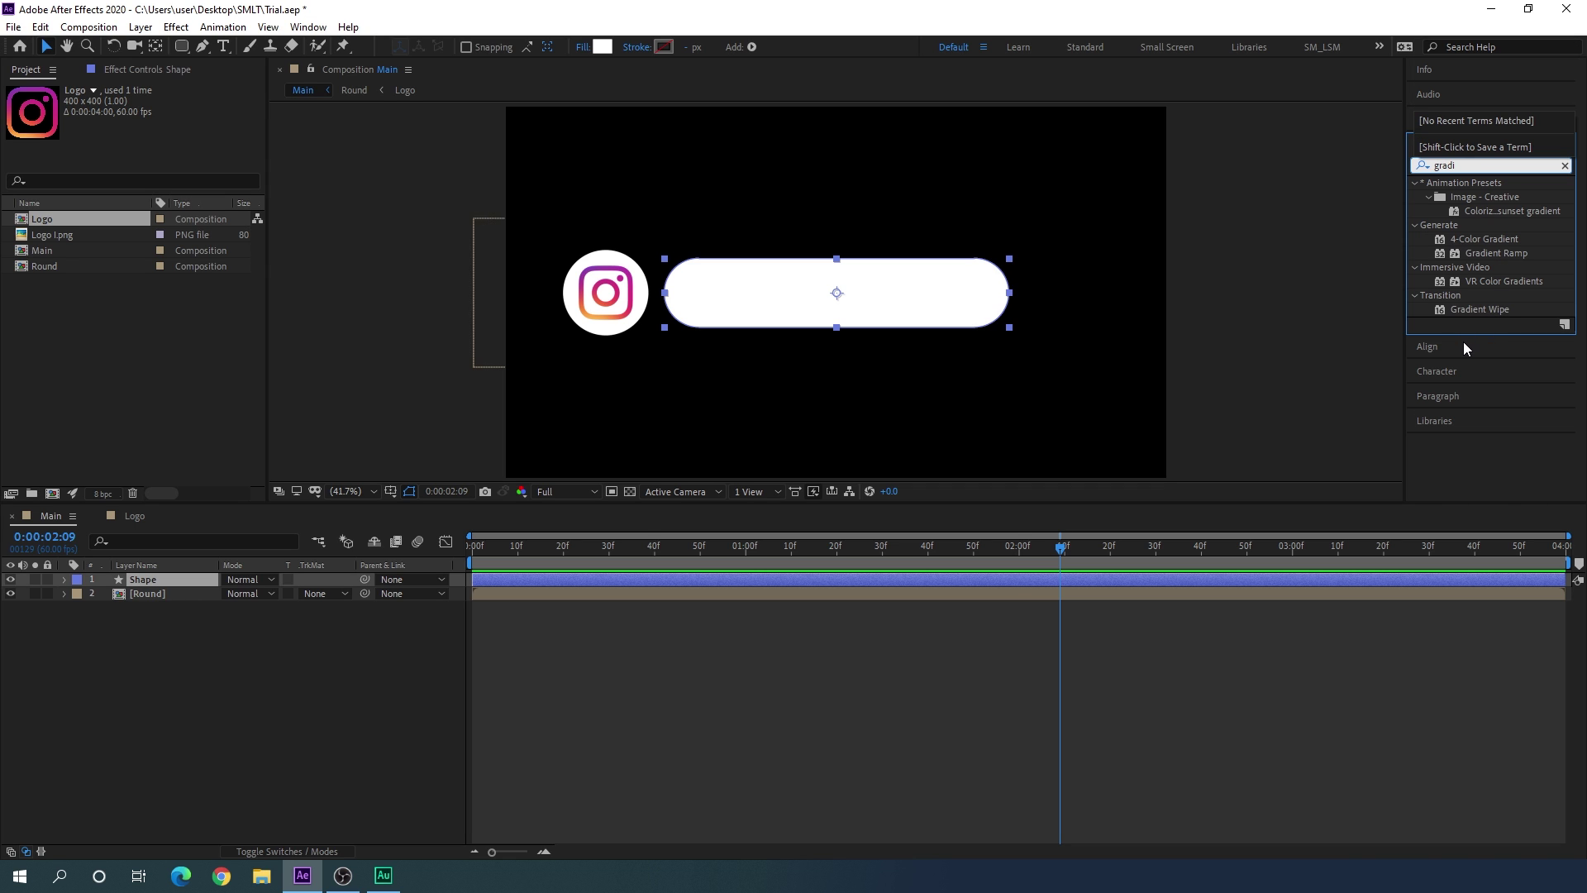
{"action": "left_click", "coordinate": [1493, 256]}
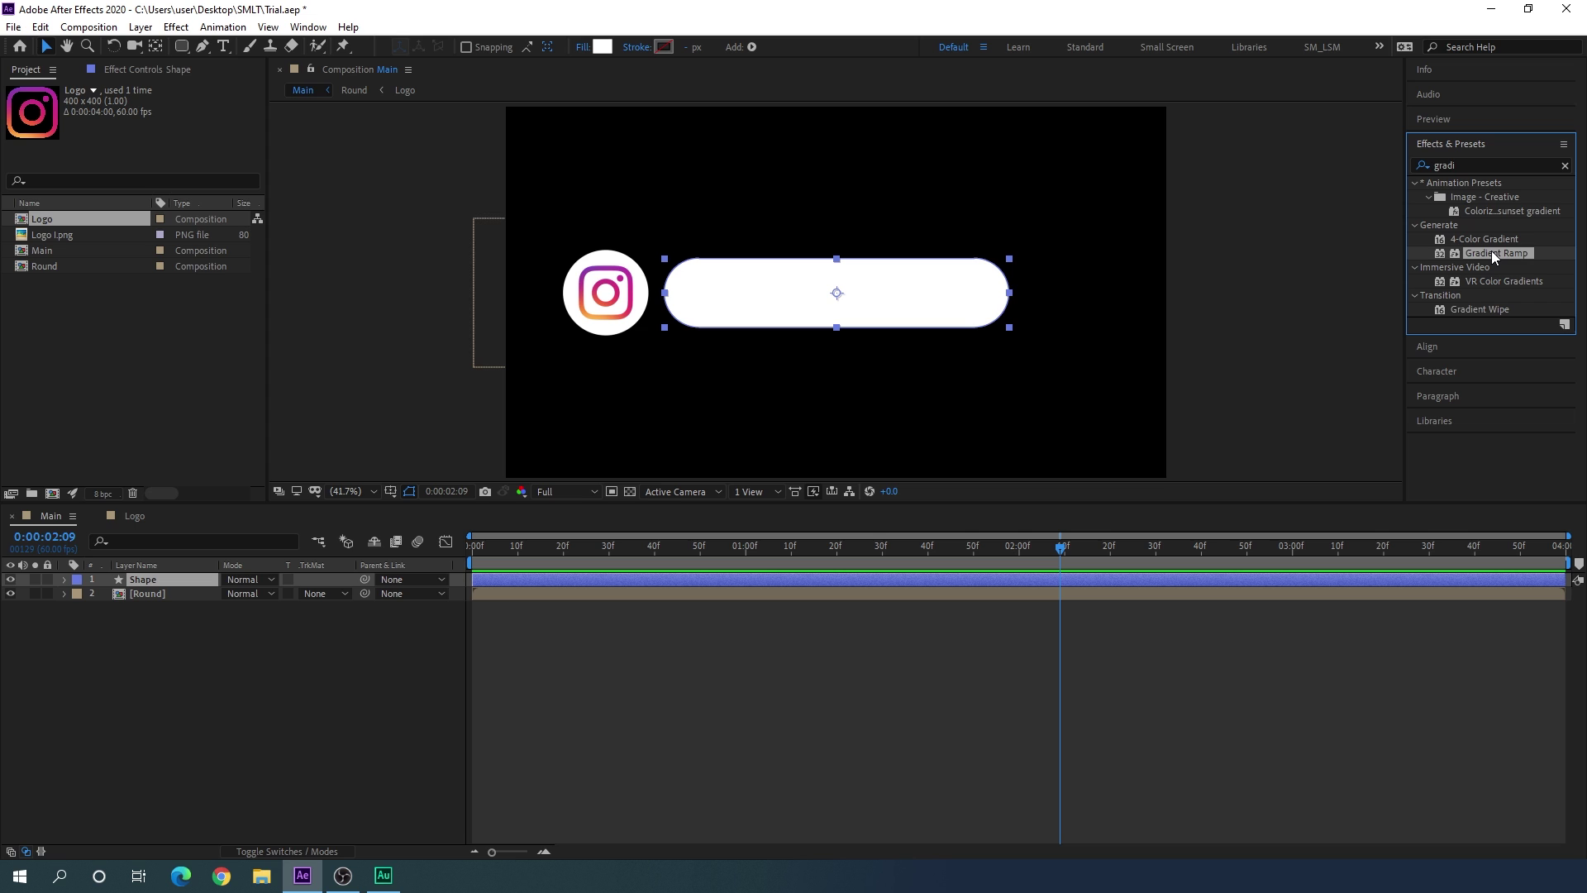
{"action": "left_click_drag", "start_coordinate": [1493, 250], "coordinate": [156, 580]}
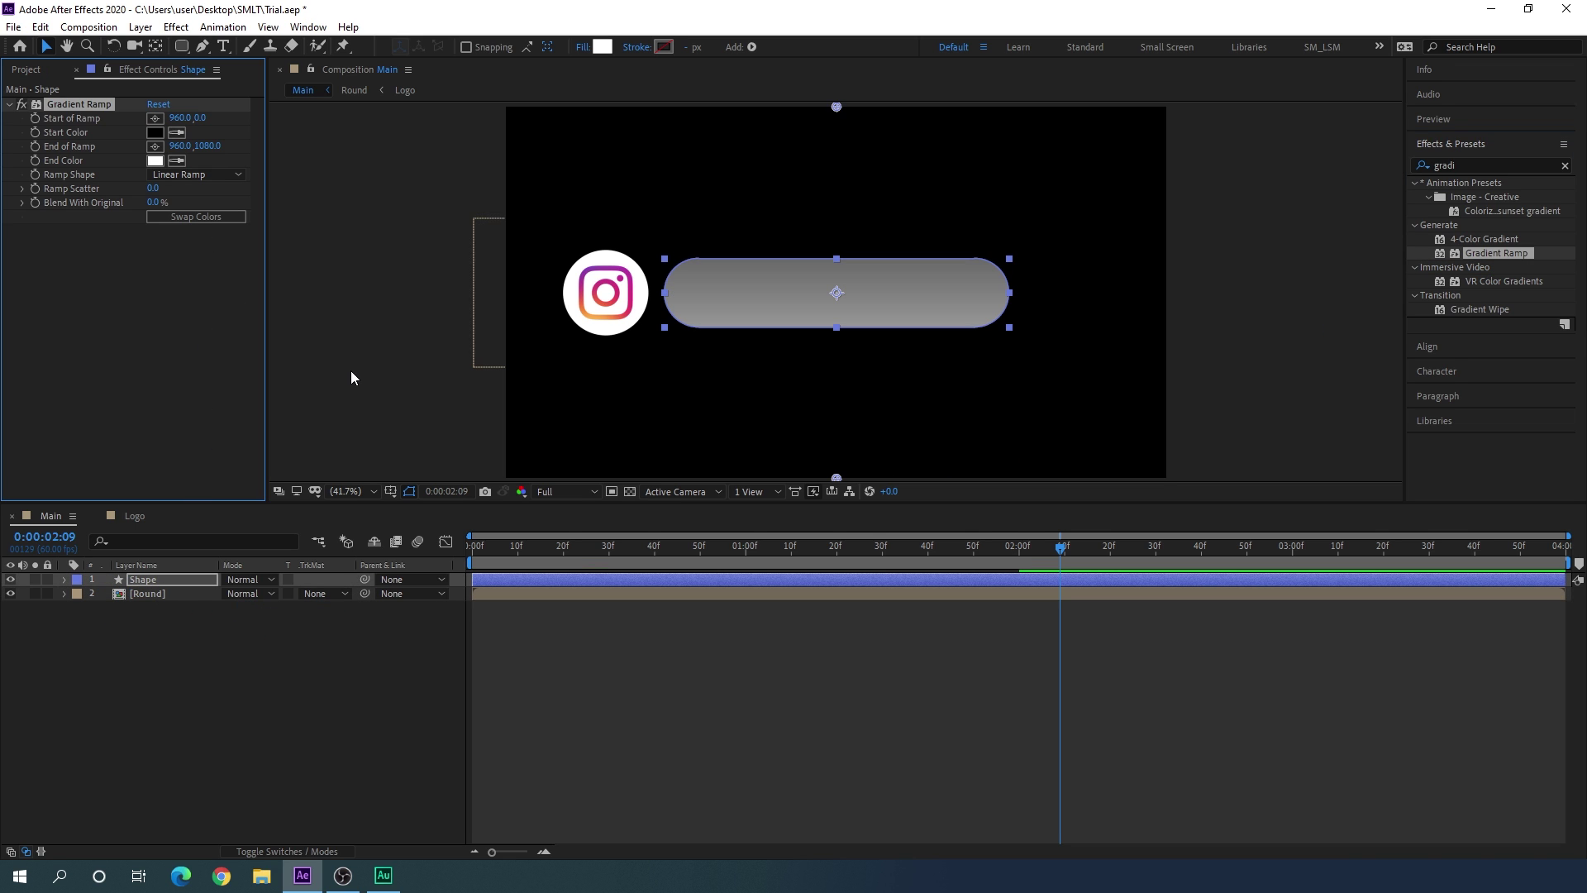
Step: Place the Gradient Ramp's start at about 532, 336 and its end at about 1548, 696, running diagonally across the bar
{"action": "key", "text": "period"}
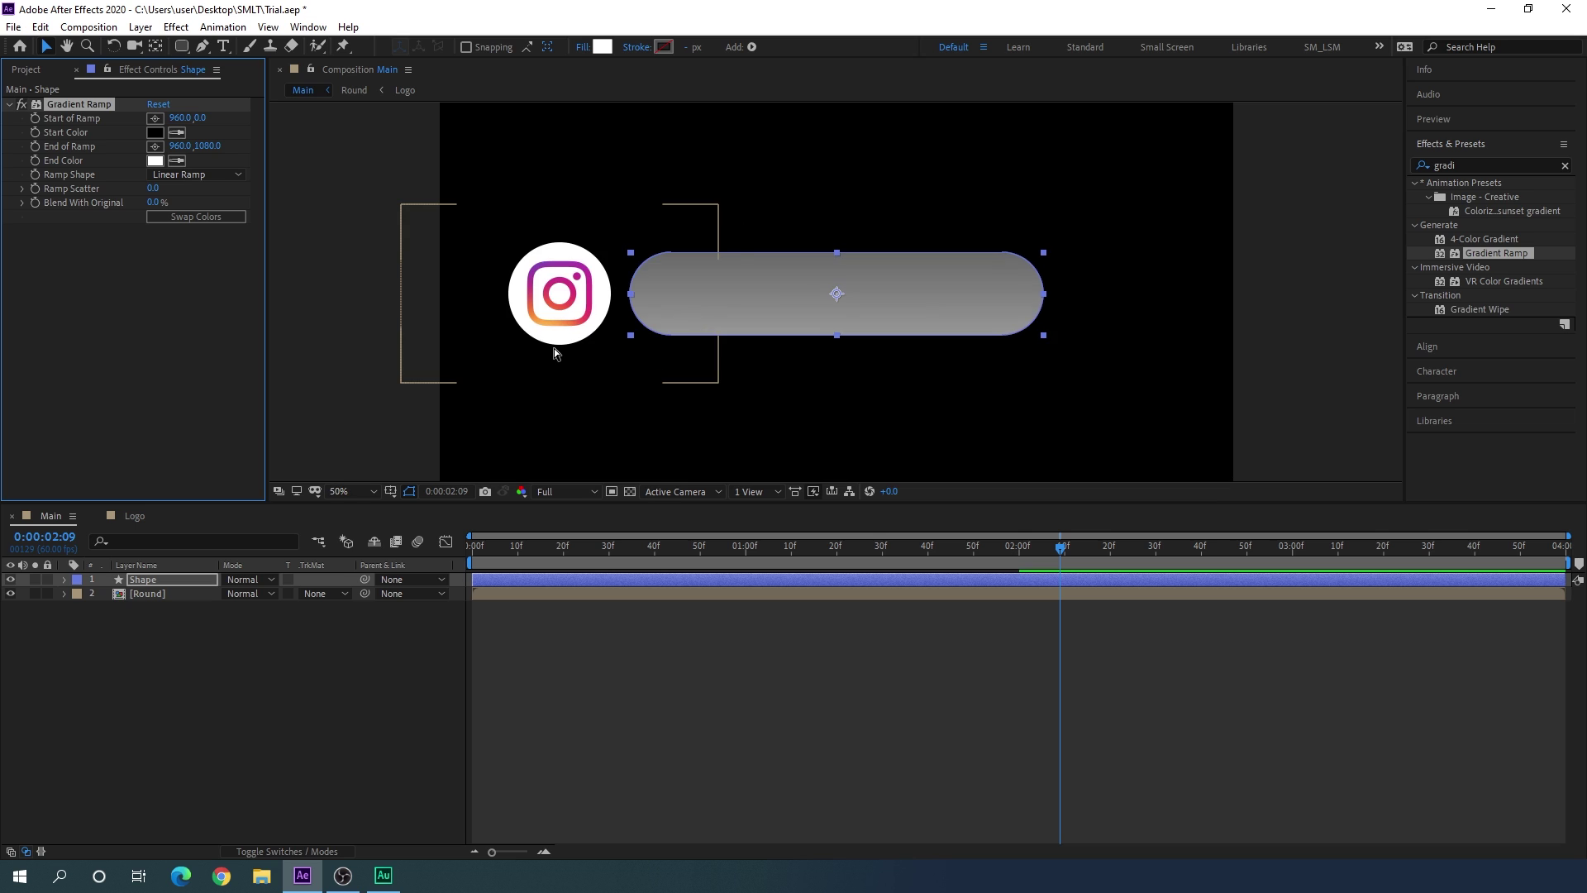
{"action": "key", "text": "comma"}
{"action": "key", "text": "comma"}
{"action": "left_click_drag", "start_coordinate": [836, 182], "coordinate": [748, 250]}
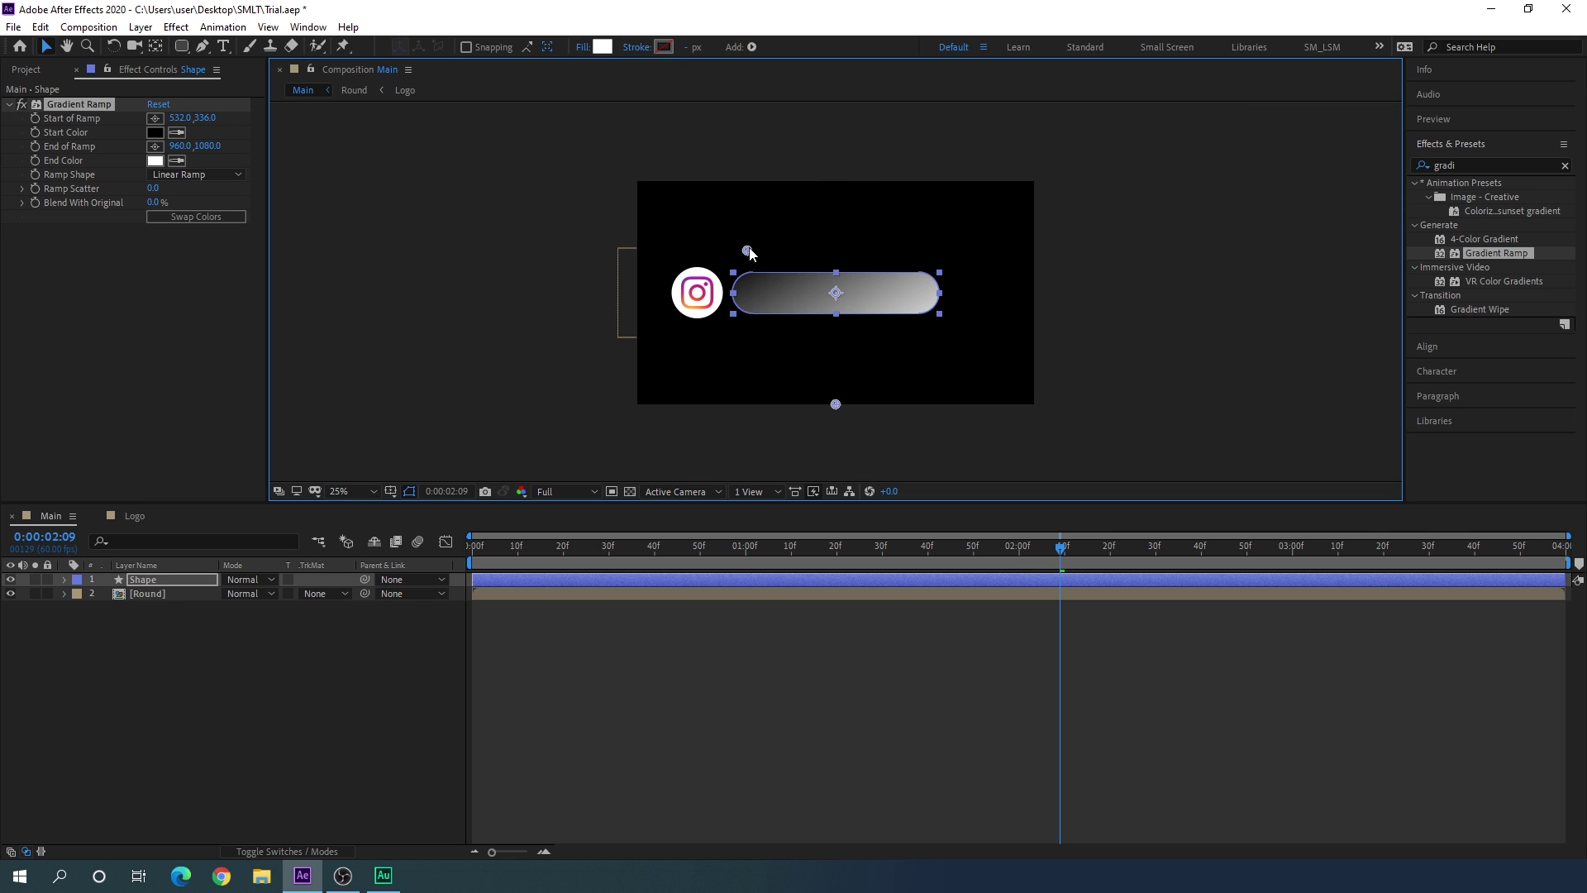
{"action": "left_click_drag", "start_coordinate": [836, 405], "coordinate": [959, 328]}
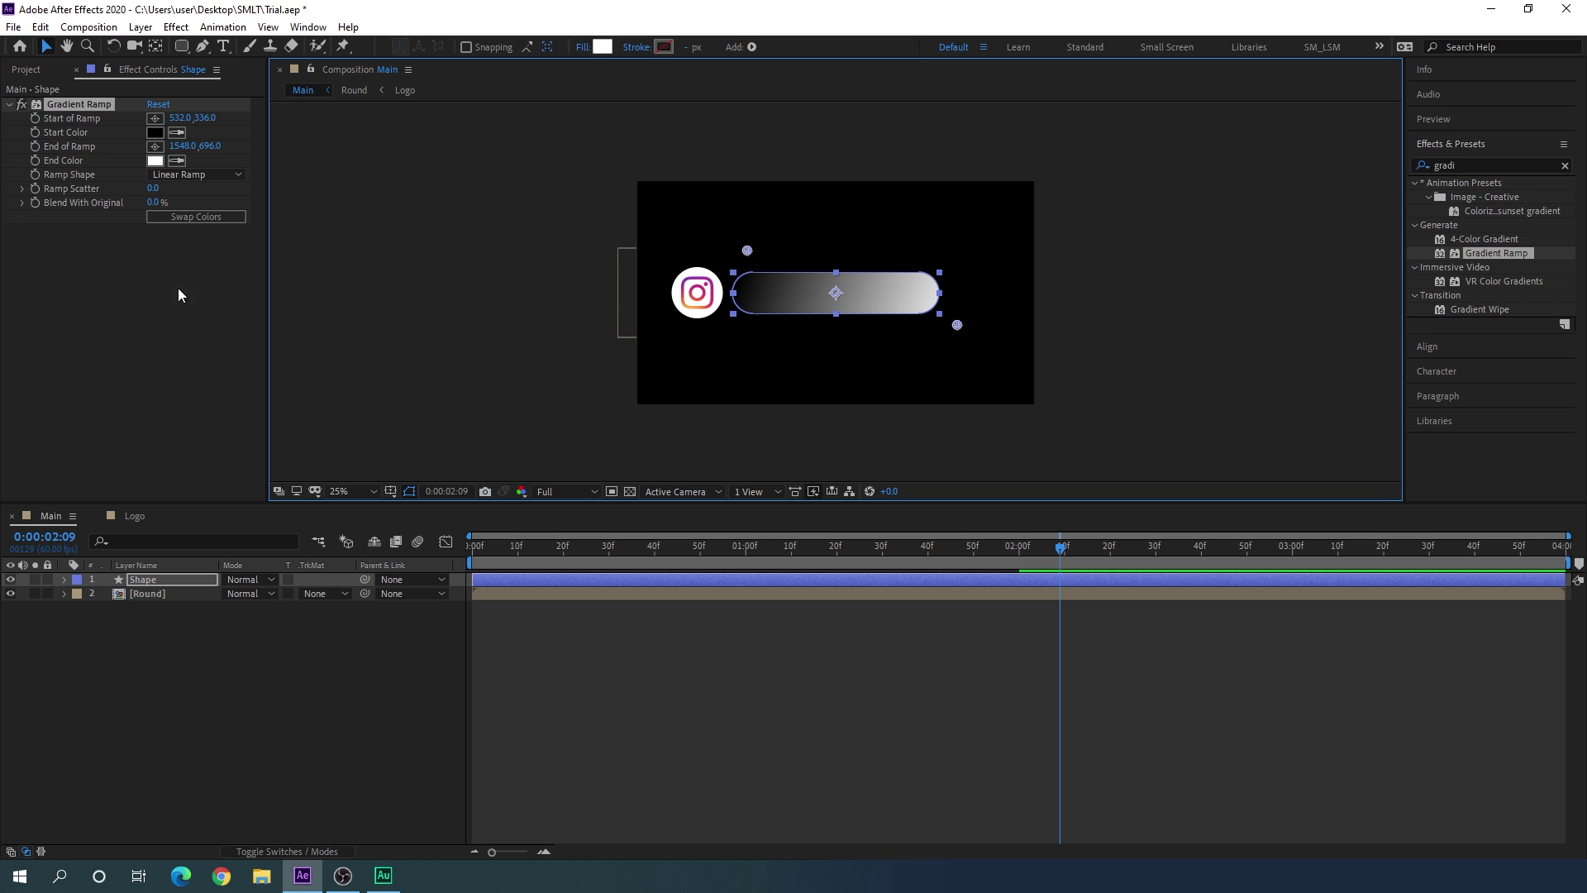
Step: Enlarge the composition view to 100% and frame the Instagram logo together with the start of the bar
{"action": "key", "text": "period"}
{"action": "key", "text": "period"}
{"action": "key", "text": "period"}
{"action": "key", "text": "period"}
{"action": "left_click_drag", "start_coordinate": [353, 295], "coordinate": [525, 275]}
{"action": "key", "text": "v"}
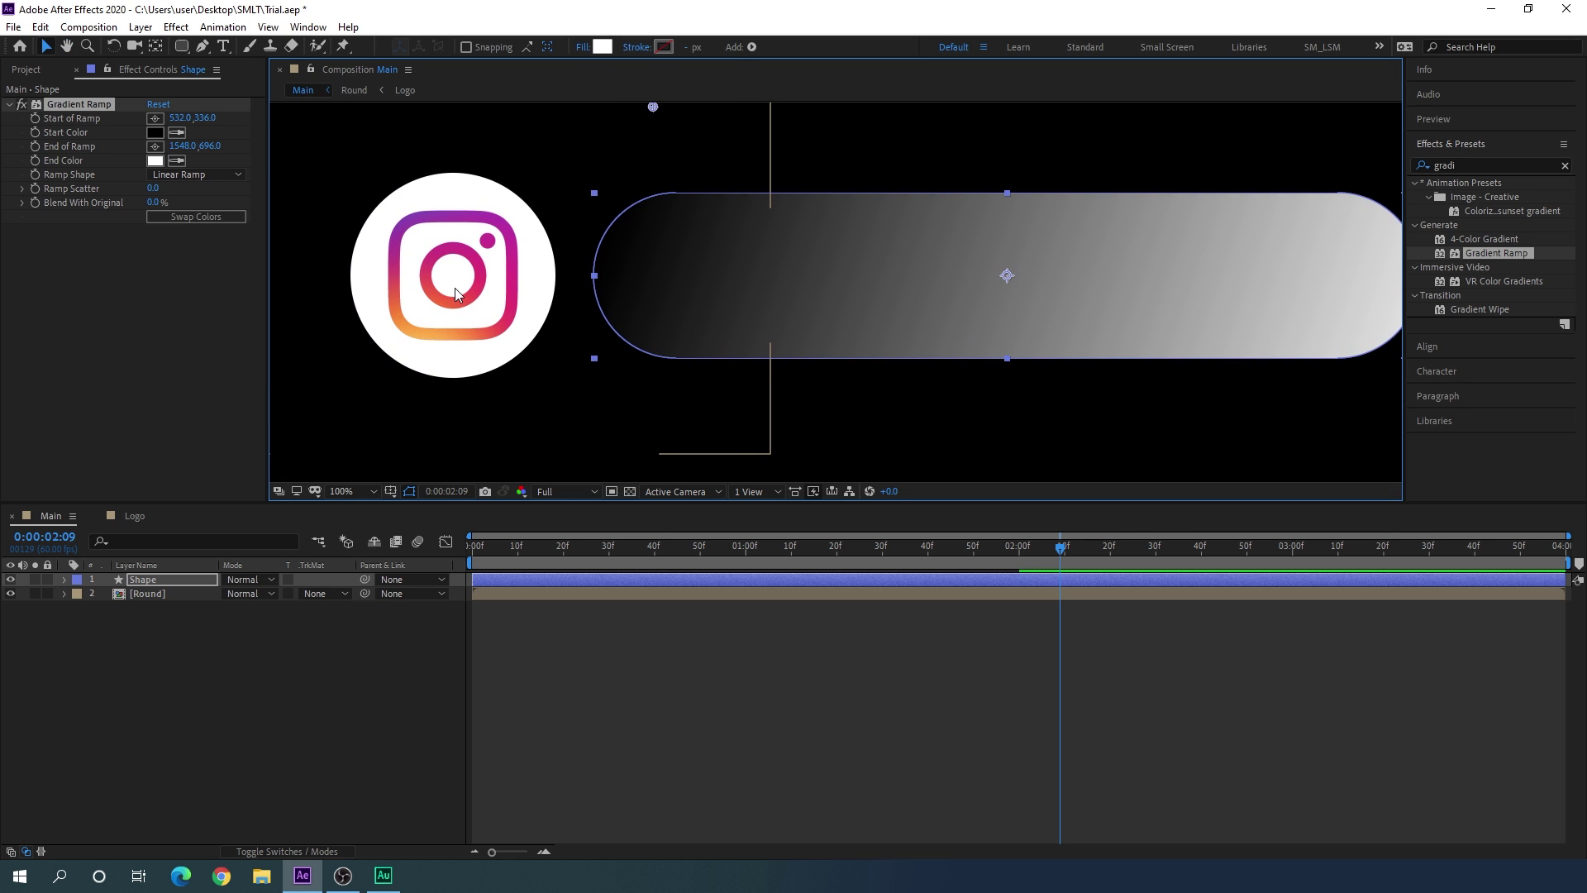
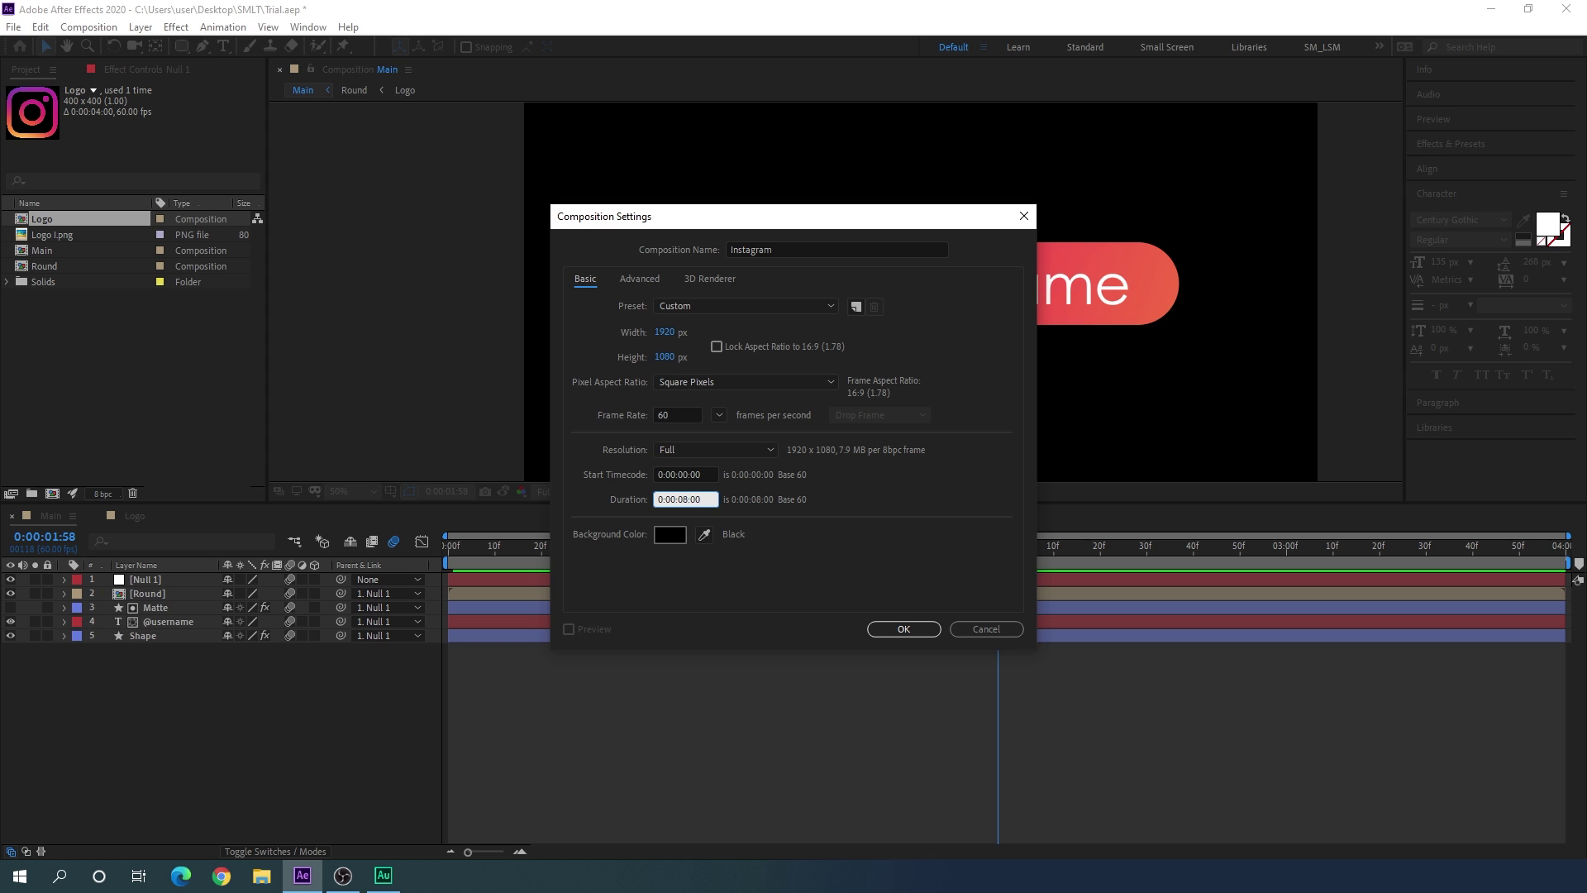
Step: Create the Instagram composition at 1920 × 1080, 60 fps and 8 seconds long, and place the Main composition in it
{"action": "left_click", "coordinate": [904, 629]}
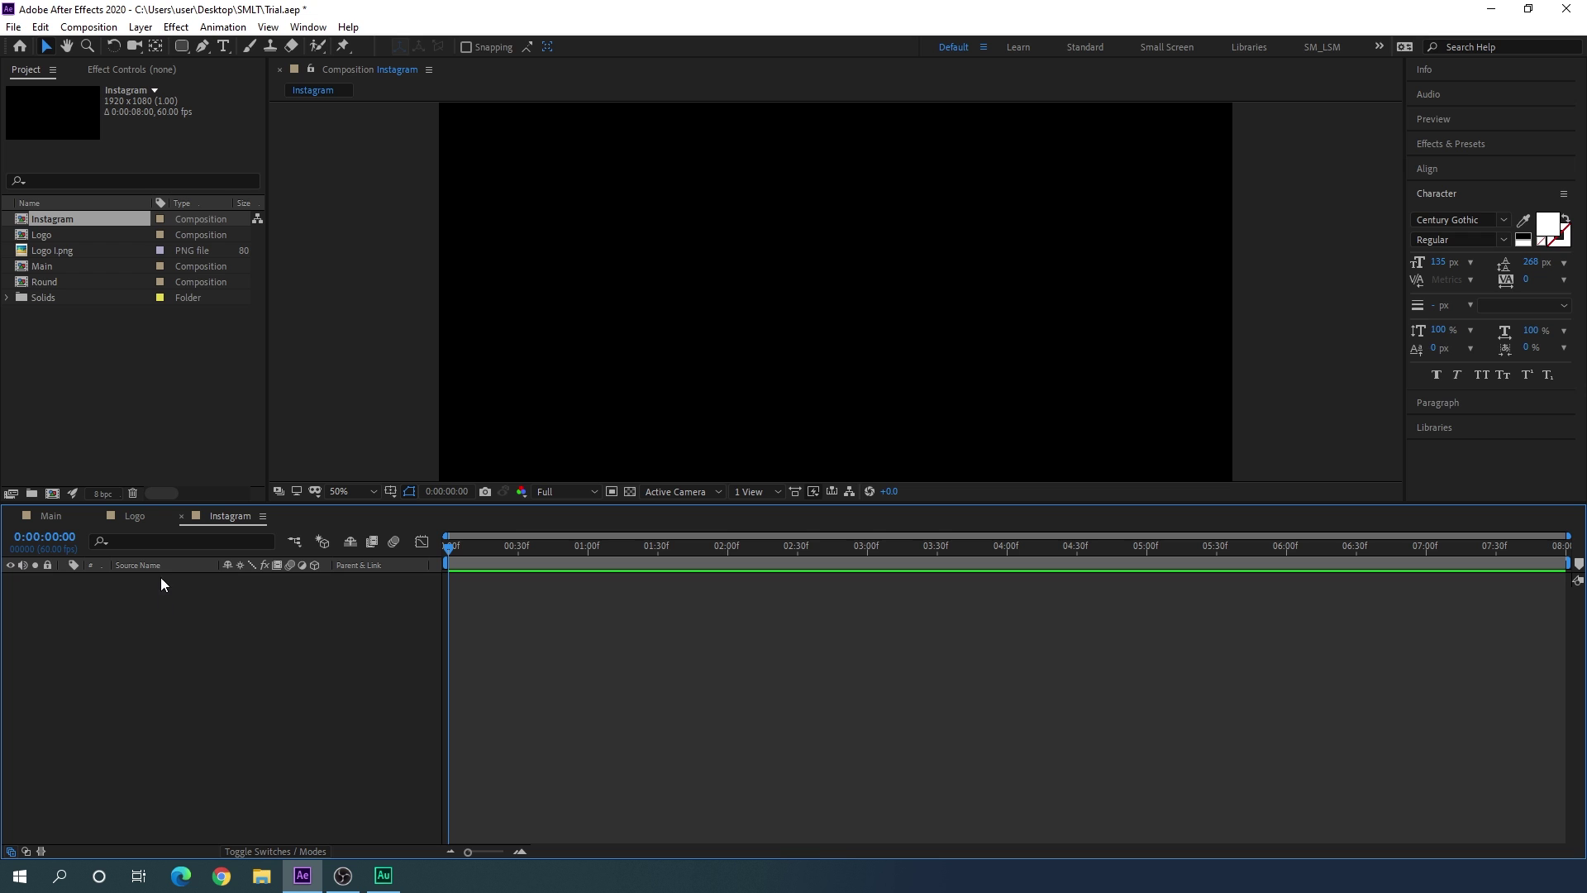
{"action": "left_click_drag", "start_coordinate": [61, 265], "coordinate": [122, 604]}
{"action": "left_click_drag", "start_coordinate": [523, 550], "coordinate": [720, 552]}
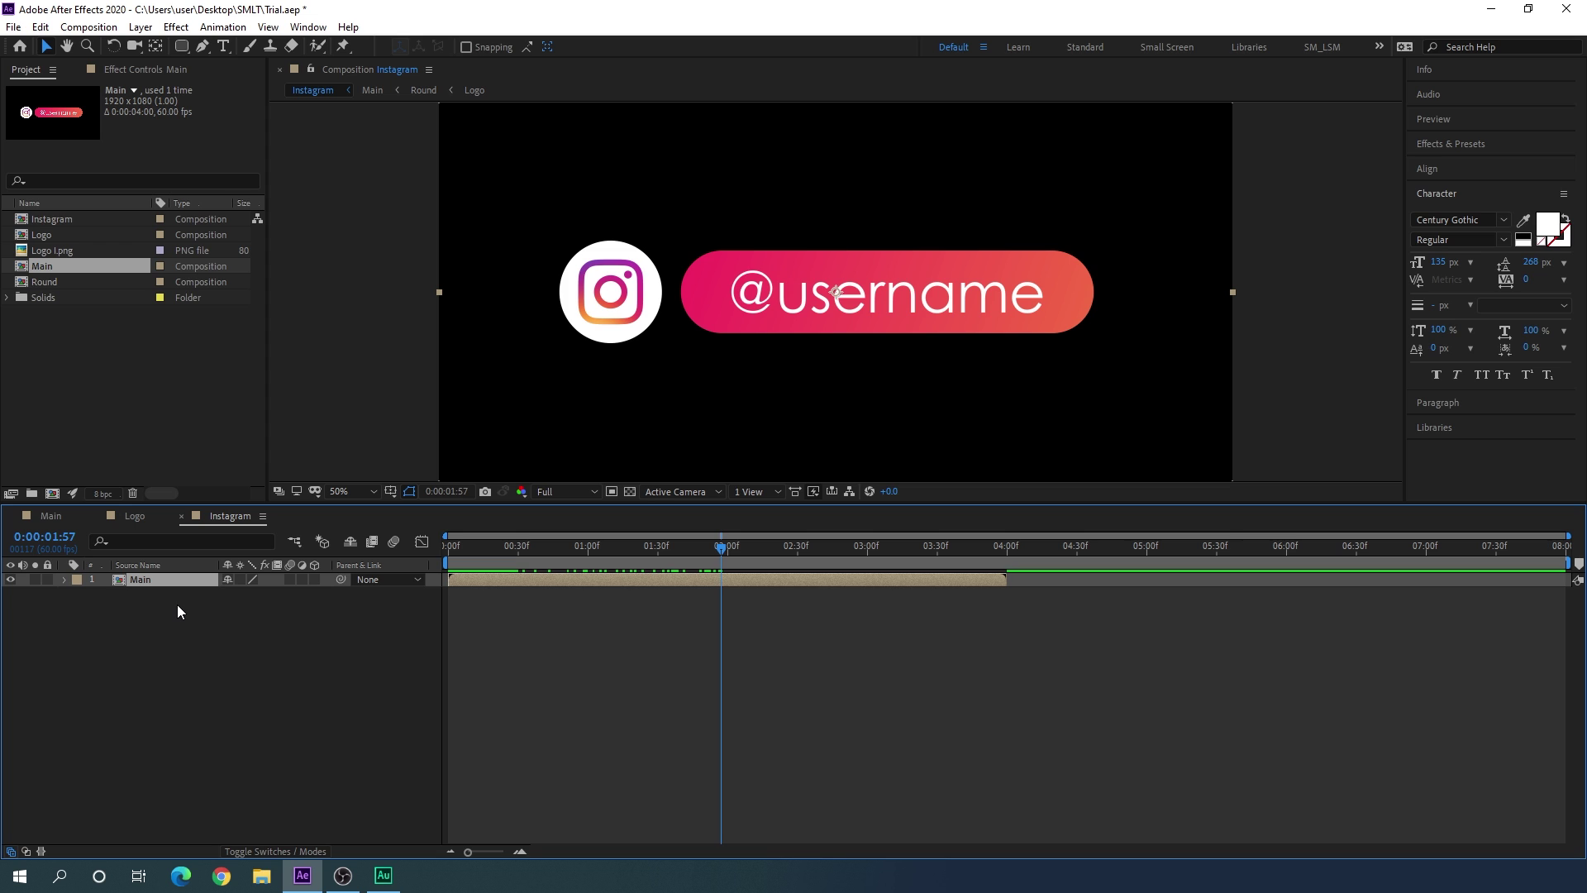
Step: Duplicate the Main layer, time-reverse the copy and shift it to start at 0:00:04:00, where the original ends
{"action": "key", "text": "ctrl+d"}
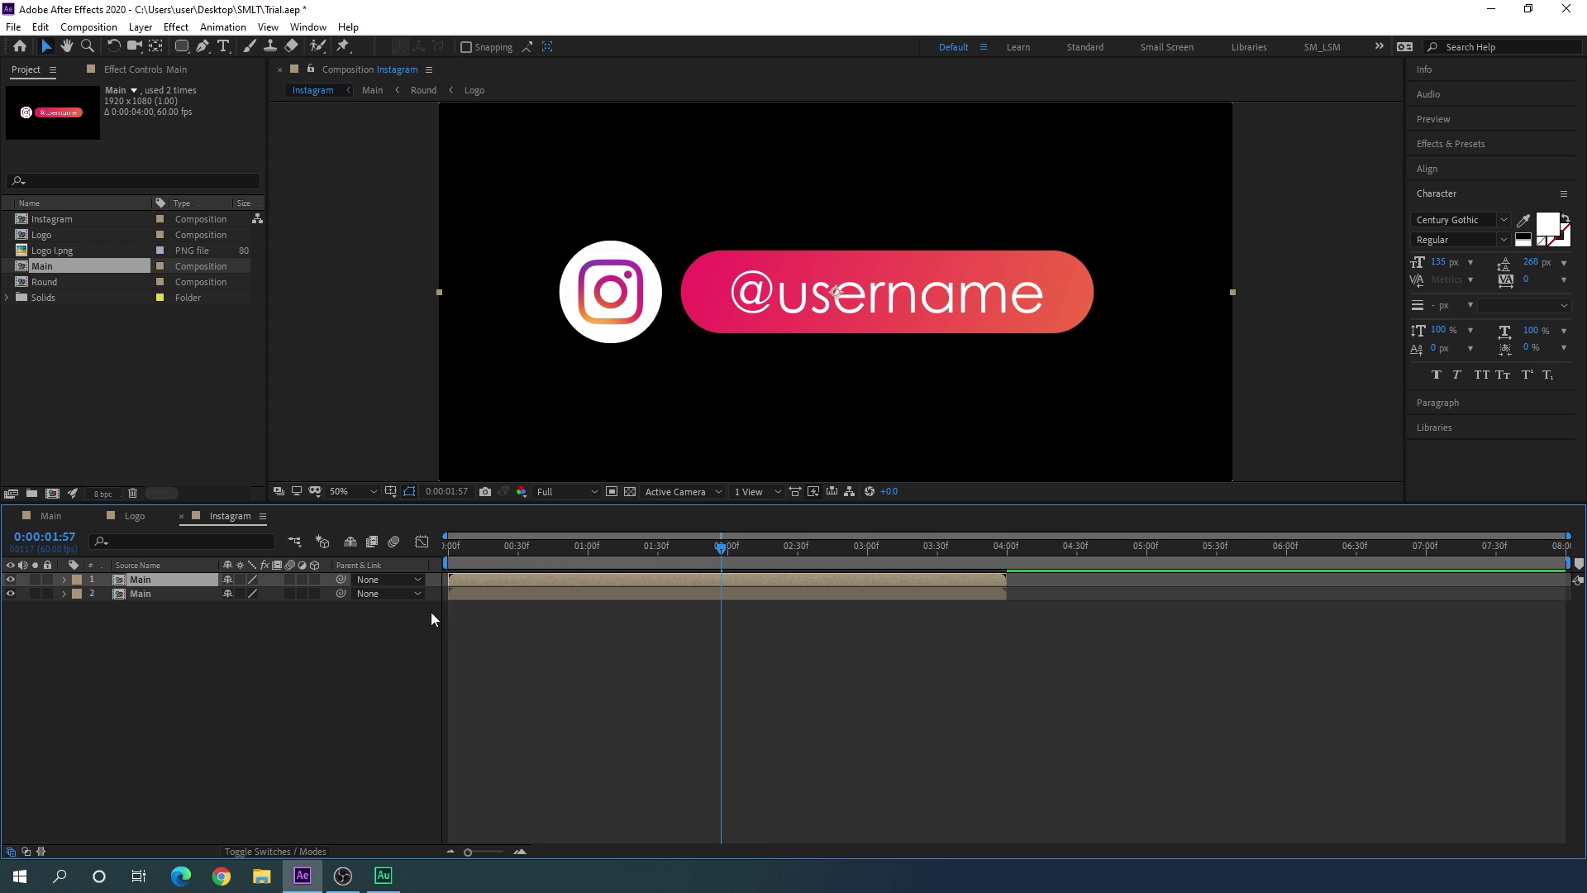
{"action": "right_click", "coordinate": [577, 580]}
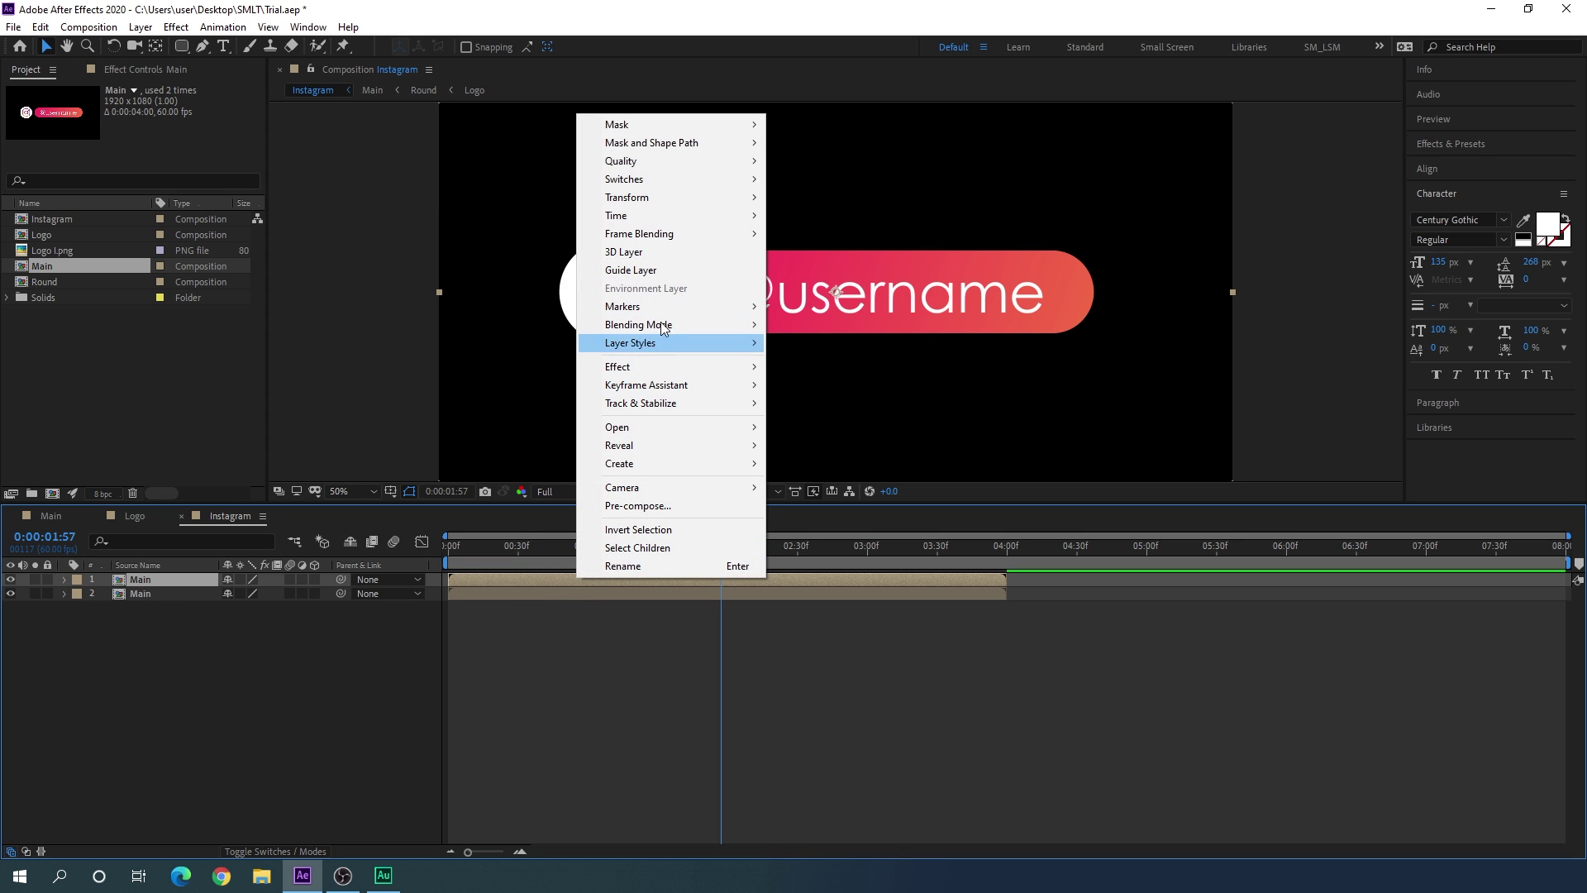
{"action": "mouse_move", "coordinate": [633, 216]}
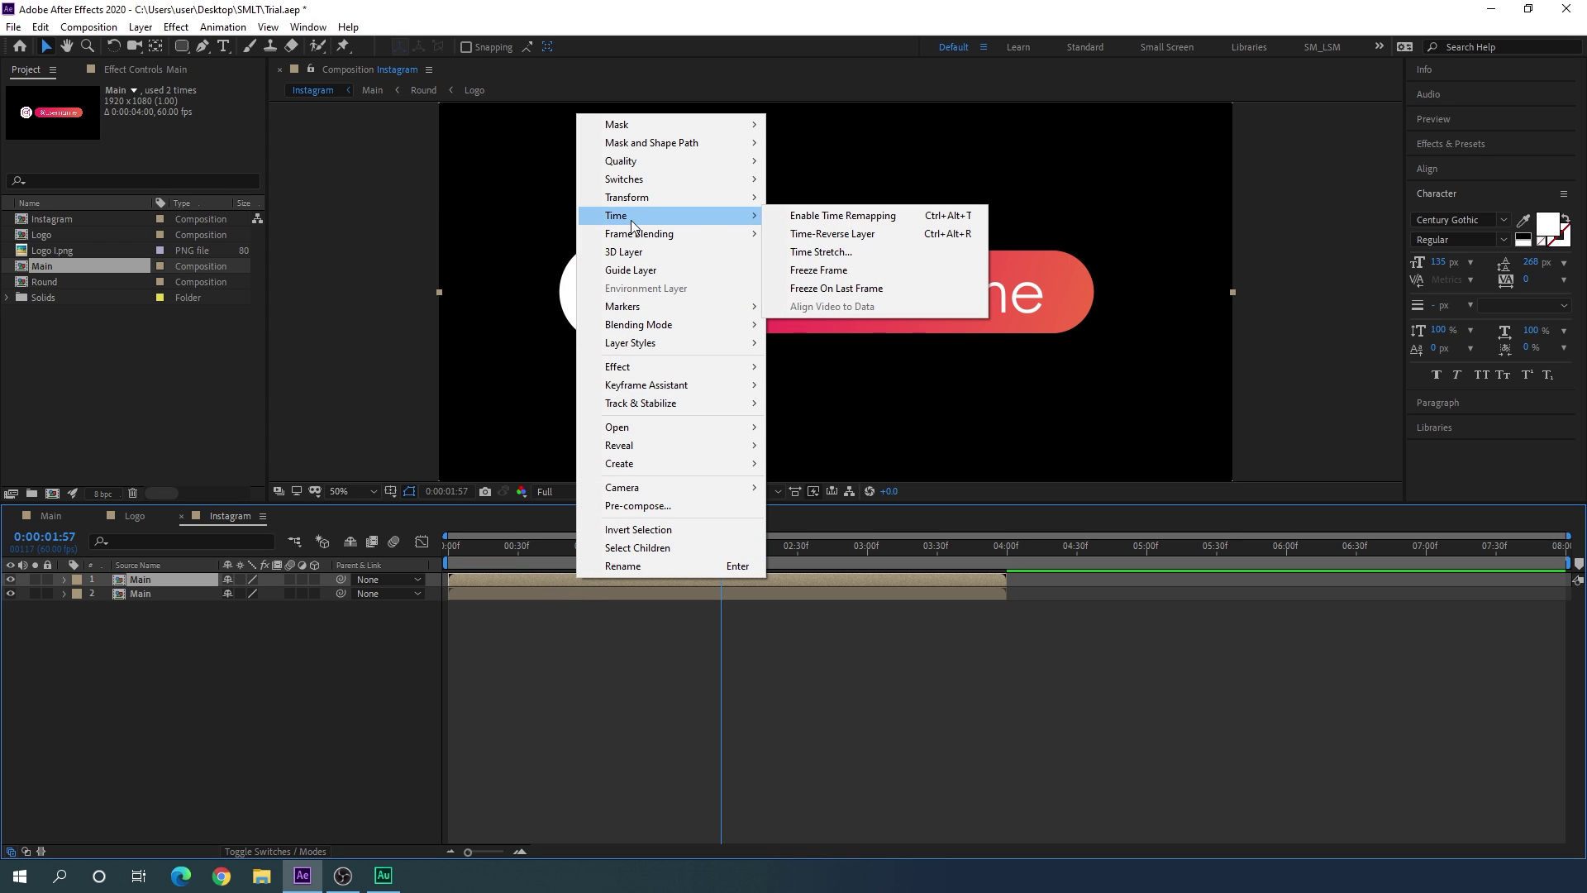
{"action": "left_click", "coordinate": [833, 239]}
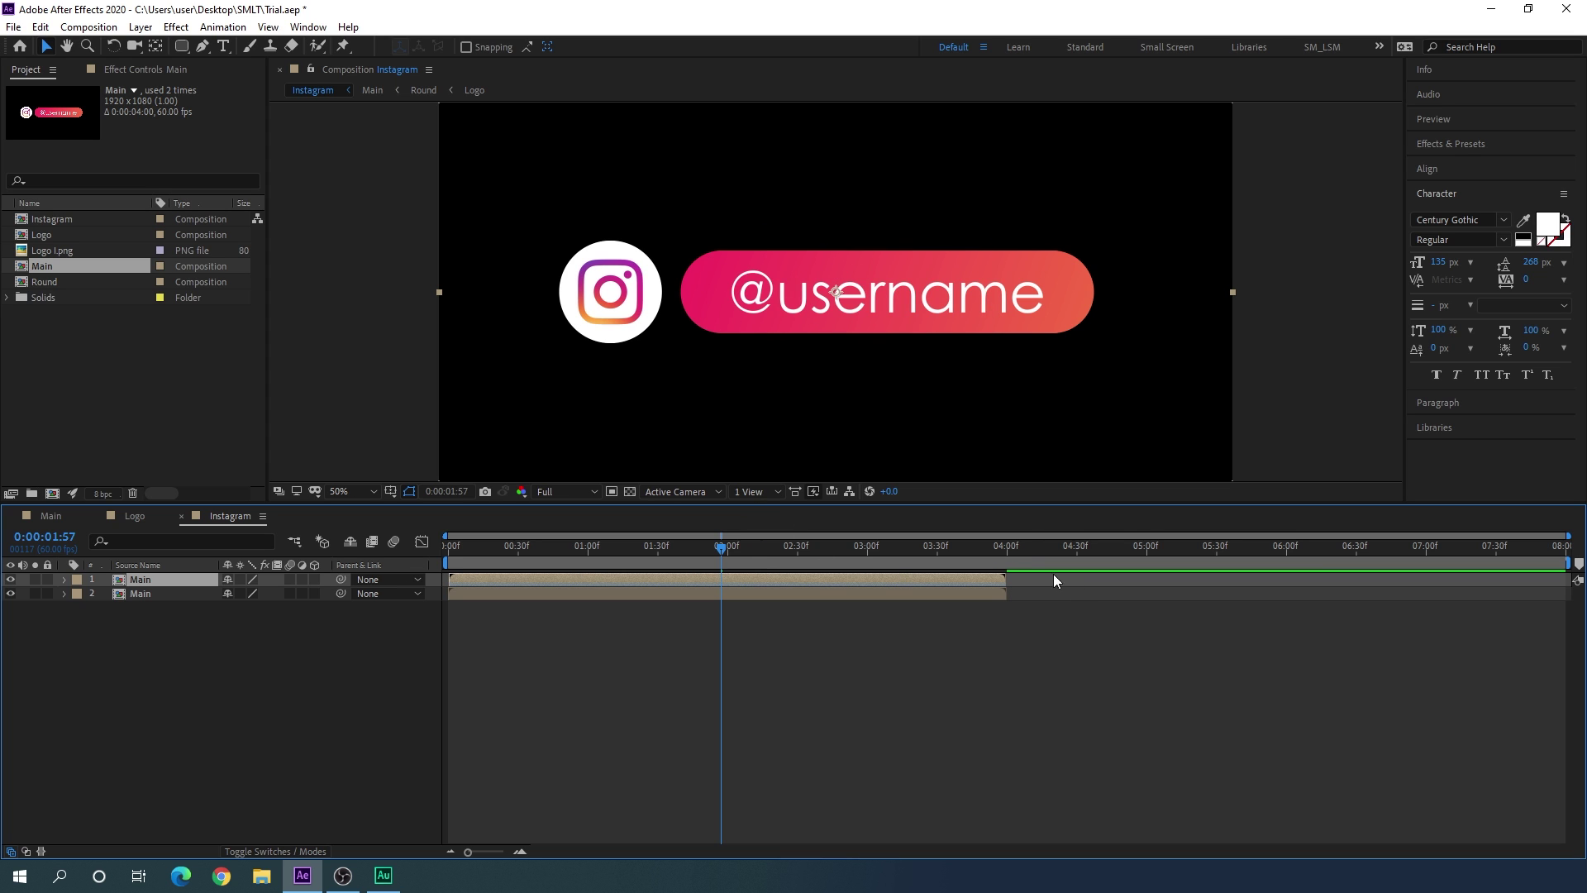
{"action": "left_click", "coordinate": [1006, 552]}
{"action": "left_click_drag", "start_coordinate": [890, 579], "coordinate": [1093, 579]}
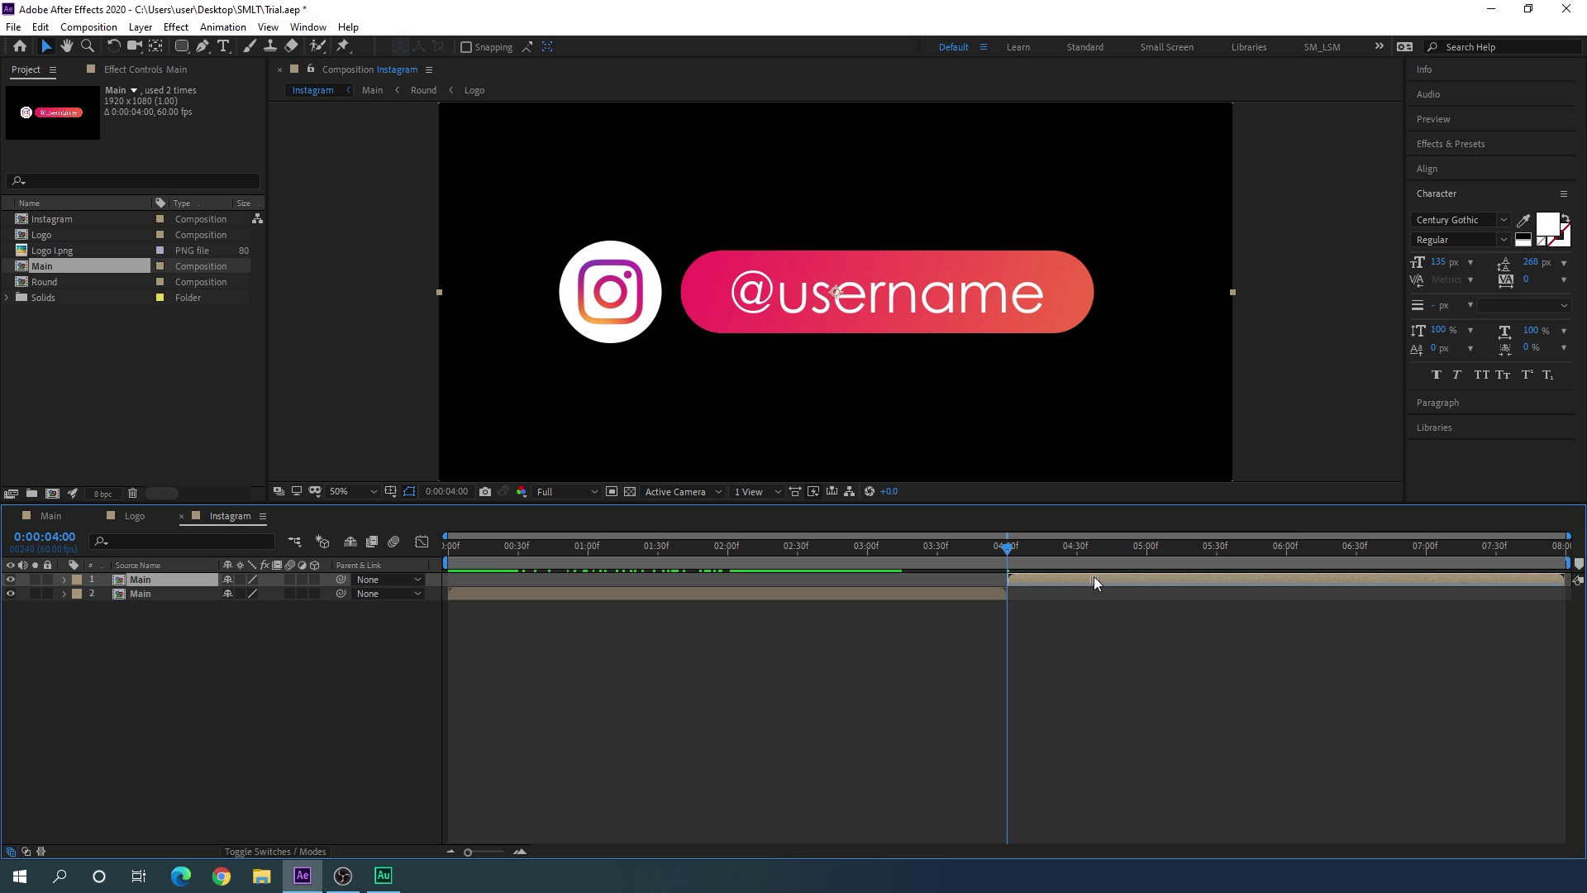
{"action": "left_click_drag", "start_coordinate": [998, 552], "coordinate": [1187, 569]}
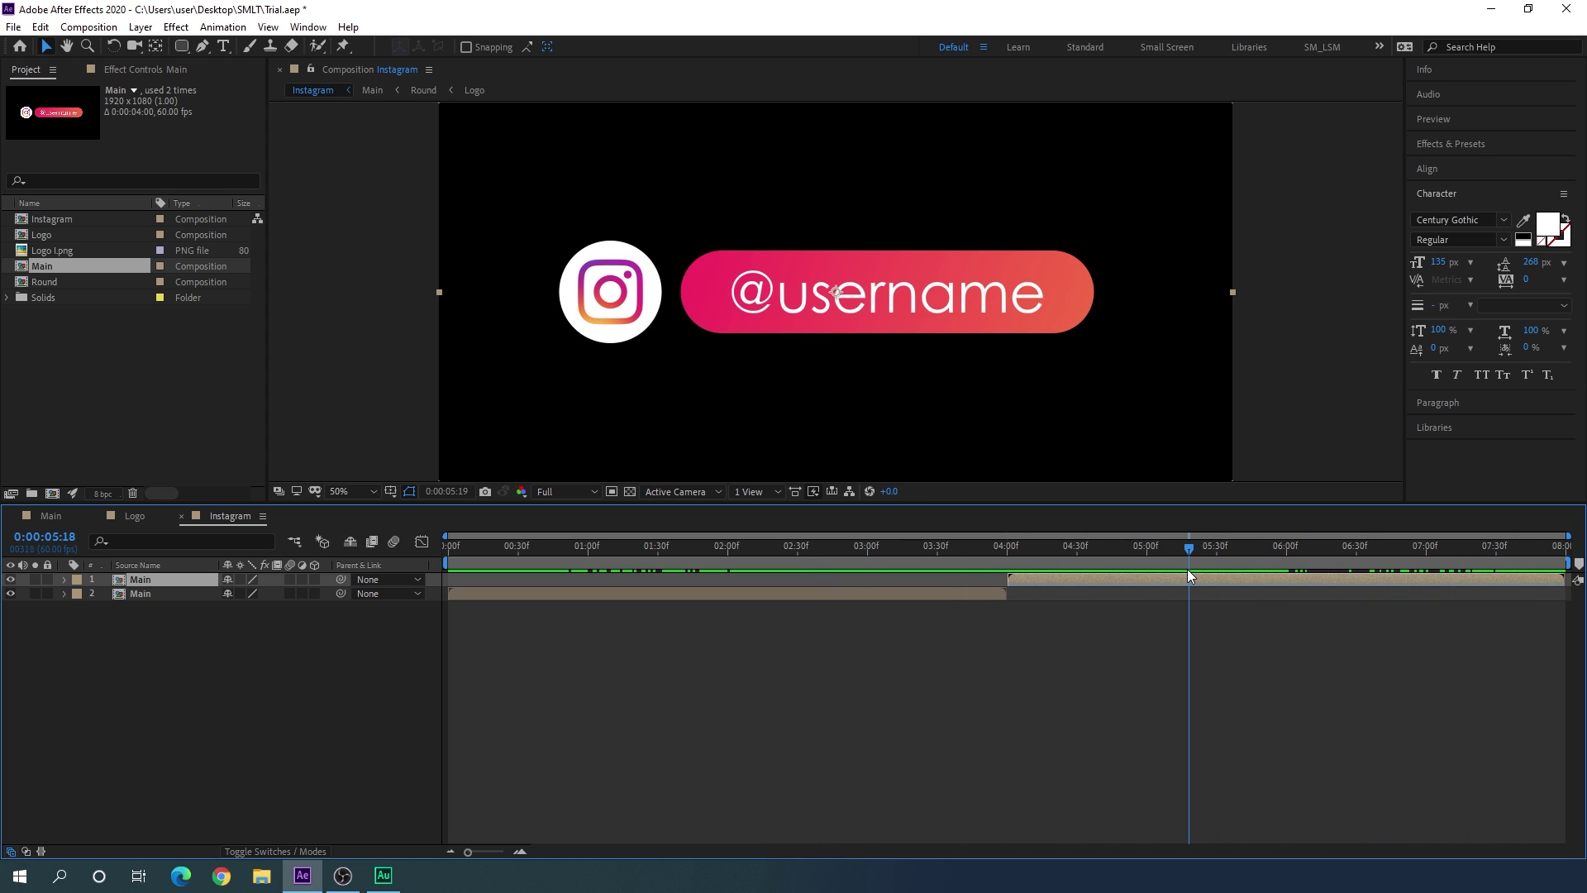
Step: Add a null object to the Instagram composition and parent both Main layers to it
{"action": "left_click", "coordinate": [127, 673]}
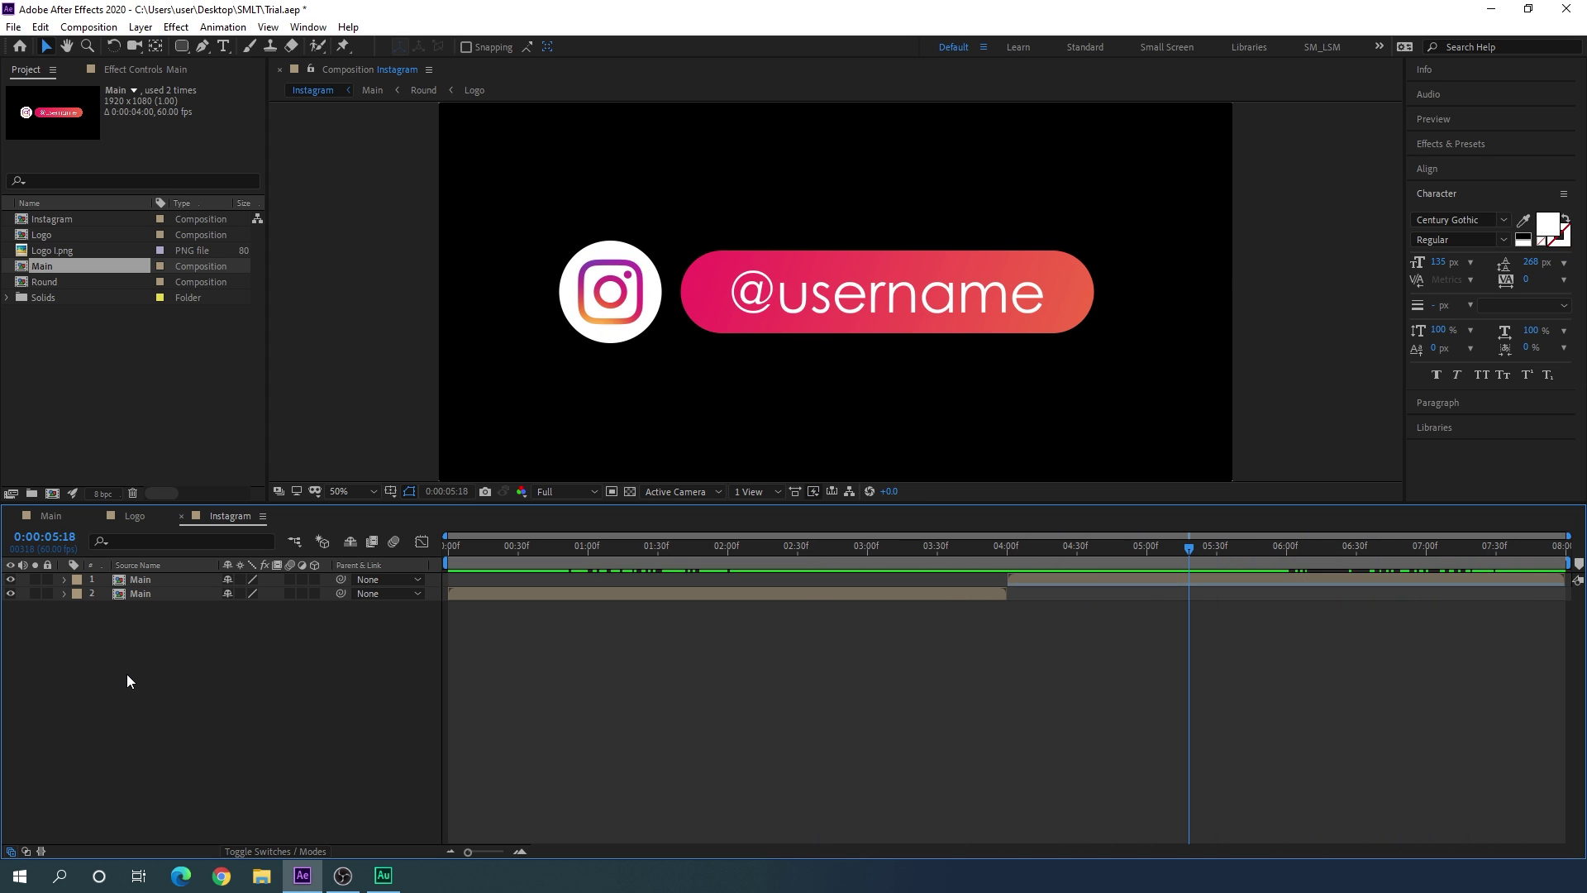
{"action": "left_click", "coordinate": [141, 27]}
{"action": "mouse_move", "coordinate": [187, 48]}
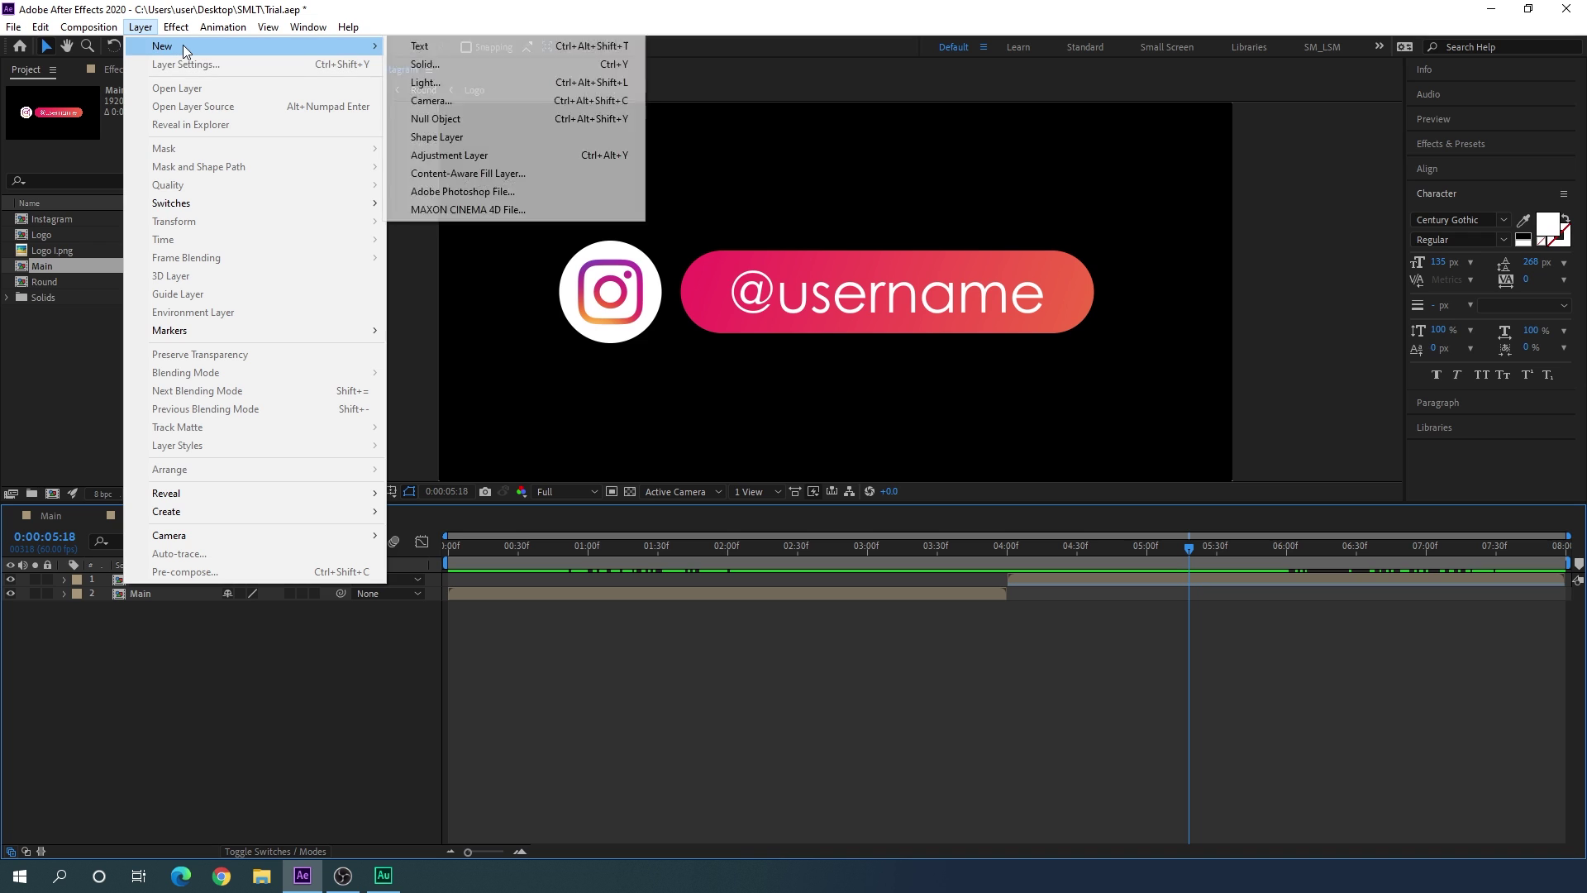
{"action": "left_click", "coordinate": [438, 120]}
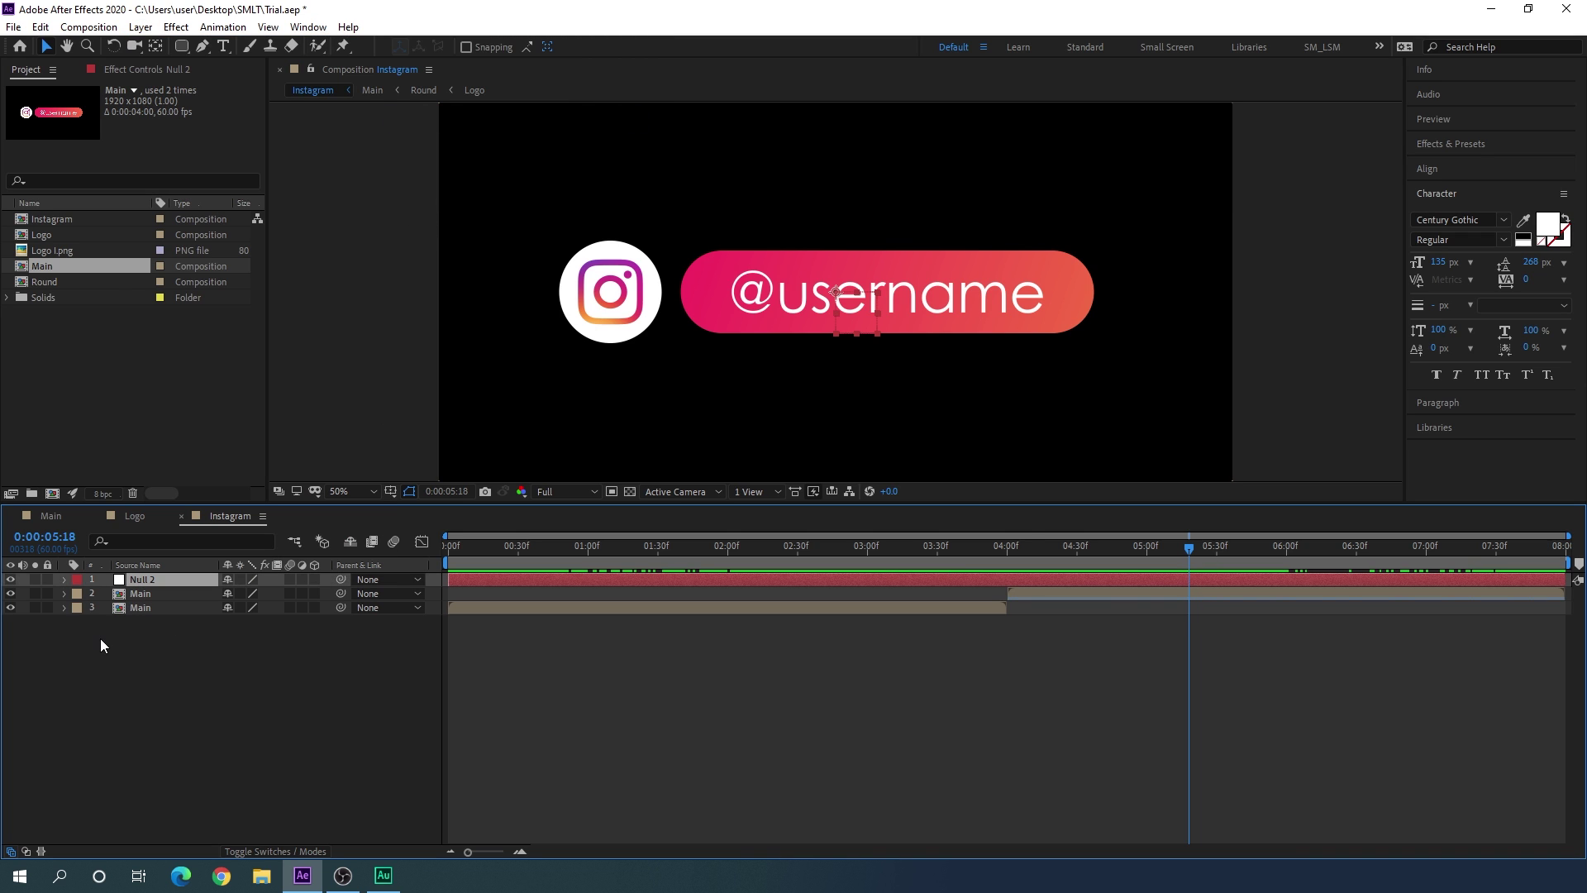
{"action": "left_click_drag", "start_coordinate": [130, 627], "coordinate": [156, 598]}
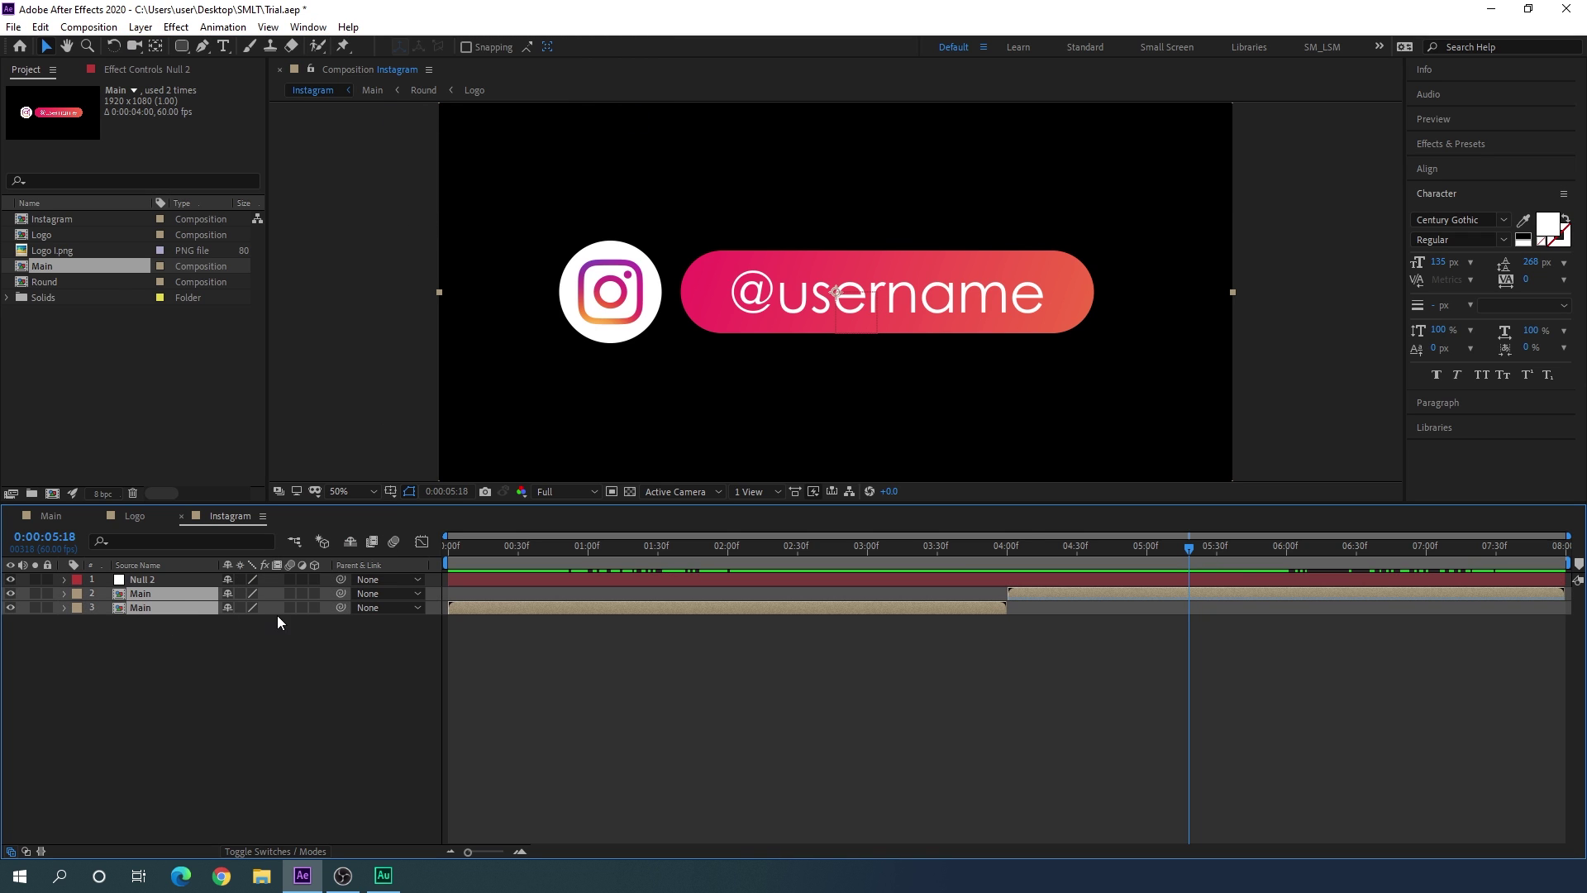
{"action": "left_click_drag", "start_coordinate": [342, 594], "coordinate": [160, 580]}
Step: Set the scale of Null 2 to 50% so both Main layers shrink together
{"action": "left_click", "coordinate": [160, 580]}
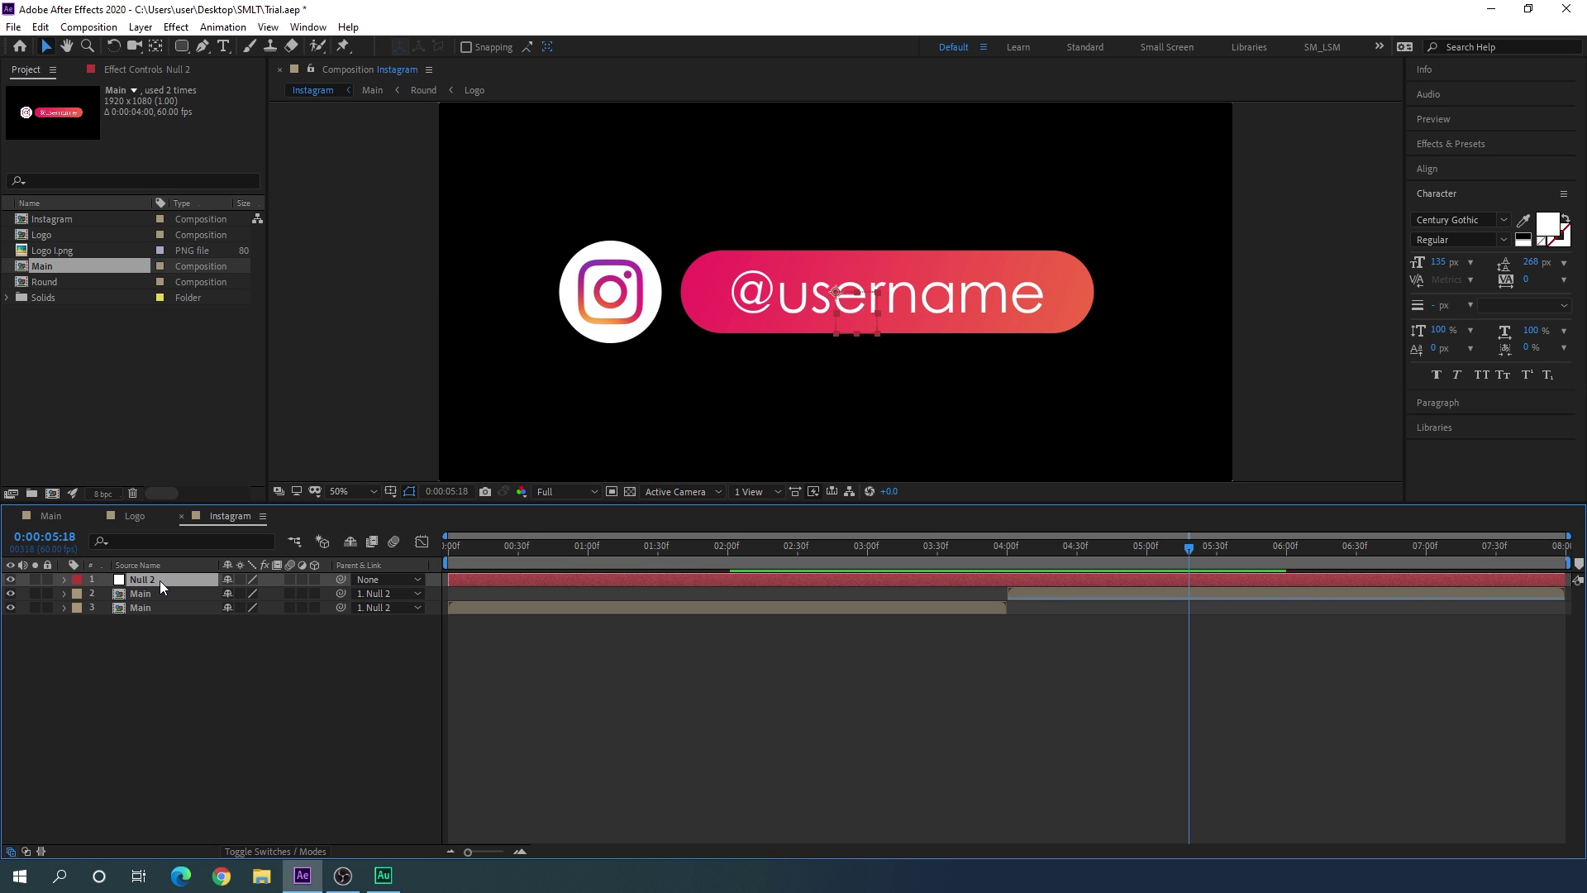
{"action": "key", "text": "s"}
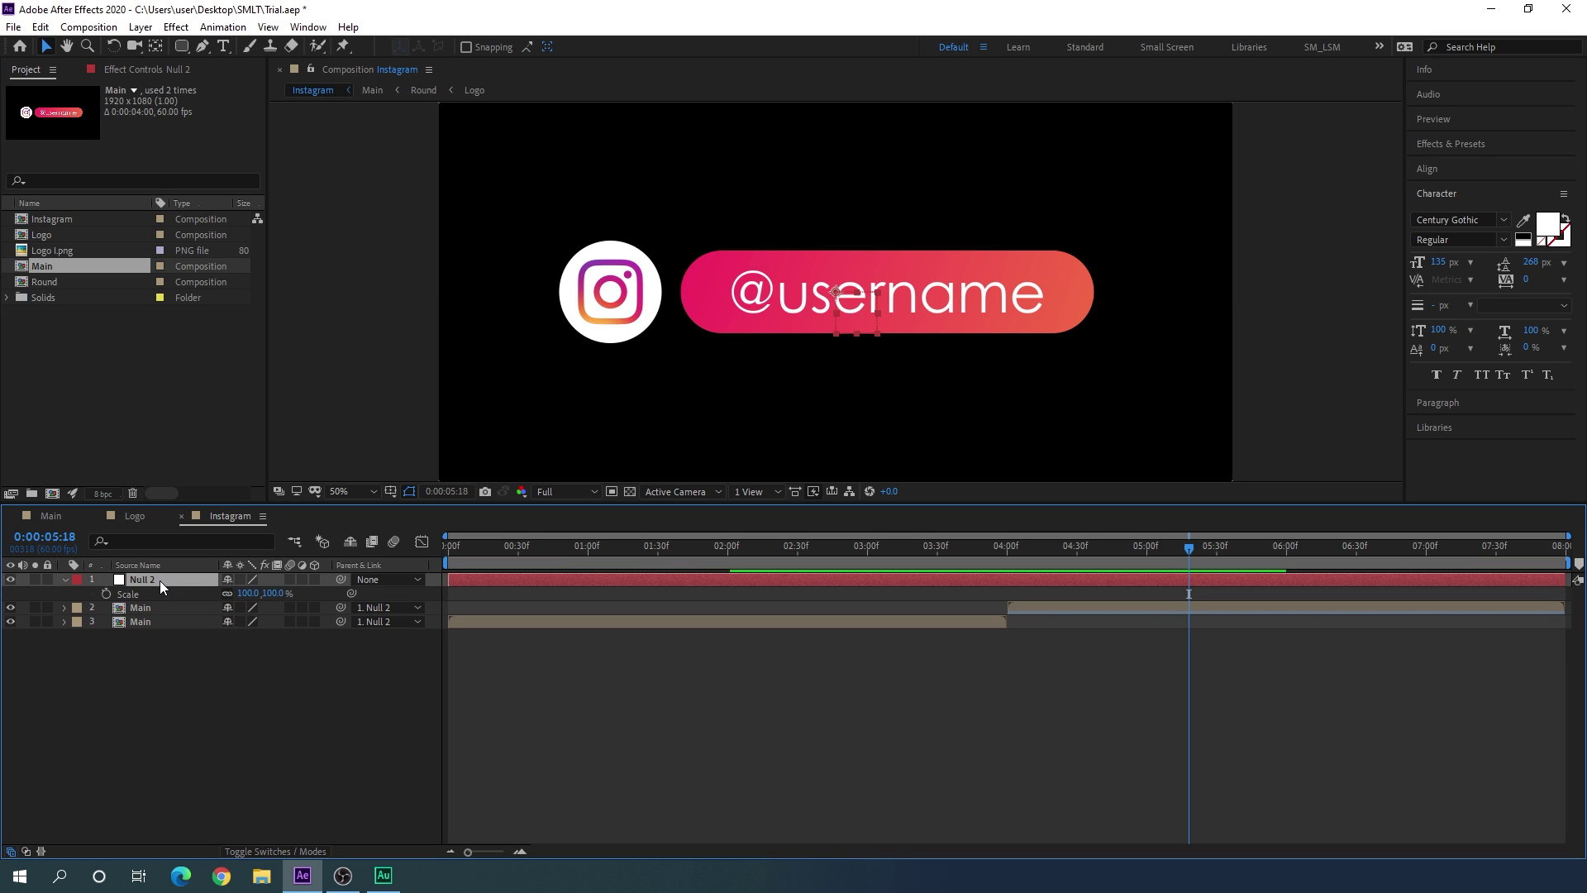
{"action": "left_click_drag", "start_coordinate": [283, 602], "coordinate": [256, 603]}
{"action": "left_click", "coordinate": [269, 594]}
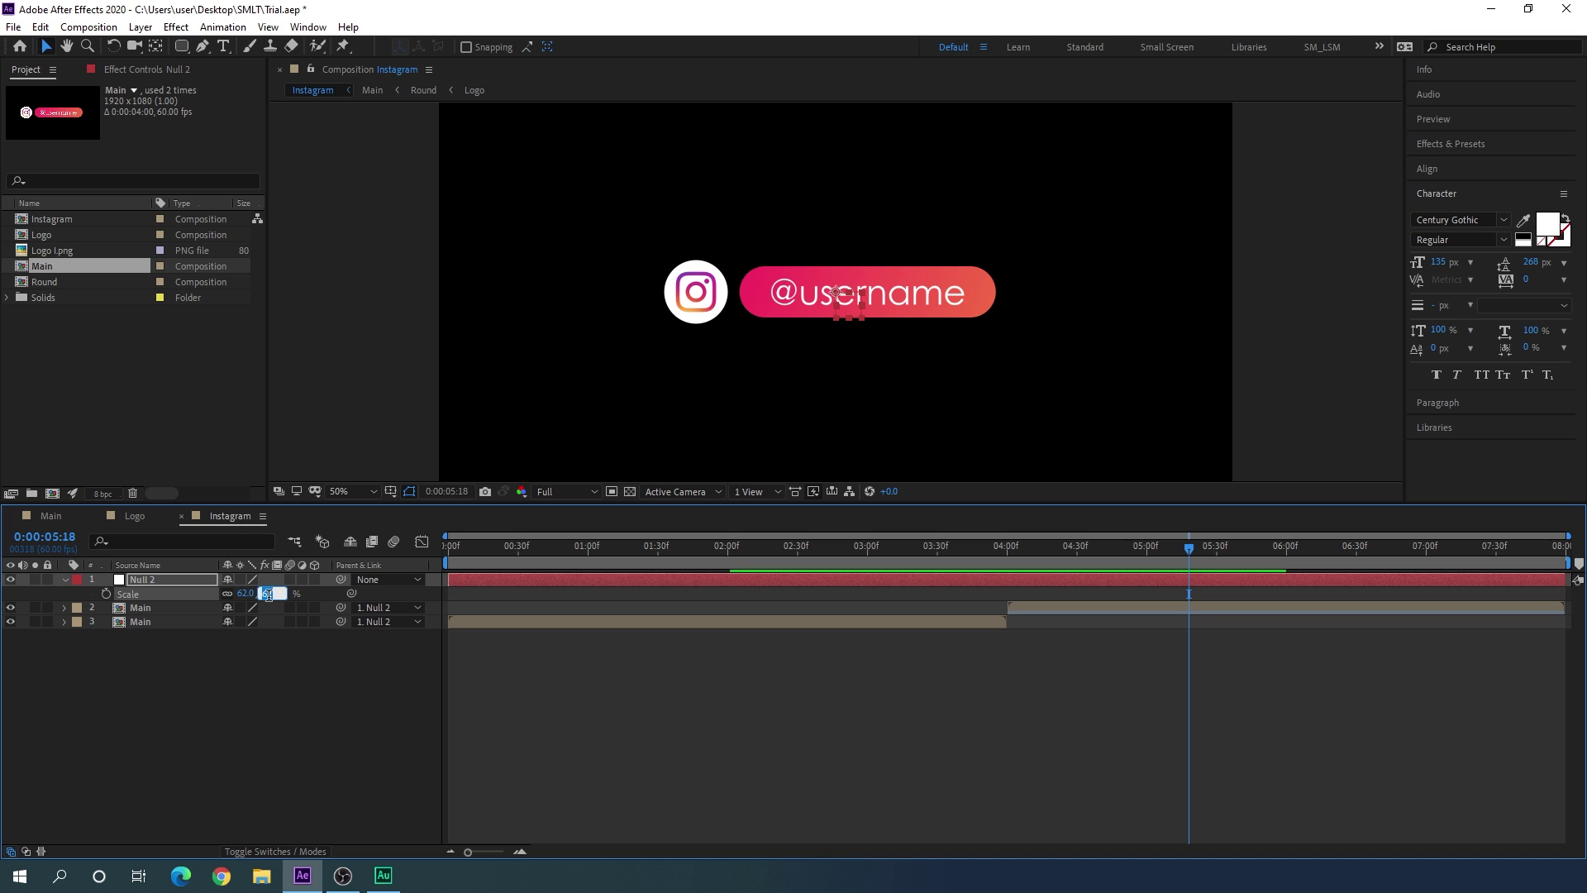
{"action": "type", "text": "50"}
{"action": "key", "text": "Return"}
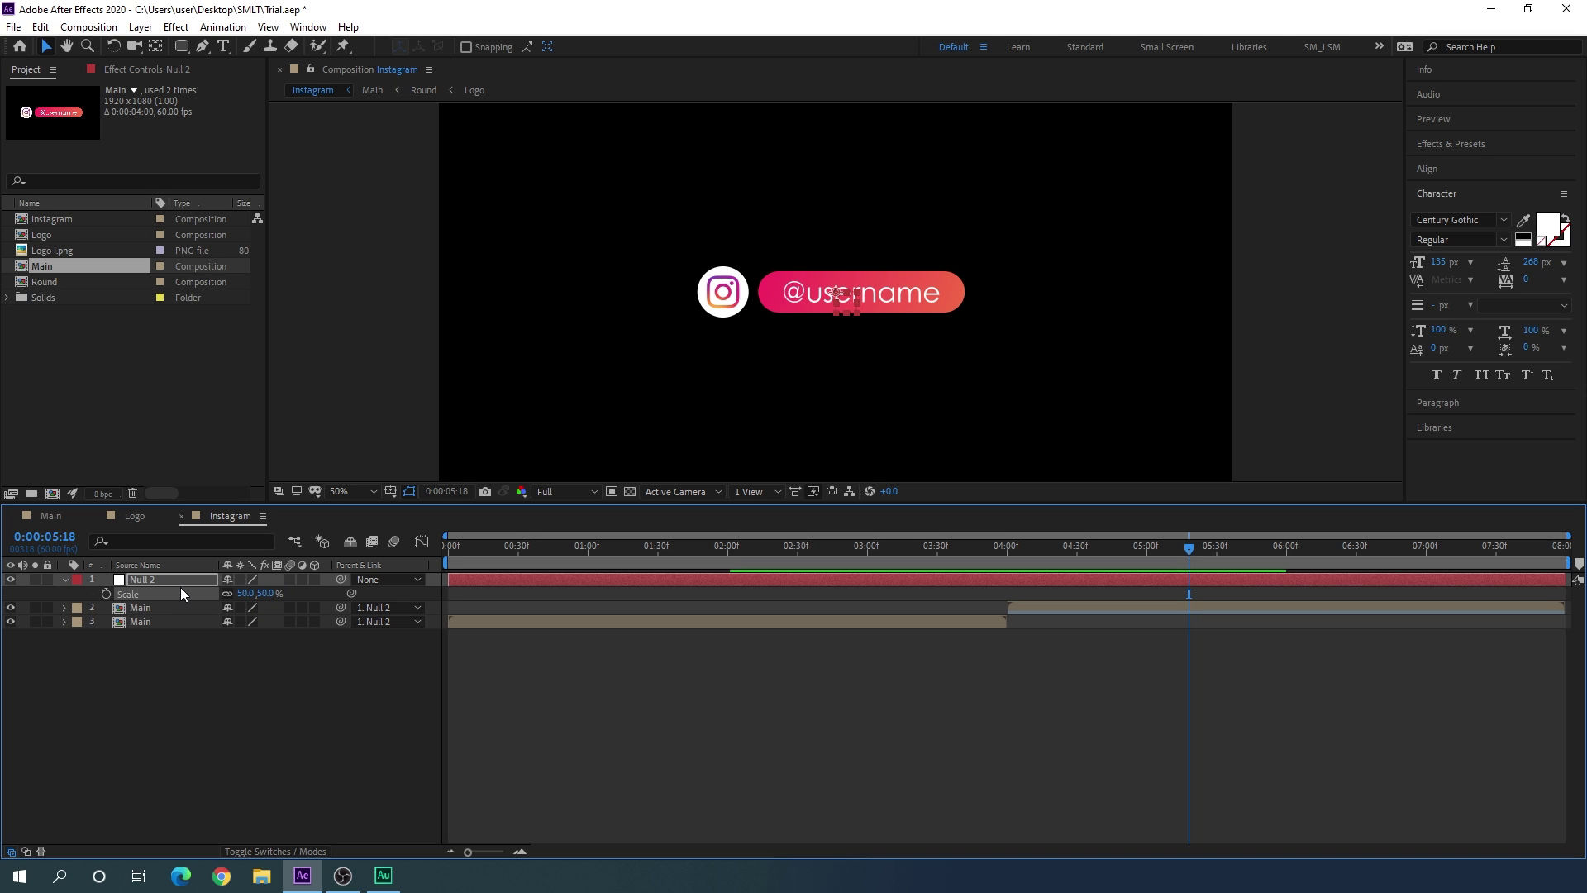
Step: Move Null 2 to about 400, 900 in the frame's lower-left area, fit the composition view and scrub through the animation
{"action": "key", "text": "p"}
{"action": "left_click_drag", "start_coordinate": [234, 595], "coordinate": [527, 622]}
{"action": "left_click", "coordinate": [364, 491]}
{"action": "left_click", "coordinate": [360, 523]}
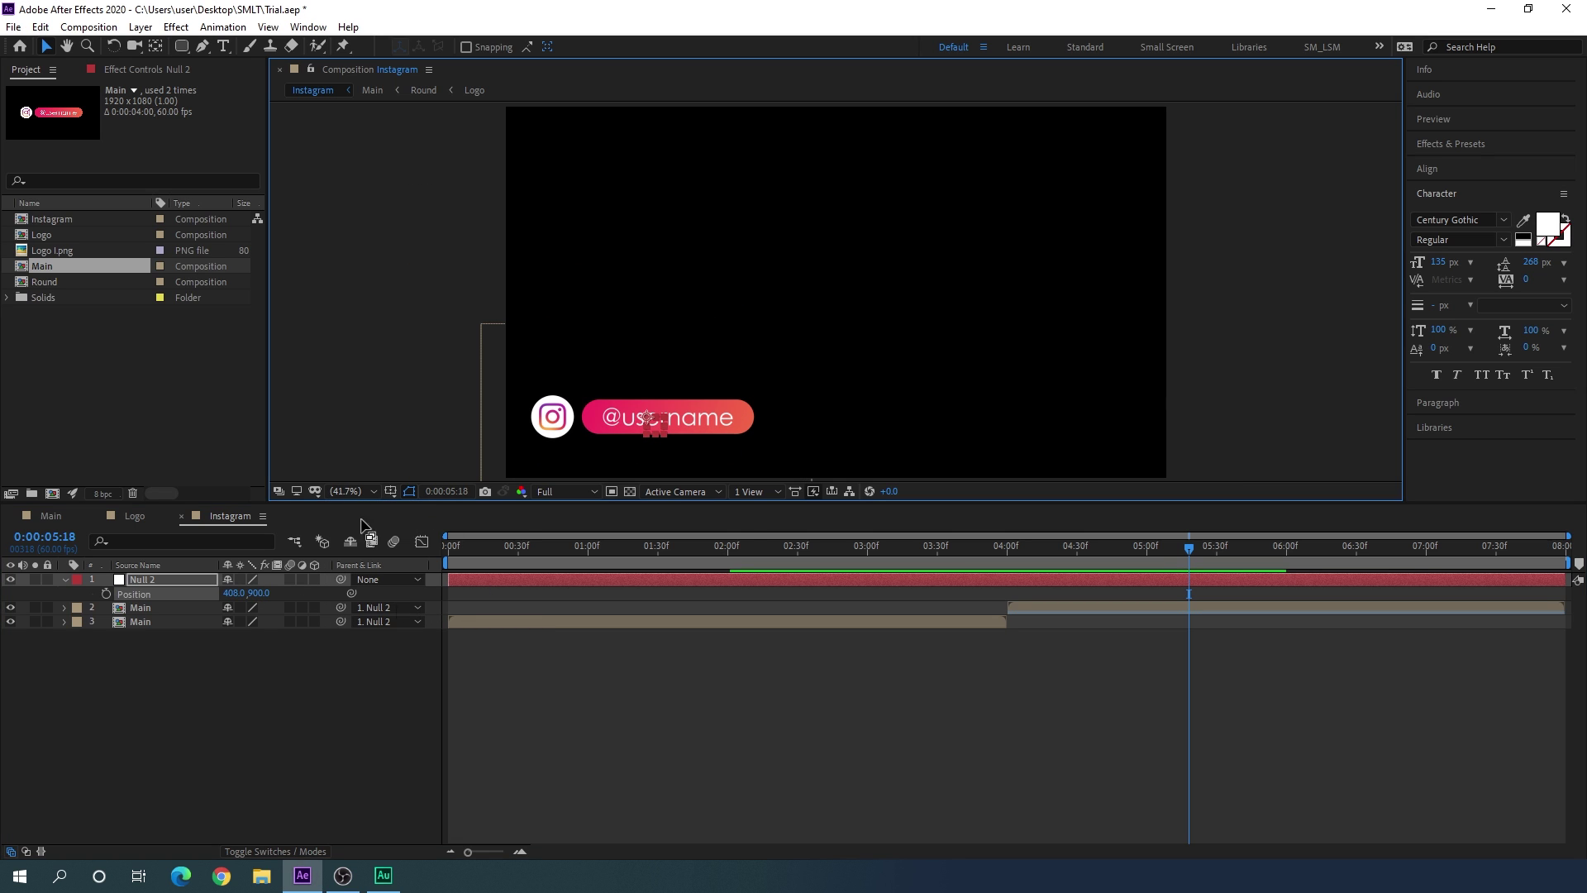
{"action": "left_click_drag", "start_coordinate": [259, 593], "coordinate": [314, 607]}
{"action": "left_click_drag", "start_coordinate": [563, 554], "coordinate": [1188, 576]}
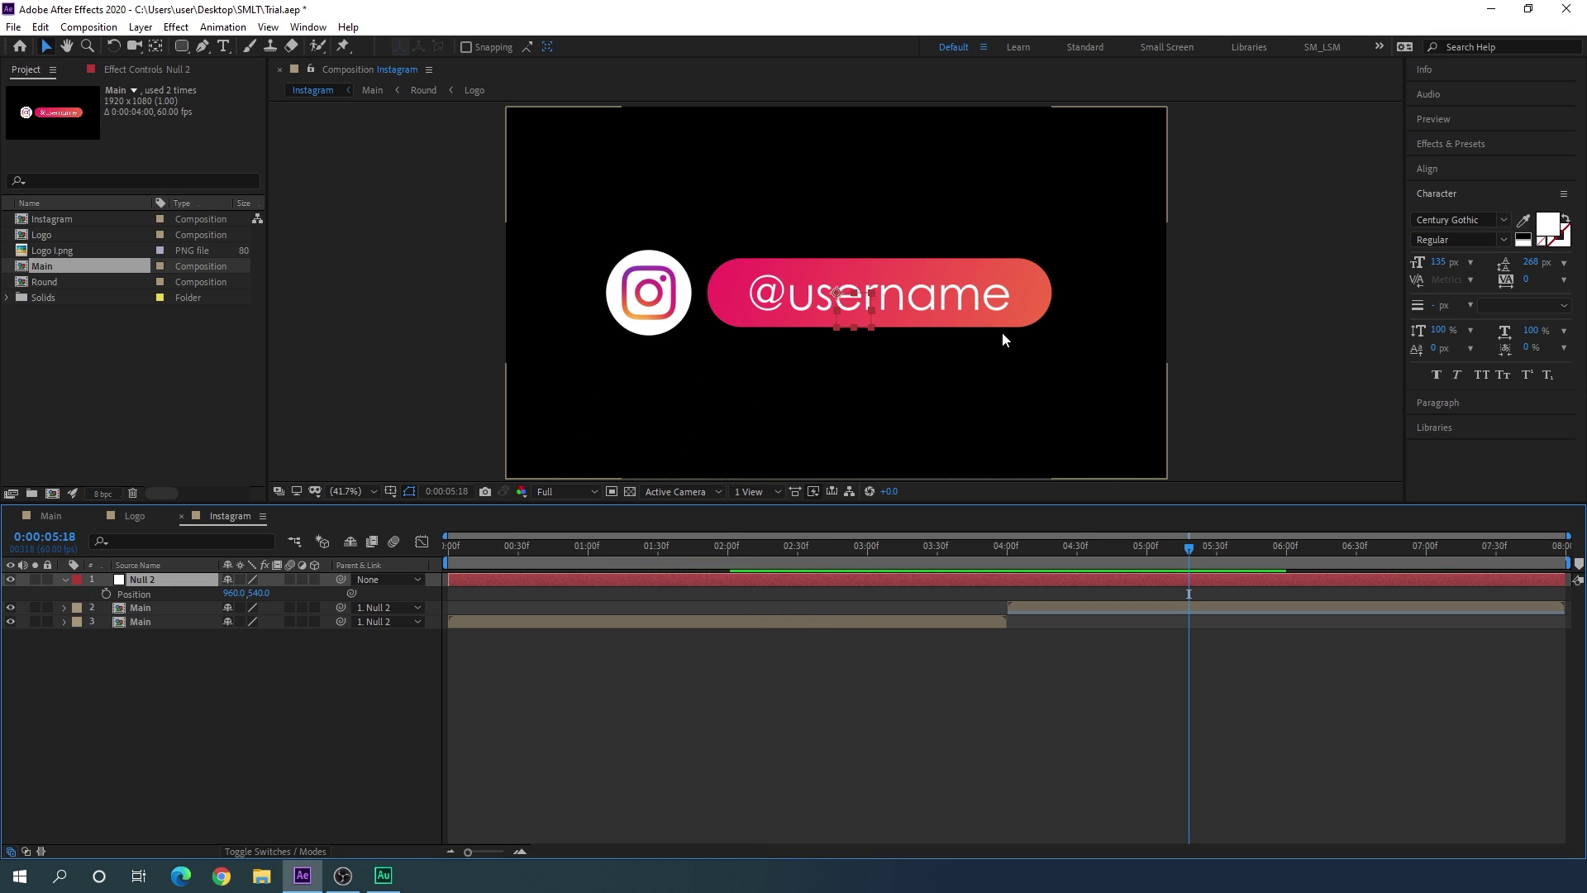
Step: Open the Main composition at 0:00:02:21 and import the Logo F image from the Icons folder into the project
{"action": "double_click", "coordinate": [1100, 608]}
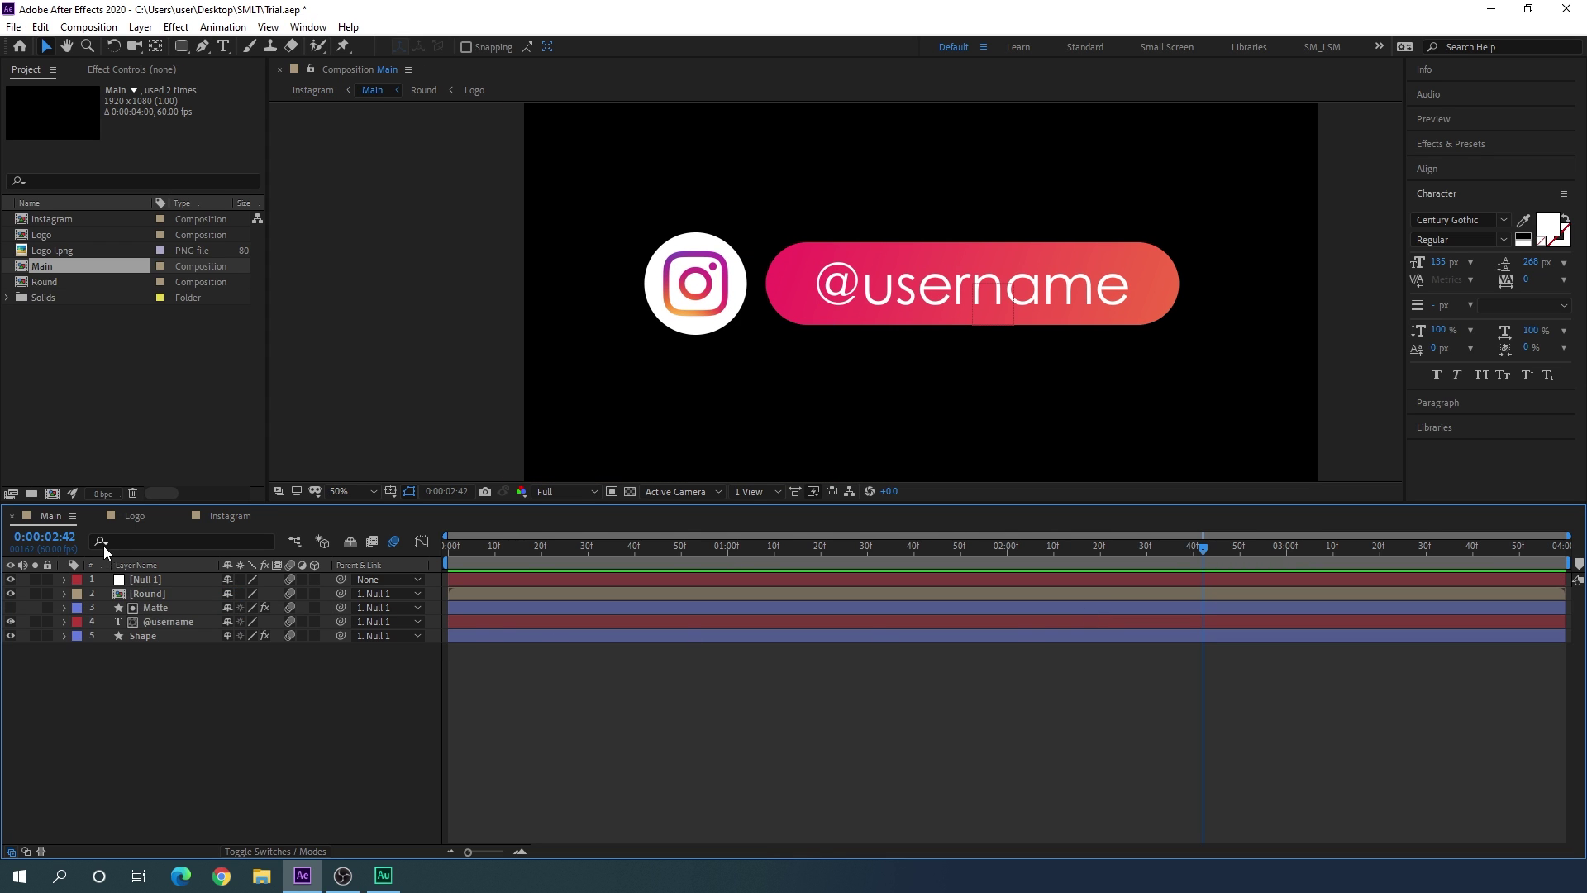
{"action": "left_click", "coordinate": [708, 547]}
{"action": "left_click", "coordinate": [1105, 547]}
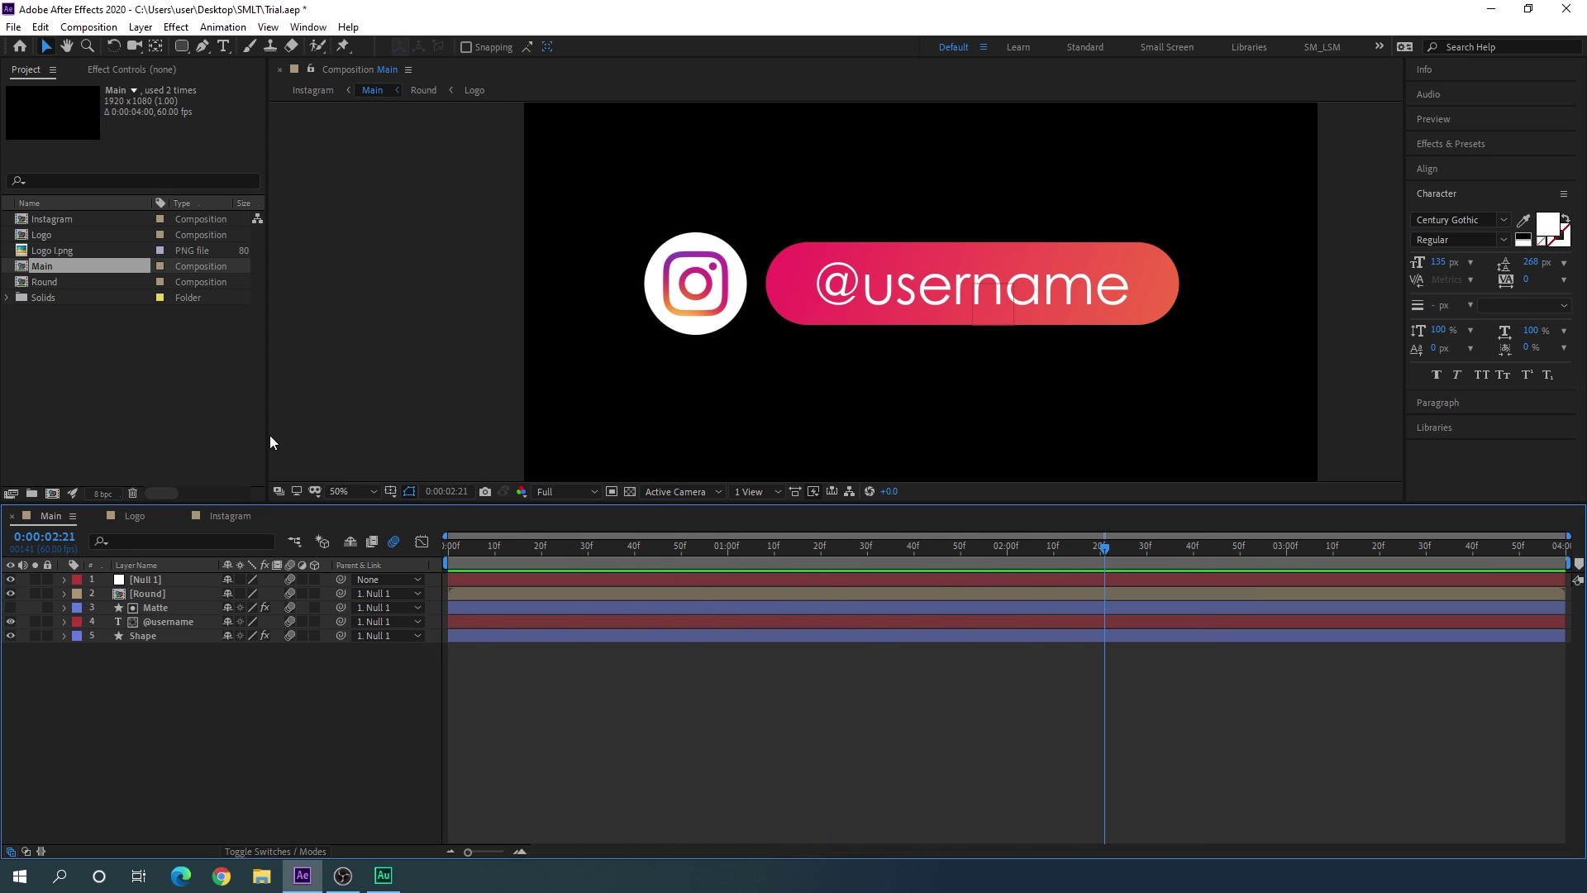
{"action": "right_click", "coordinate": [89, 360]}
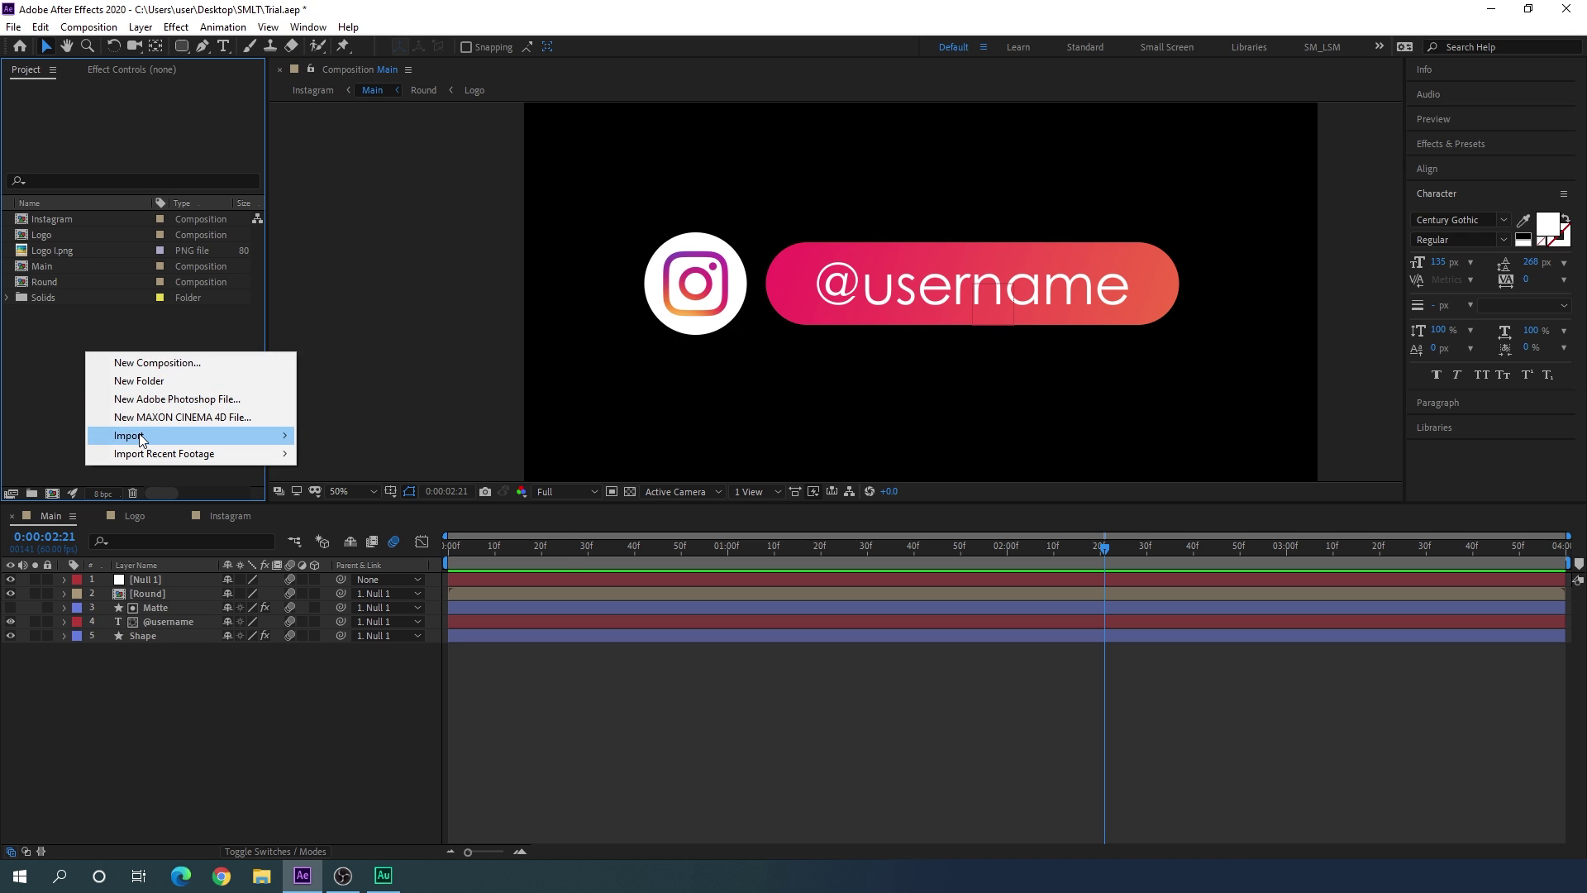
{"action": "mouse_move", "coordinate": [265, 436]}
{"action": "left_click", "coordinate": [334, 437]}
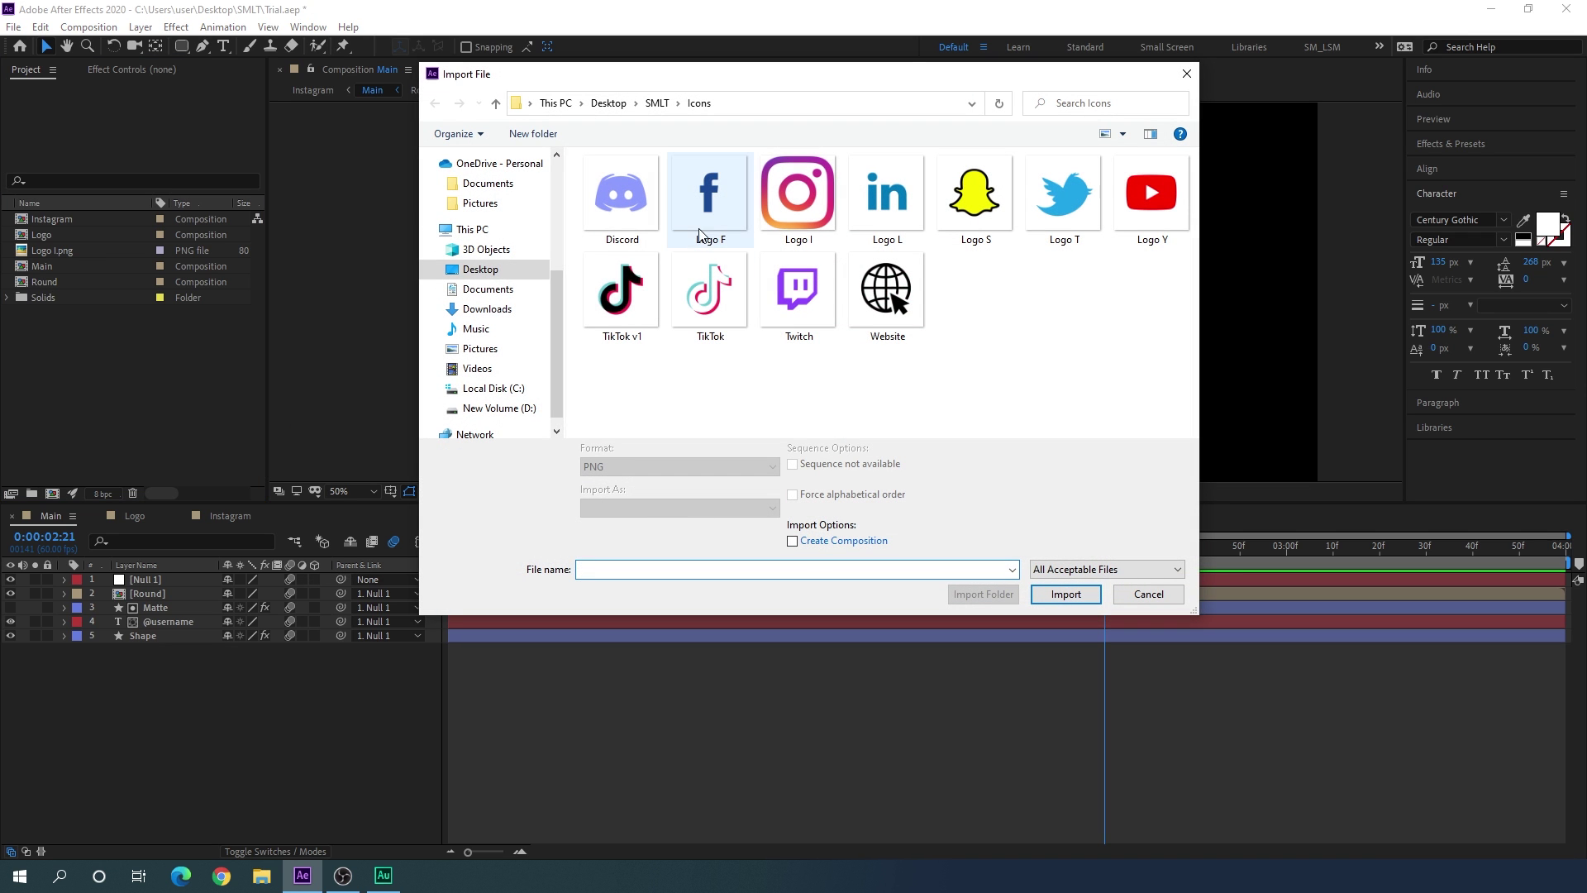
{"action": "left_click", "coordinate": [708, 203]}
{"action": "left_click", "coordinate": [1039, 584]}
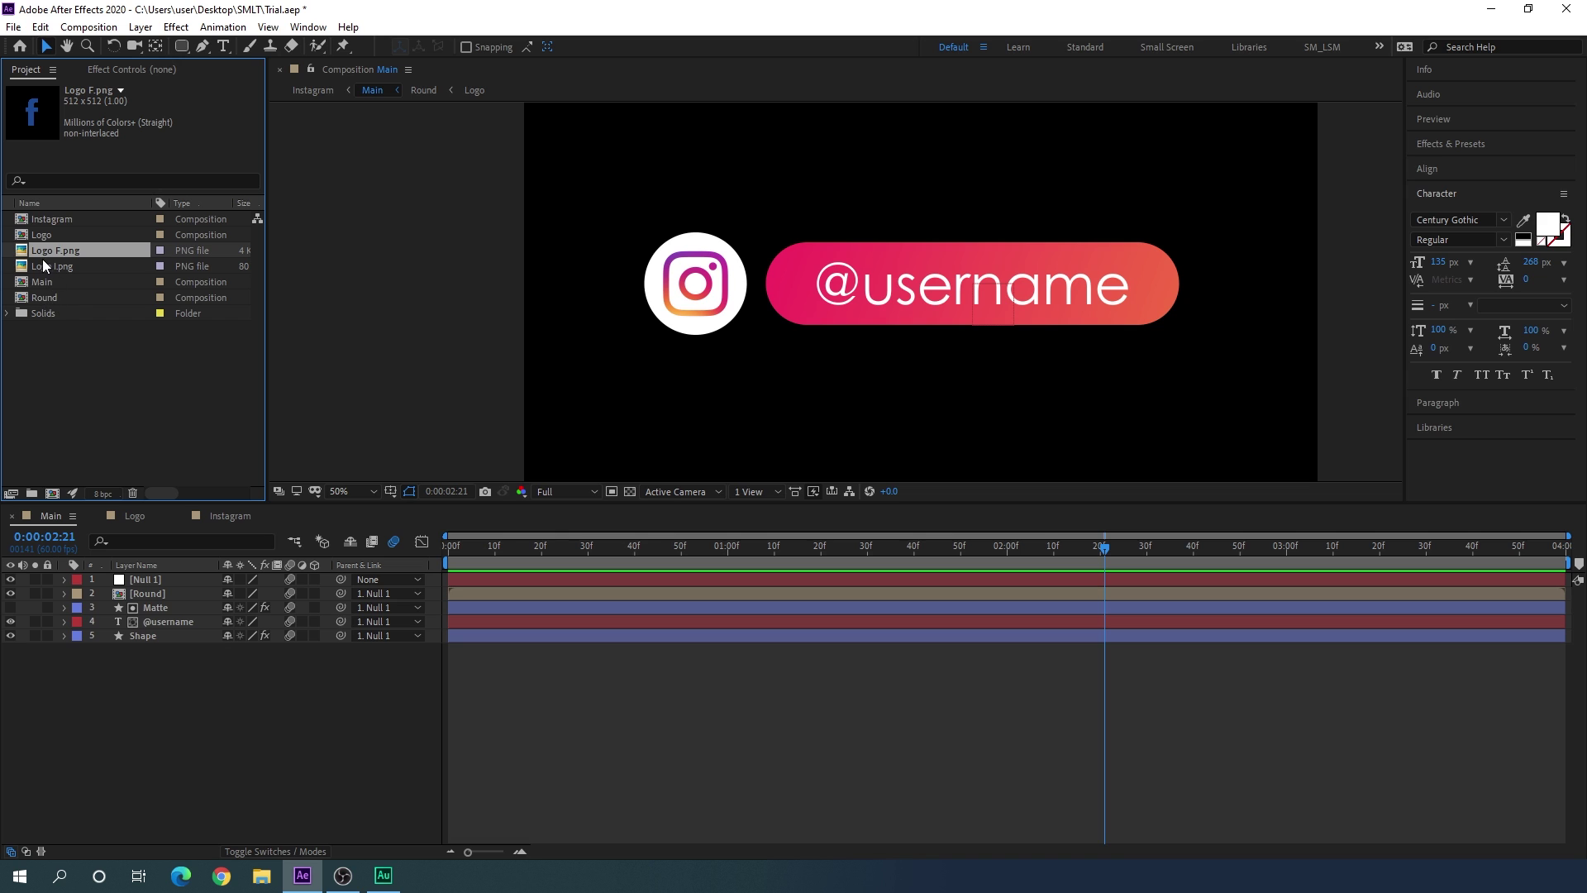
Step: In the Logo composition, add Logo F.png and delete the Logo I.png layer
{"action": "double_click", "coordinate": [45, 234]}
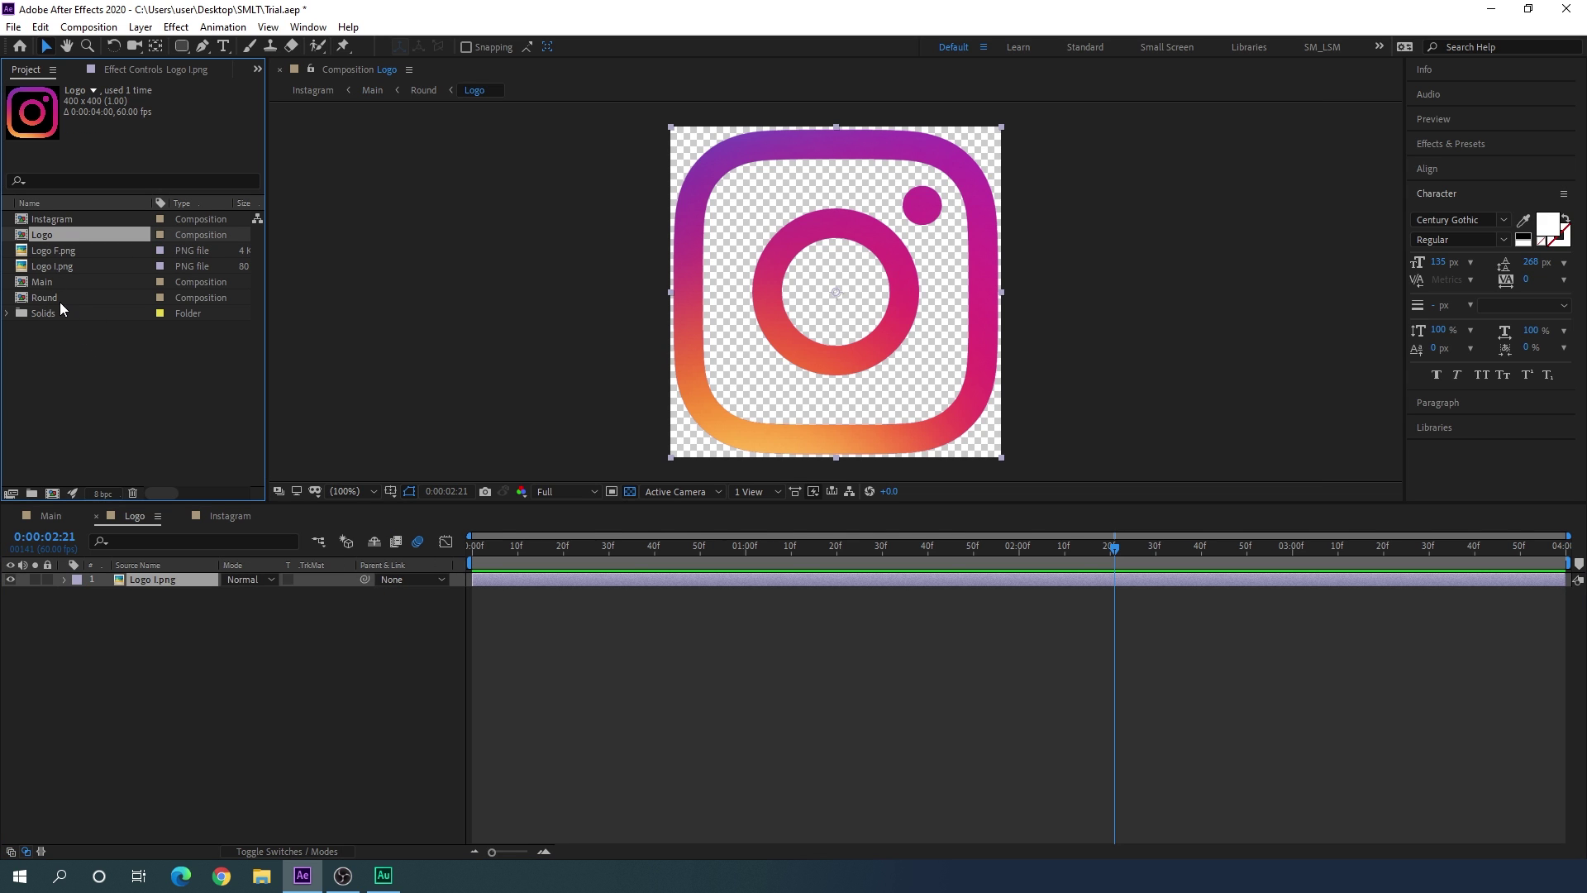
{"action": "left_click", "coordinate": [60, 251]}
{"action": "left_click_drag", "start_coordinate": [65, 251], "coordinate": [150, 574]}
{"action": "left_click", "coordinate": [150, 598]}
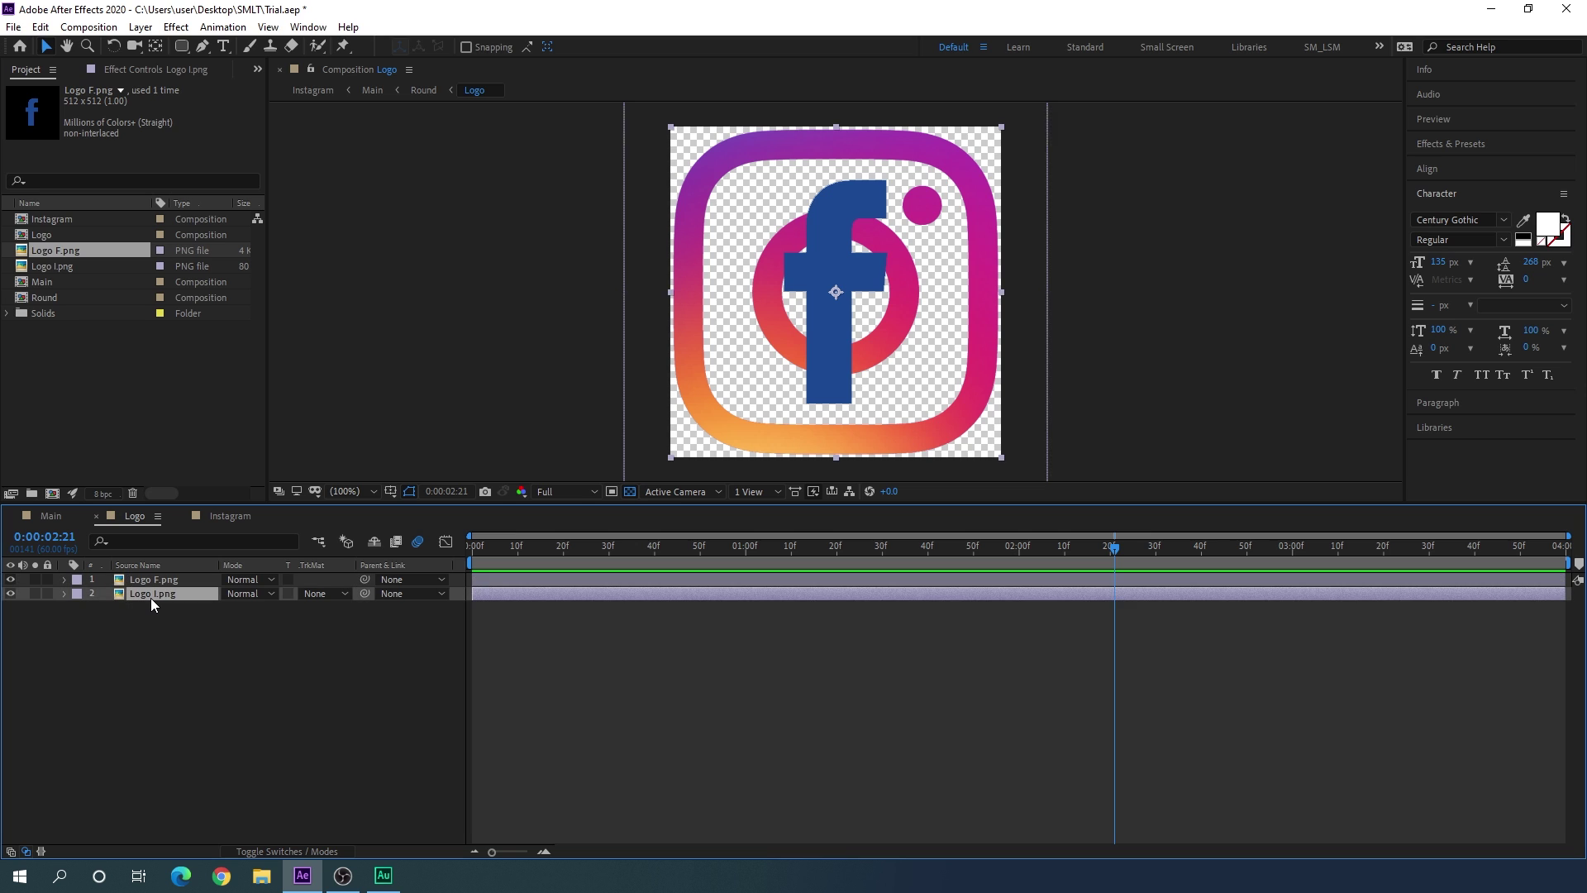
{"action": "key", "text": "Delete"}
Step: Scale the Logo F.png layer to 122% and close the Logo composition
{"action": "left_click", "coordinate": [157, 582]}
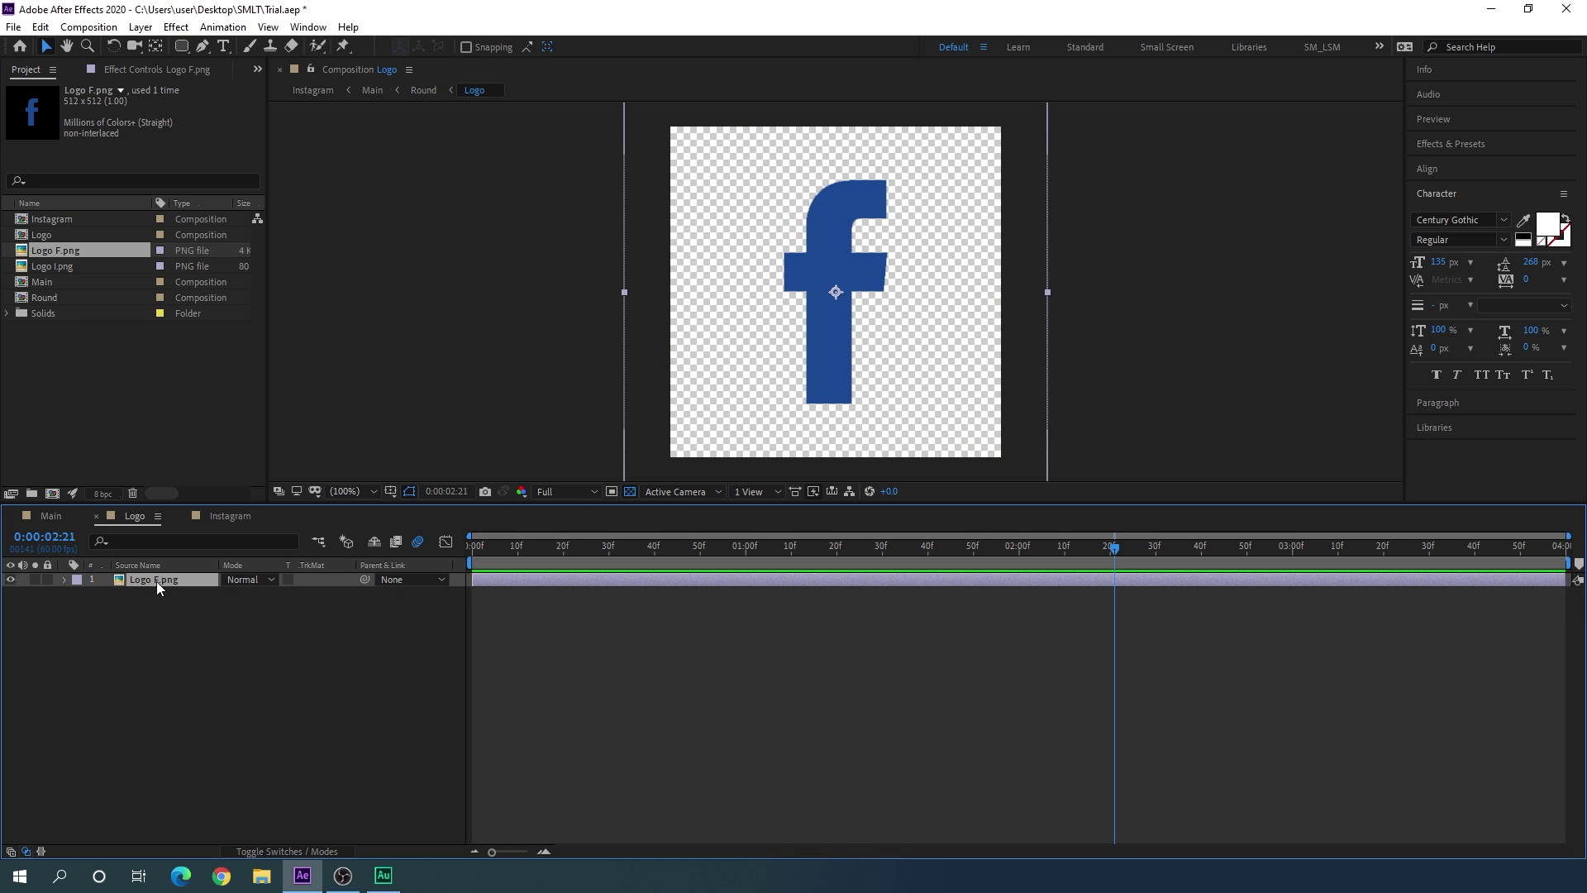
{"action": "key", "text": "s"}
{"action": "left_click_drag", "start_coordinate": [277, 601], "coordinate": [294, 610]}
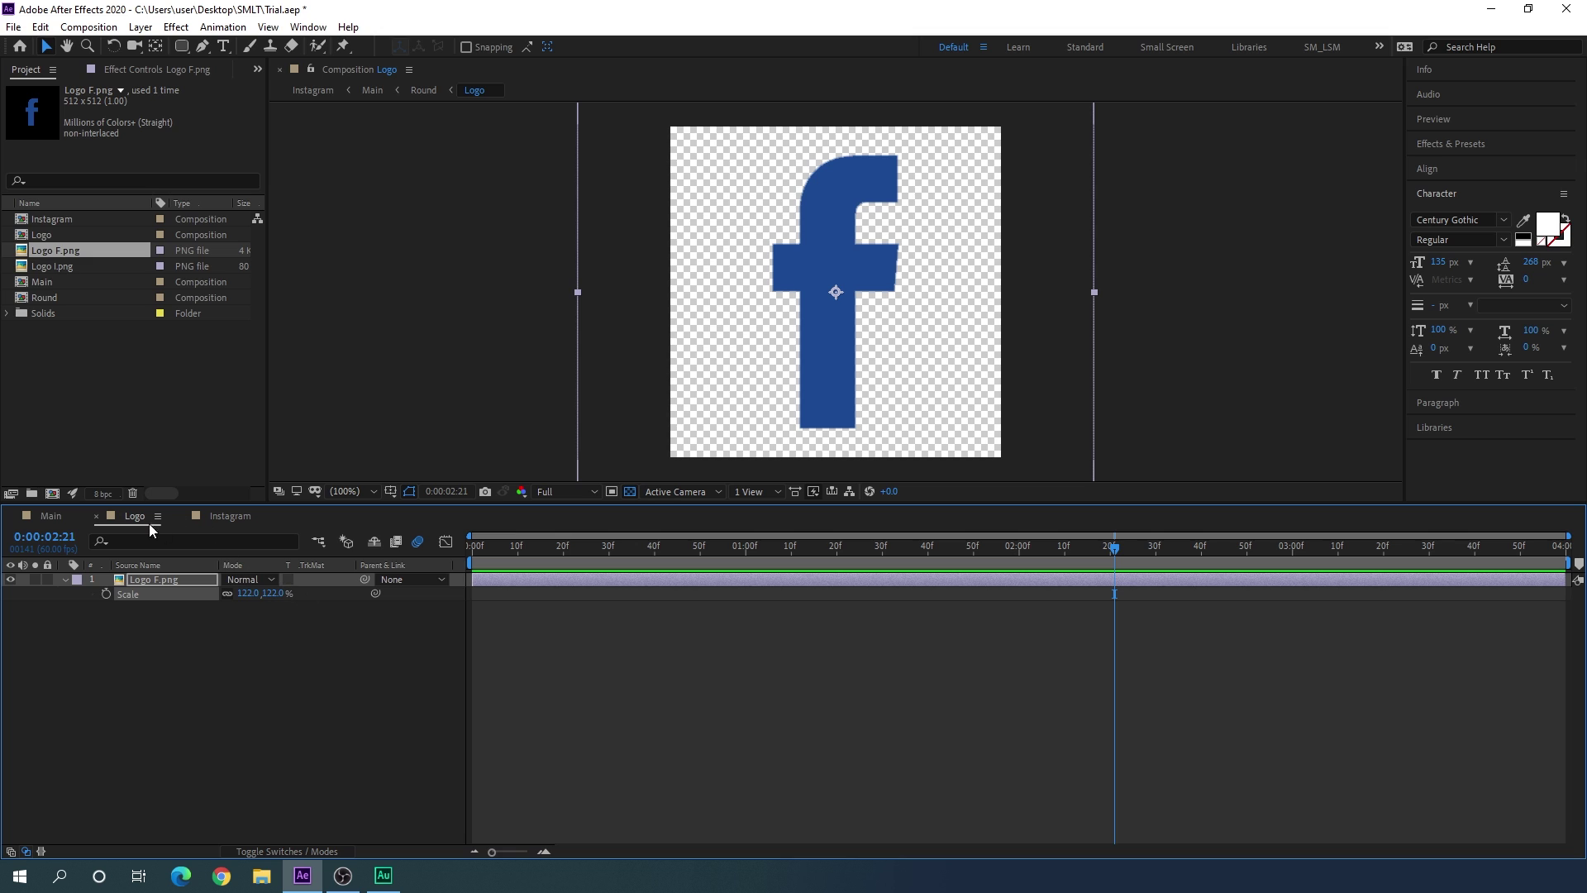
{"action": "left_click", "coordinate": [97, 516]}
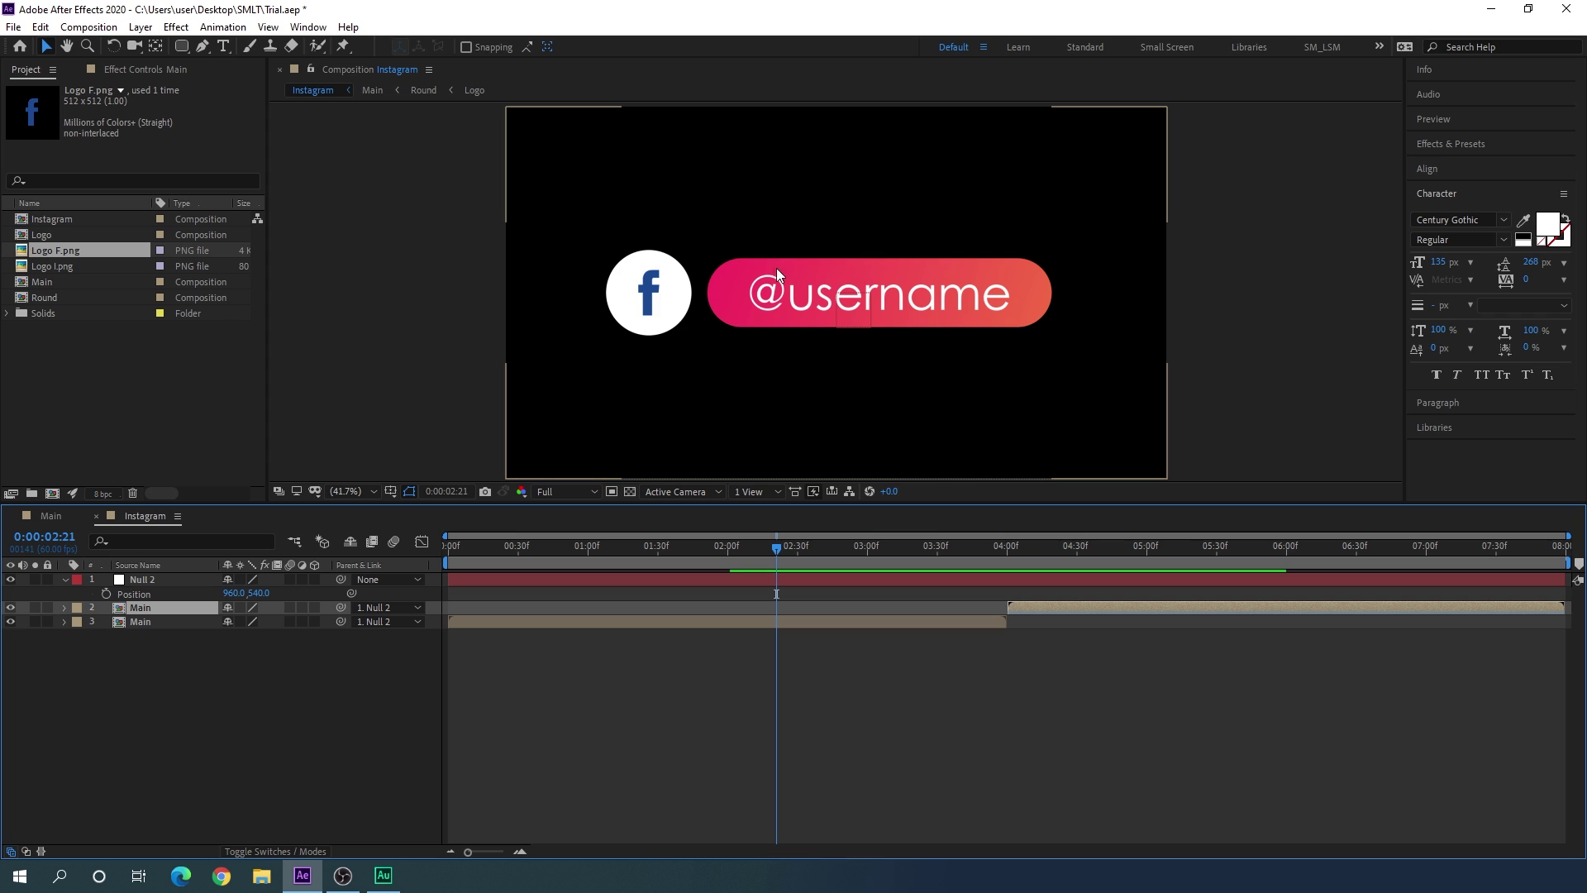
Step: In the Main composition, set the Shape layer's Gradient Ramp start and end colours to the blue sampled from the Facebook logo
{"action": "left_click", "coordinate": [53, 516]}
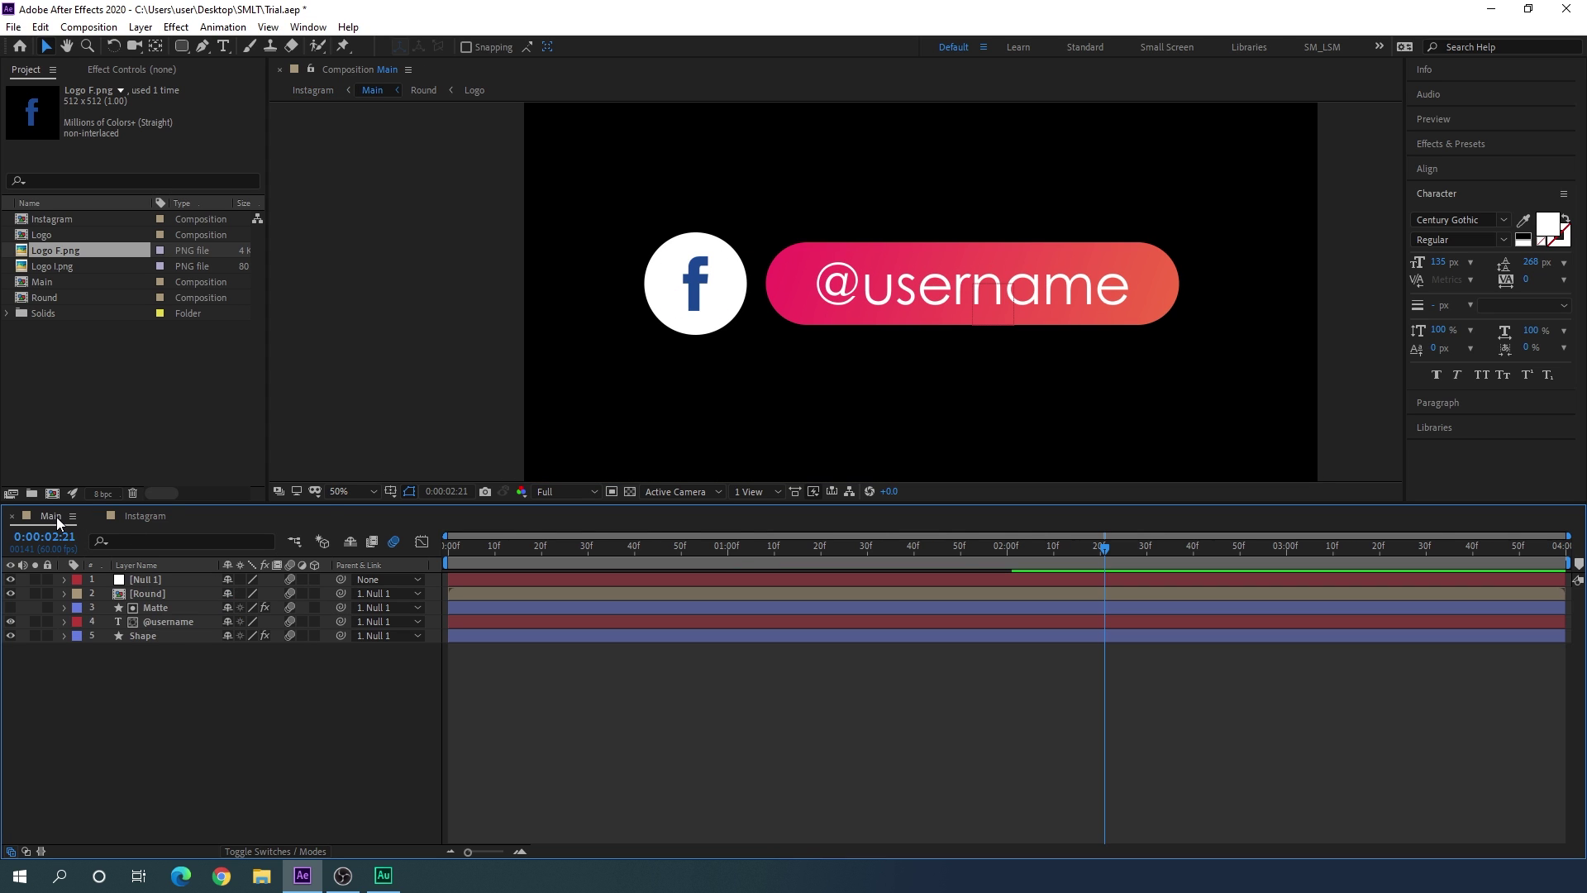
{"action": "left_click", "coordinate": [153, 637]}
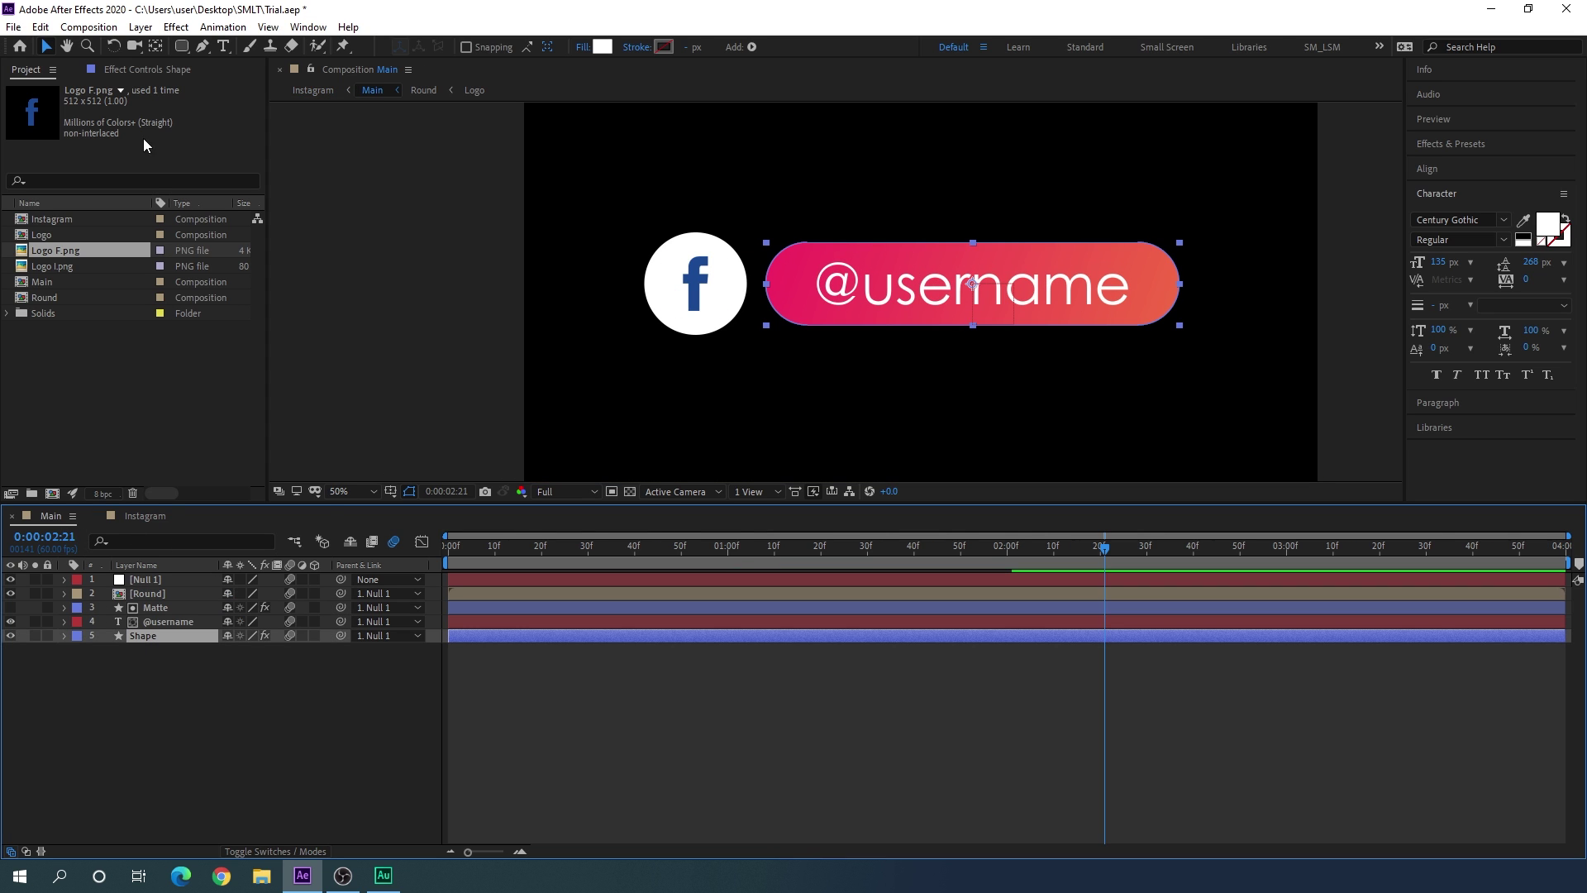
{"action": "left_click", "coordinate": [140, 71]}
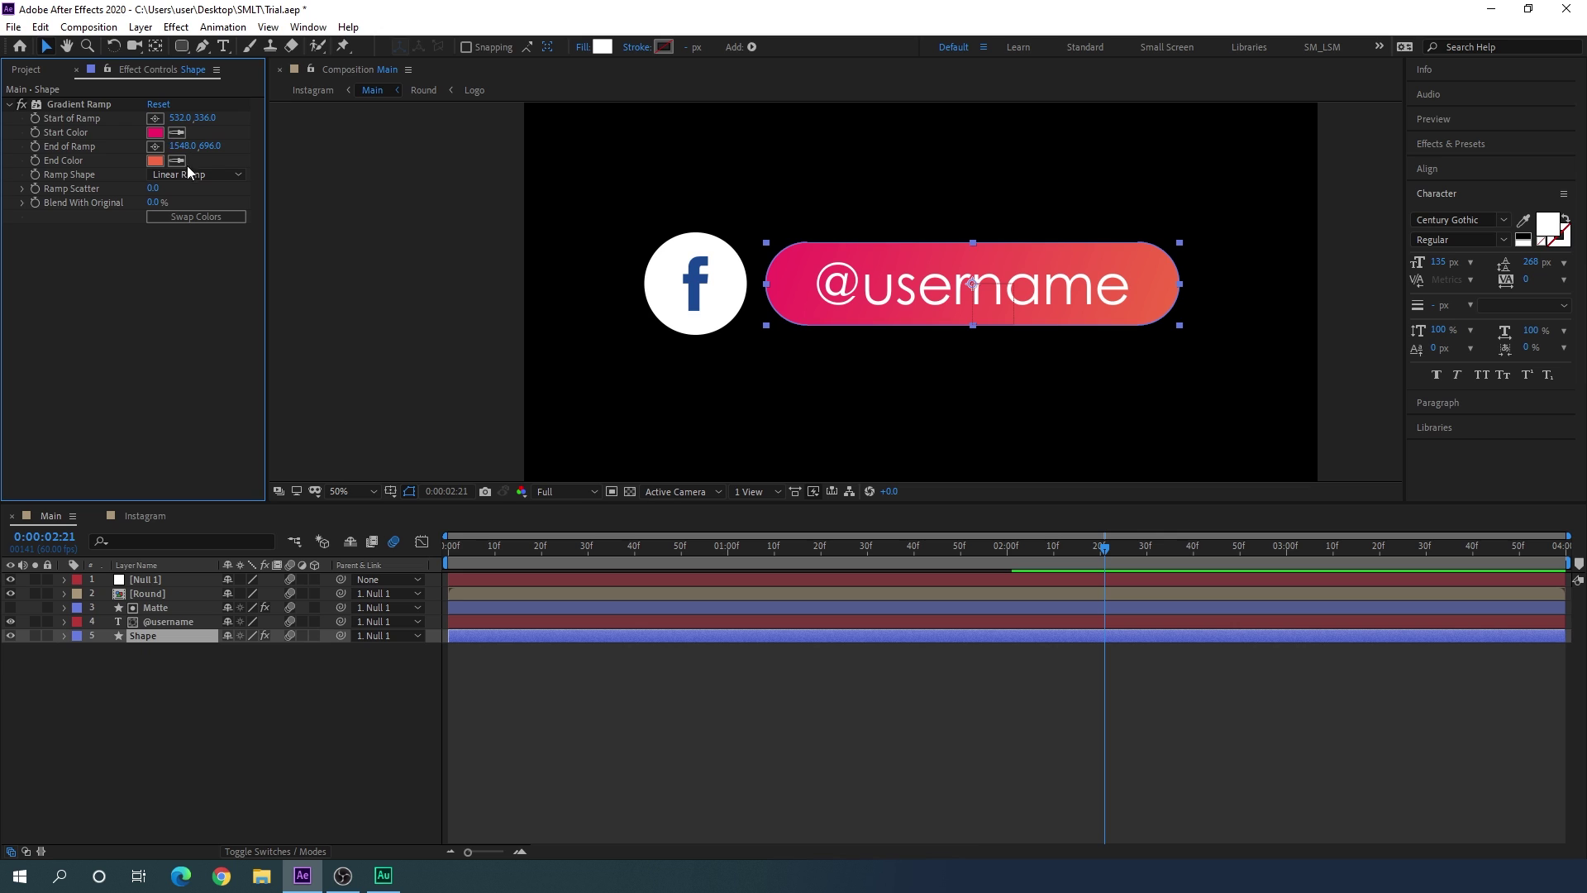
{"action": "left_click", "coordinate": [177, 132]}
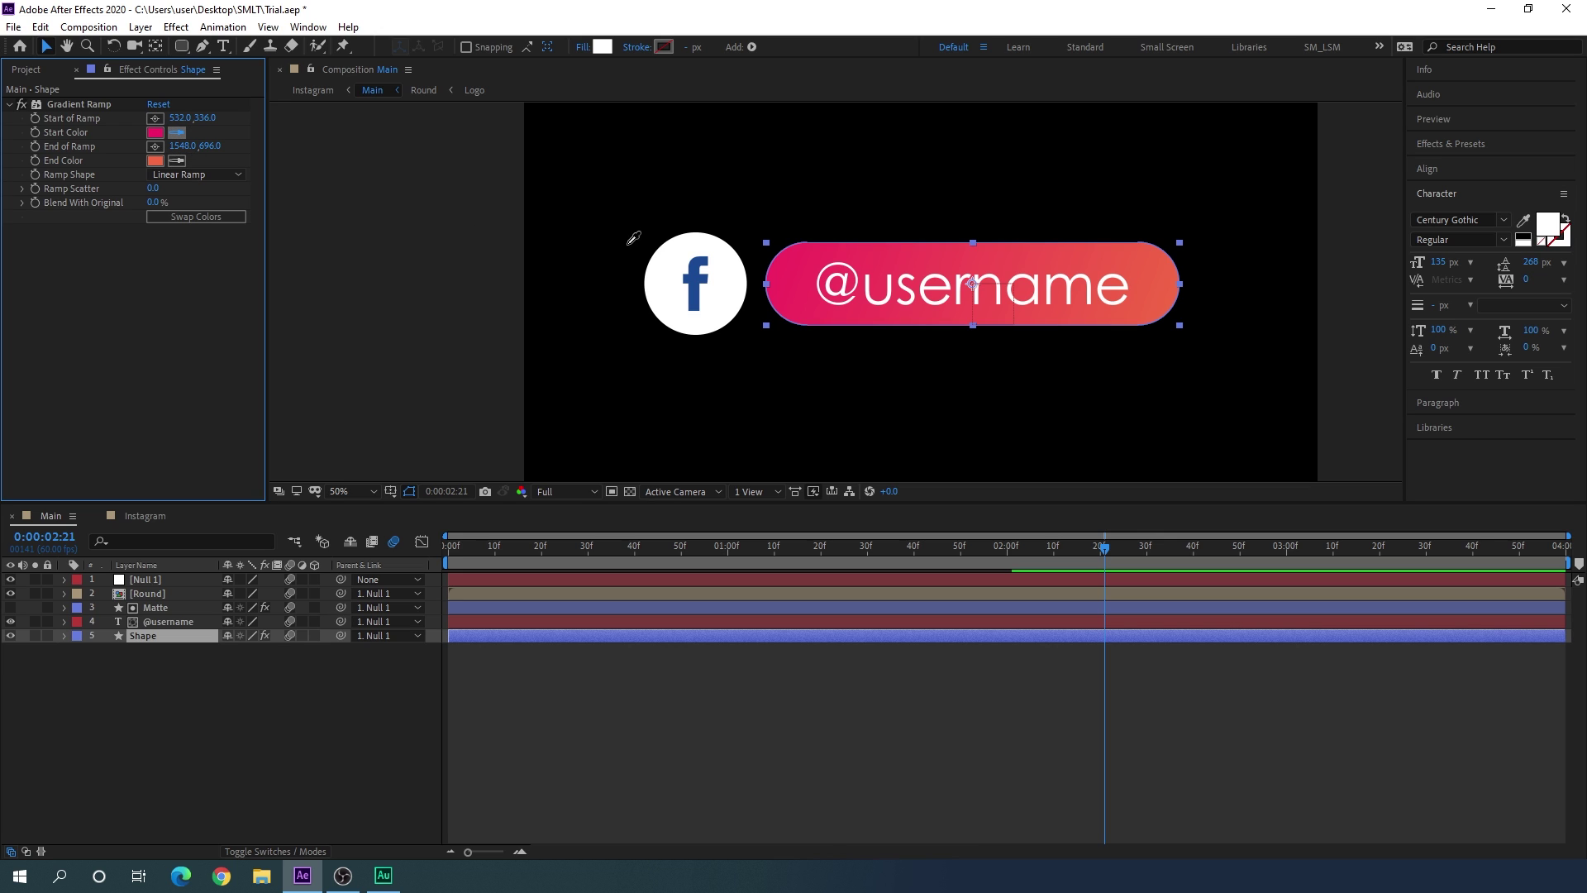
{"action": "left_click", "coordinate": [703, 269]}
{"action": "left_click", "coordinate": [177, 161]}
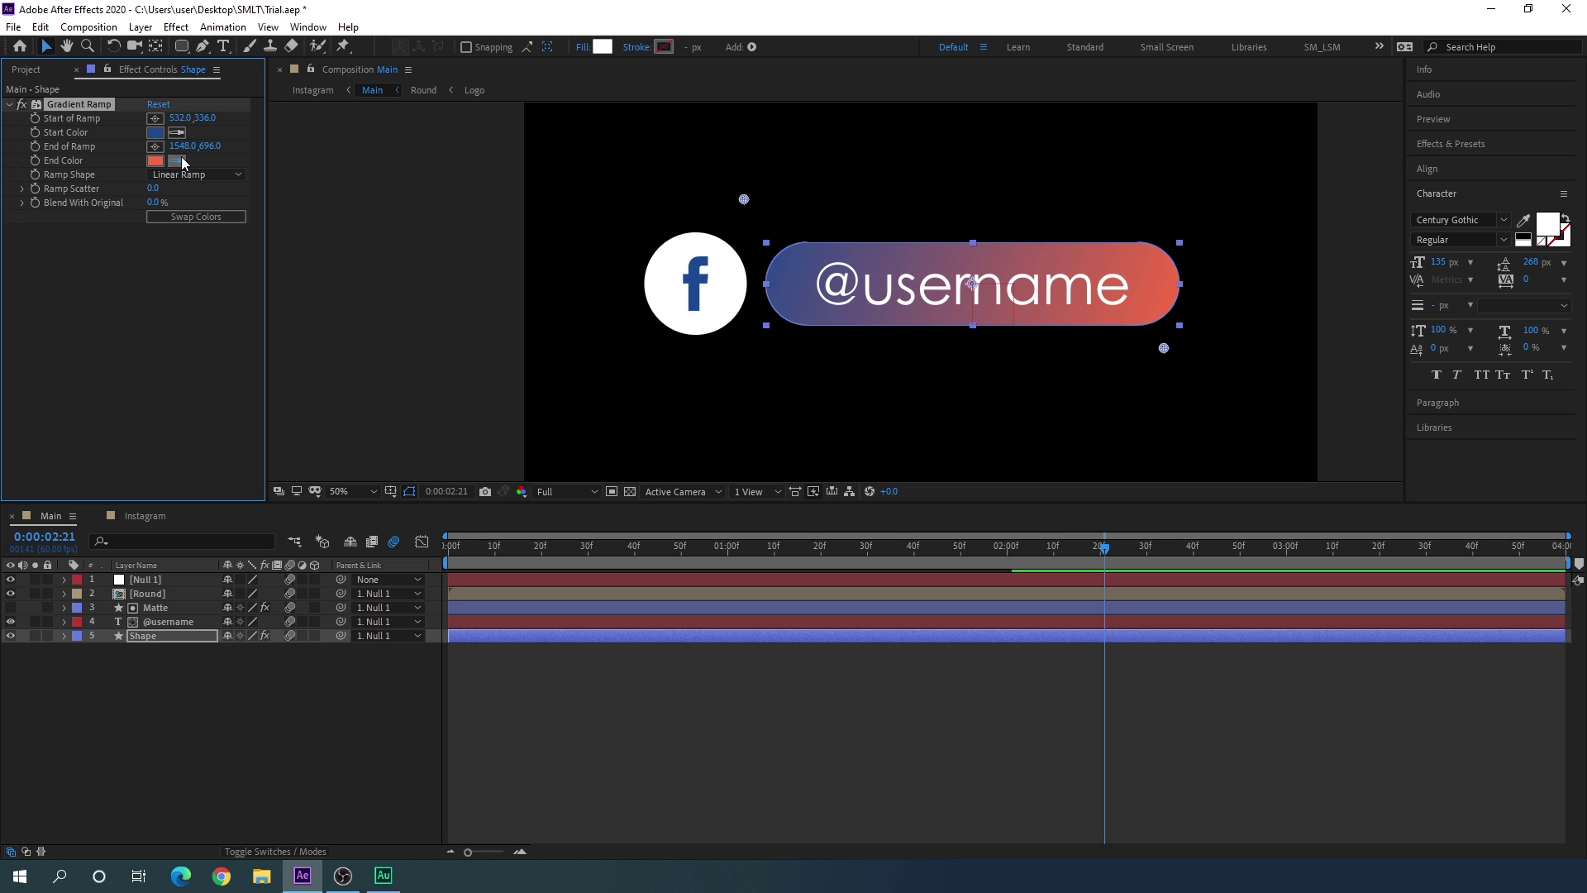
{"action": "left_click", "coordinate": [702, 271]}
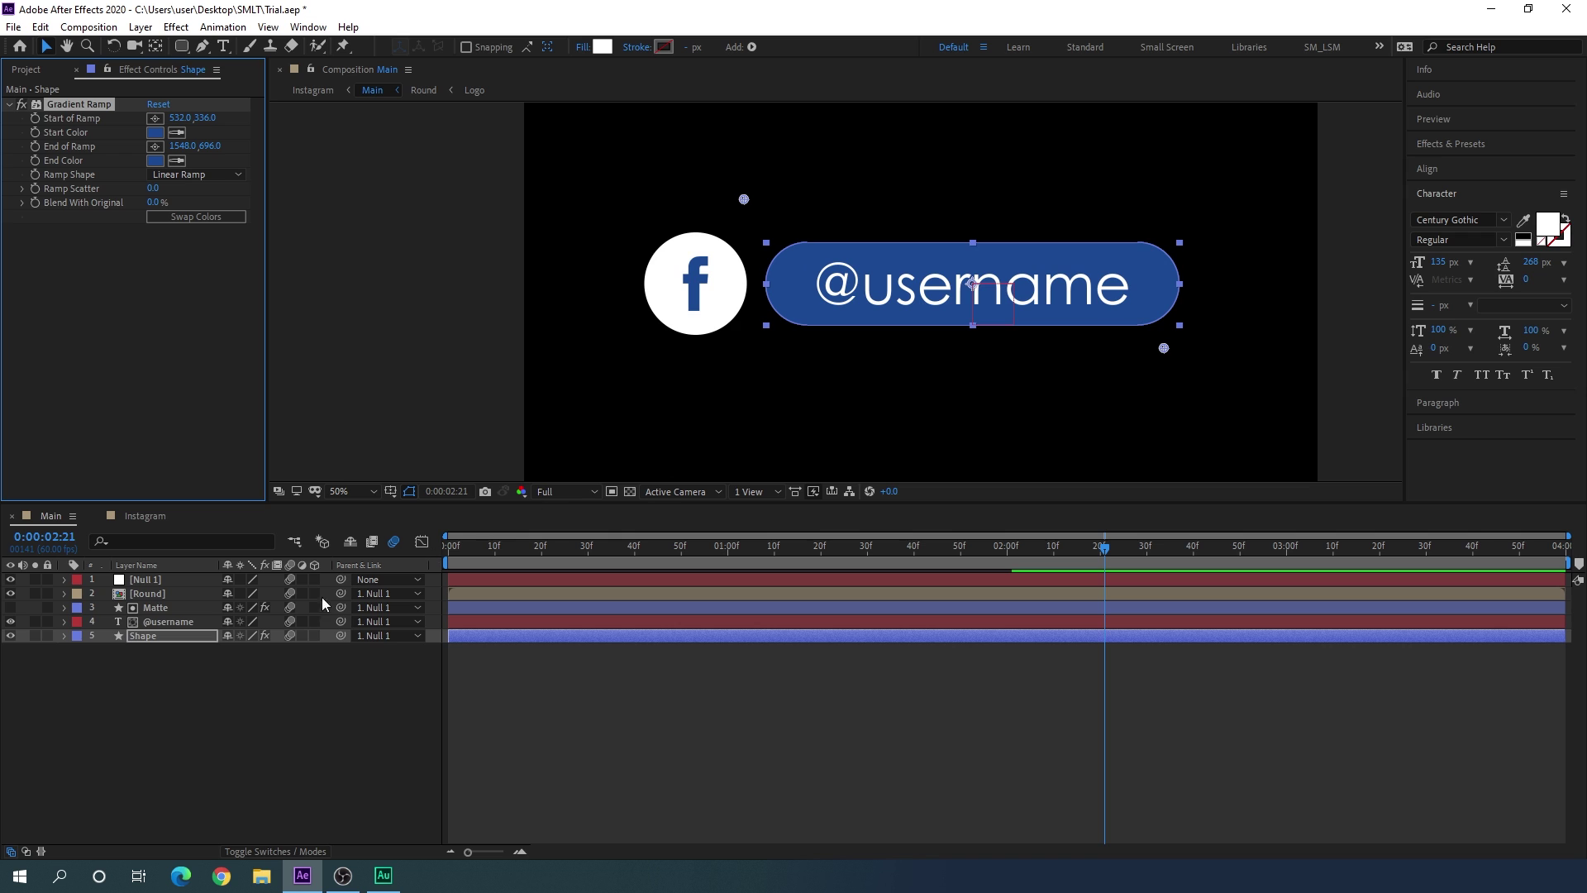
Step: Scrub through the Main composition to 0:00:01:52 to review the recoloured username bar
{"action": "left_click", "coordinate": [180, 653]}
{"action": "left_click", "coordinate": [162, 622]}
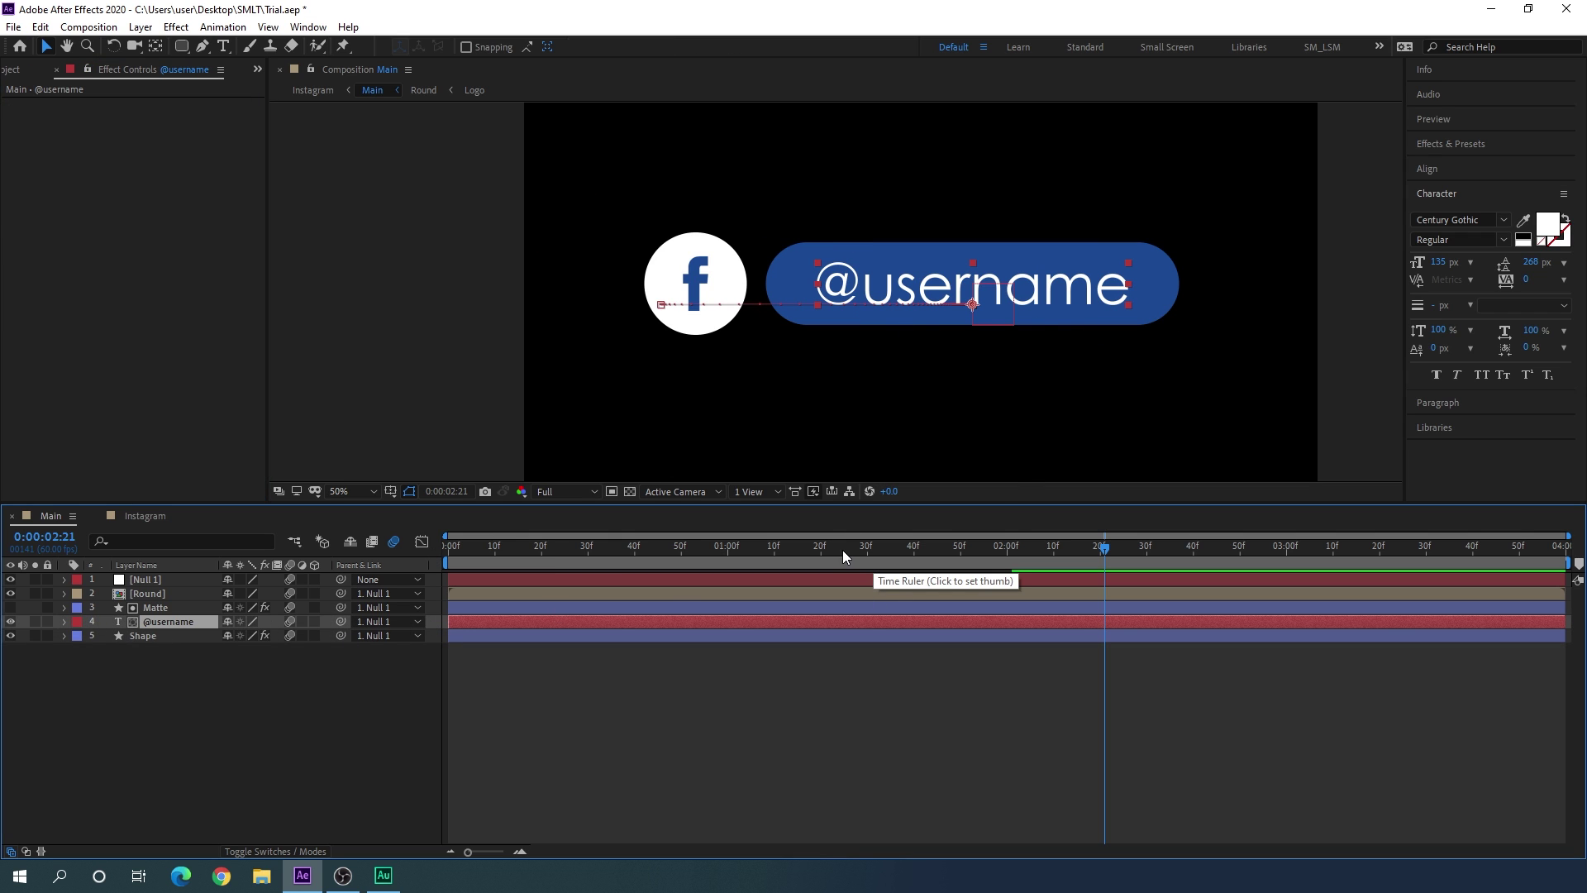
{"action": "left_click_drag", "start_coordinate": [844, 545], "coordinate": [970, 549]}
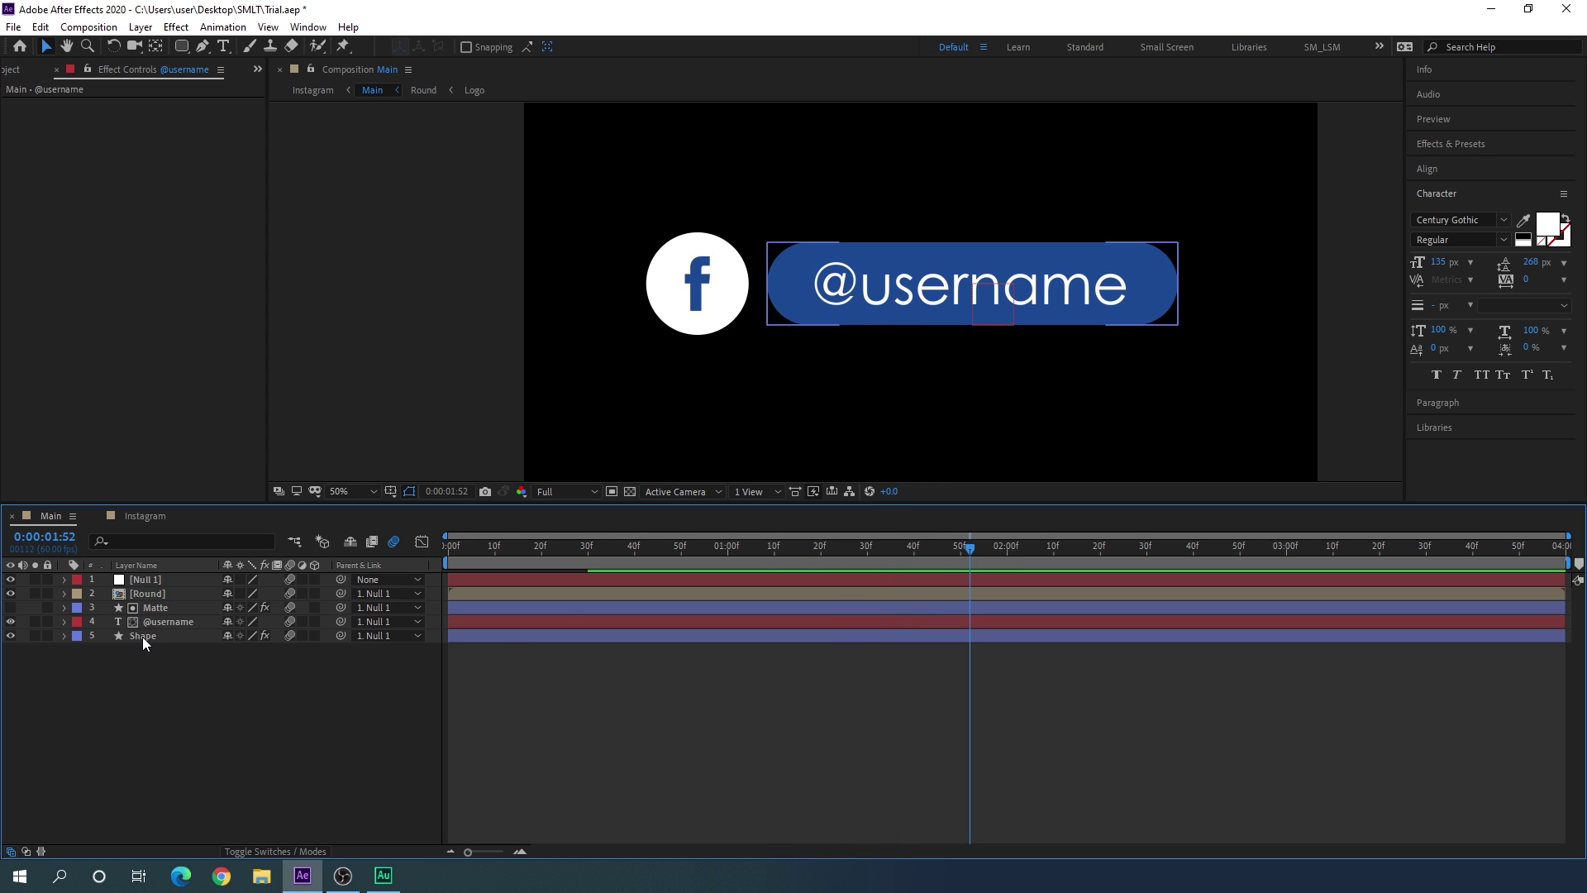
Step: In the Round composition, apply the Fill effect to the Shape layer and colour it with the Facebook logo's sampled blue
{"action": "left_click", "coordinate": [154, 593]}
{"action": "double_click", "coordinate": [155, 595]}
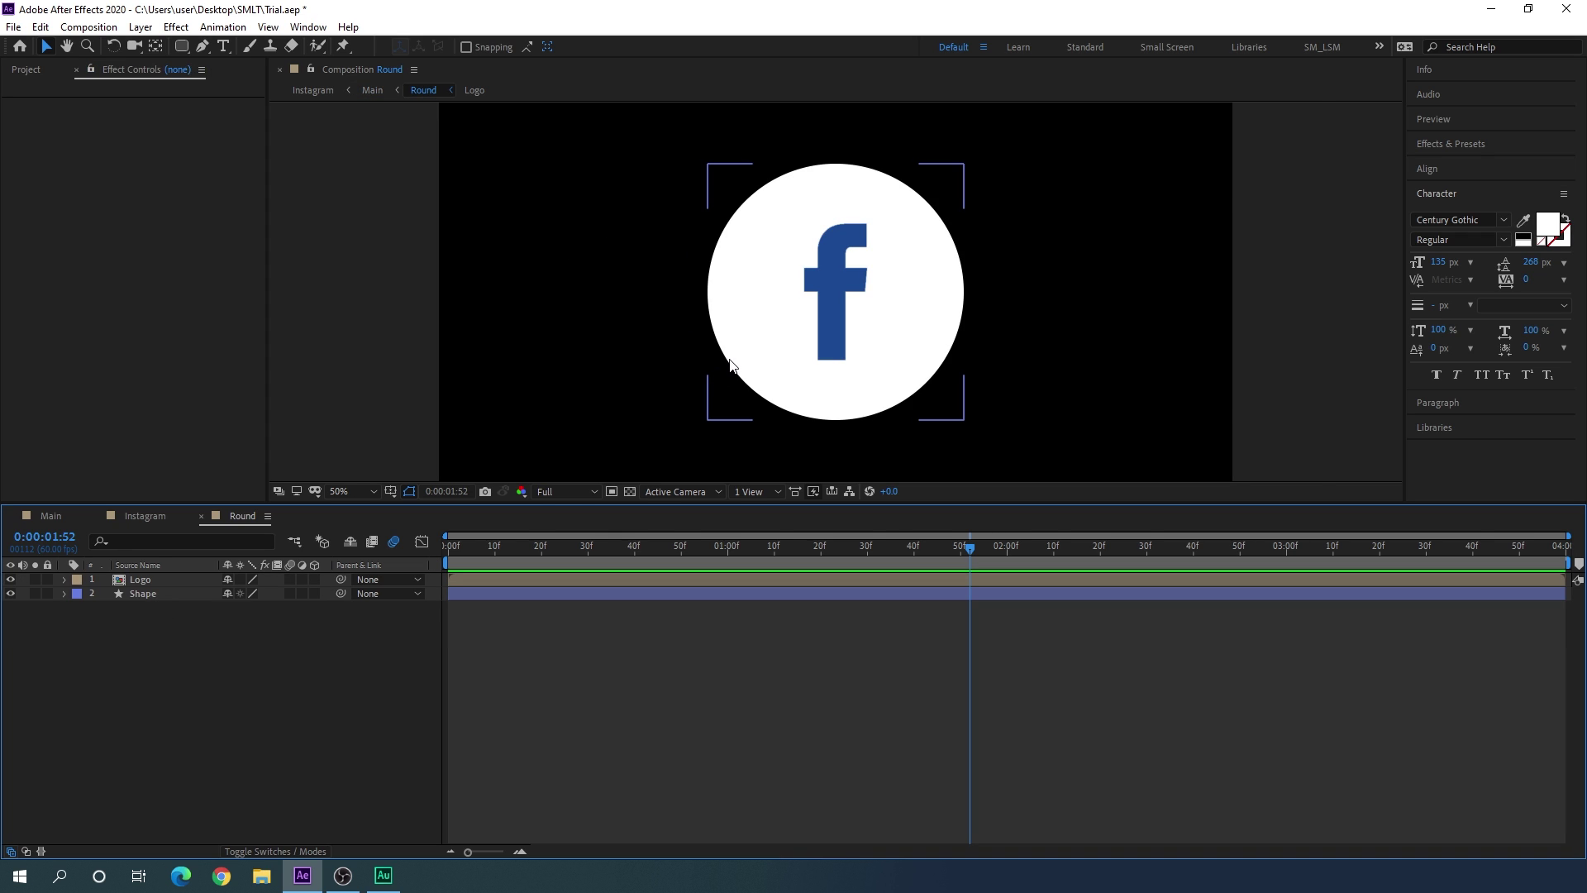
{"action": "left_click", "coordinate": [146, 594]}
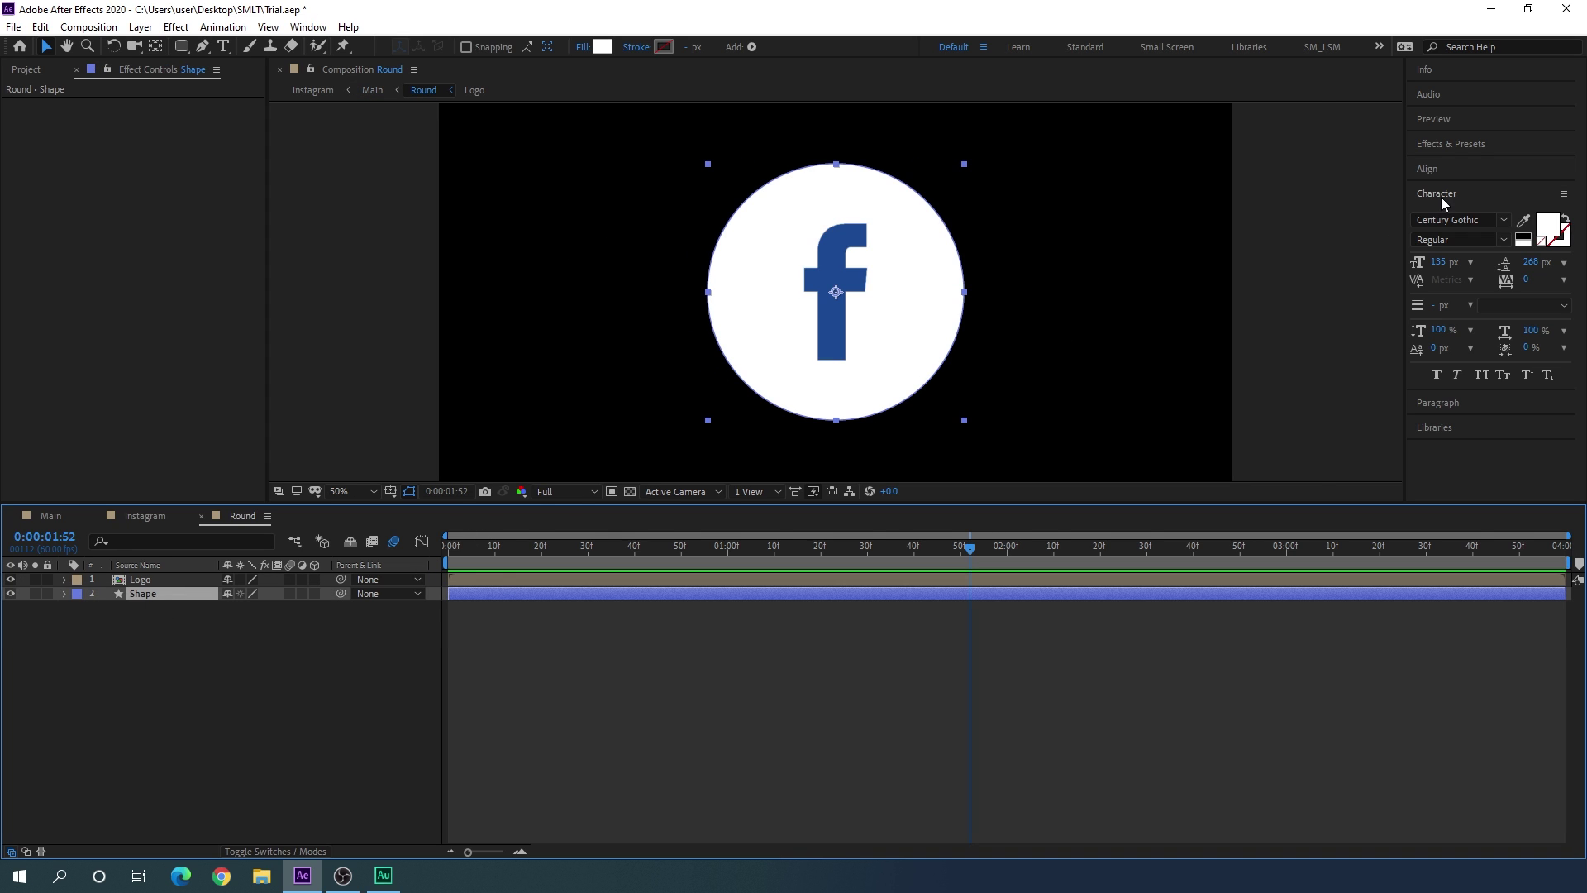
{"action": "left_click", "coordinate": [1452, 145]}
{"action": "type", "text": "gradi"}
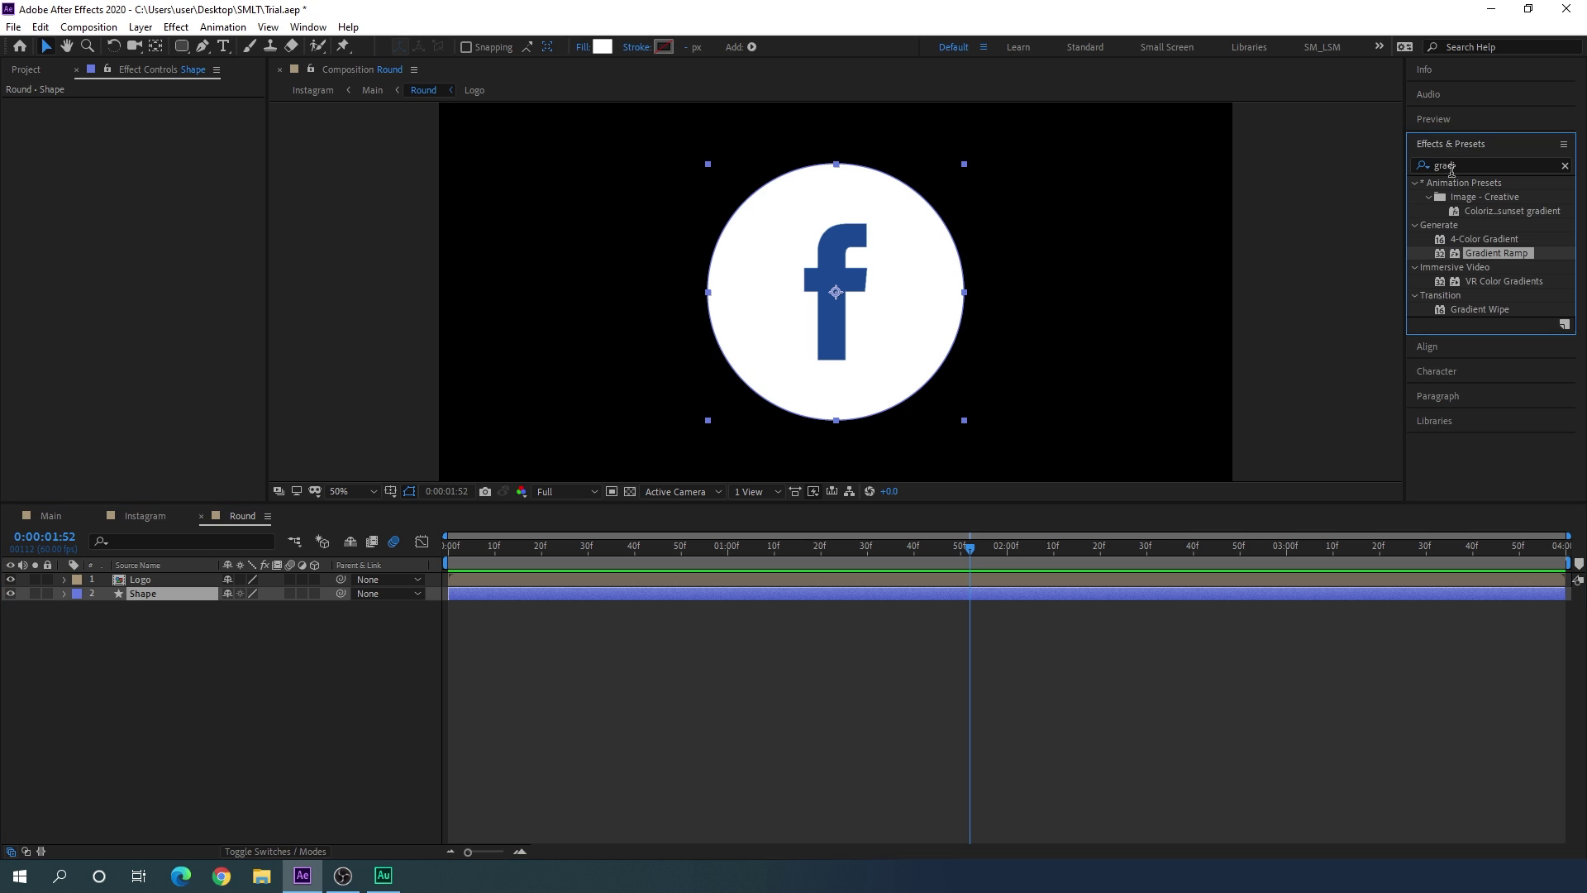
{"action": "left_click", "coordinate": [1565, 166]}
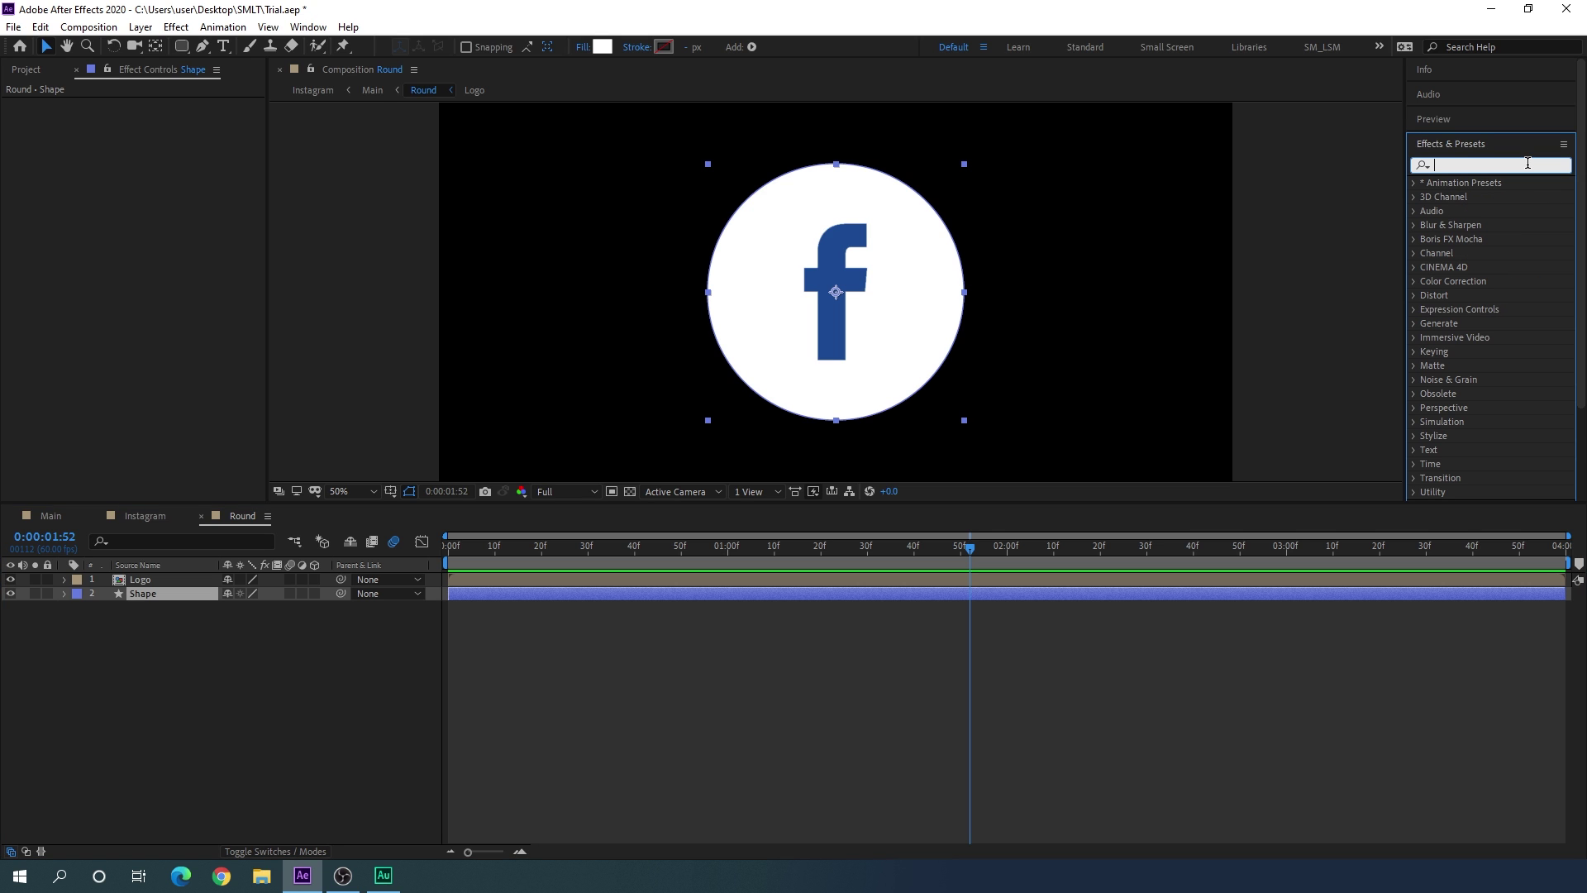
{"action": "type", "text": "fill"}
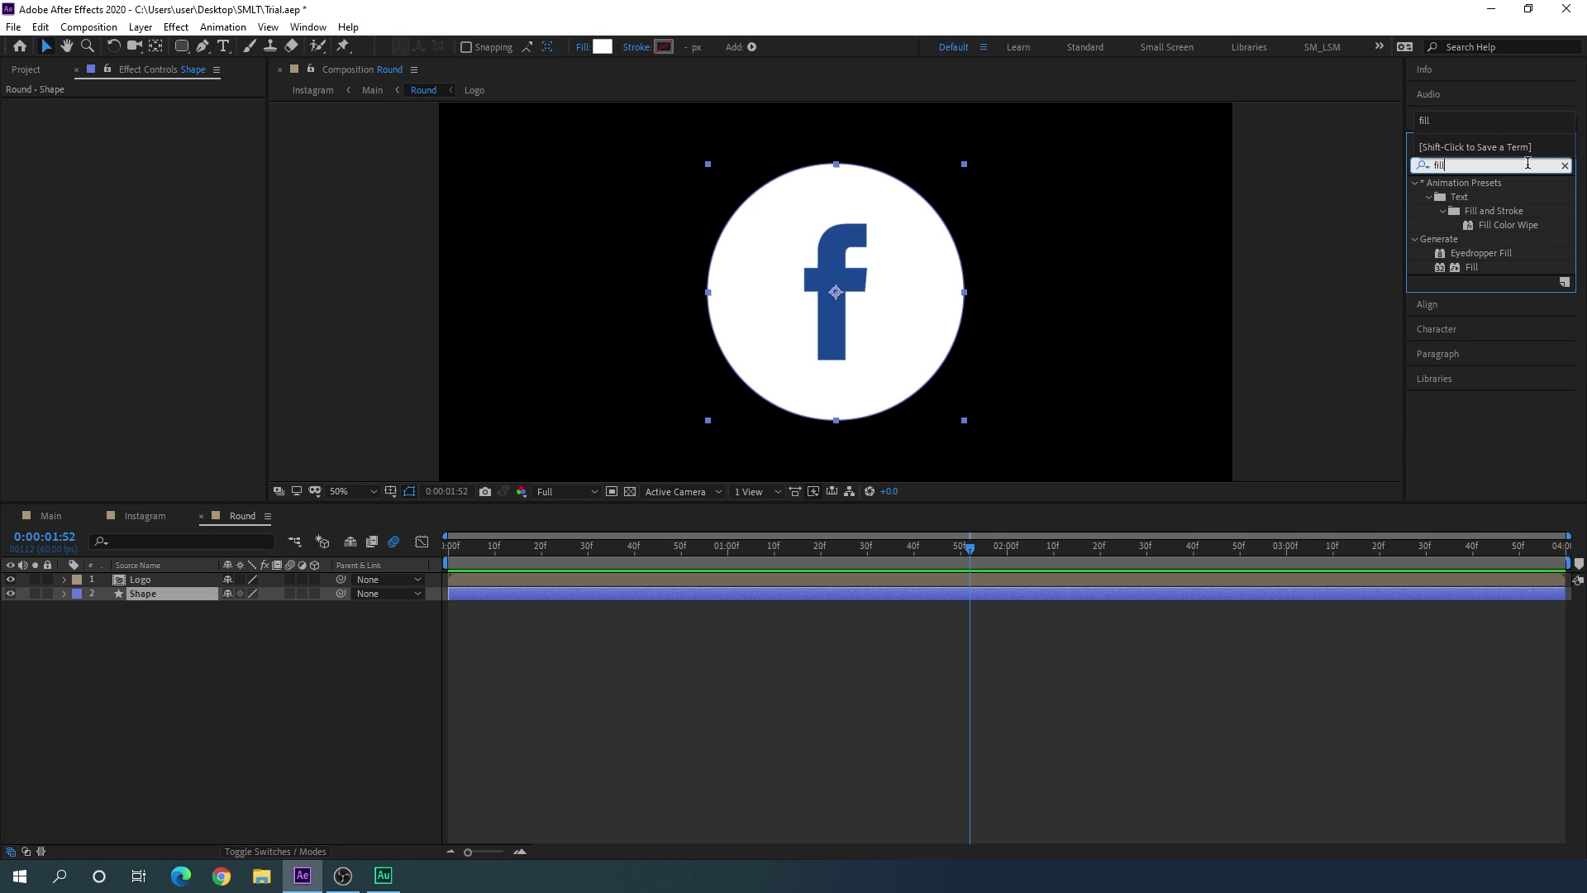
{"action": "left_click_drag", "start_coordinate": [1471, 266], "coordinate": [168, 217]}
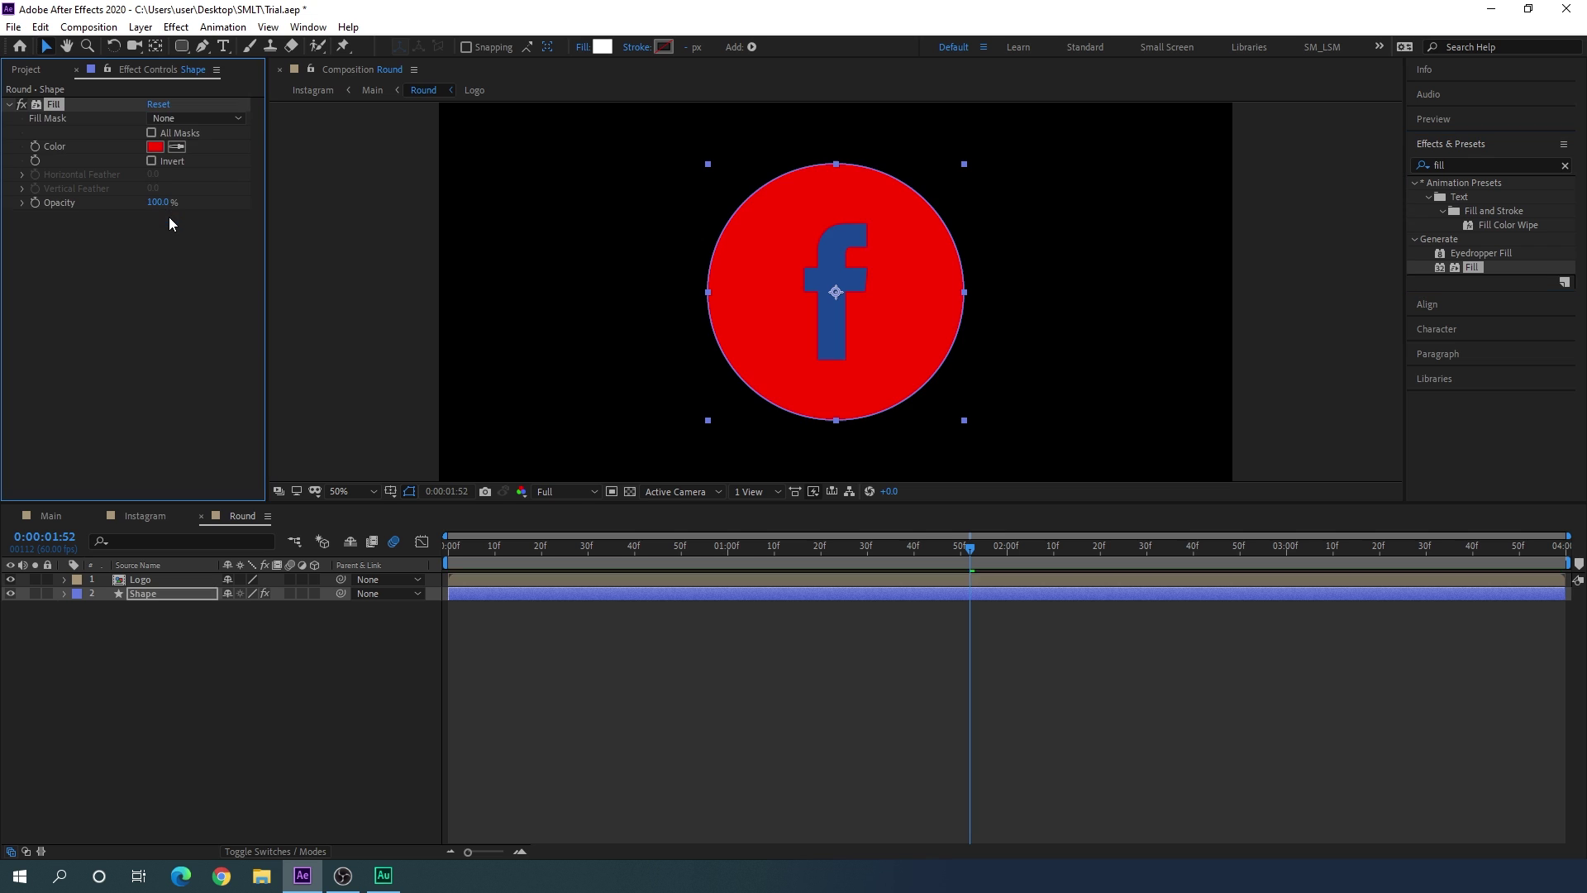
{"action": "left_click", "coordinate": [176, 148]}
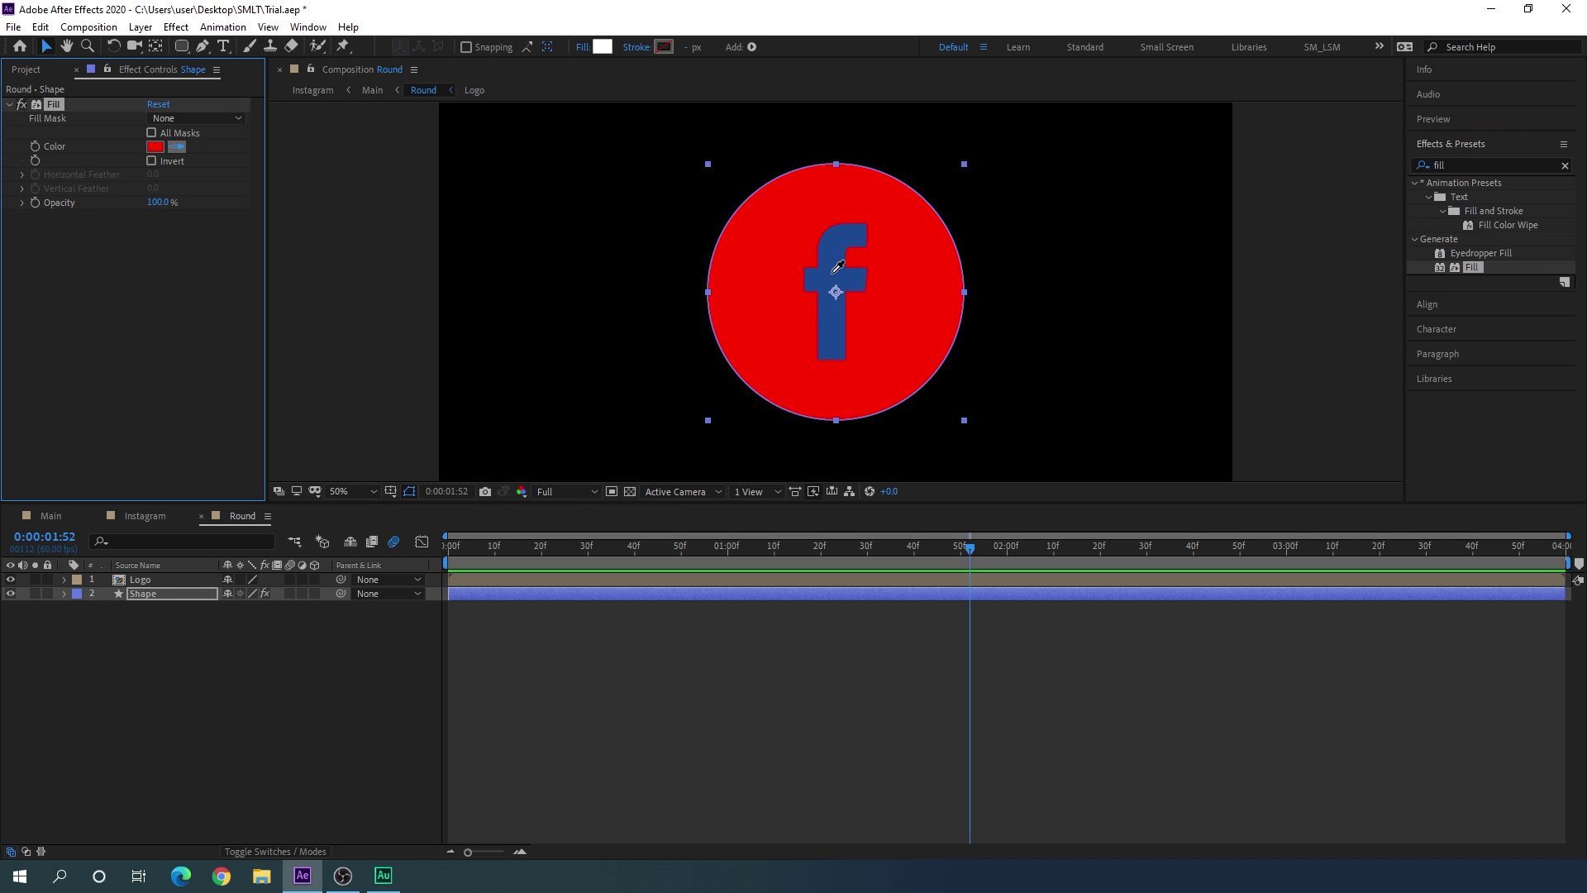
Step: Apply the Fill effect to the Logo layer in Round and set its colour to white, FFFFFF
{"action": "left_click", "coordinate": [161, 579]}
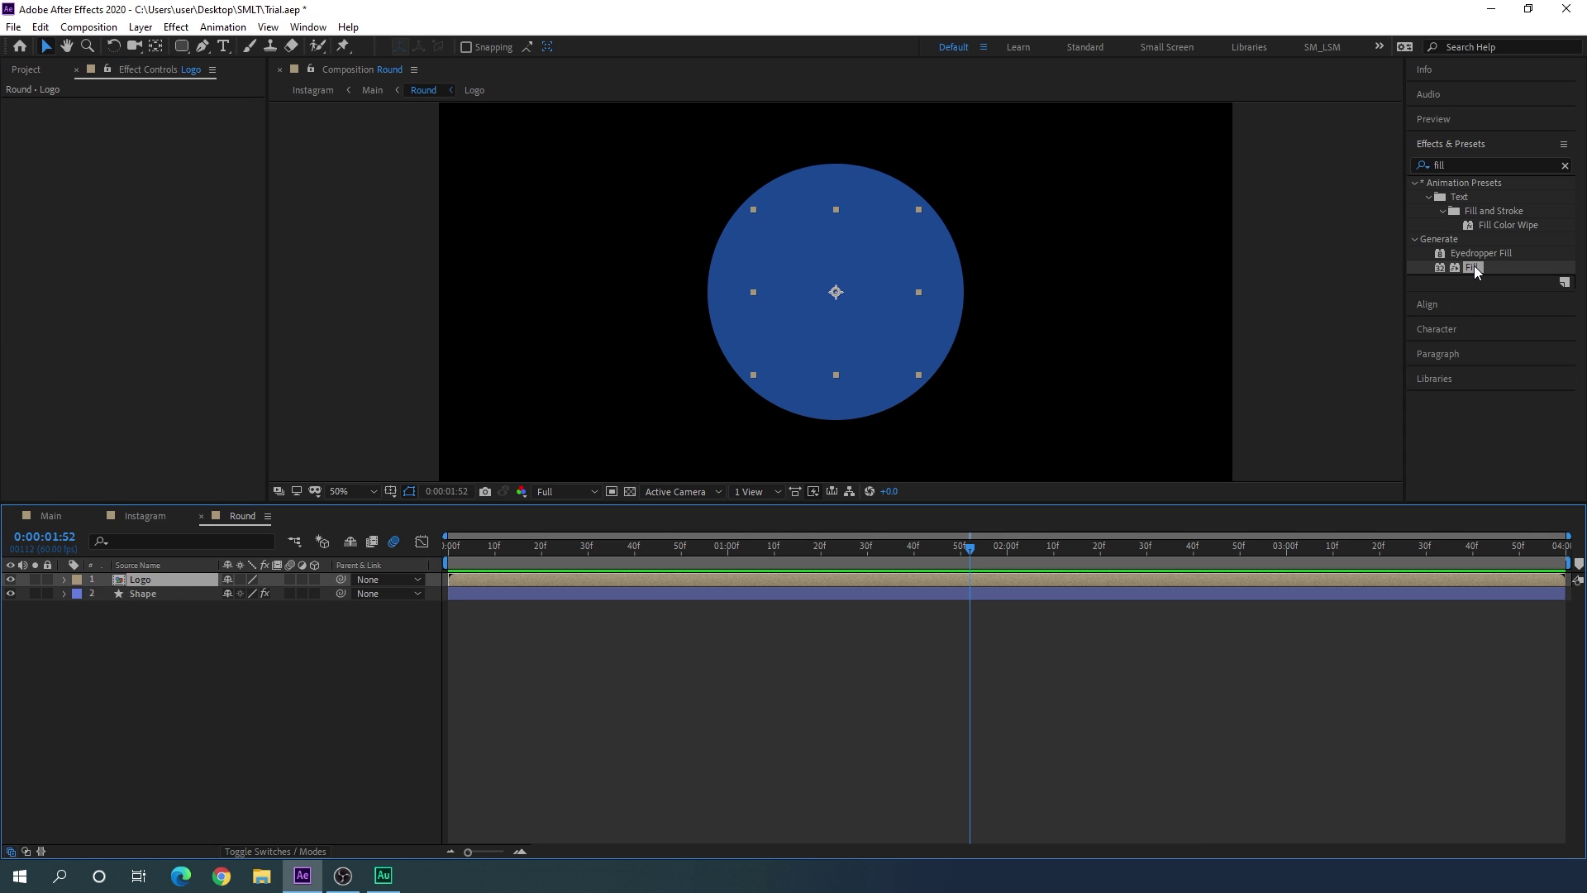
{"action": "left_click_drag", "start_coordinate": [1478, 270], "coordinate": [207, 300]}
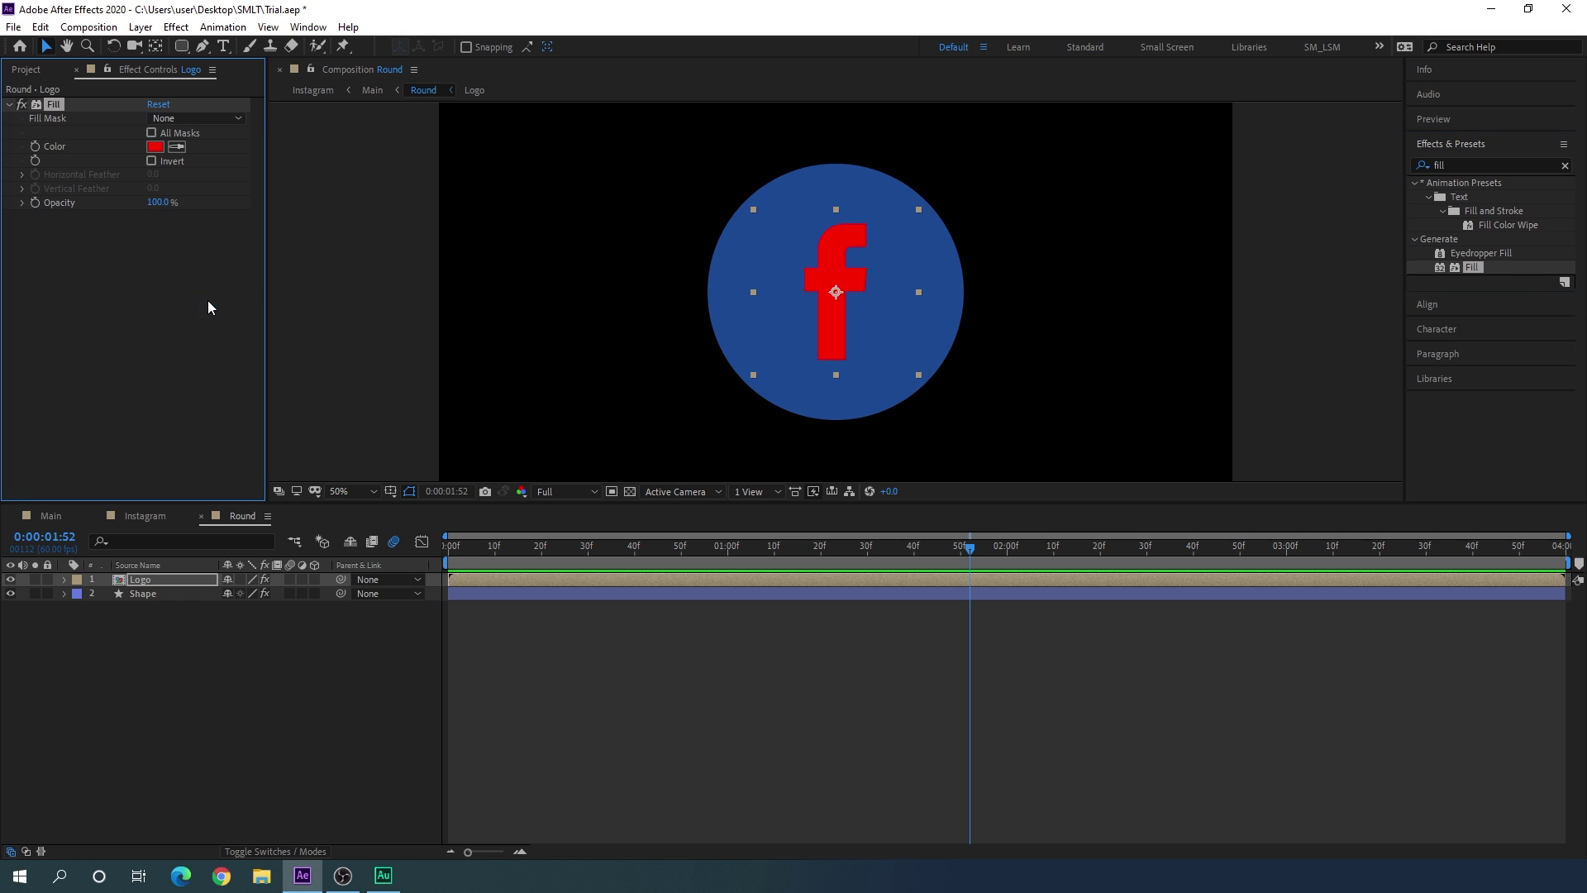
{"action": "left_click", "coordinate": [154, 146]}
{"action": "type", "text": "FFFFFF"}
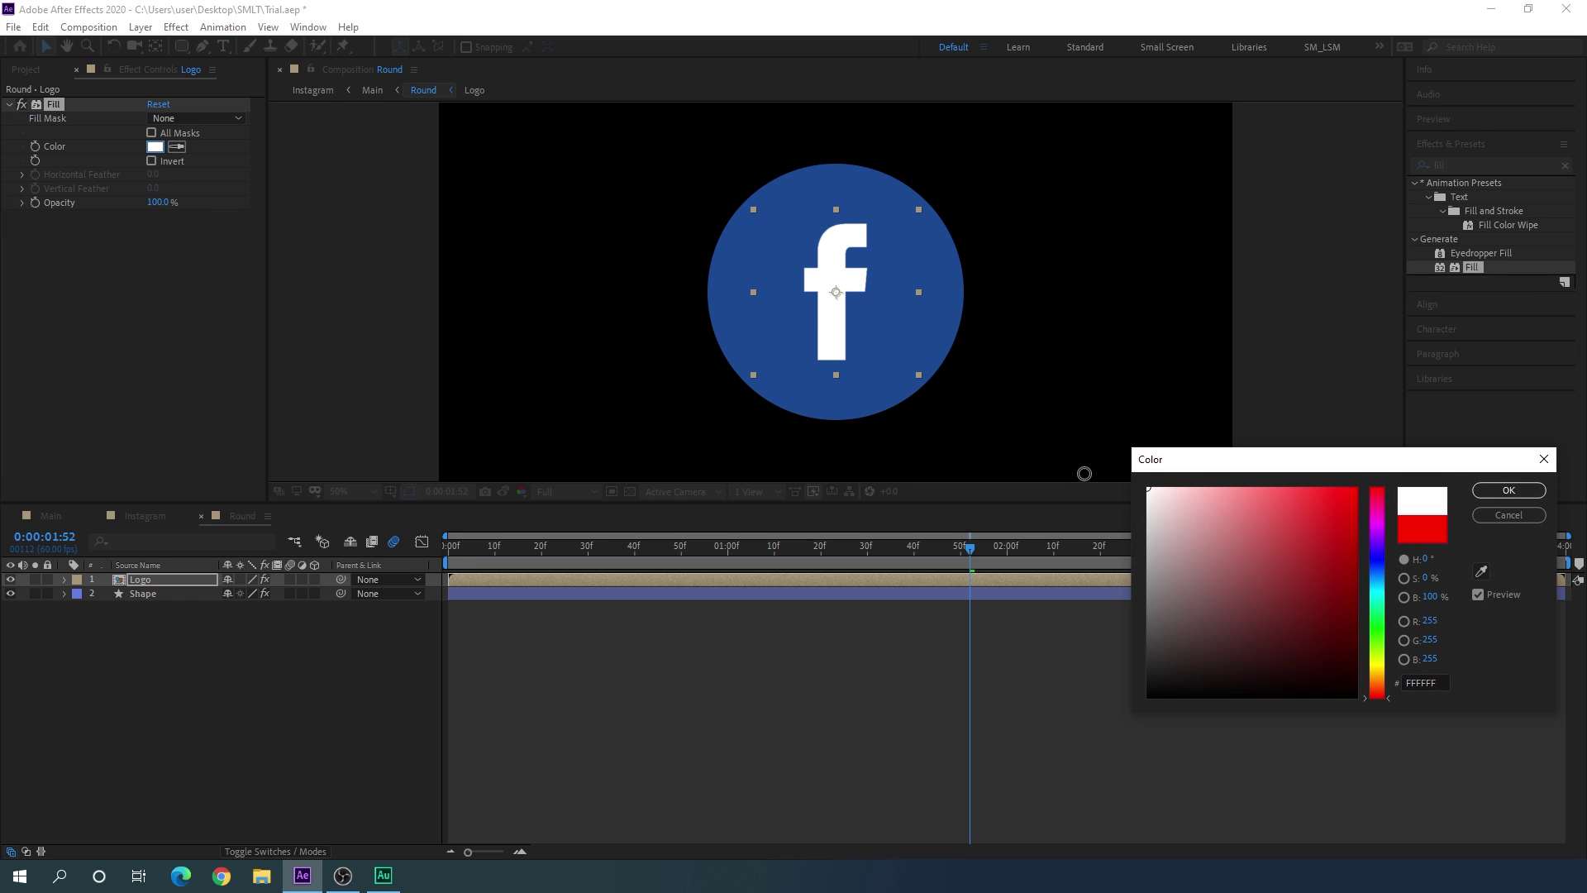
{"action": "left_click", "coordinate": [1500, 492]}
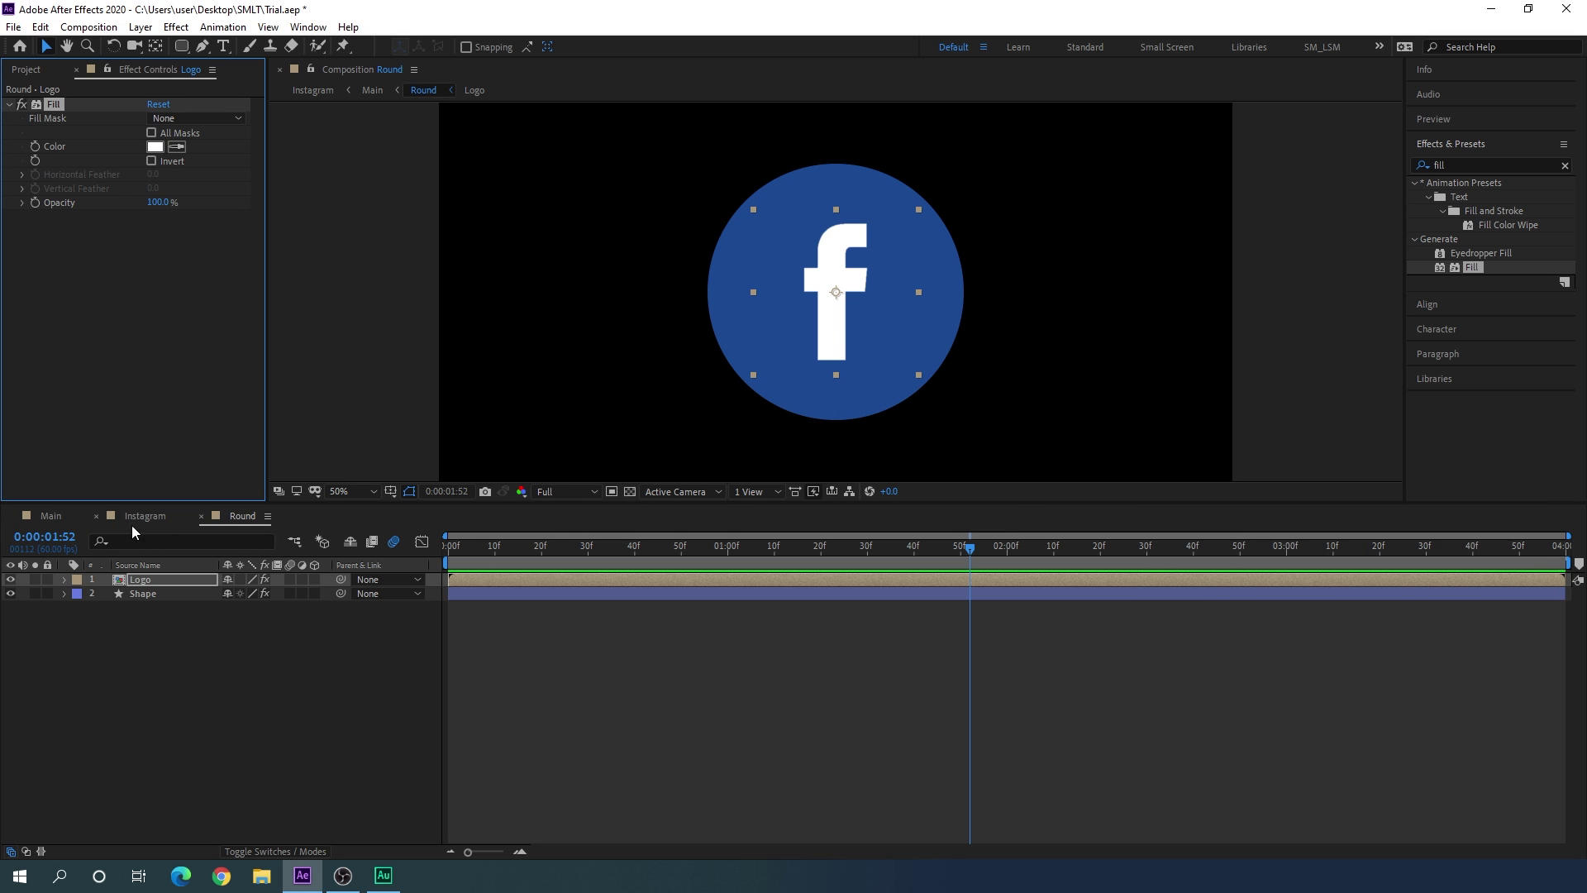
Step: In the Main composition, set both the start and end colours of the Shape layer's Gradient Ramp to white
{"action": "left_click", "coordinate": [52, 517]}
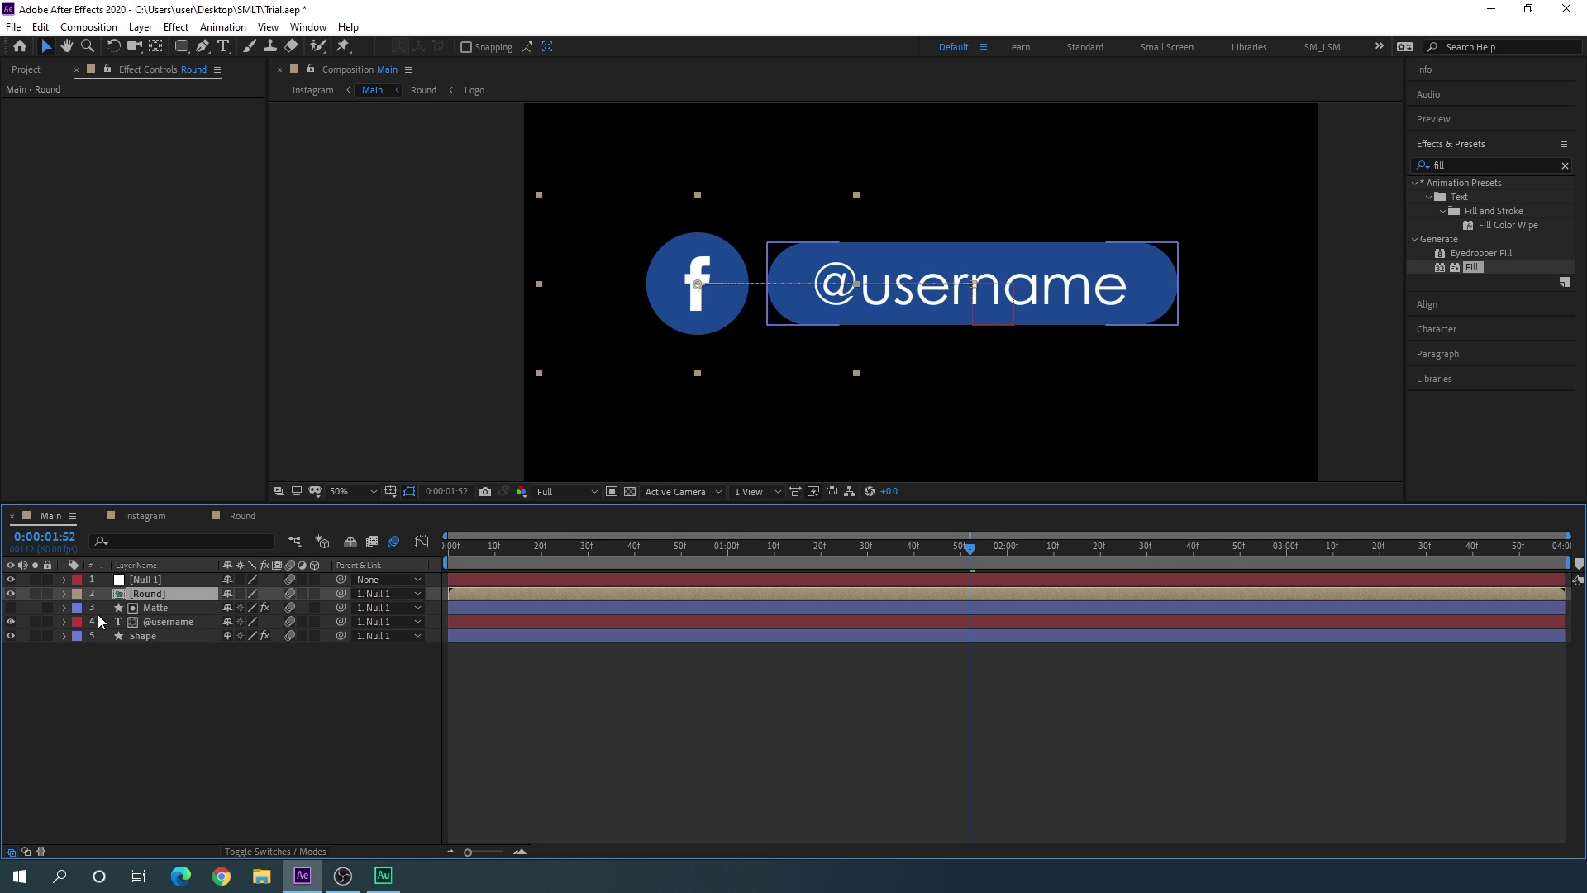
{"action": "left_click", "coordinate": [149, 638]}
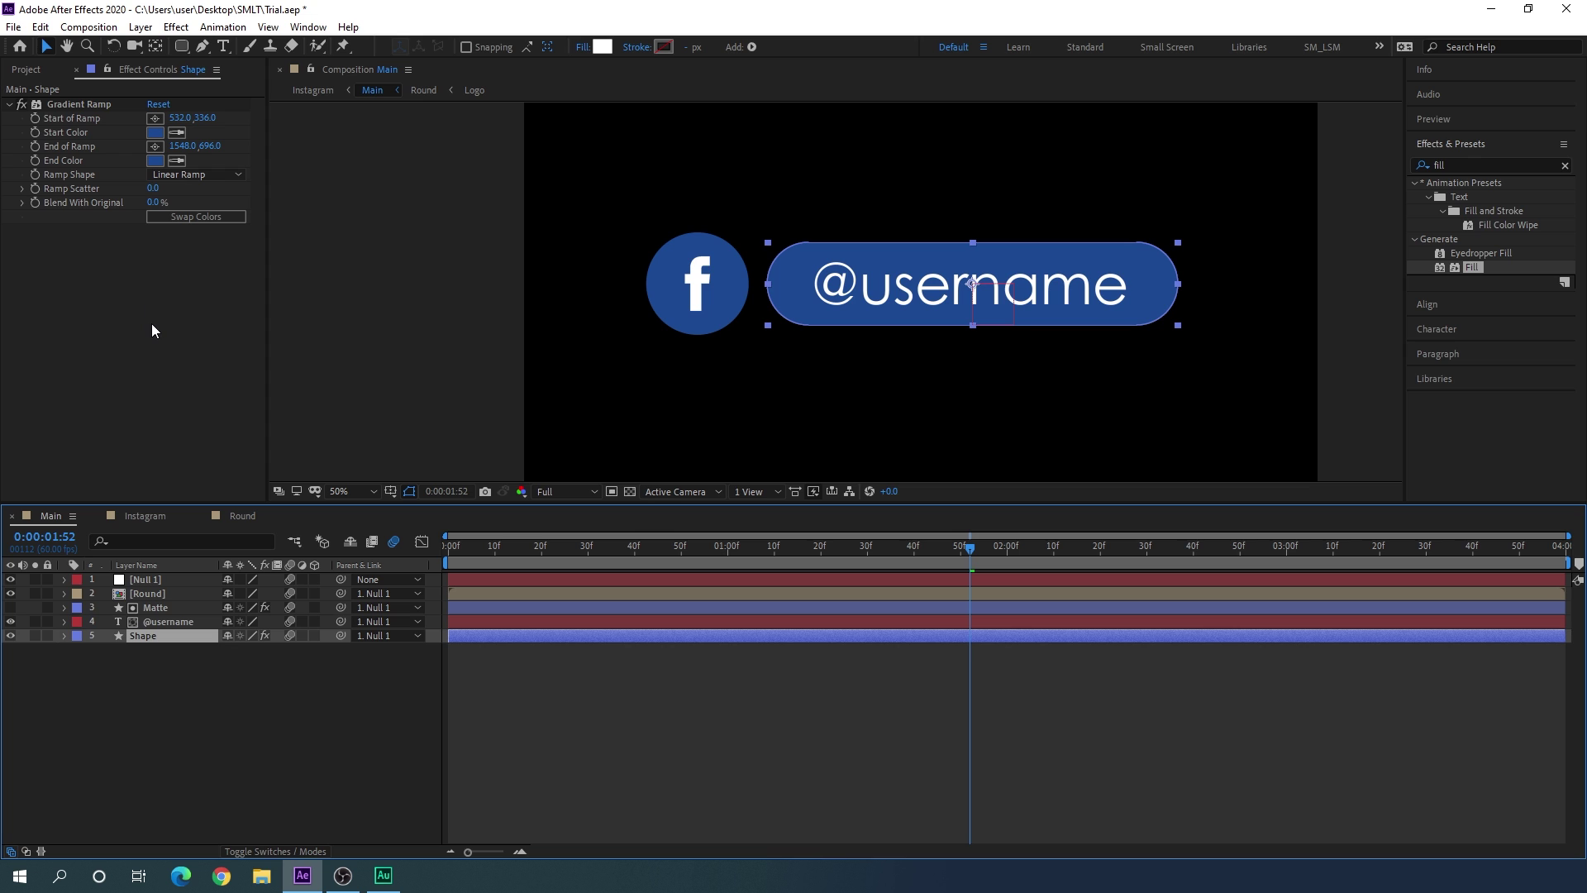
{"action": "left_click", "coordinate": [156, 133]}
{"action": "left_click_drag", "start_coordinate": [1182, 533], "coordinate": [1038, 412]}
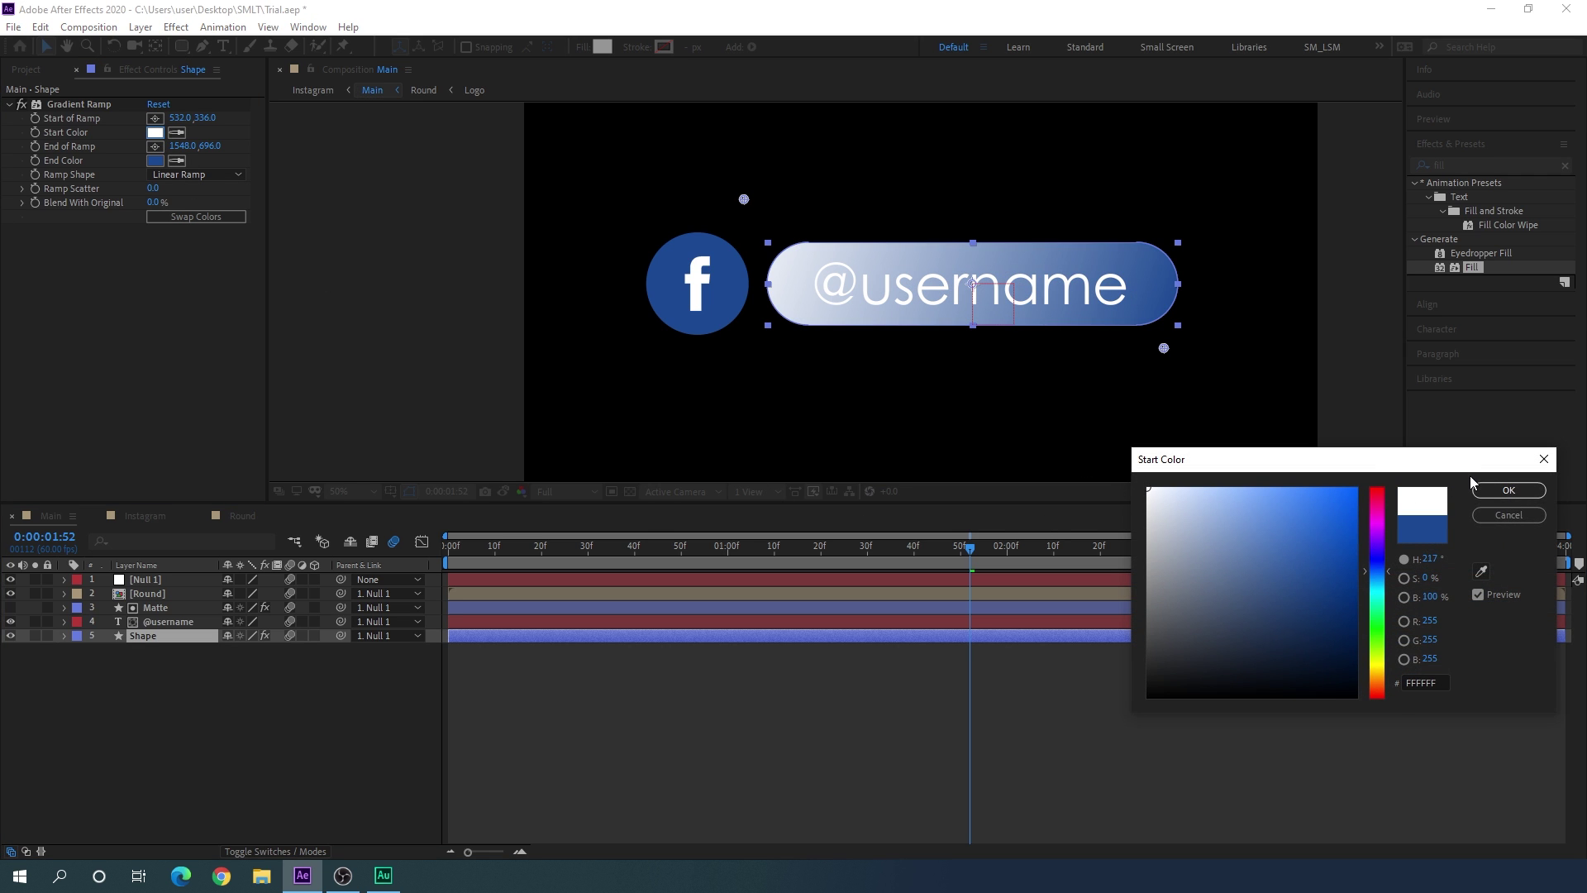
{"action": "left_click", "coordinate": [1506, 491]}
{"action": "left_click", "coordinate": [156, 160]}
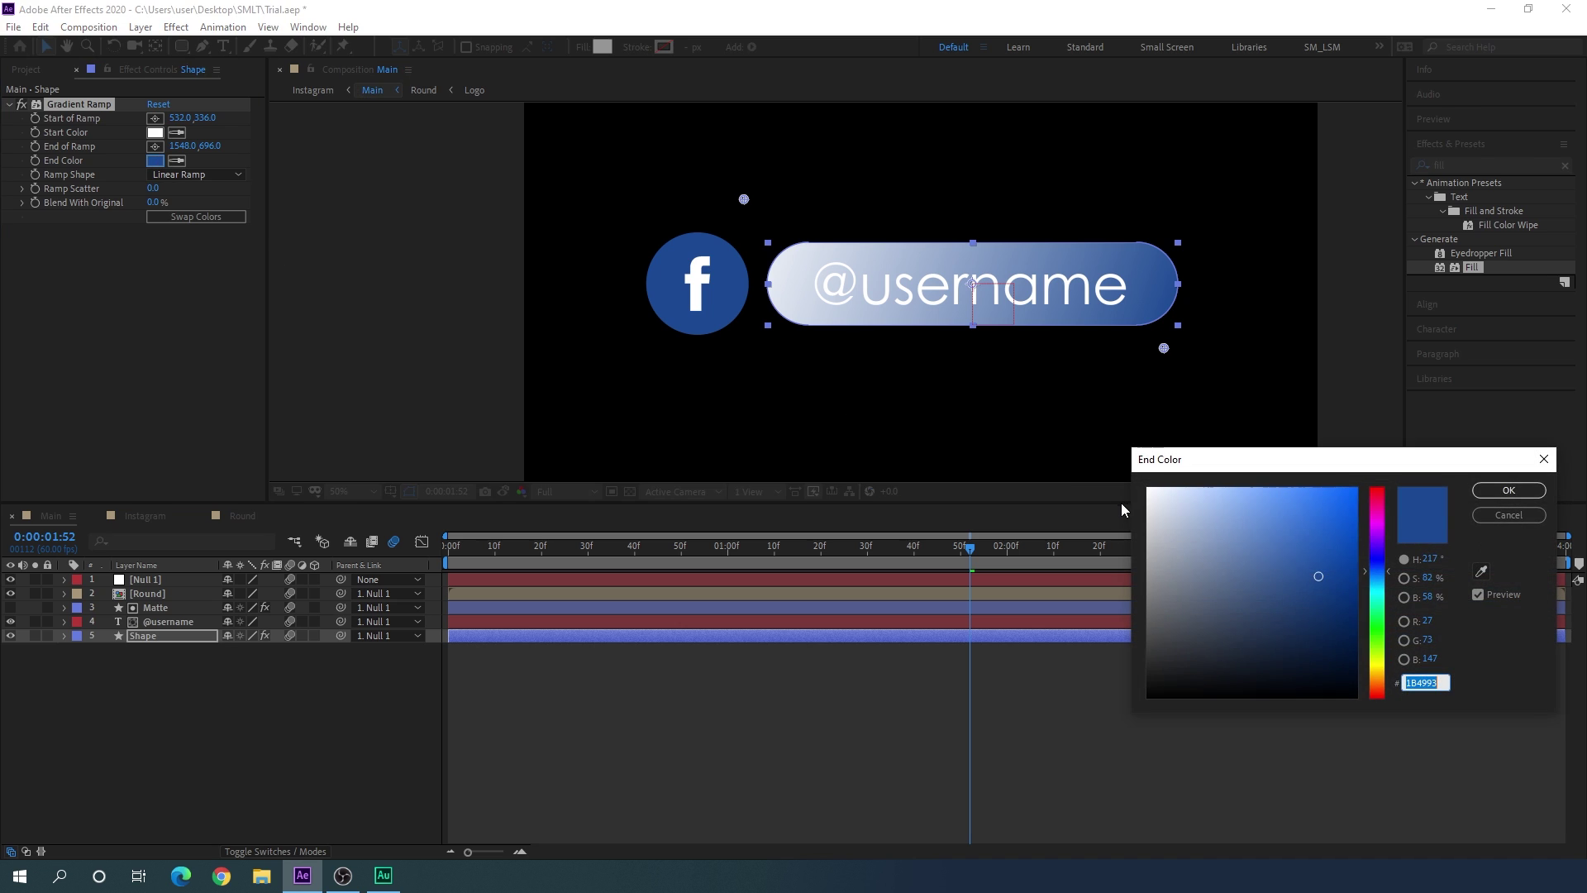
{"action": "left_click_drag", "start_coordinate": [1318, 574], "coordinate": [1054, 456]}
{"action": "left_click", "coordinate": [1508, 490]}
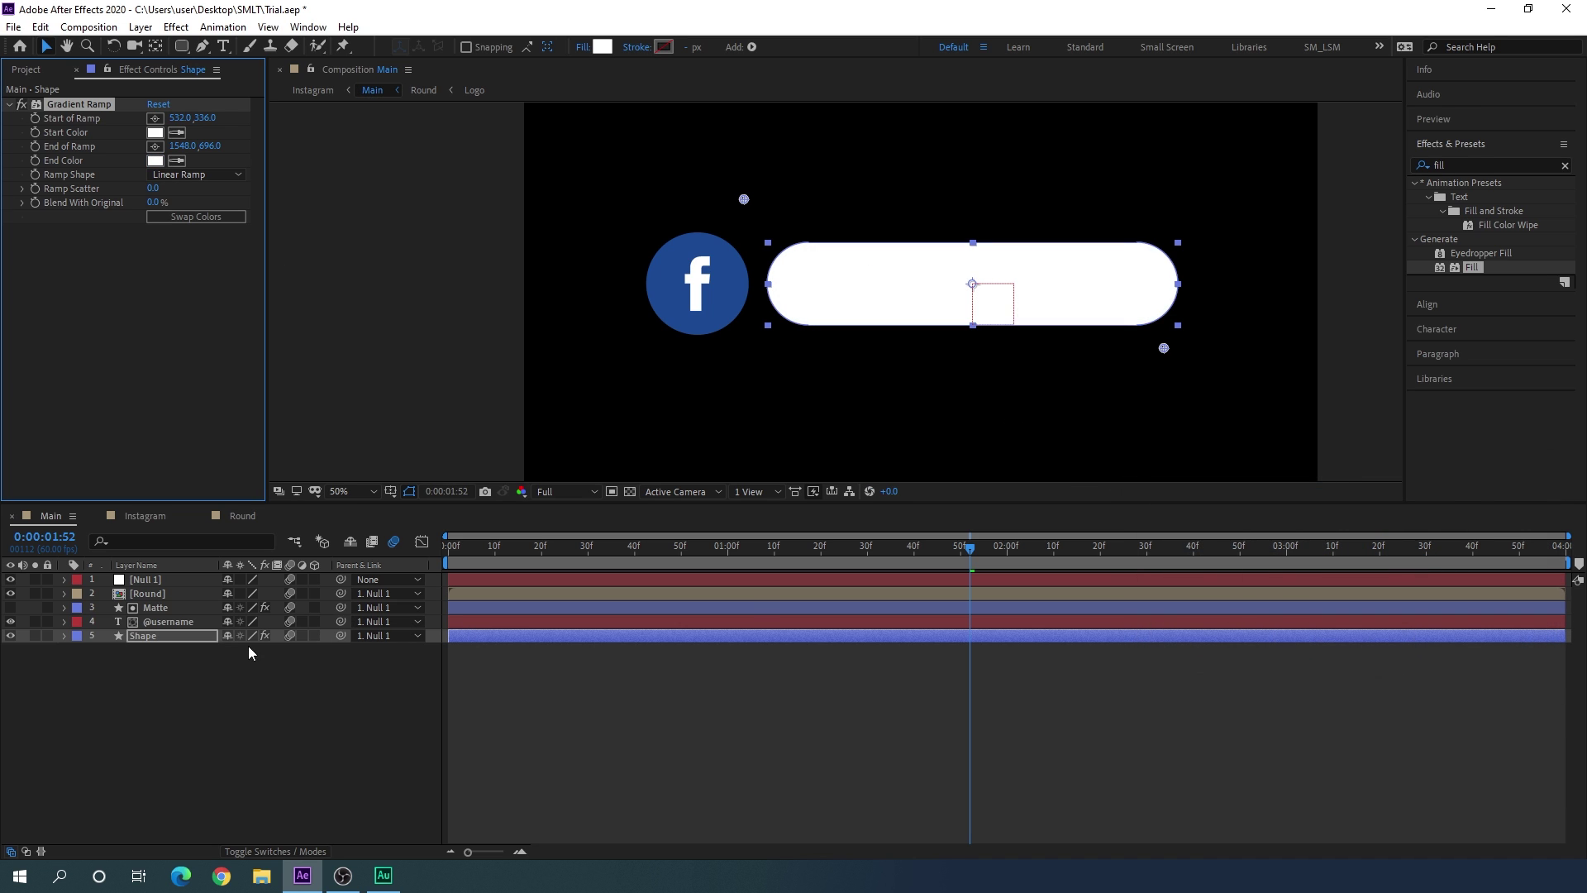
{"action": "left_click", "coordinate": [184, 624]}
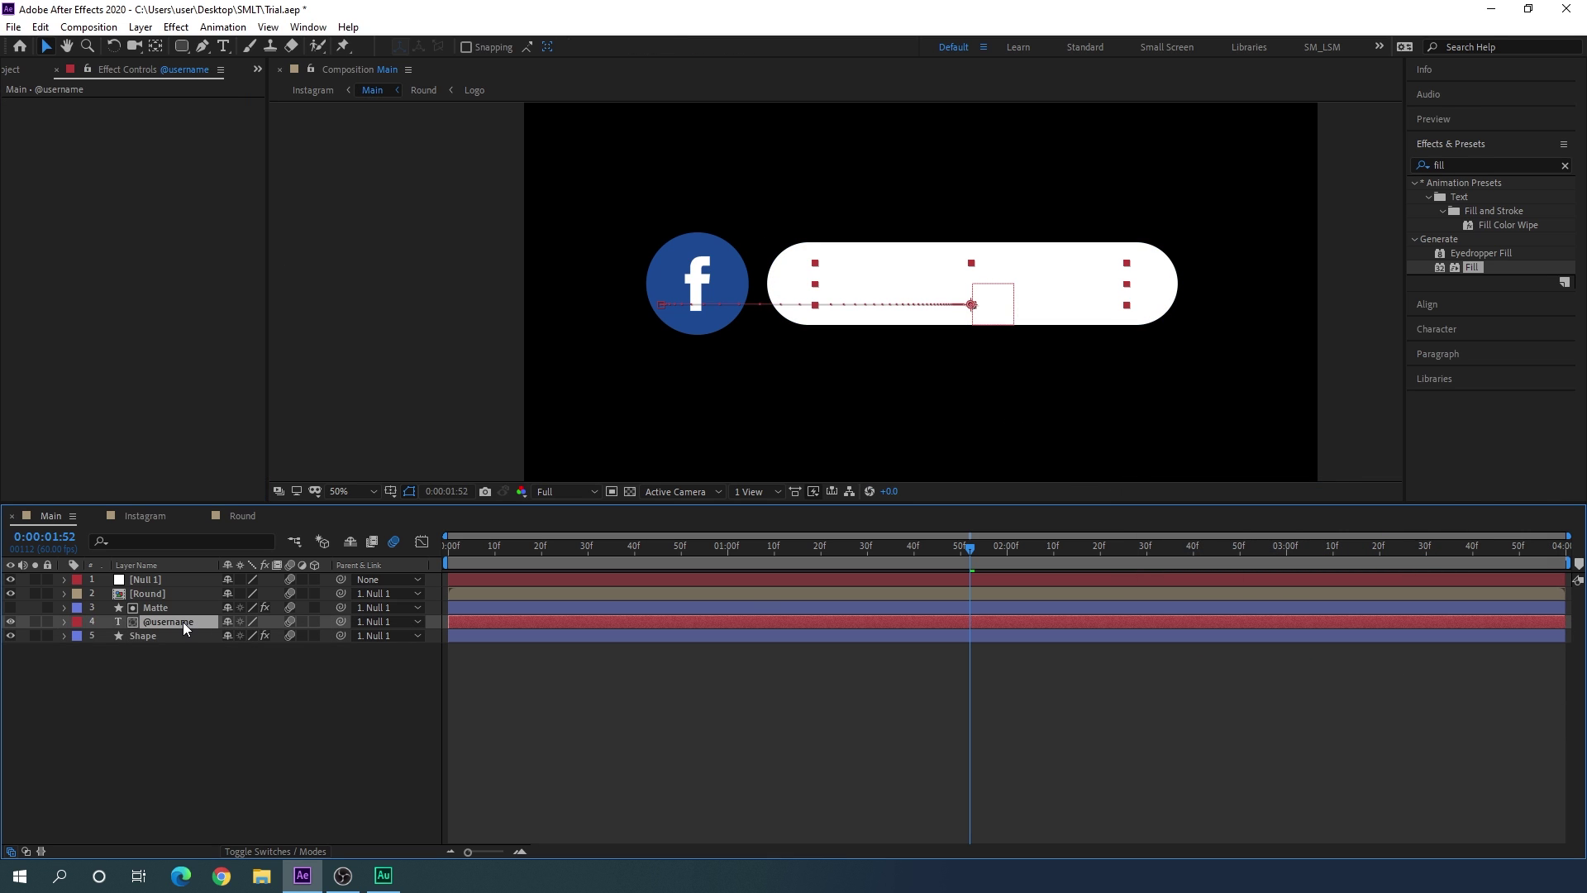
{"action": "left_click", "coordinate": [1438, 329]}
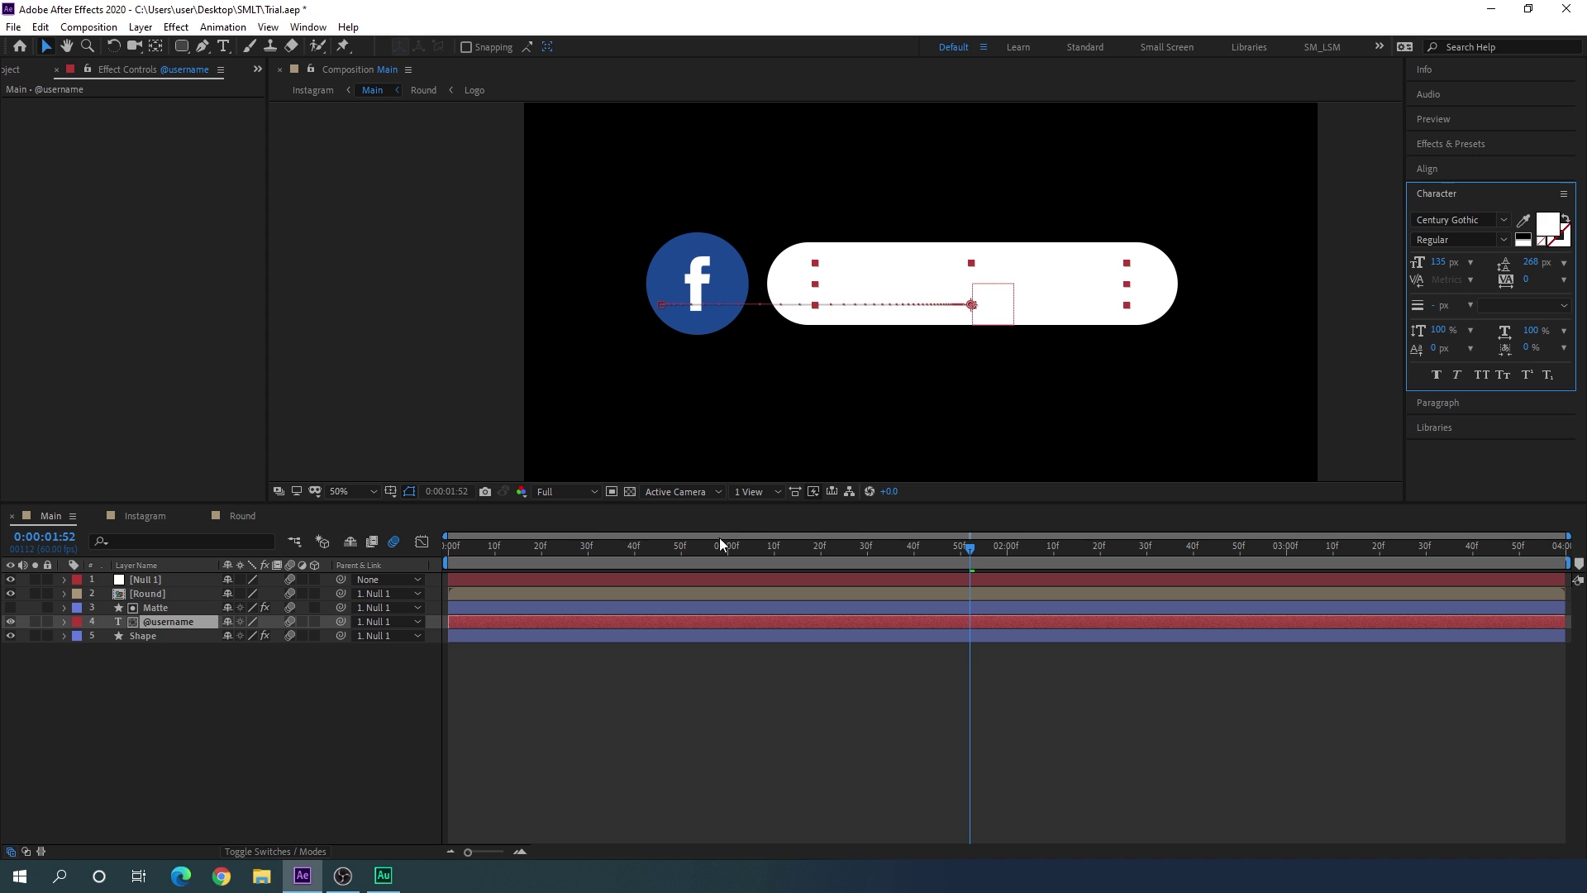
{"action": "left_click", "coordinate": [1546, 237]}
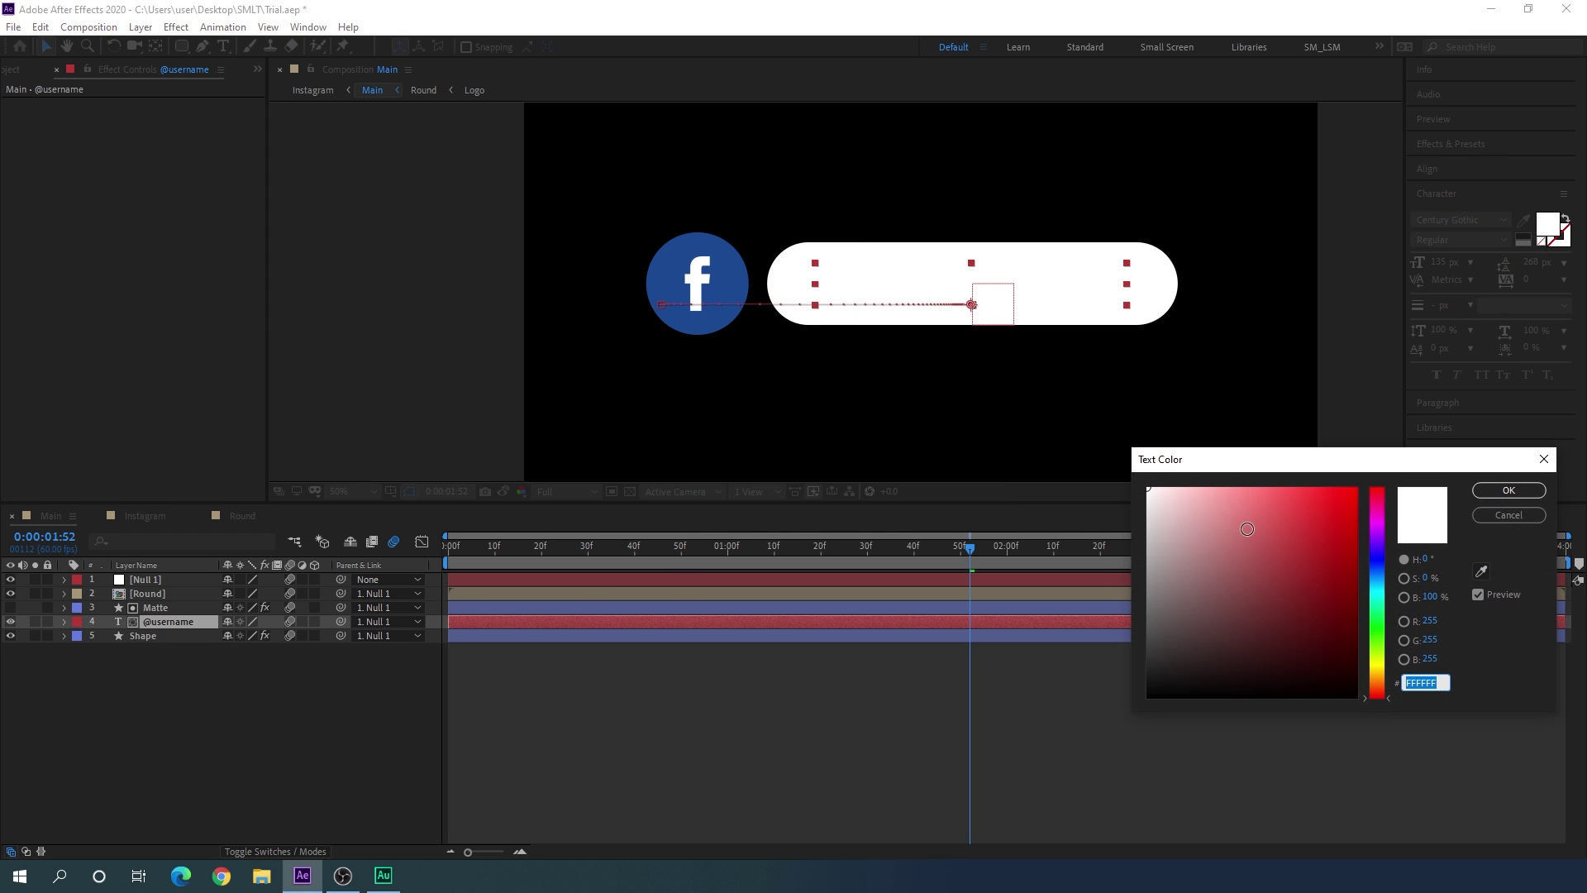
{"action": "left_click_drag", "start_coordinate": [1244, 525], "coordinate": [1038, 779]}
{"action": "left_click", "coordinate": [1495, 491]}
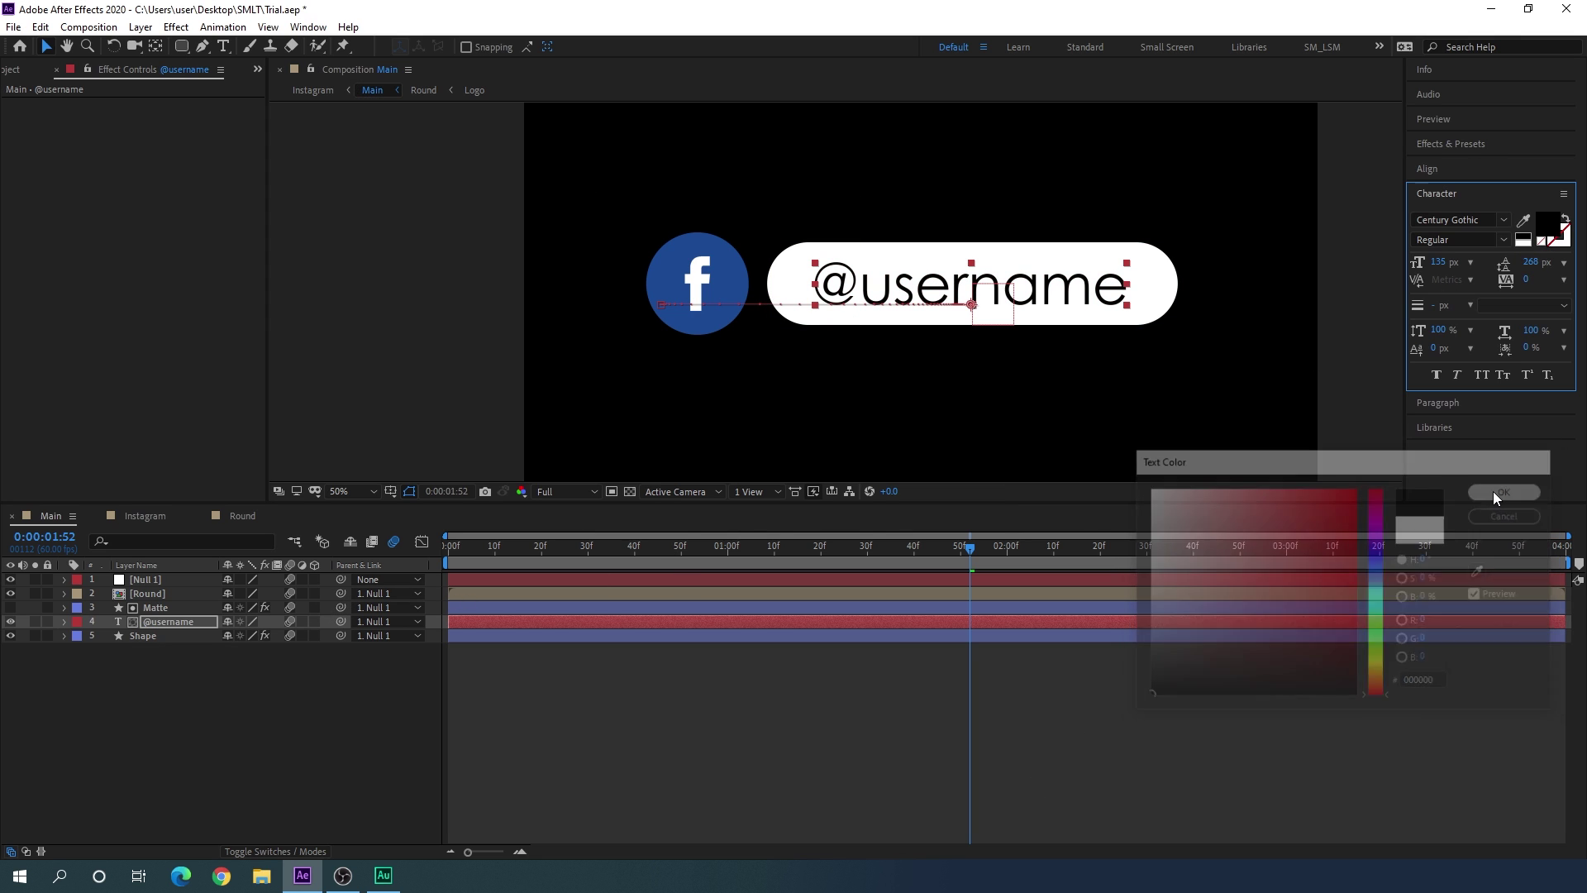
{"action": "left_click_drag", "start_coordinate": [718, 549], "coordinate": [1050, 551]}
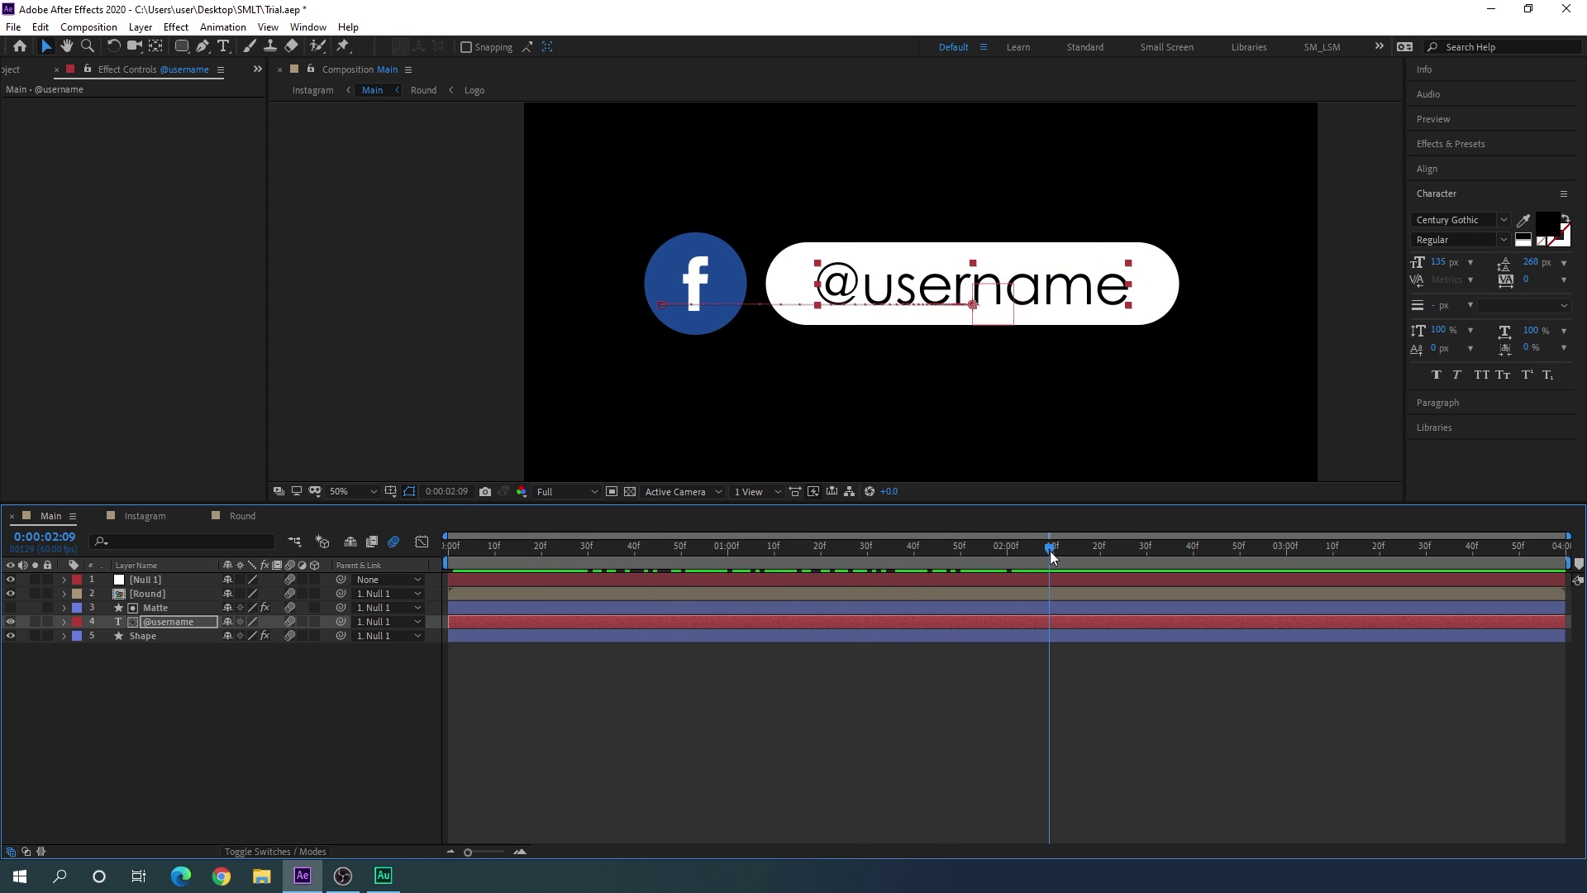
Step: In the Round composition, set the Shape layer's Fill colour to black, 000000, and close the composition
{"action": "left_click", "coordinate": [246, 514]}
{"action": "left_click", "coordinate": [149, 593]}
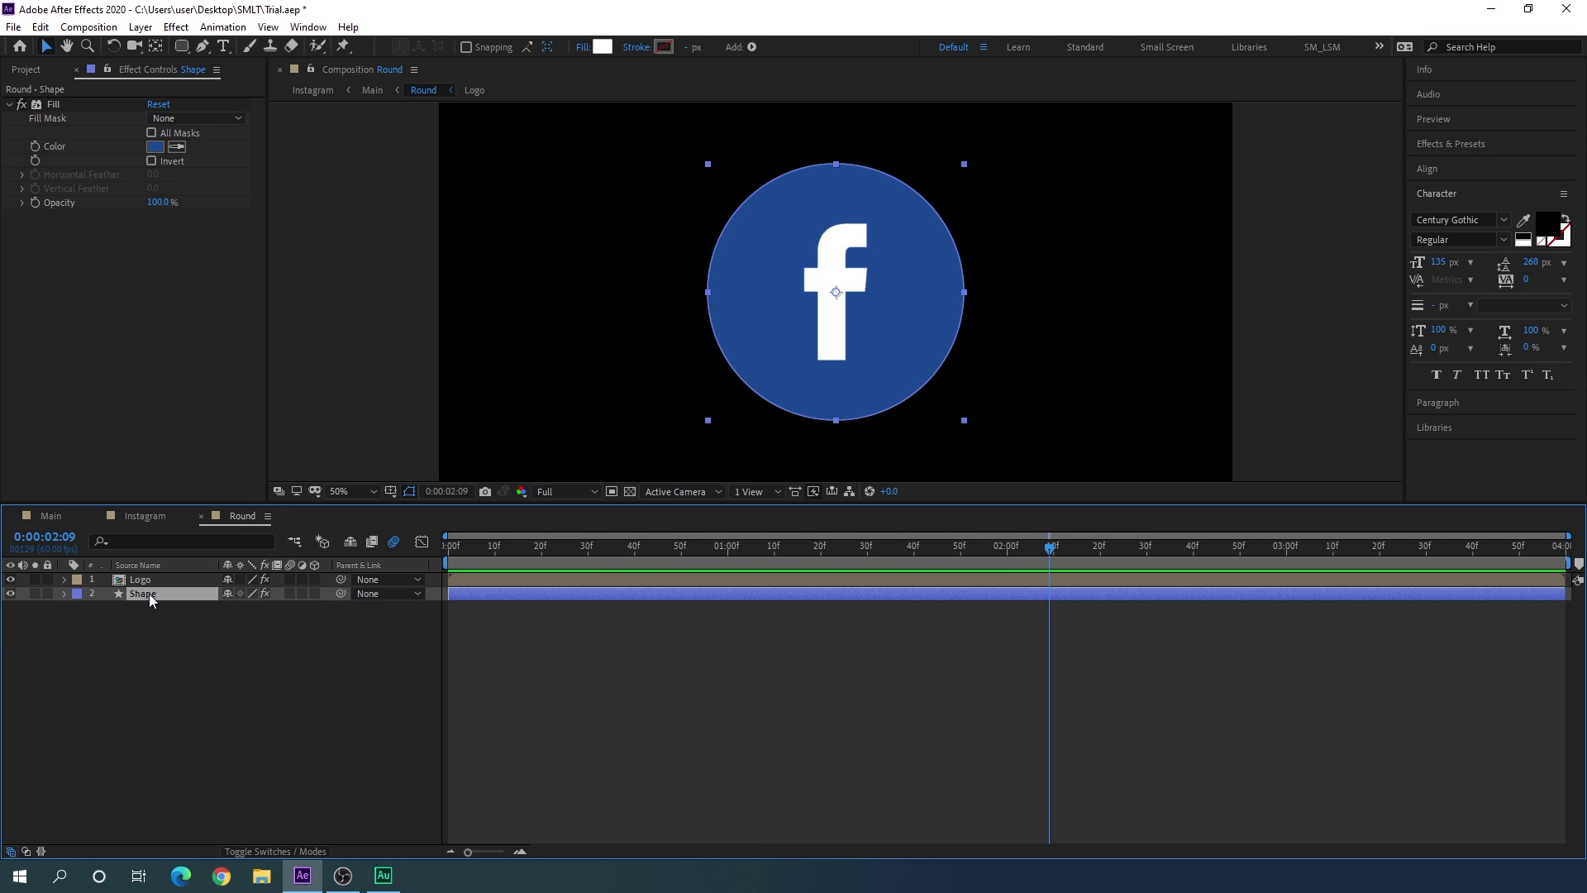
{"action": "left_click", "coordinate": [155, 147]}
{"action": "left_click_drag", "start_coordinate": [1198, 542], "coordinate": [1030, 727]}
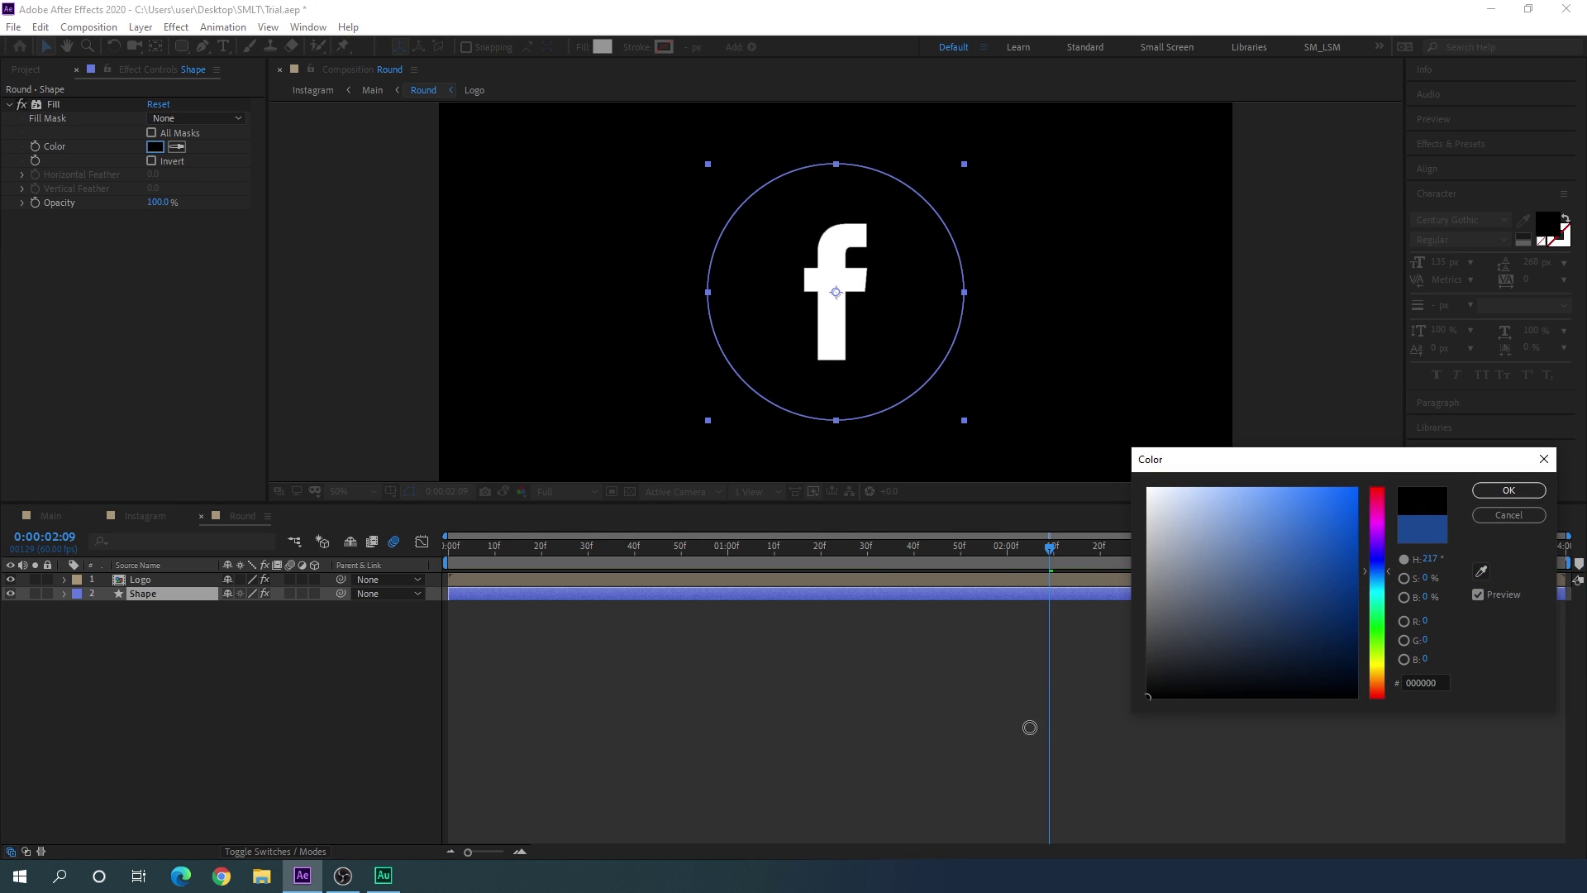
{"action": "left_click", "coordinate": [1509, 490]}
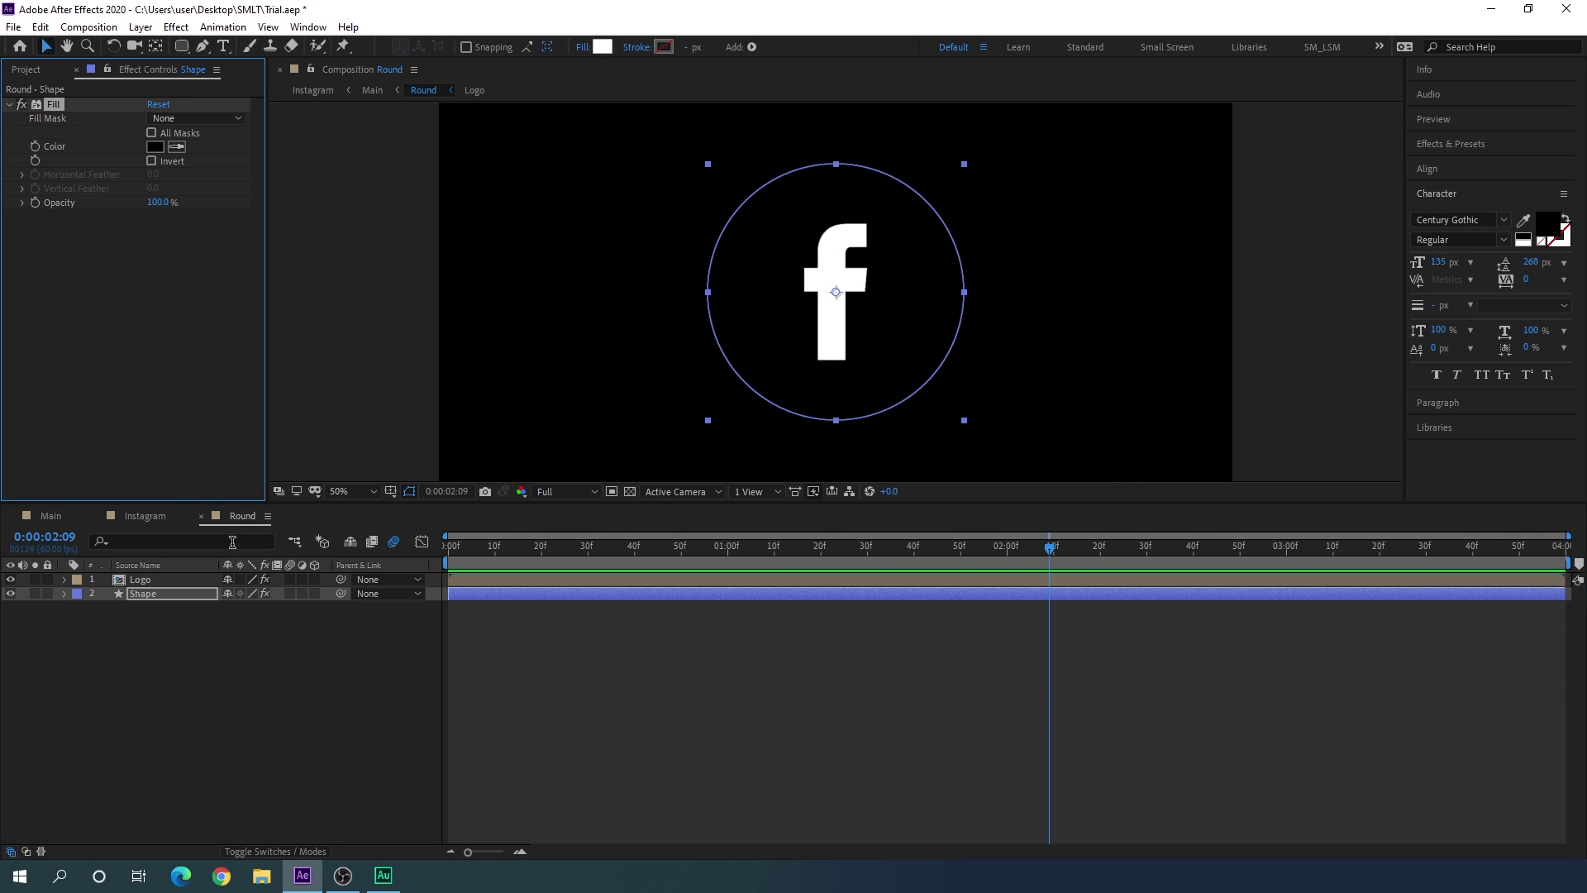
{"action": "left_click", "coordinate": [202, 517]}
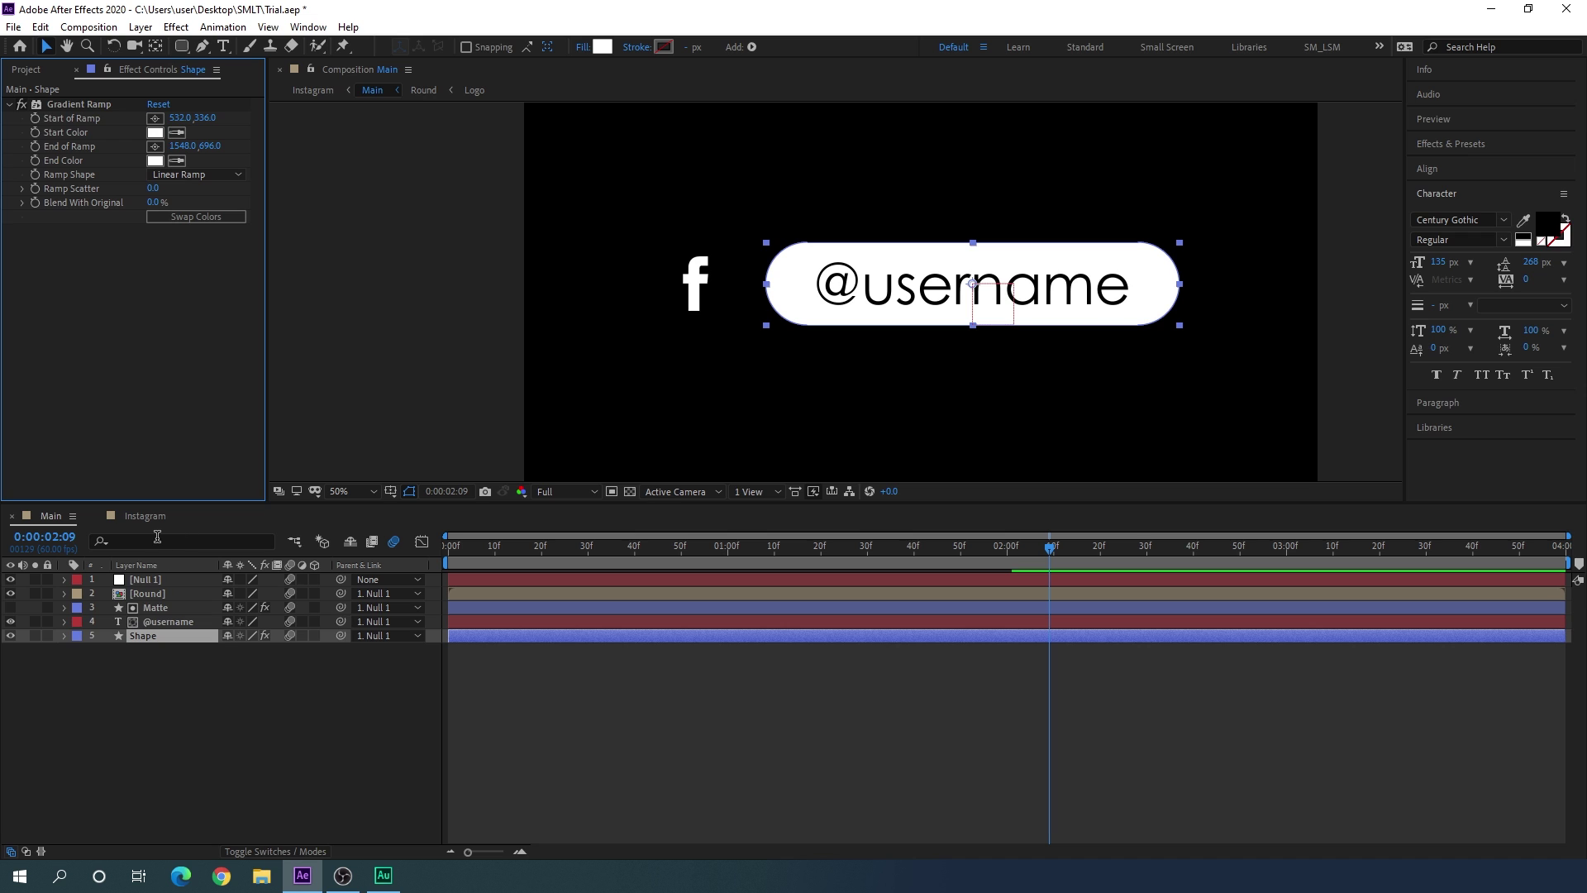
Step: Show the transparency grid in the Main composition and scrub to 0:00:02:23 to review the black-and-white version
{"action": "left_click", "coordinate": [629, 491]}
{"action": "mouse_move", "coordinate": [805, 547]}
{"action": "left_mouse_down"}
{"action": "mouse_move", "coordinate": [585, 558]}
{"action": "mouse_move", "coordinate": [970, 562]}
{"action": "left_mouse_up"}
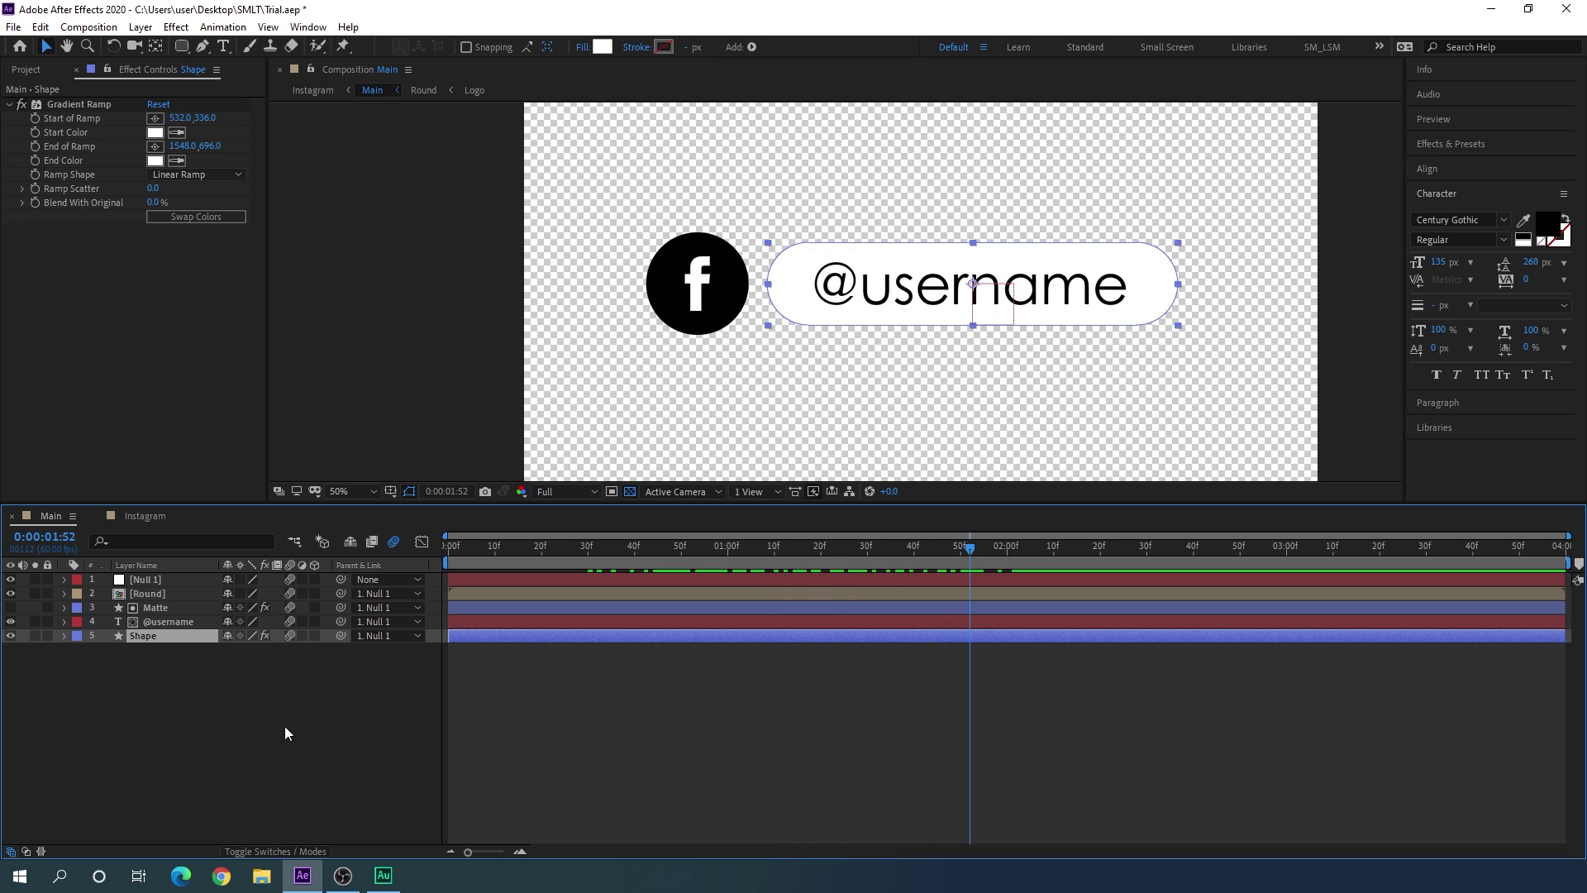
{"action": "left_click", "coordinate": [284, 734]}
{"action": "left_click_drag", "start_coordinate": [817, 549], "coordinate": [1114, 553]}
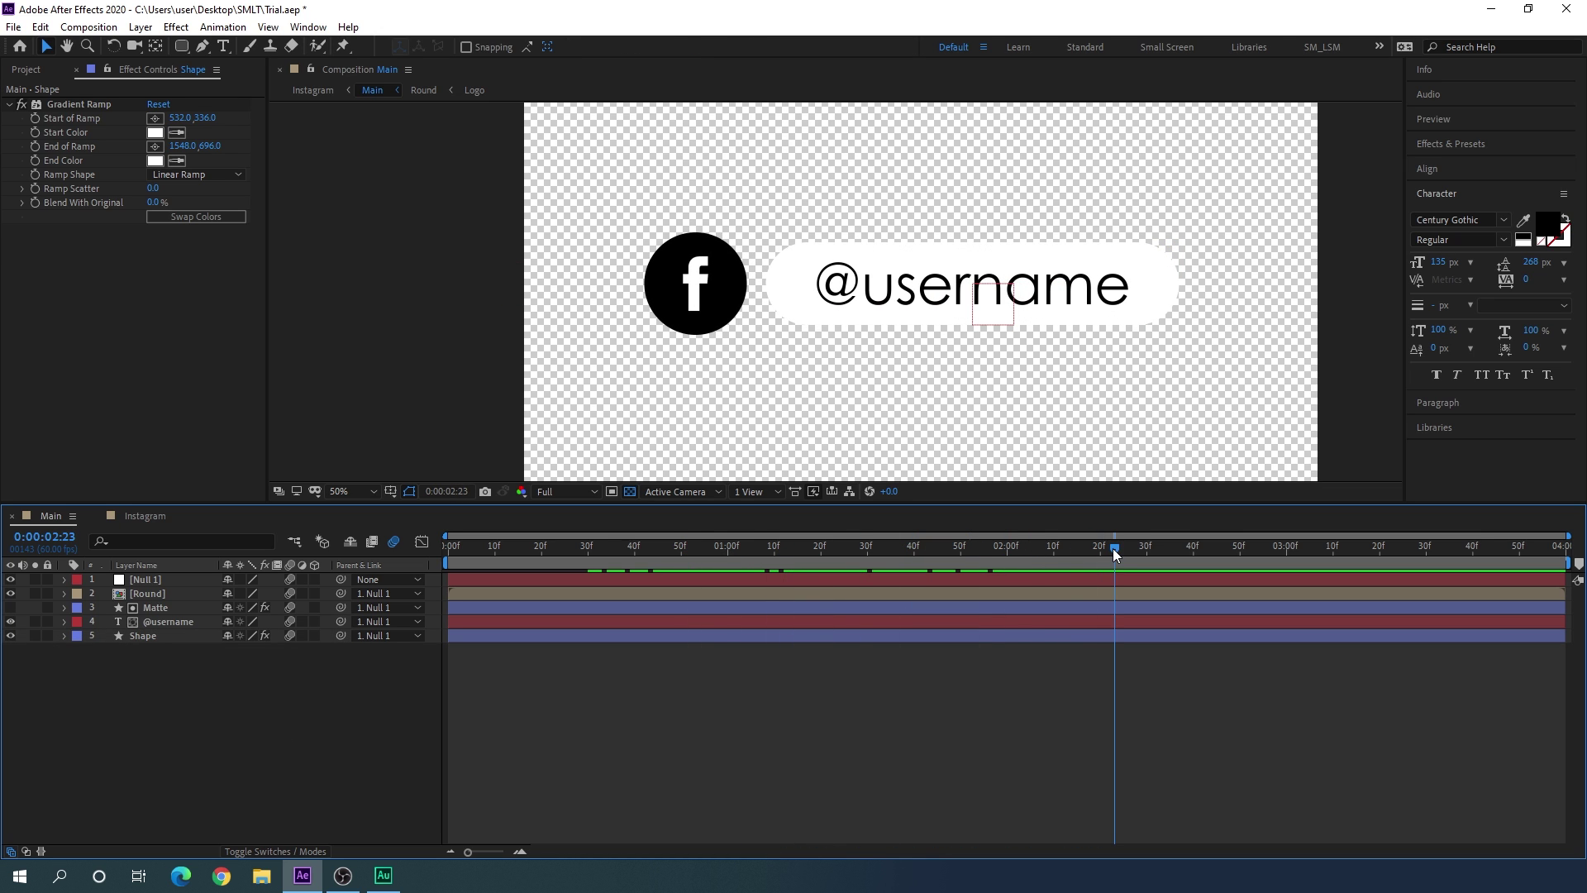
Step: Open the Instagram composition, return to 0:00:00:00, enlarge the composition viewer to full size and preview the animation
{"action": "left_click", "coordinate": [145, 519]}
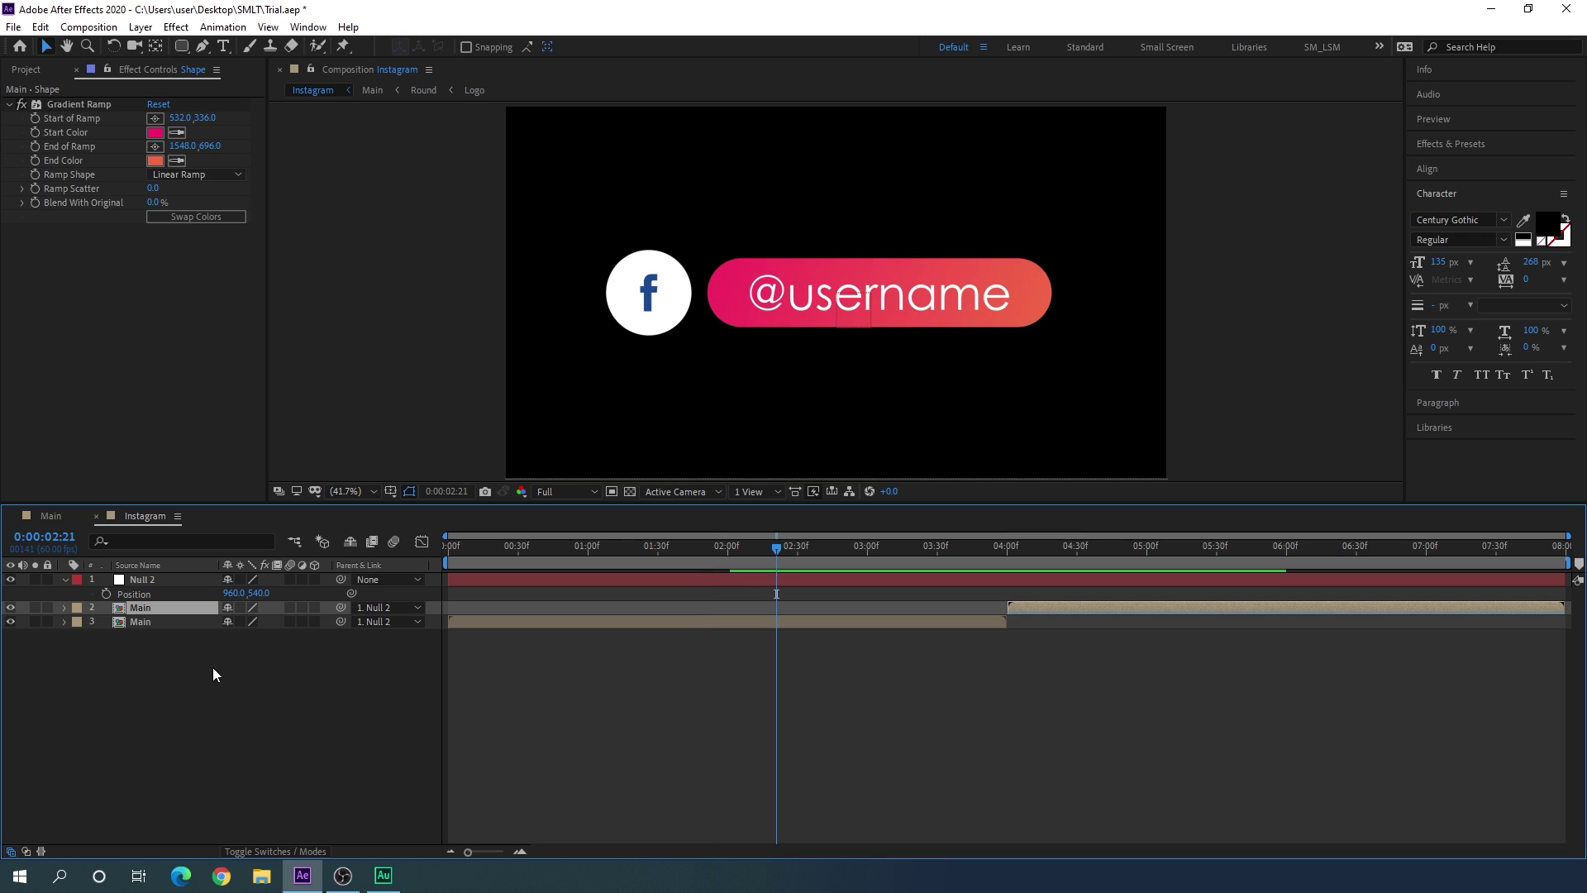
{"action": "left_click", "coordinate": [122, 663]}
{"action": "left_click_drag", "start_coordinate": [602, 559], "coordinate": [429, 558]}
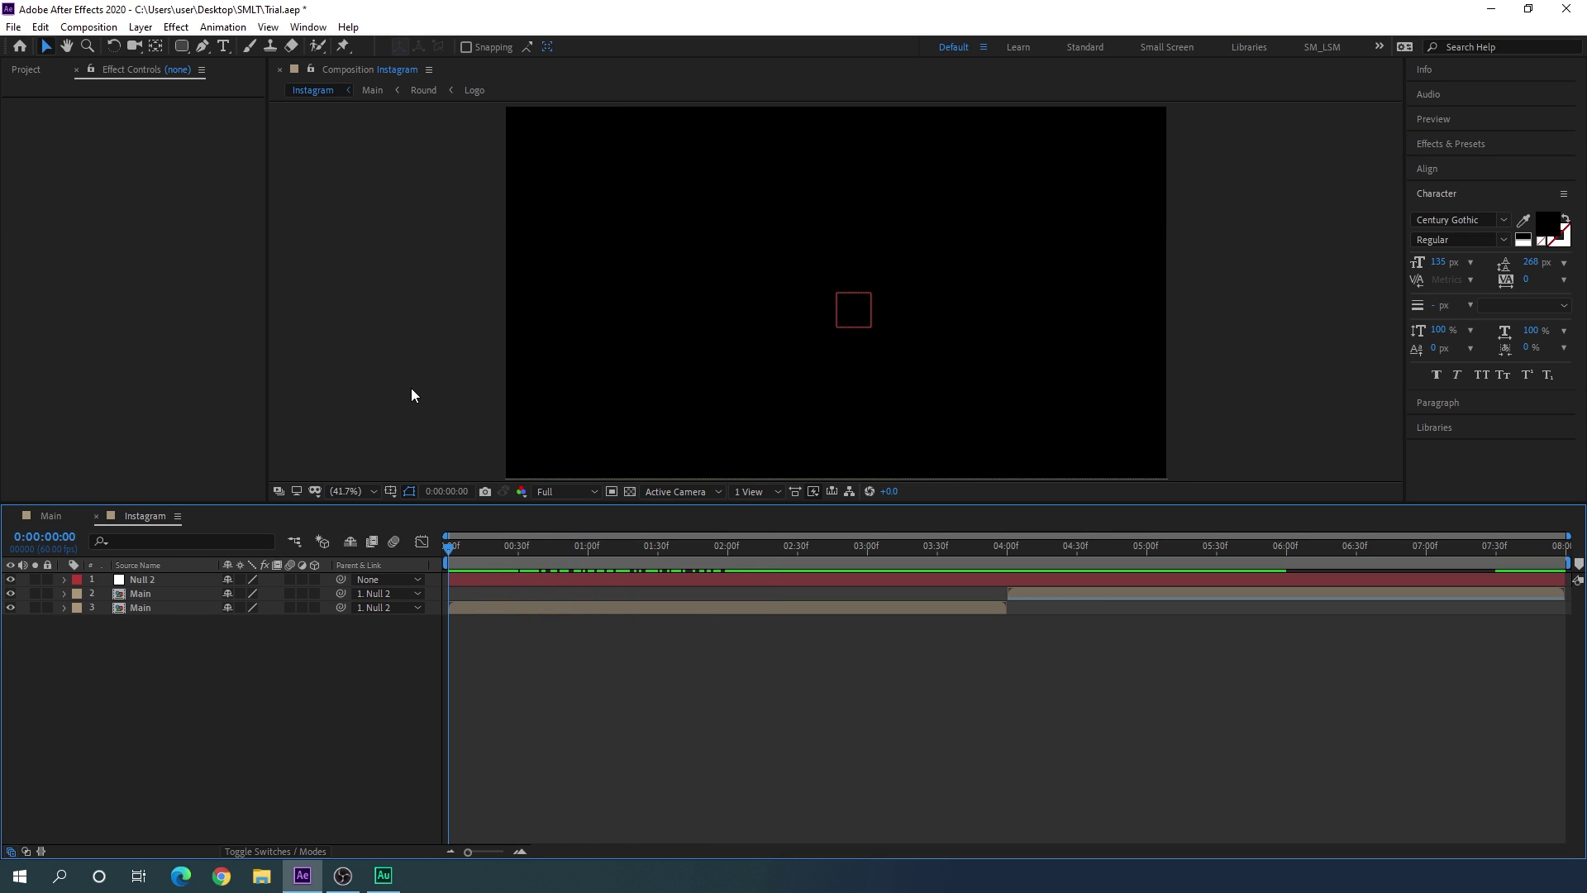
{"action": "key", "text": "grave"}
{"action": "key", "text": "space"}
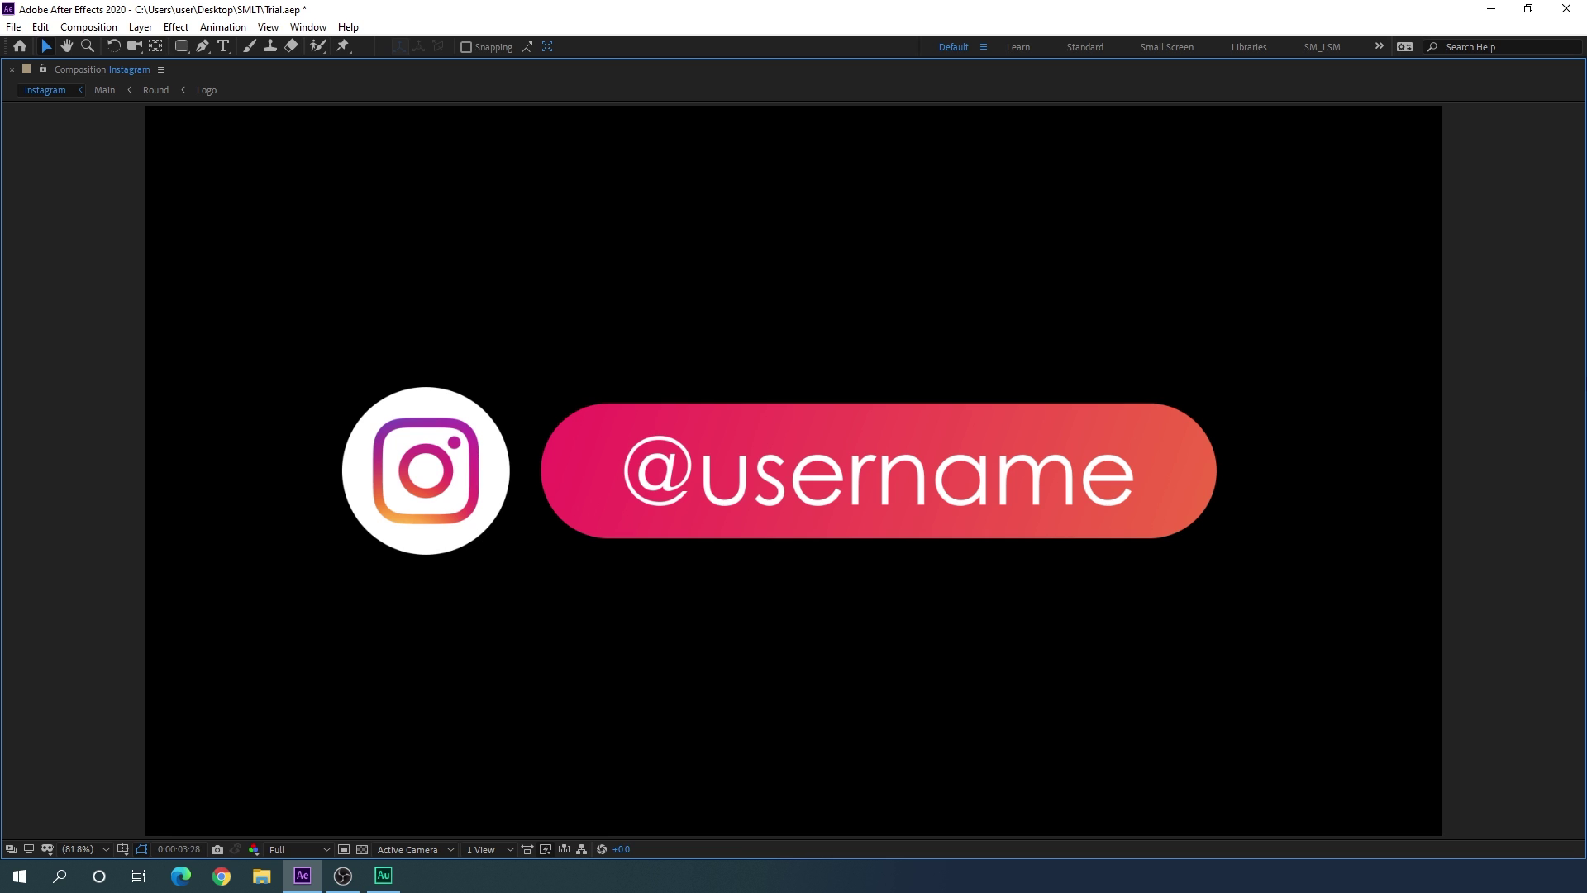
{"action": "key", "text": "space"}
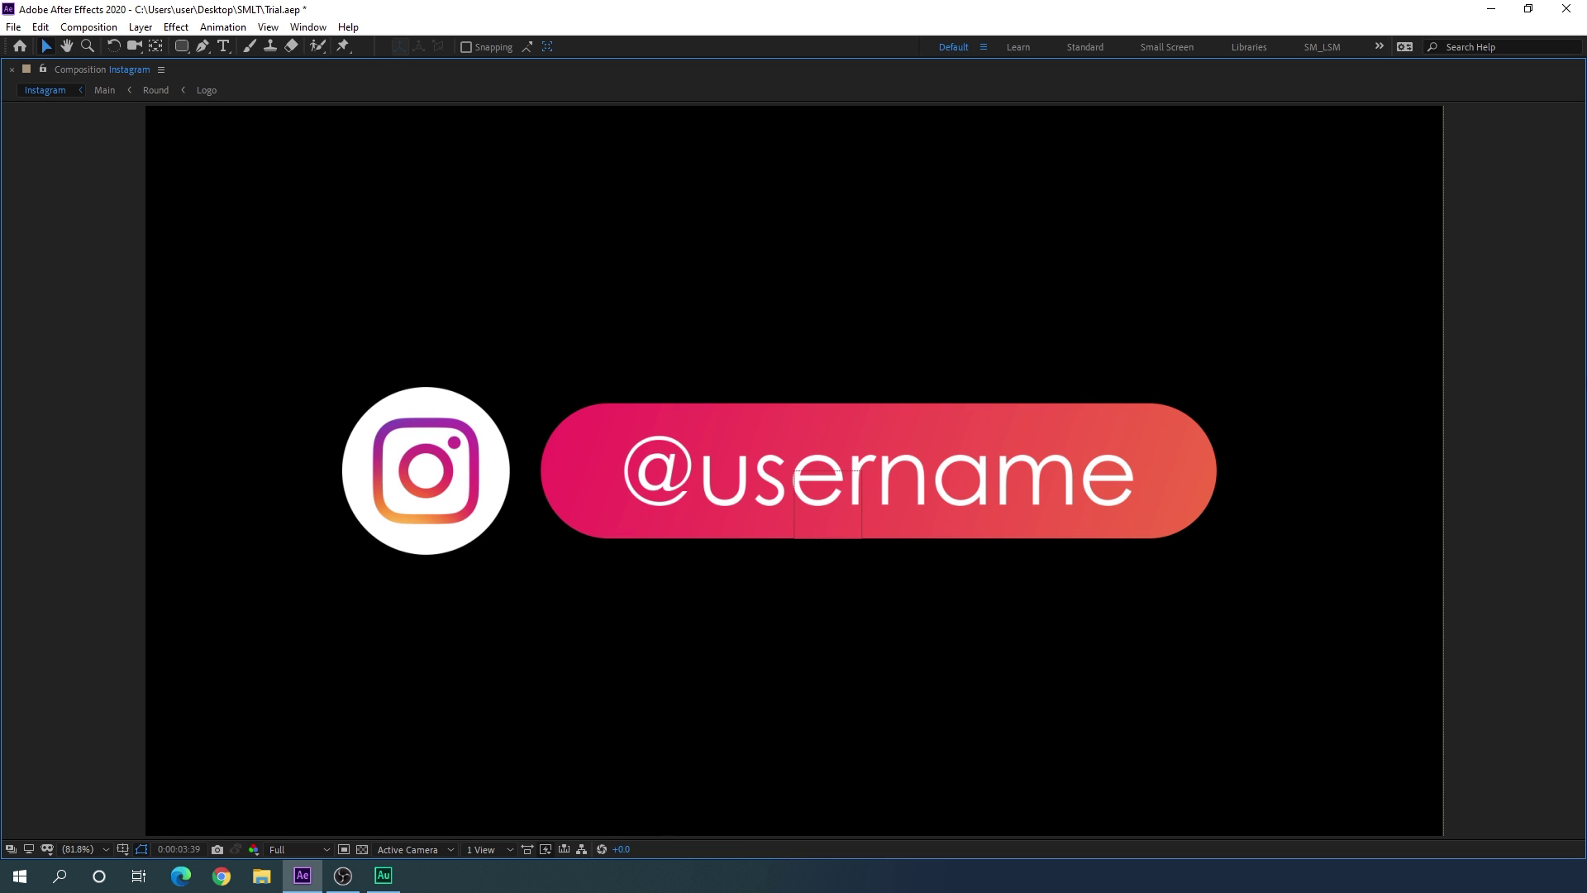